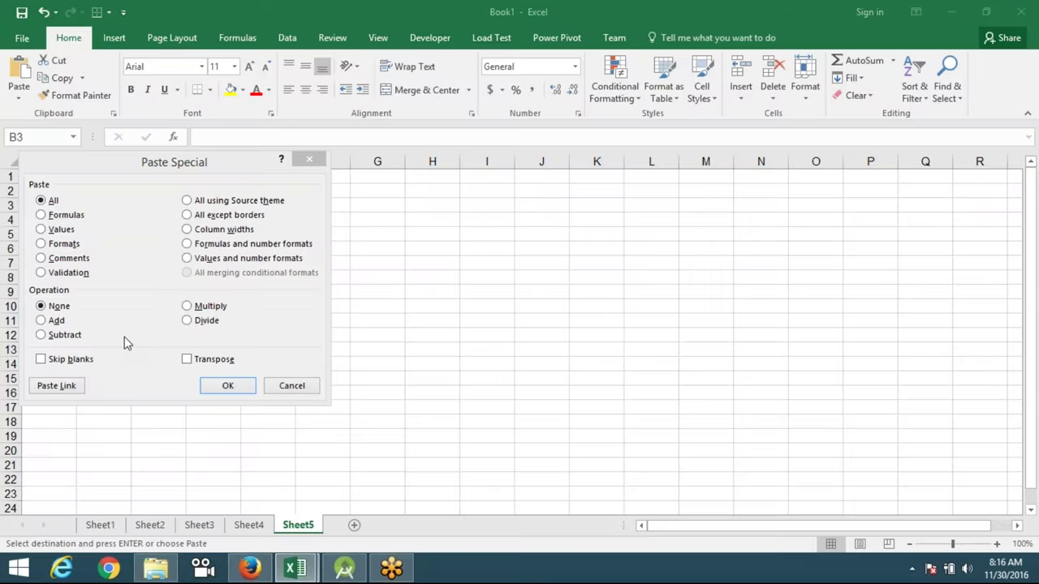
- Cancel the Paste Special dialog and enter 20 in cell C3
click(309, 159)
key(Right)
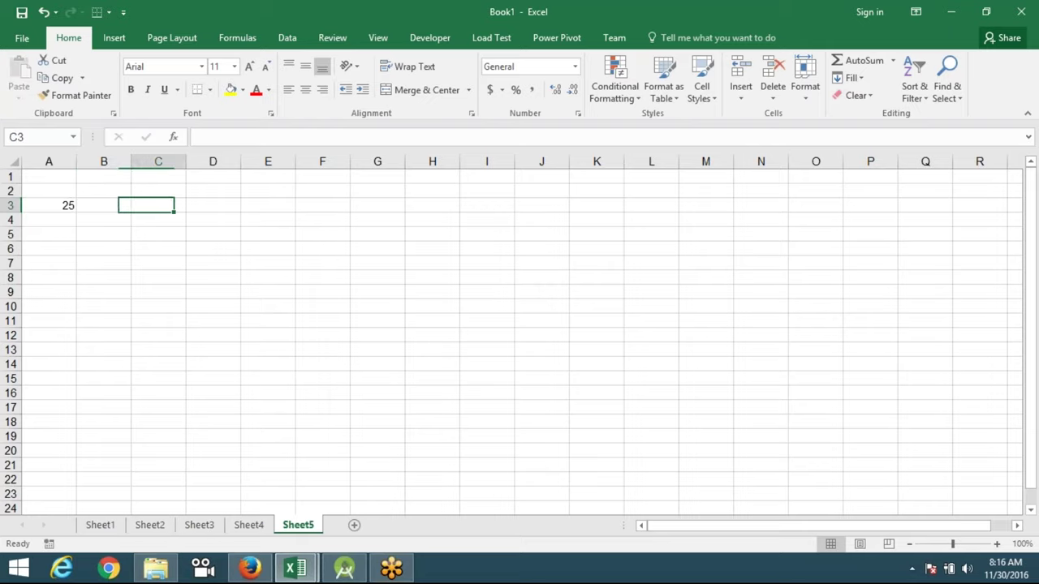
text(20)
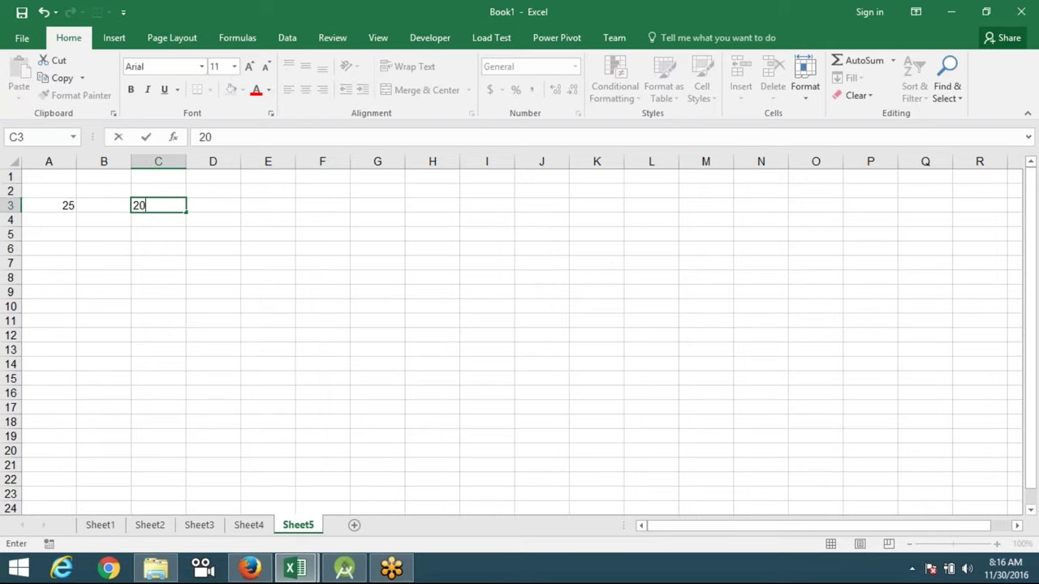
key(Return)
- Select cell A3 holding 25, checking C3's 20 along the way
click(43, 218)
click(53, 208)
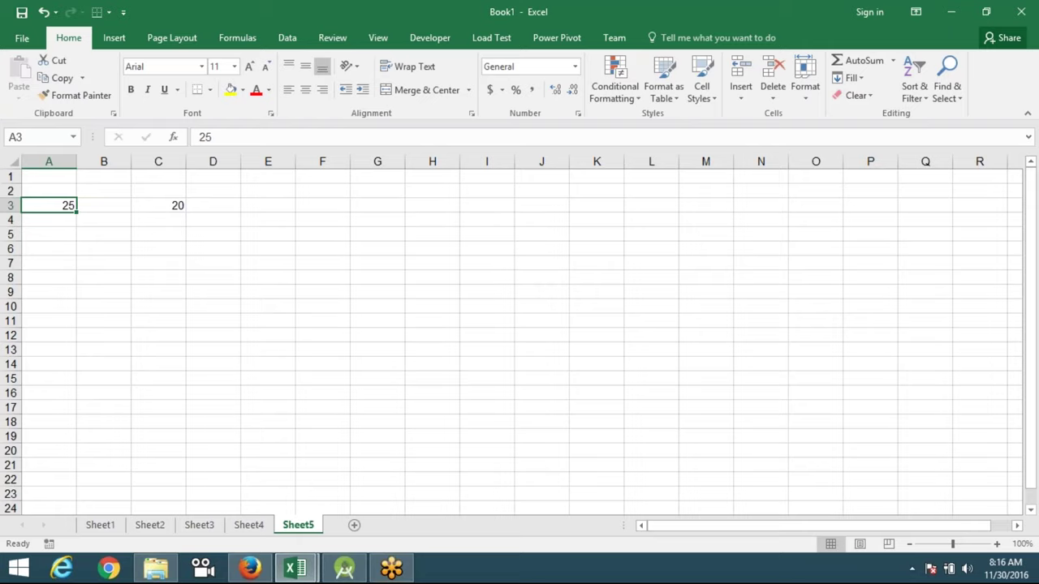
click(174, 207)
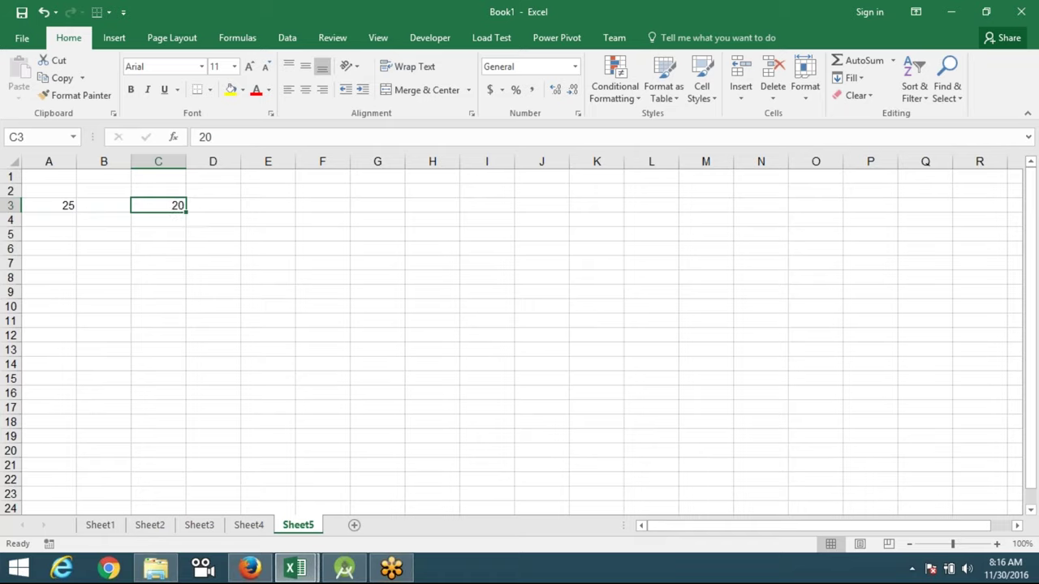
click(49, 205)
- Copy A3's 25 and Paste Special with Add onto C3, making it 45
key(ctrl+c)
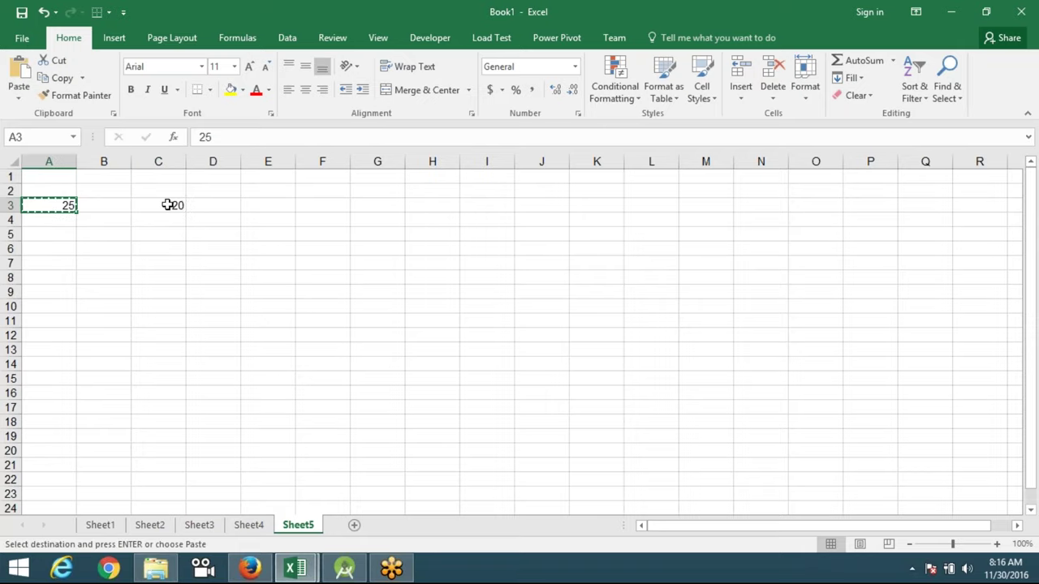
right_click(168, 206)
click(209, 292)
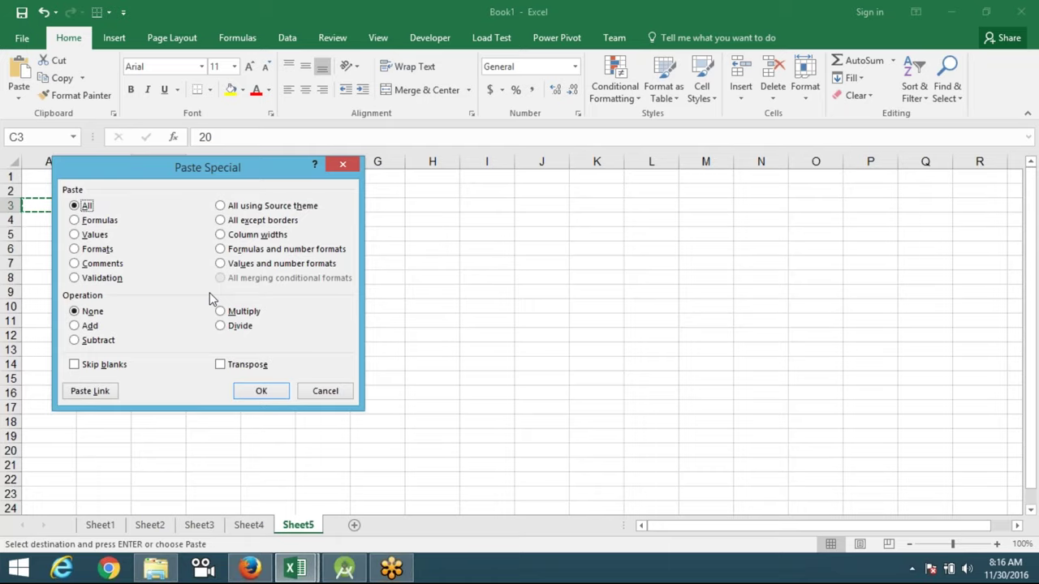
click(80, 328)
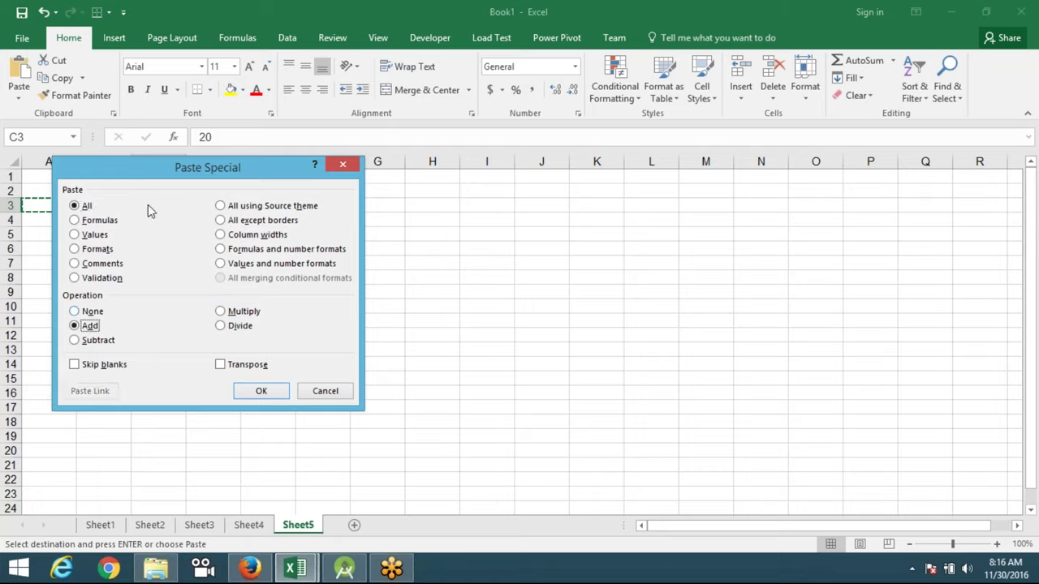
drag(156, 178, 362, 180)
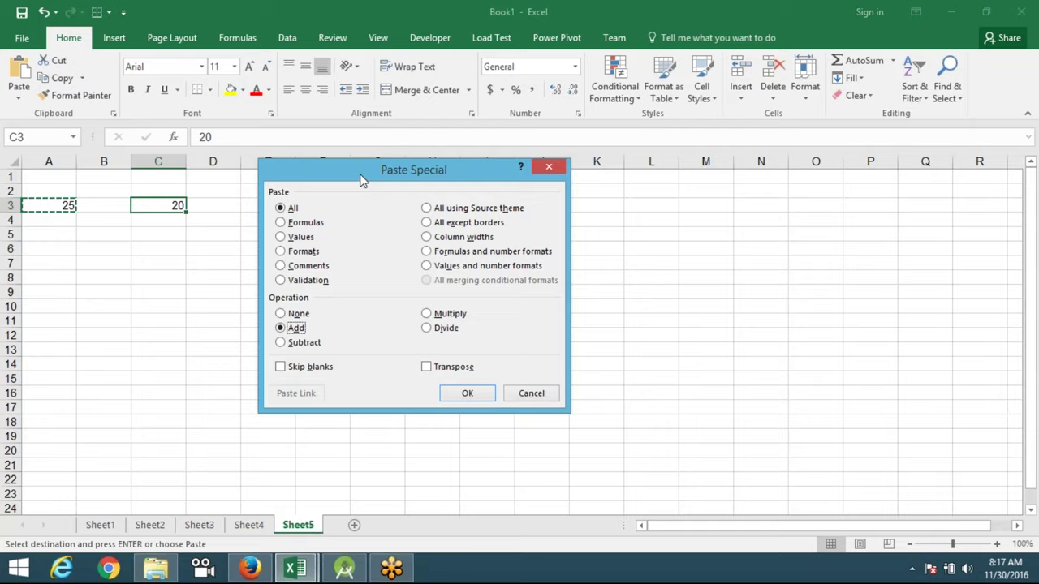
click(470, 395)
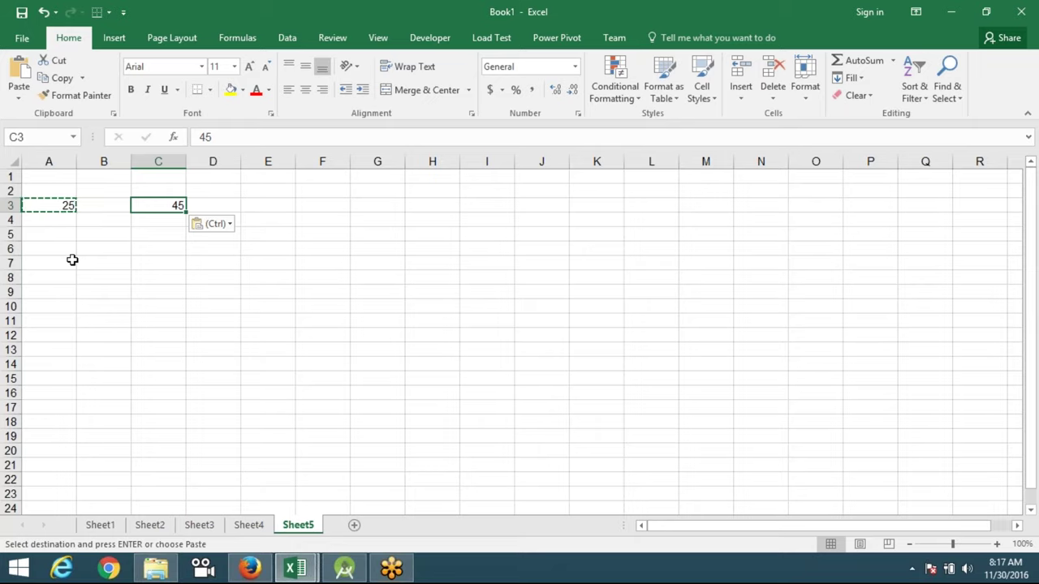
click(118, 251)
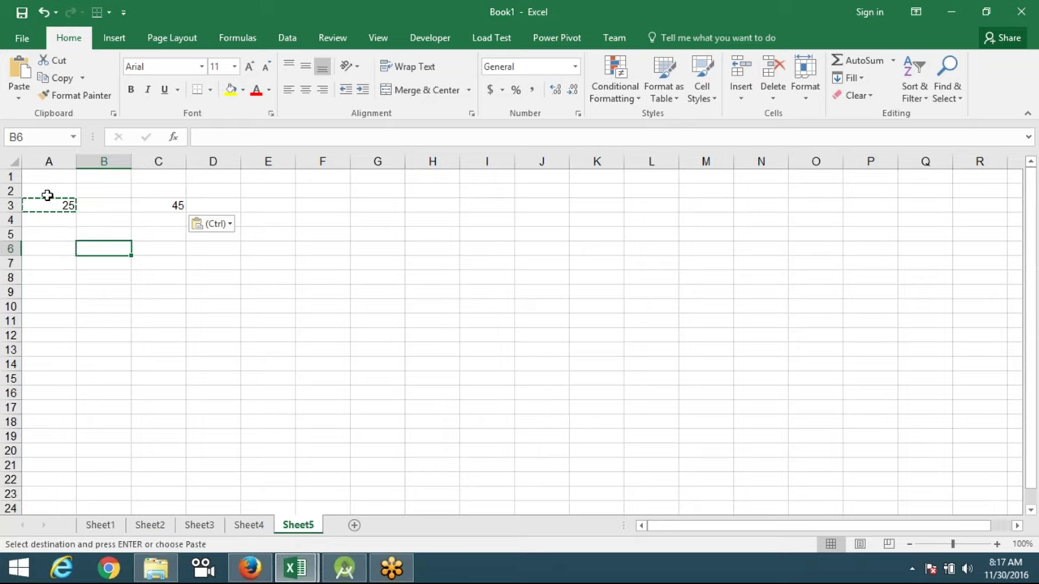
- Clear the range A1:E11 and enter 20% in cell B2
drag(267, 321, 17, 171)
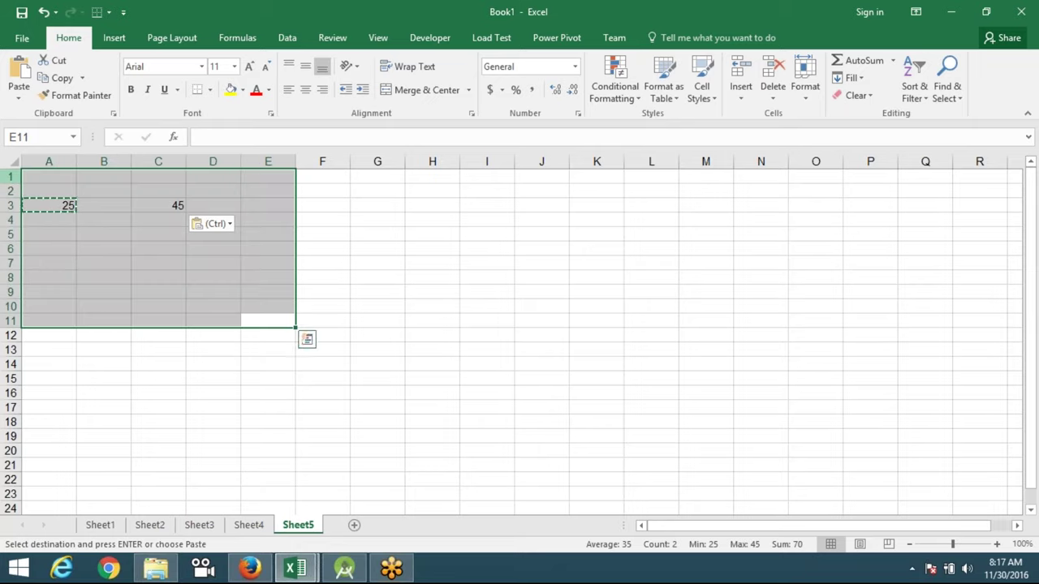
key(Delete)
click(322, 320)
key(ctrl+Home)
key(Right)
key(Down)
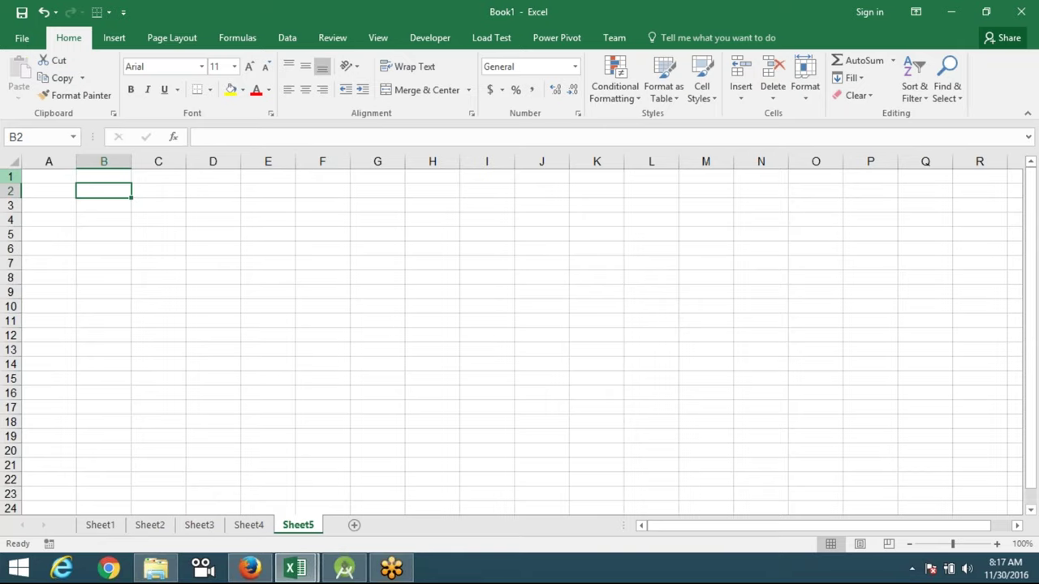
text(20)
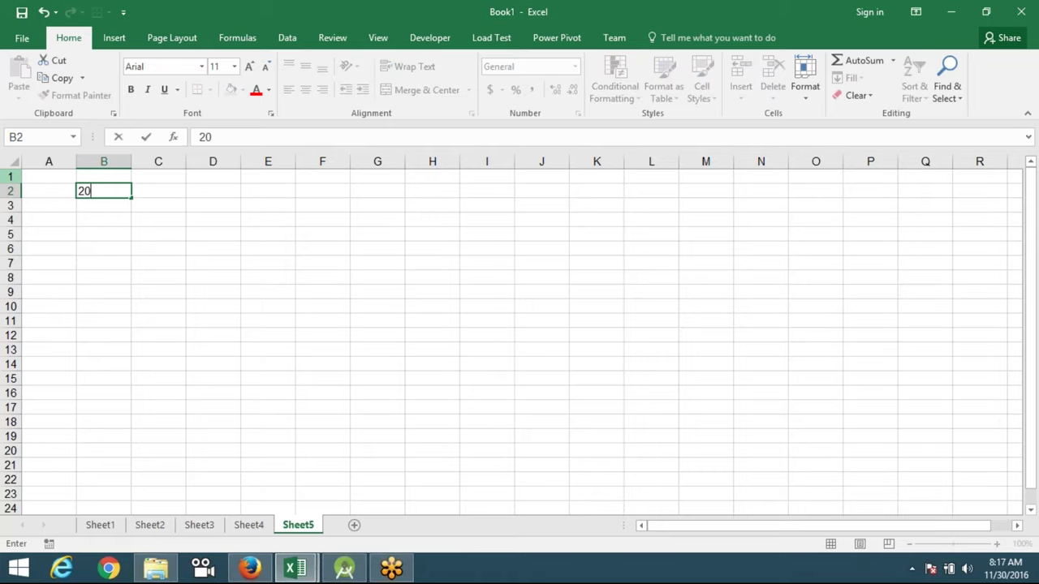
text(%)
key(Return)
- Enter a plain 20 in cell C2
click(103, 191)
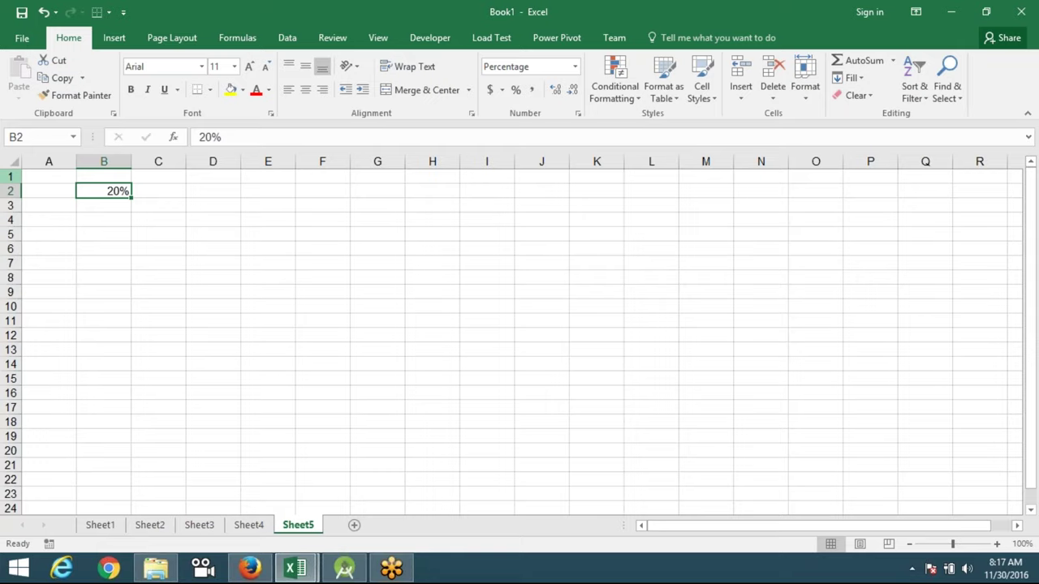
click(158, 190)
text(20)
key(Return)
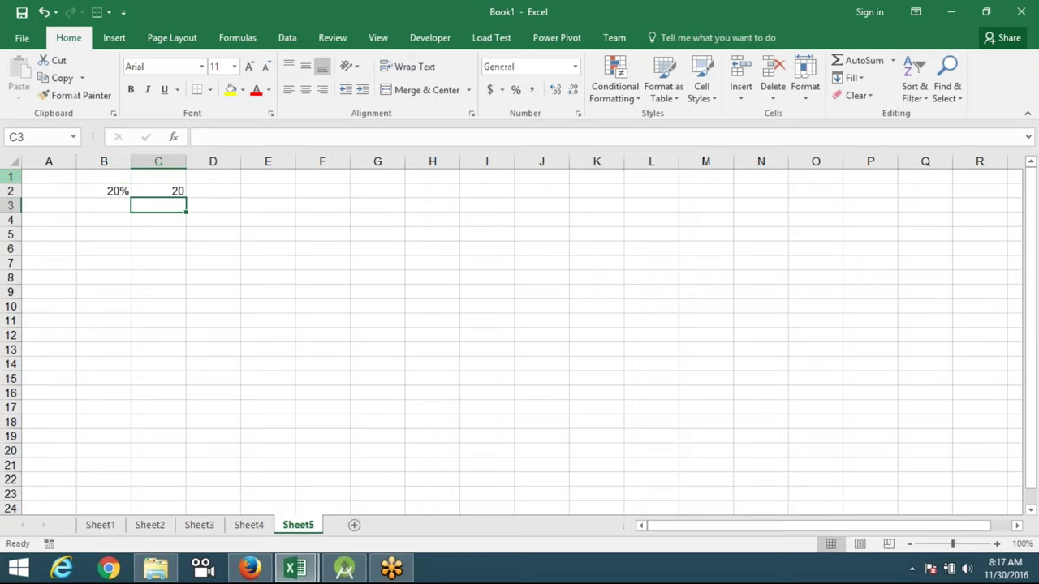
click(158, 191)
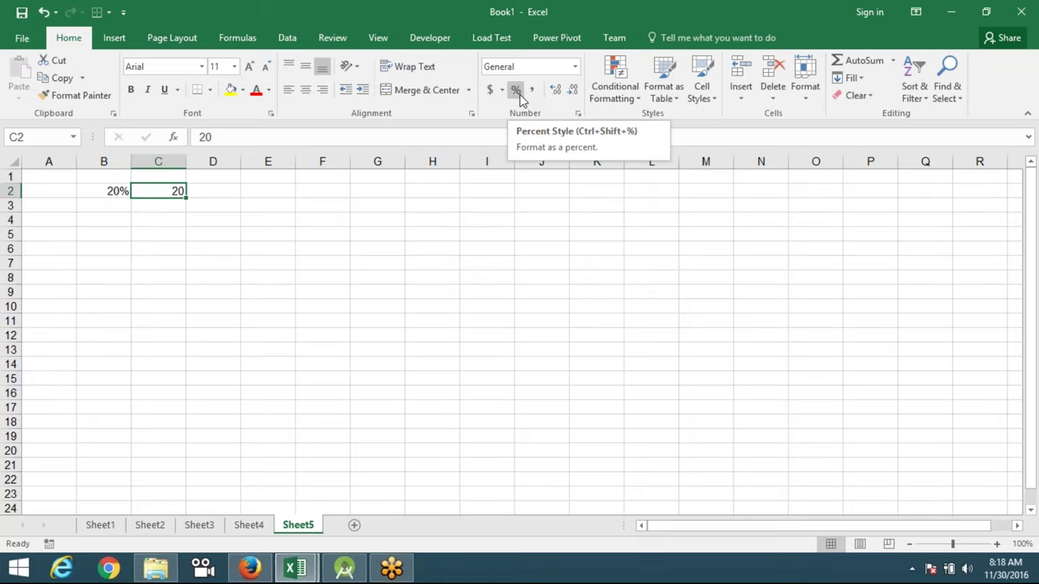
- Make C2 read 20%, trying Percent Style, reverting to General, then adding a % sign
click(520, 94)
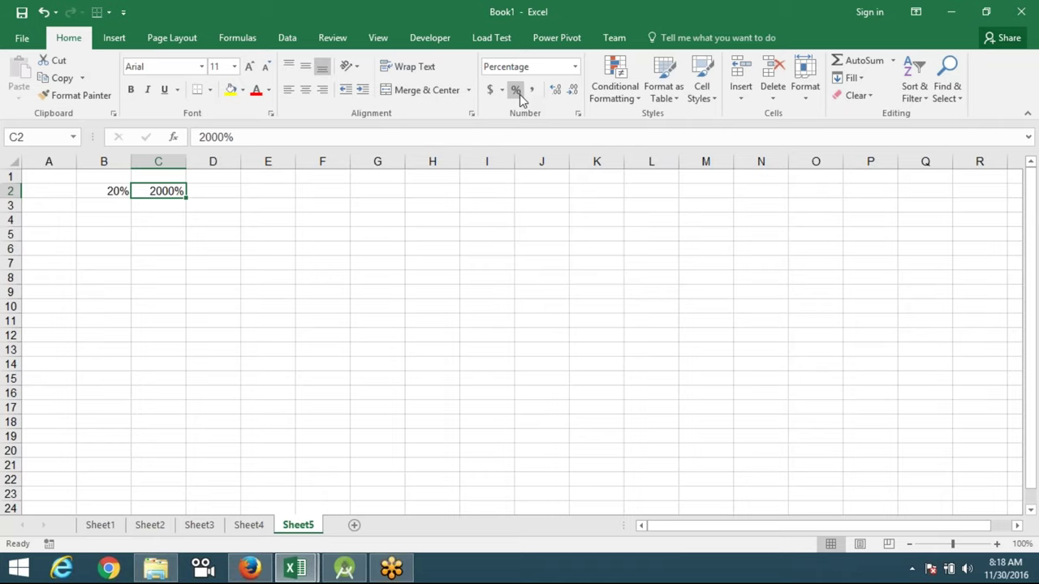
click(574, 67)
click(552, 97)
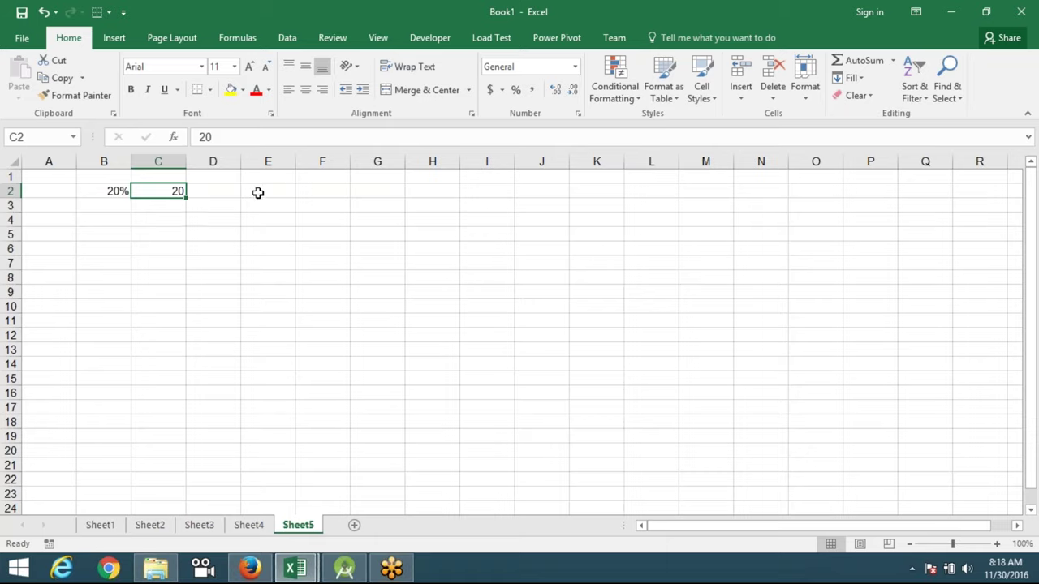
click(229, 138)
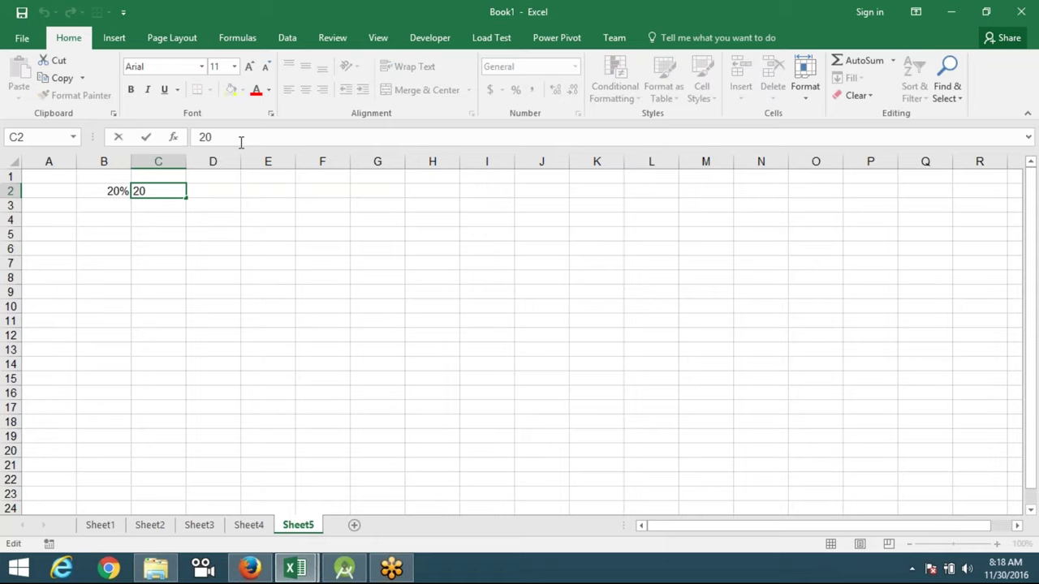
text(%)
key(Return)
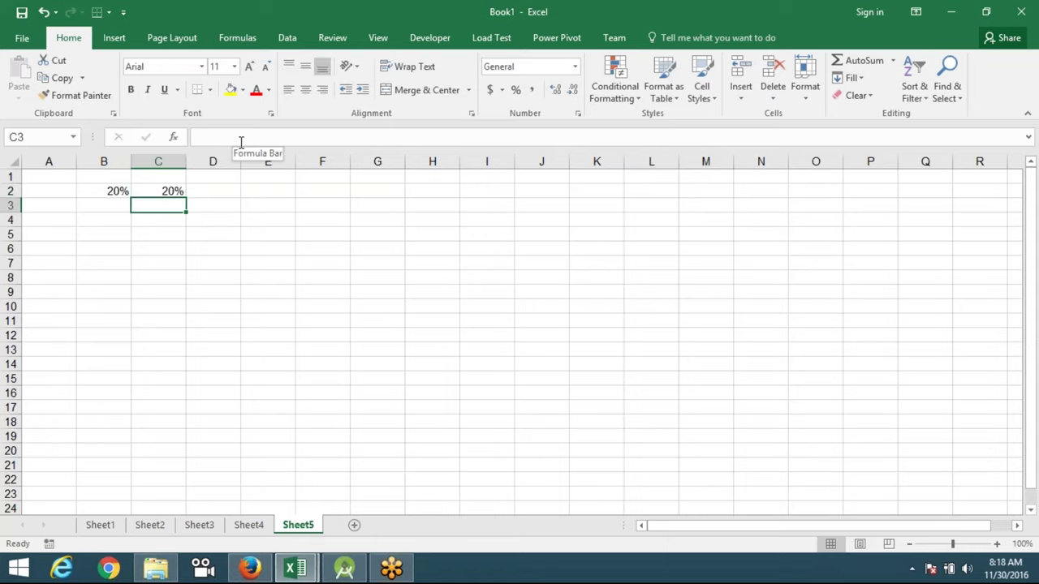
- Enter 0.20 in D2 formatted as a percentage, then clear all of row 2
key(Up)
key(Right)
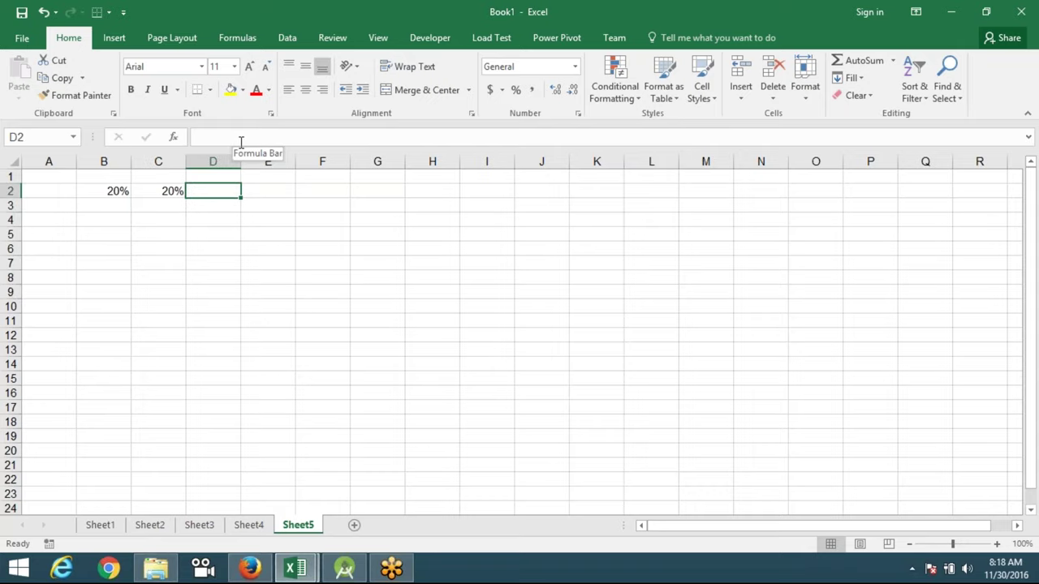
text(0.20)
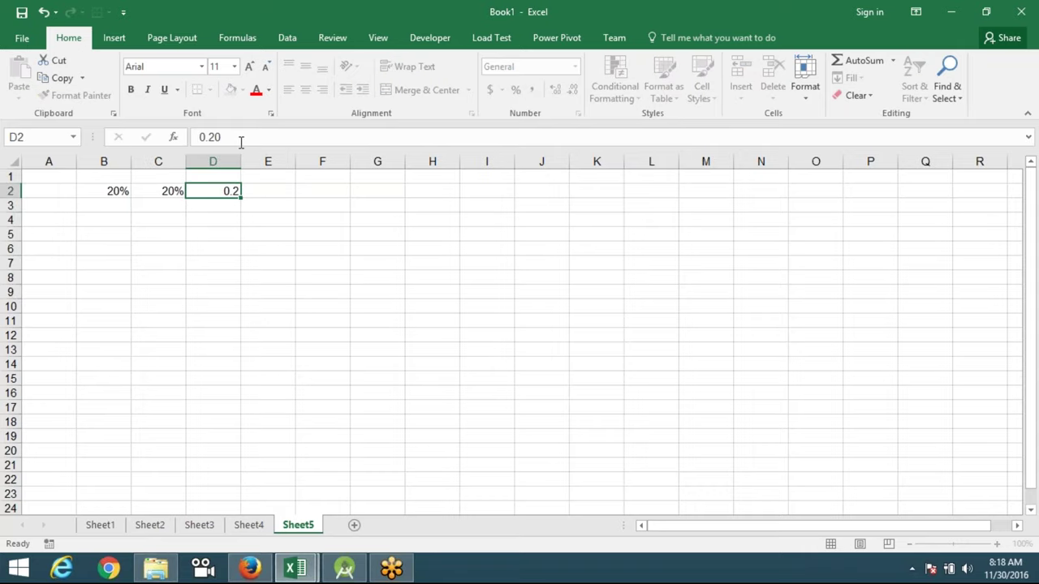
key(Return)
key(Up)
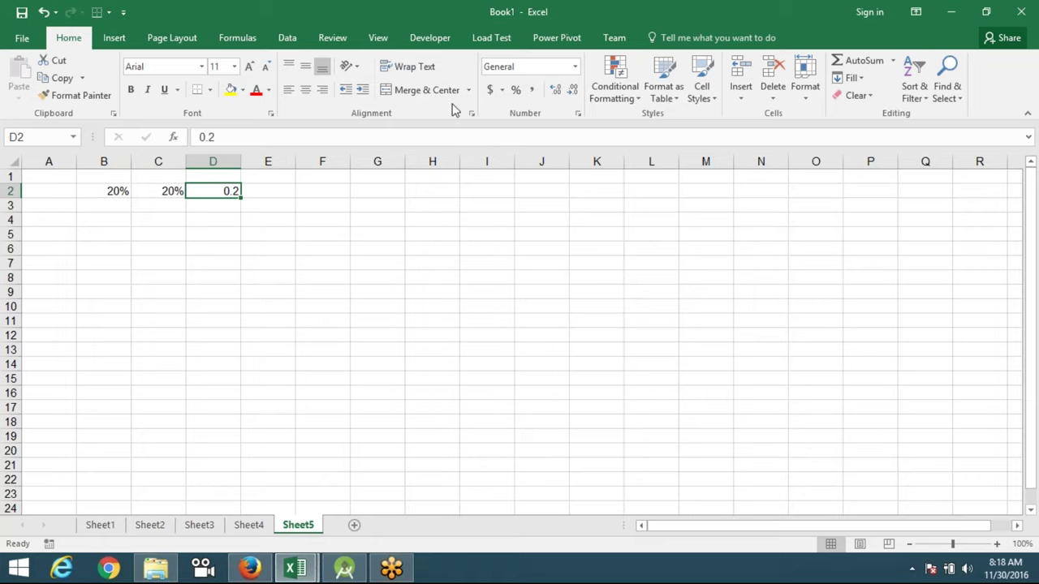
click(515, 90)
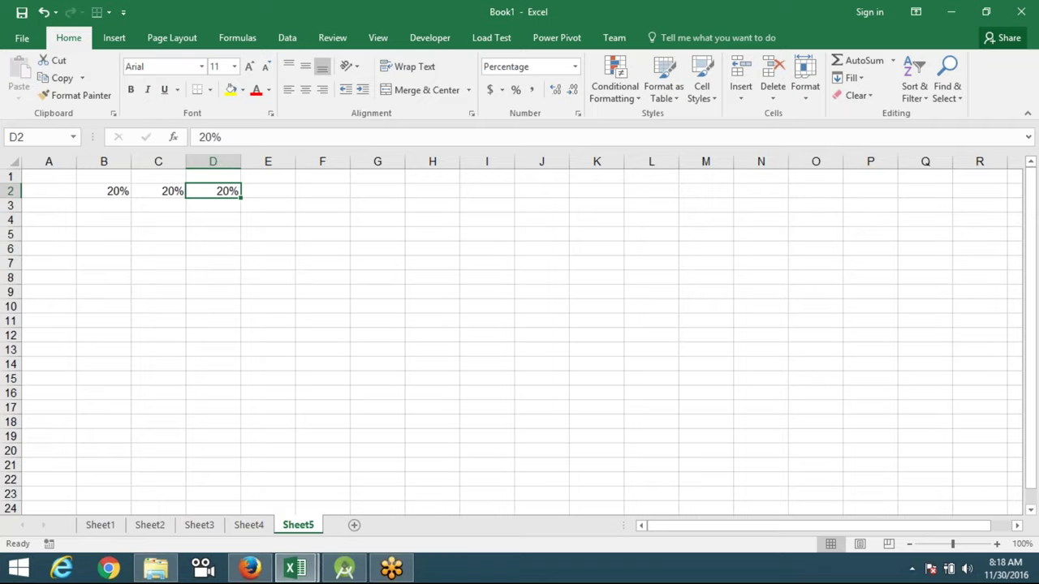
click(10, 191)
key(Delete)
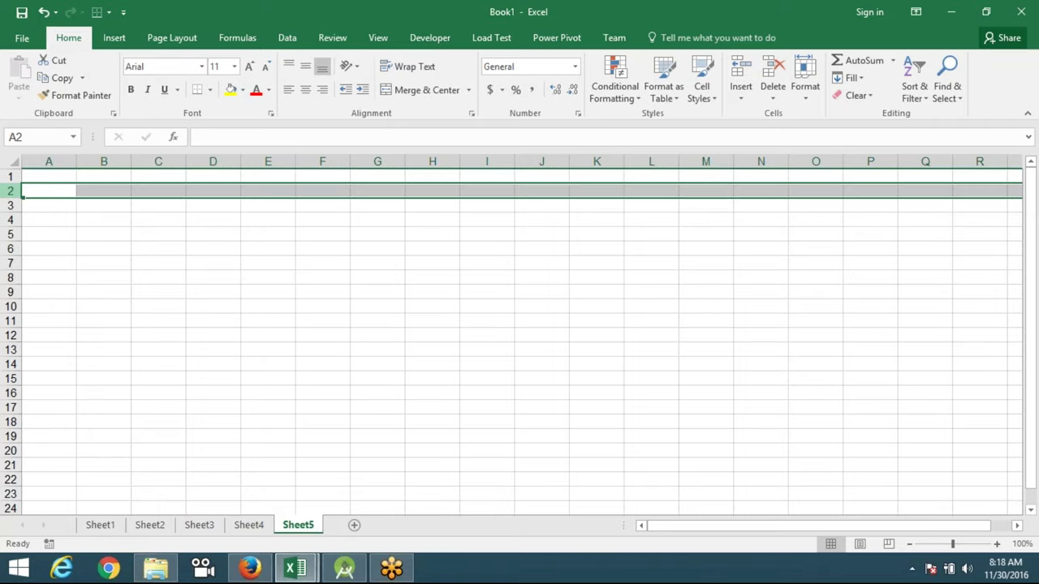
- Label A1 with % and enter a RANDBETWEEN random-number formula in A2
click(49, 176)
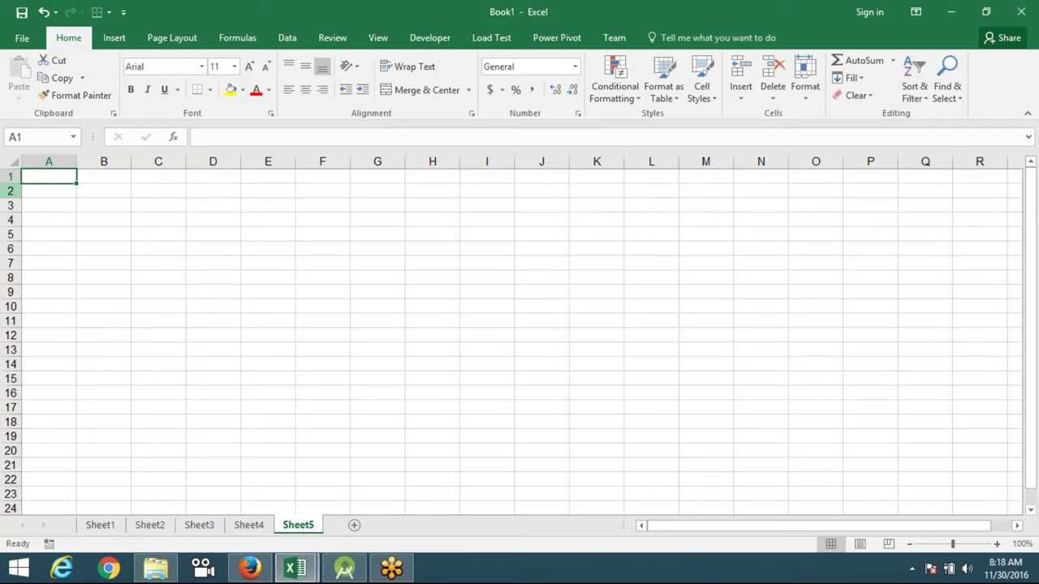
text(%)
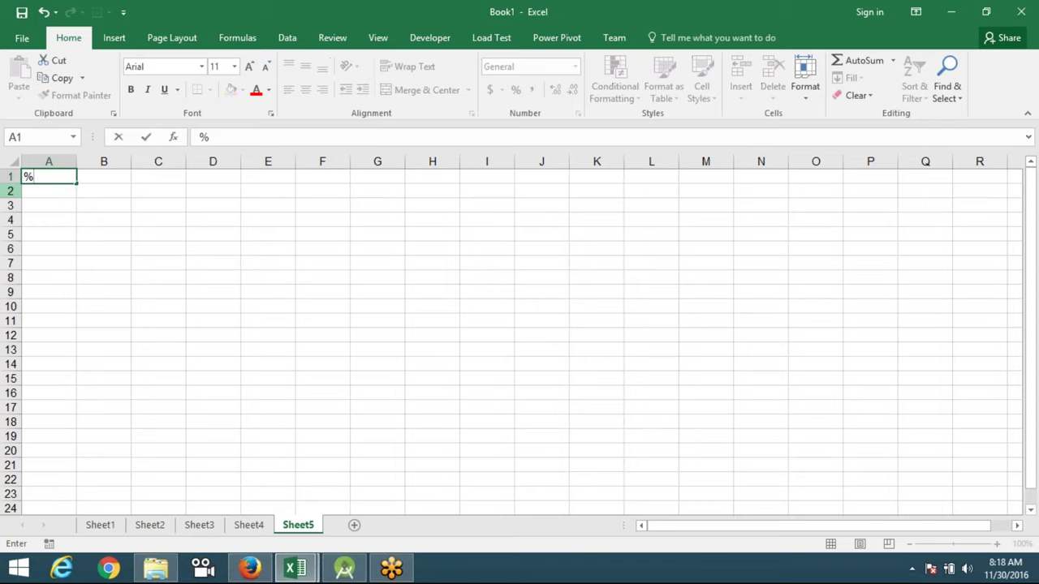
key(Return)
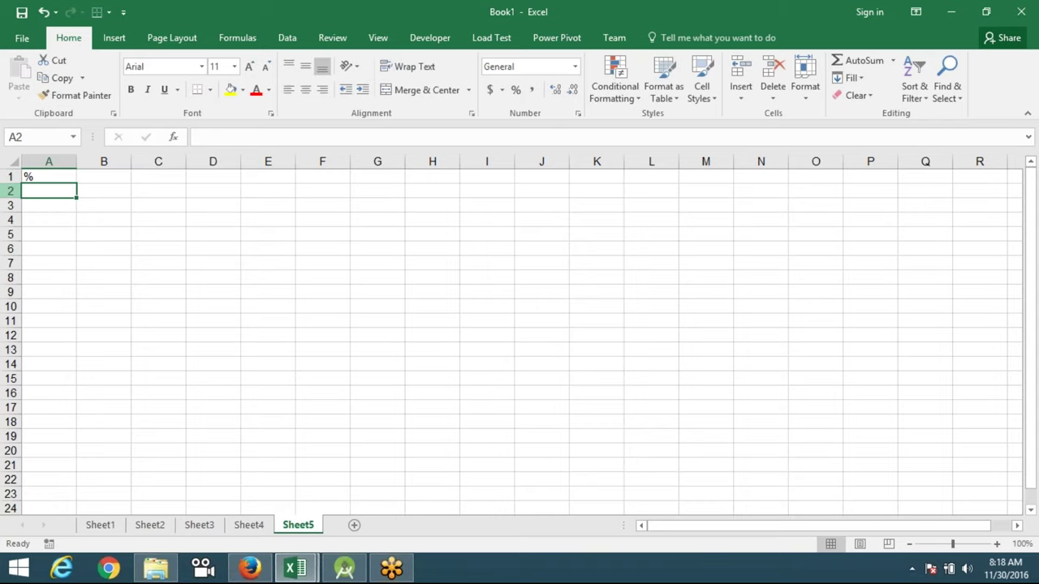
text(=ra)
key(Down)
key(Down)
key(Tab)
text(10)
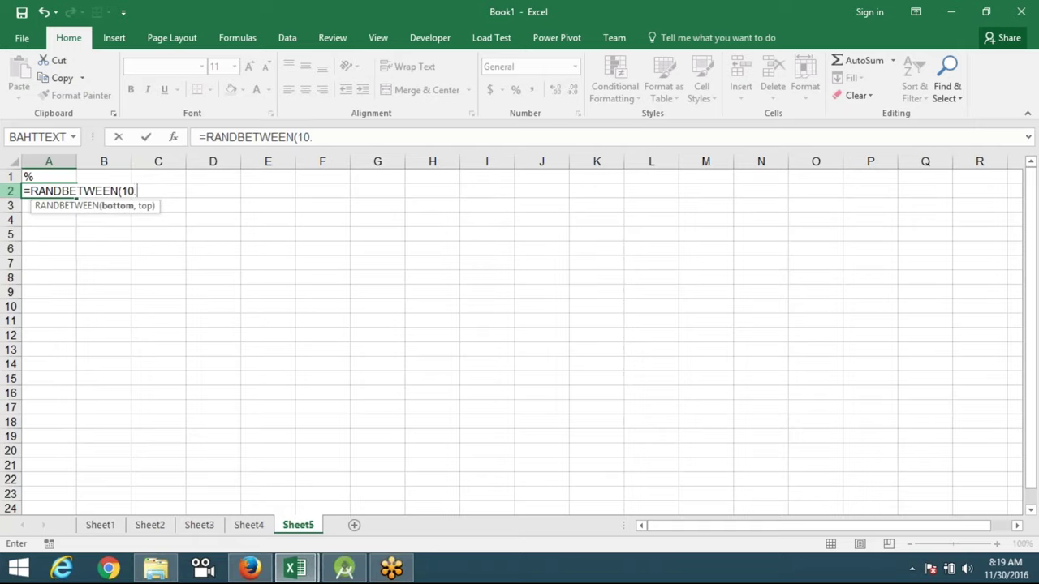
text(80)
key(Return)
- Fill the formula across A2:G15, then paste the range back as plain values
mouse_move(49, 190)
mouse_down()
mouse_move(377, 205)
mouse_move(377, 378)
mouse_up()
key(ctrl+r)
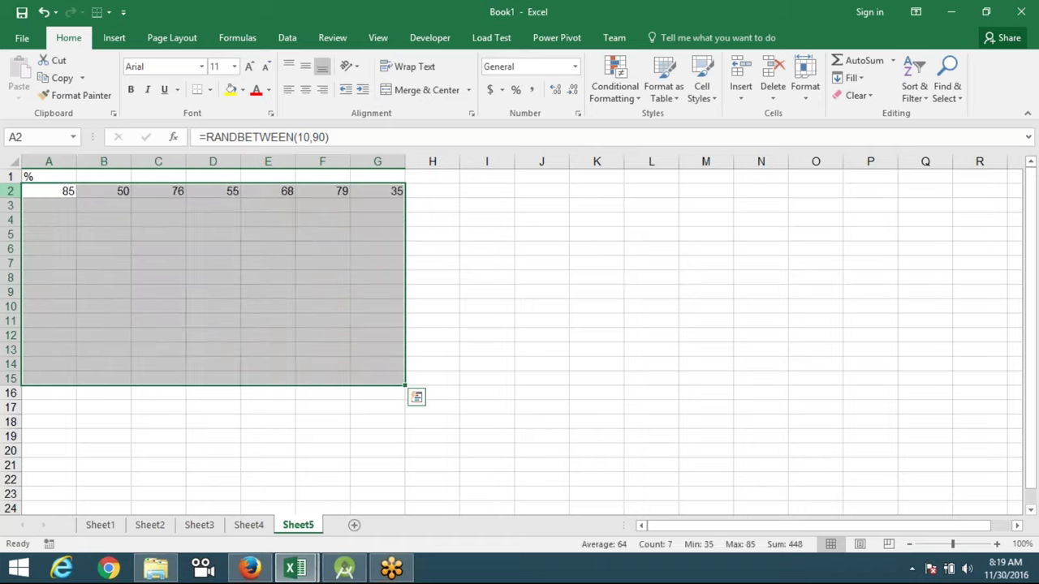
key(ctrl+d)
key(ctrl+c)
click(19, 91)
click(34, 198)
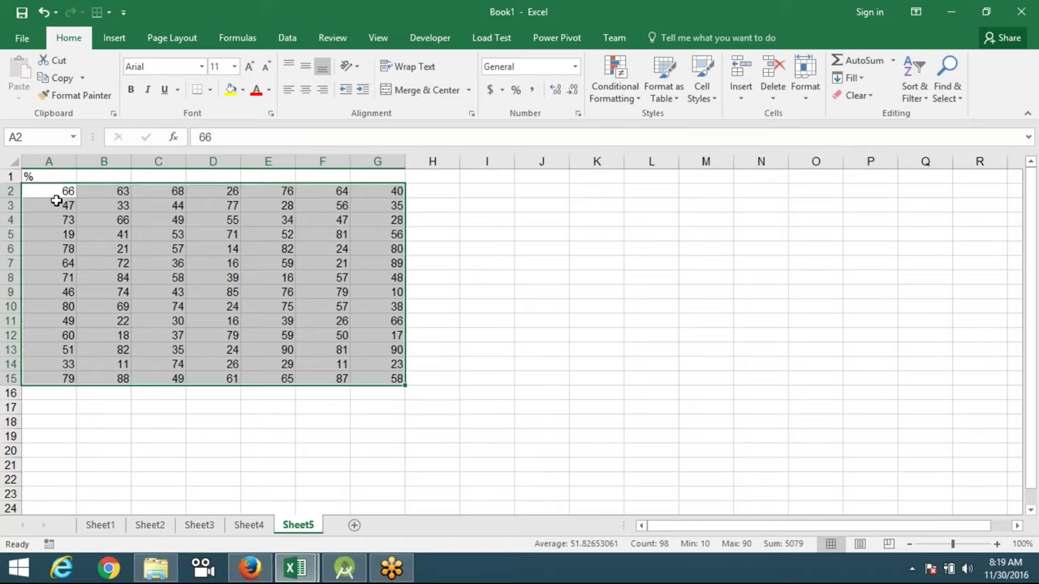
click(56, 203)
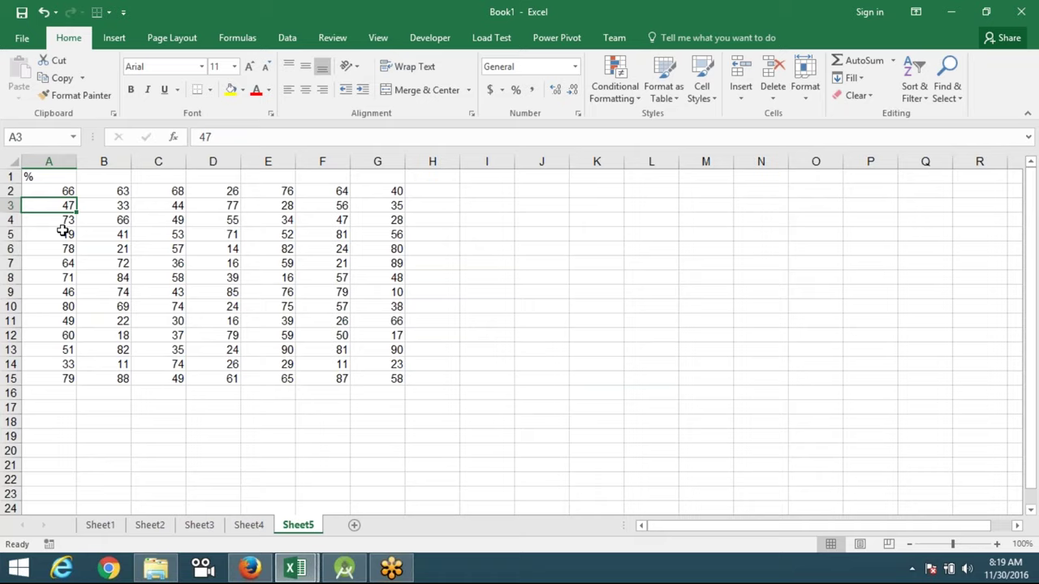
click(66, 191)
click(216, 136)
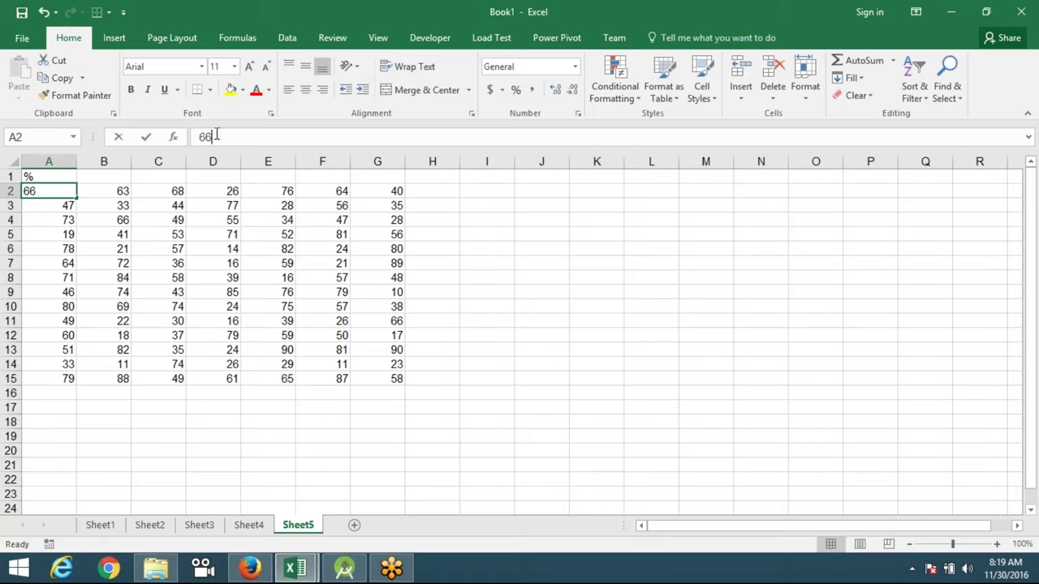
text(%)
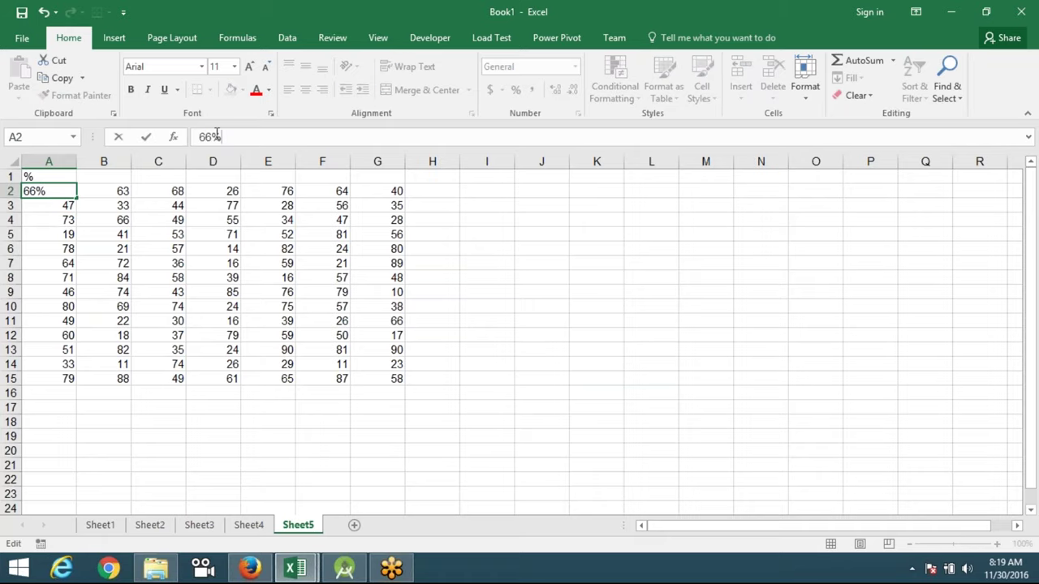
key(Escape)
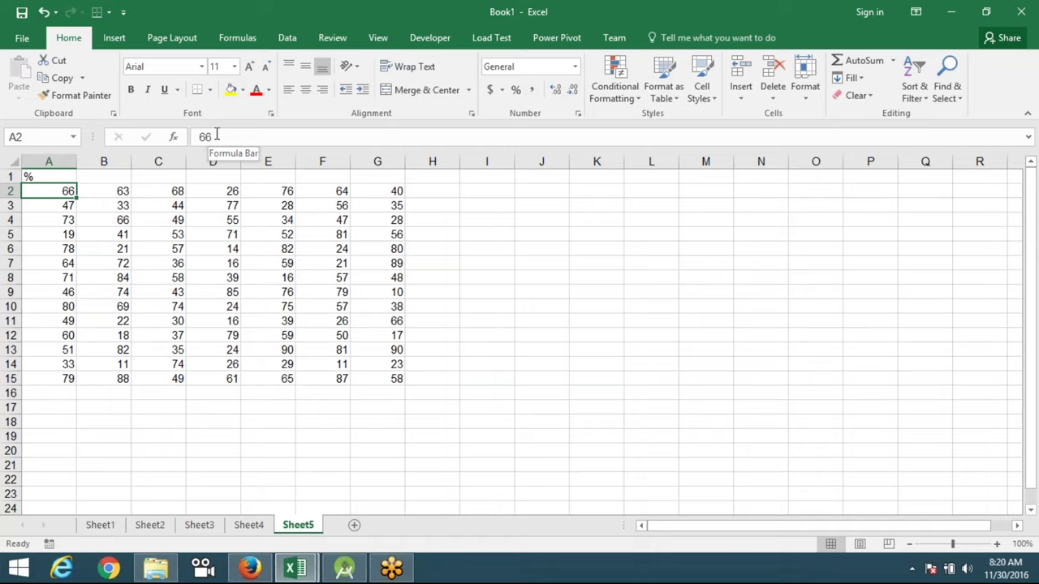
- Enter 100 in cell I3 and copy it
click(478, 199)
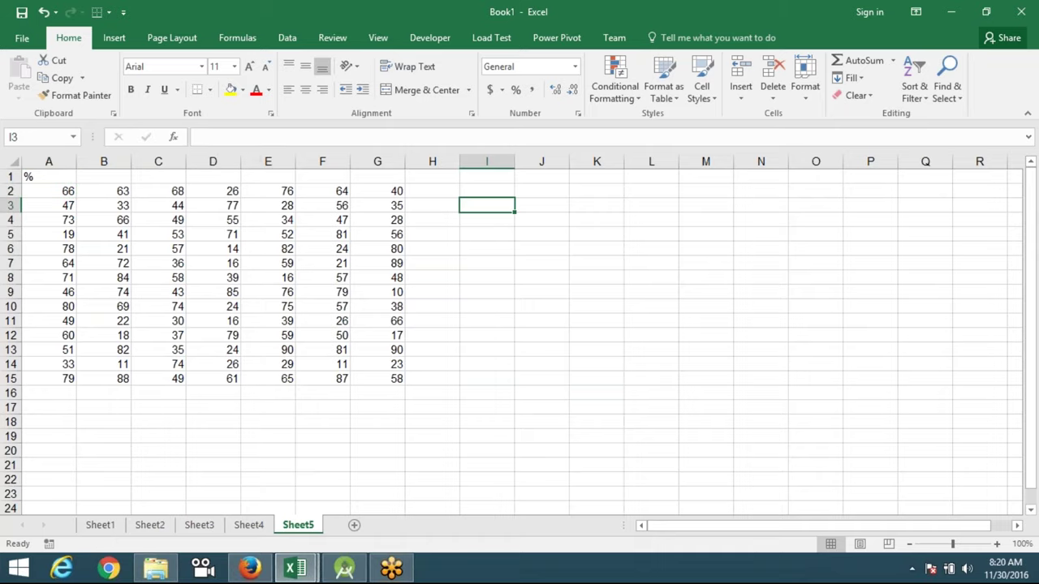
text(100)
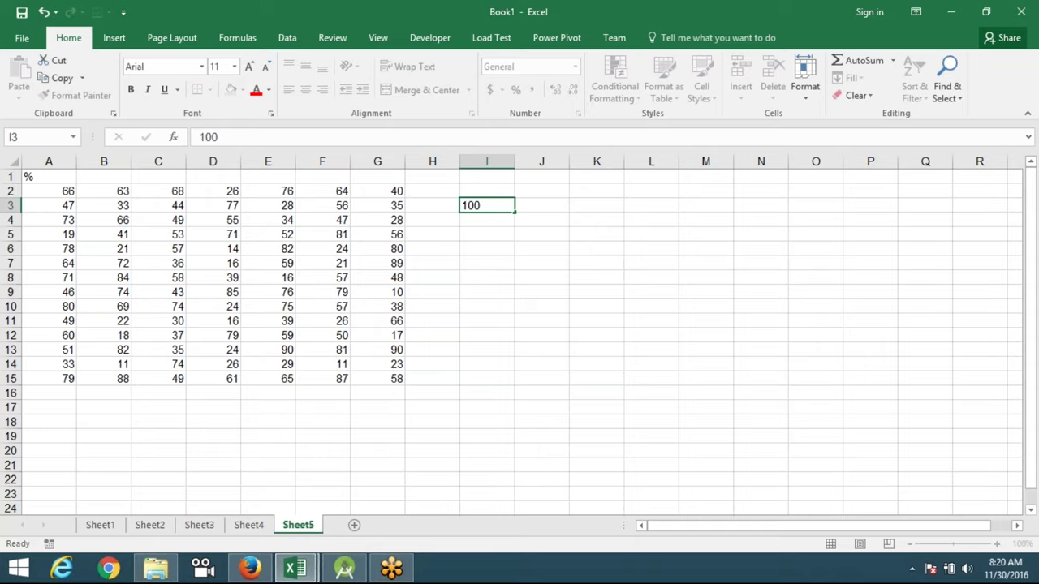
key(Return)
click(487, 205)
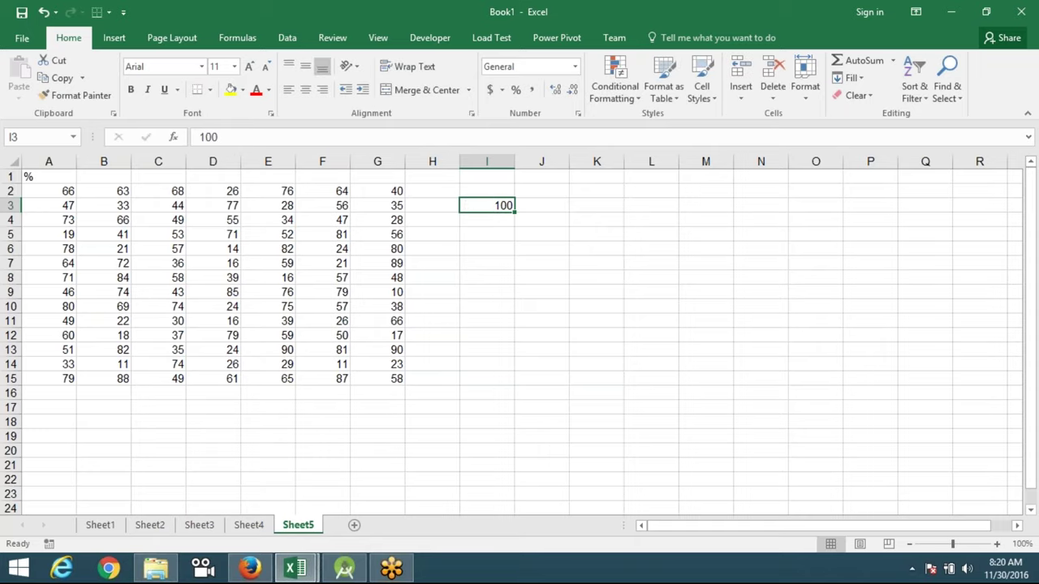
key(ctrl+c)
- Divide every value in A2:G15 by 100 using Paste Special Divide
mouse_move(69, 194)
mouse_down()
mouse_move(161, 280)
mouse_move(373, 378)
mouse_up()
right_click(336, 365)
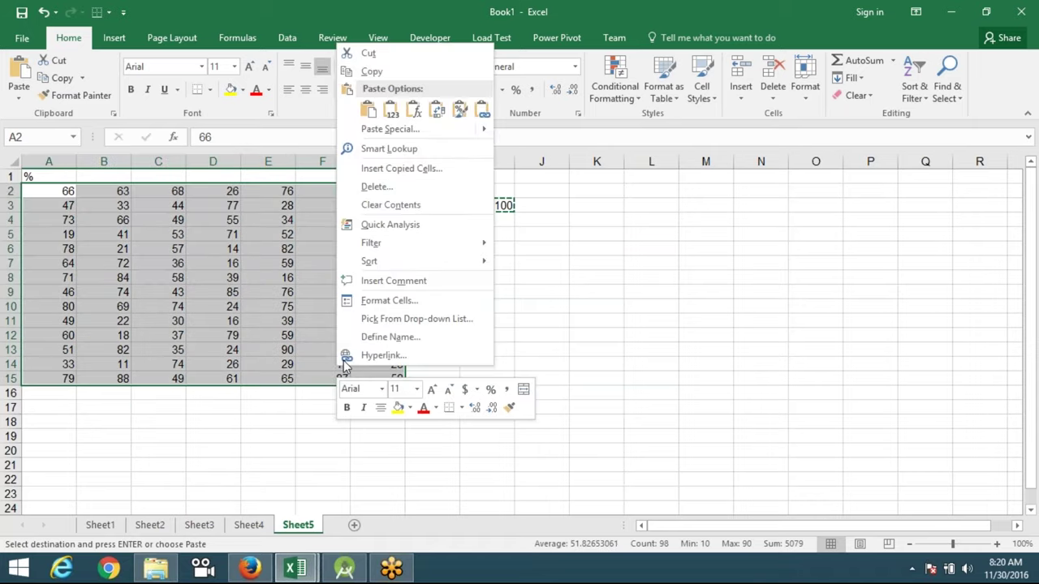
click(357, 129)
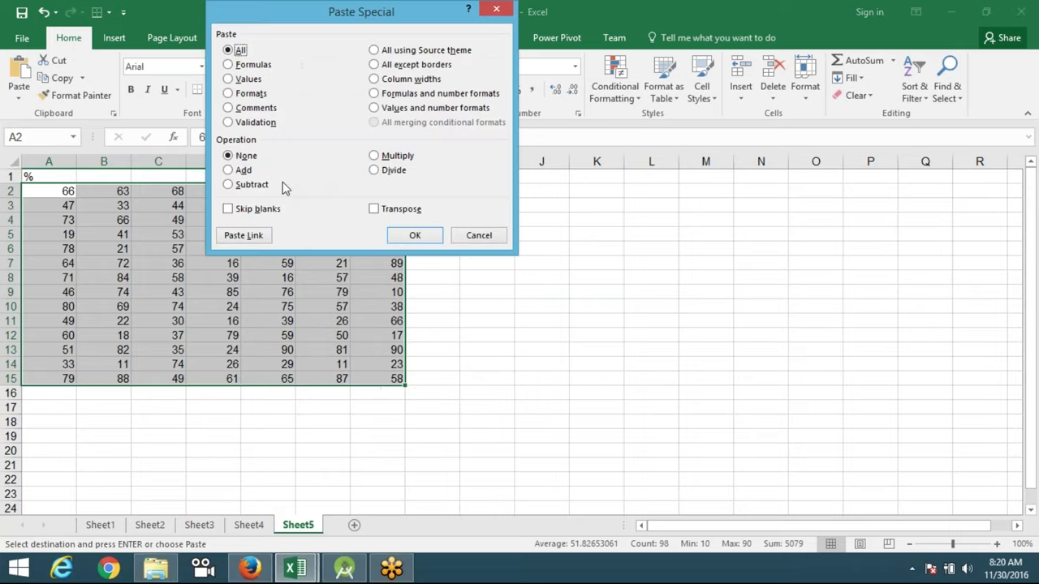
click(374, 170)
mouse_move(290, 16)
mouse_down()
mouse_move(418, 153)
mouse_move(500, 266)
mouse_up()
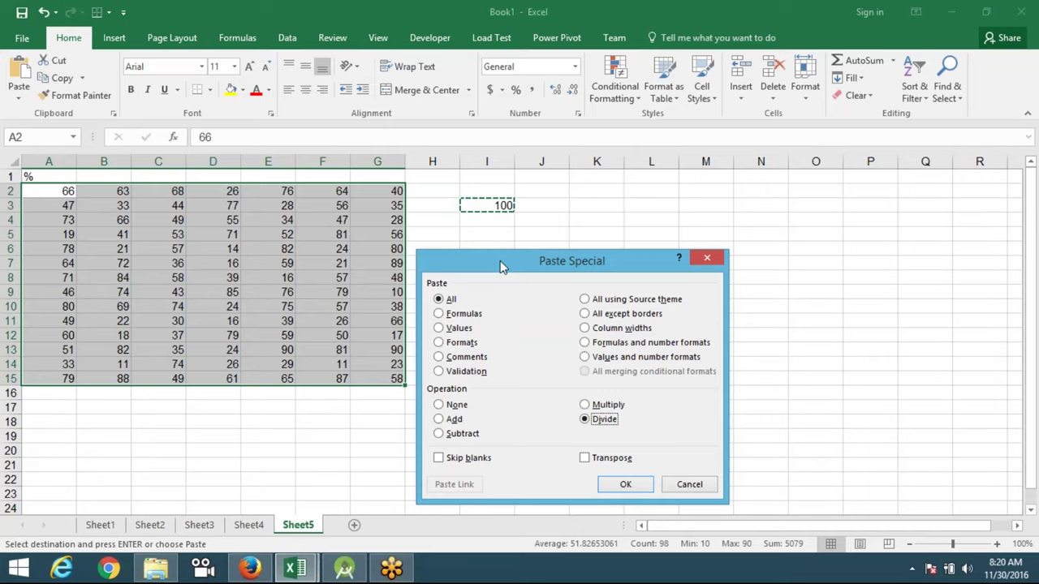
click(623, 484)
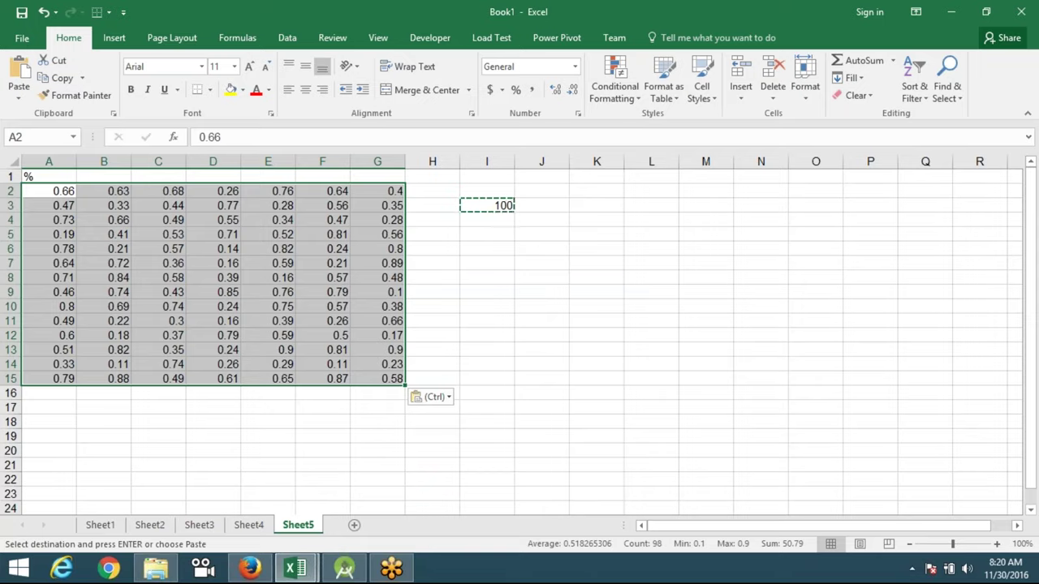
- Apply percent format to the results, then undo back to whole numbers
click(516, 89)
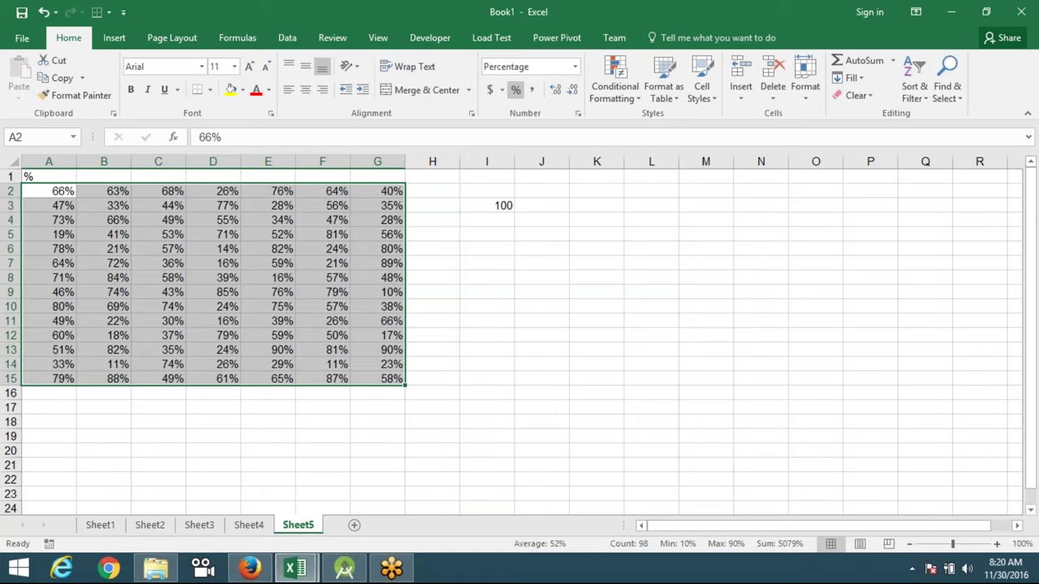
click(158, 191)
click(377, 190)
click(542, 205)
click(487, 205)
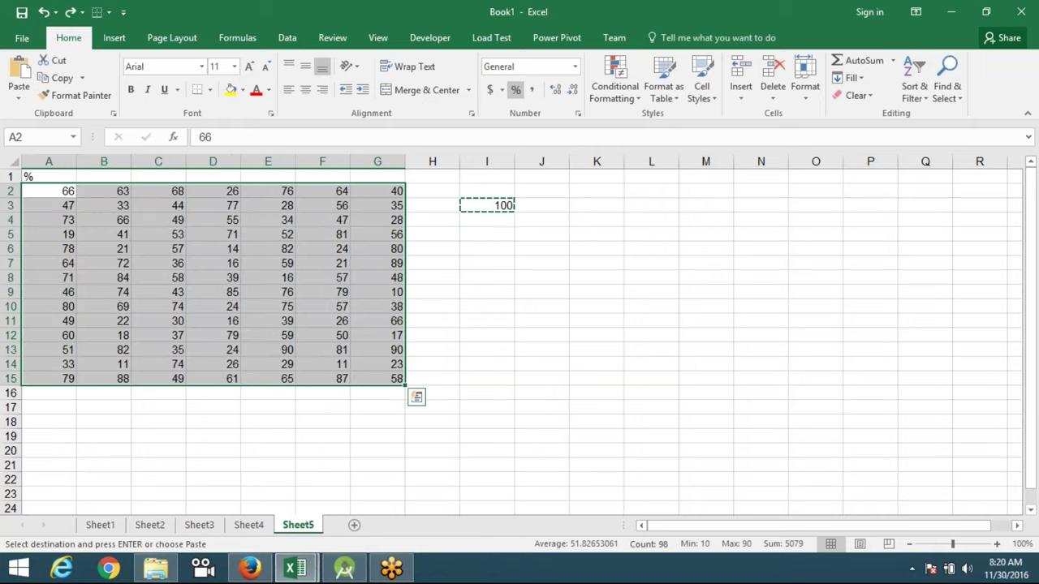
- Redo the divide-by-100 so A2:G15 shows percentages like 66% and 47%
key(Escape)
click(104, 191)
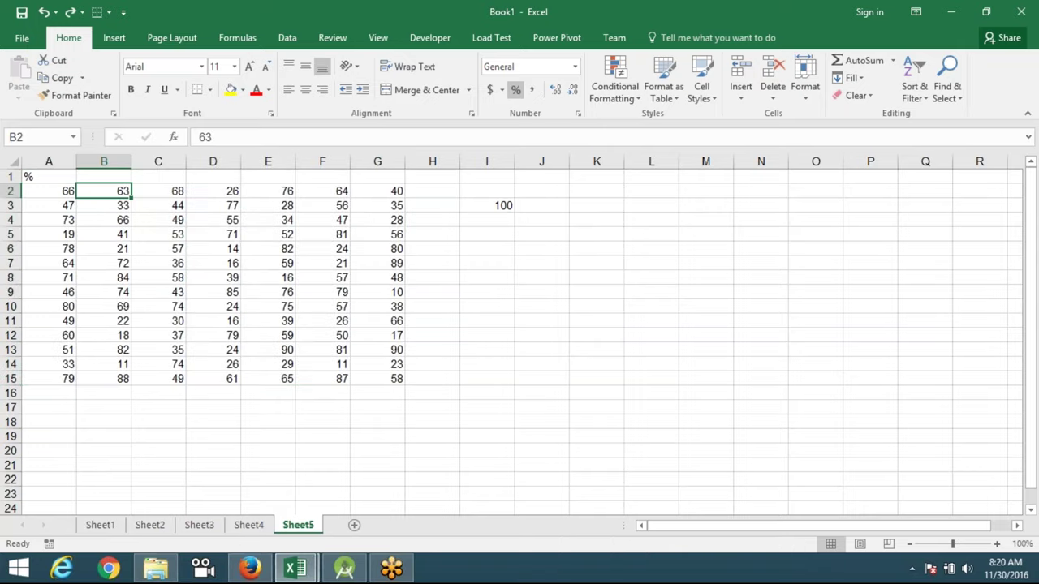
key(ctrl+z)
key(ctrl+z)
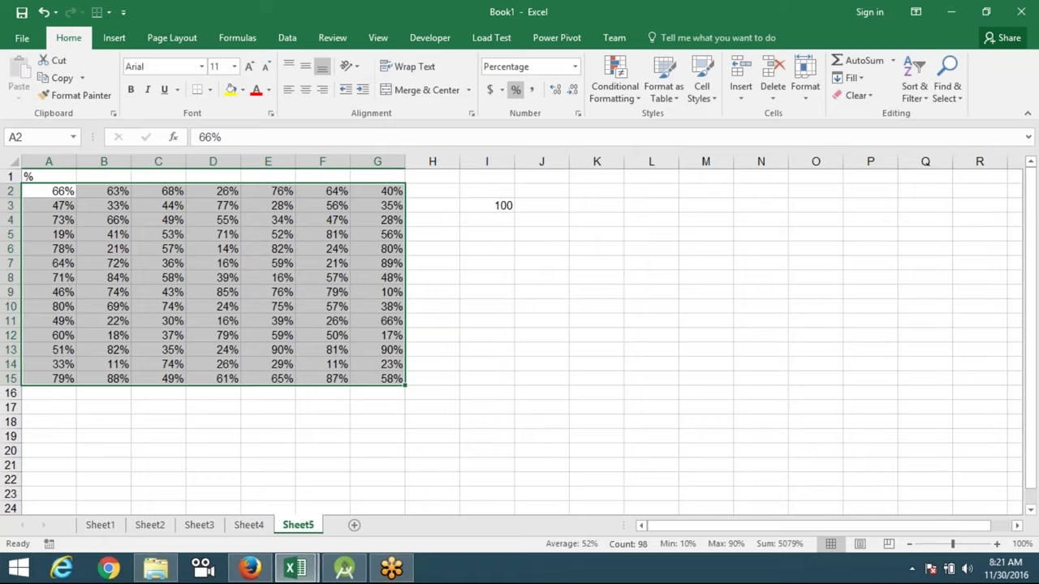
click(574, 67)
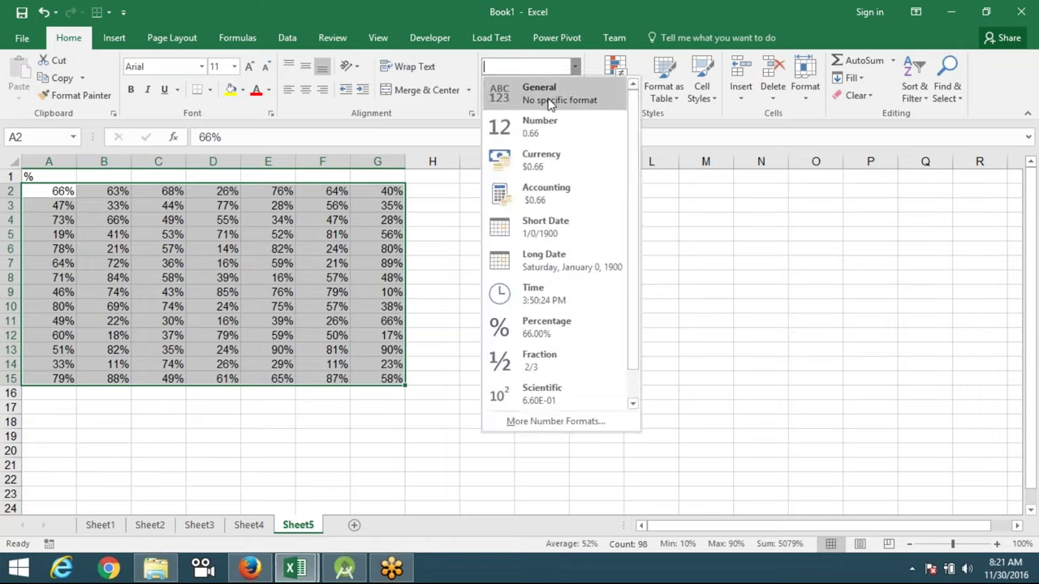
- Set the table to General format and copy the 100 in I3
click(510, 79)
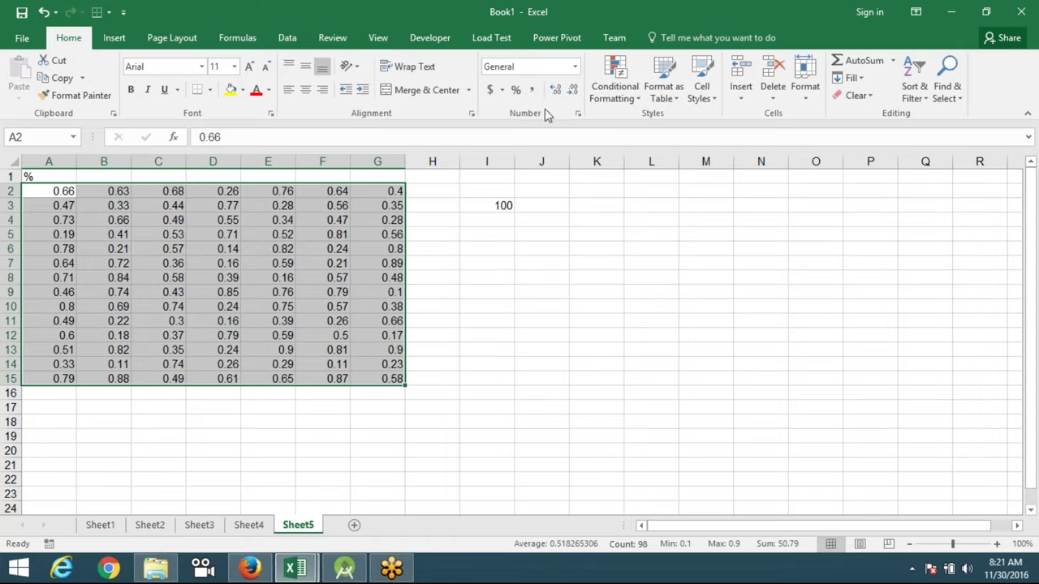
click(502, 207)
key(ctrl+c)
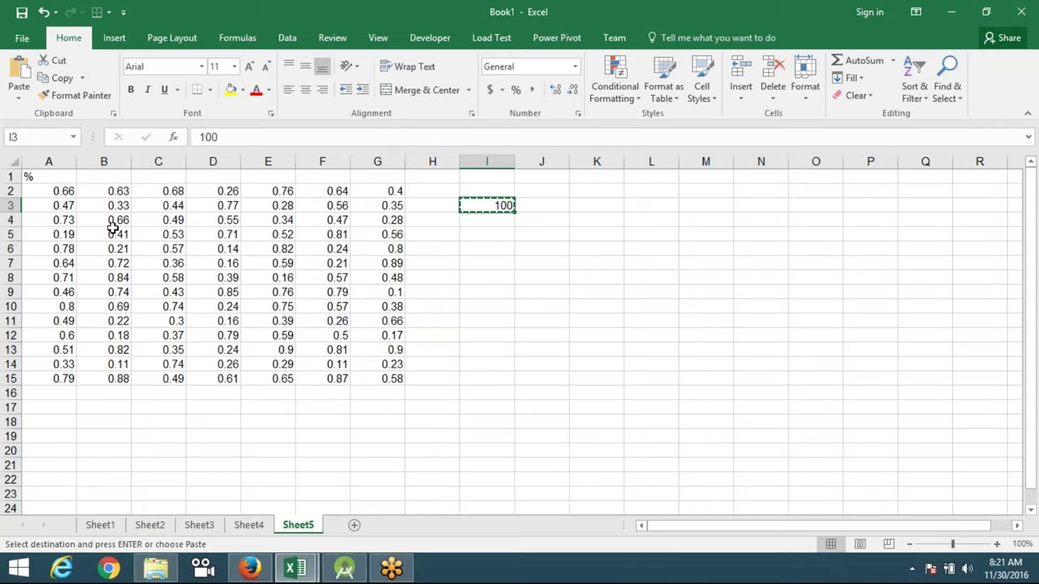
- Multiply A2:G15 by 100 with Paste Special Multiply, then add a blank Sheet6
mouse_move(51, 197)
mouse_down()
mouse_move(274, 345)
mouse_move(379, 380)
mouse_up()
right_click(355, 357)
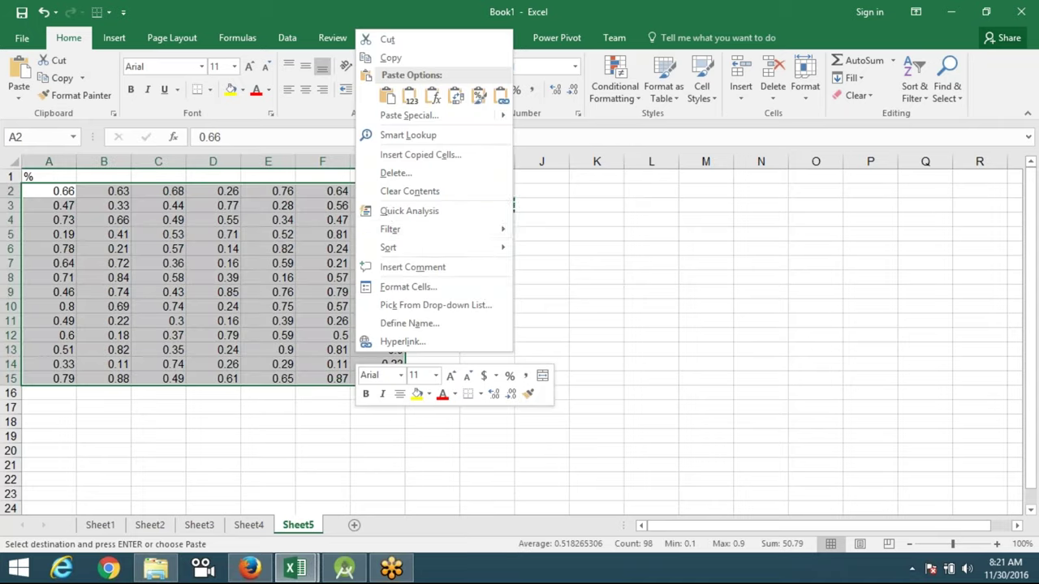
click(398, 114)
drag(321, 24, 464, 118)
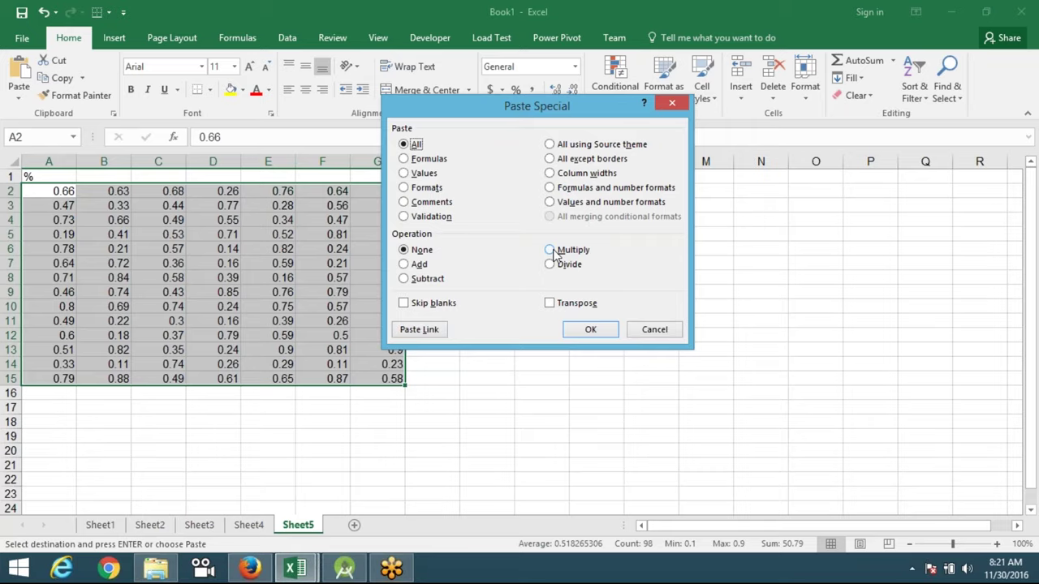
click(554, 252)
click(592, 330)
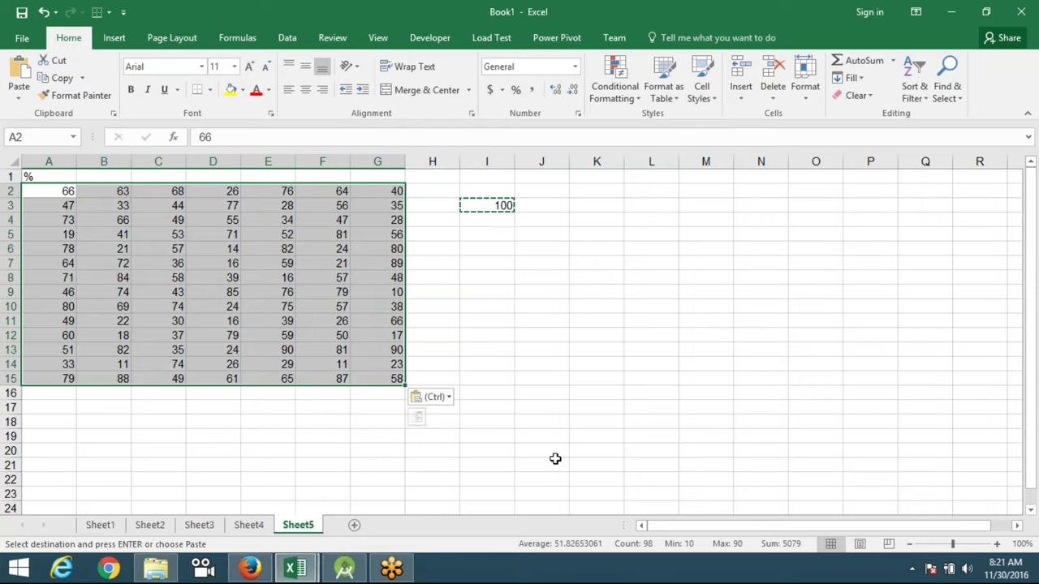
click(354, 526)
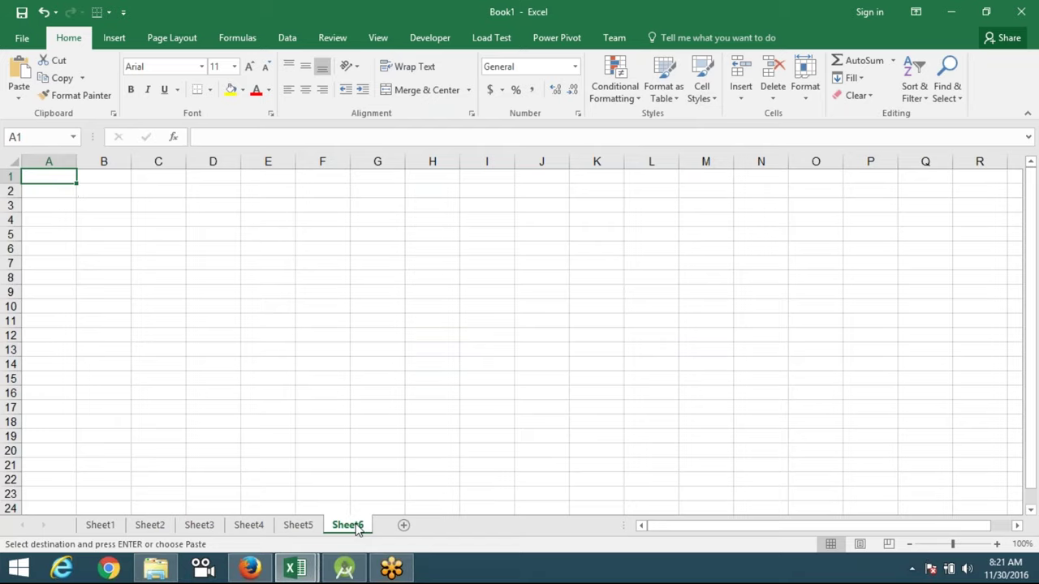
- Enter the Sales title in A1, Name in A3, and headers Day-1 through Day-6 in B3:G3
text(SAles)
key(Return)
key(Return)
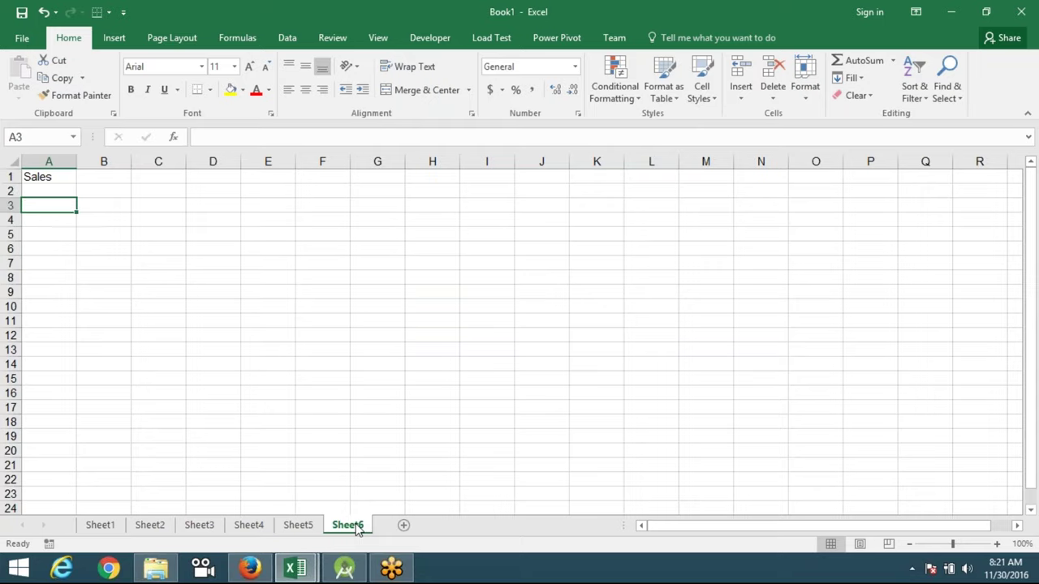
text(NAme)
key(Tab)
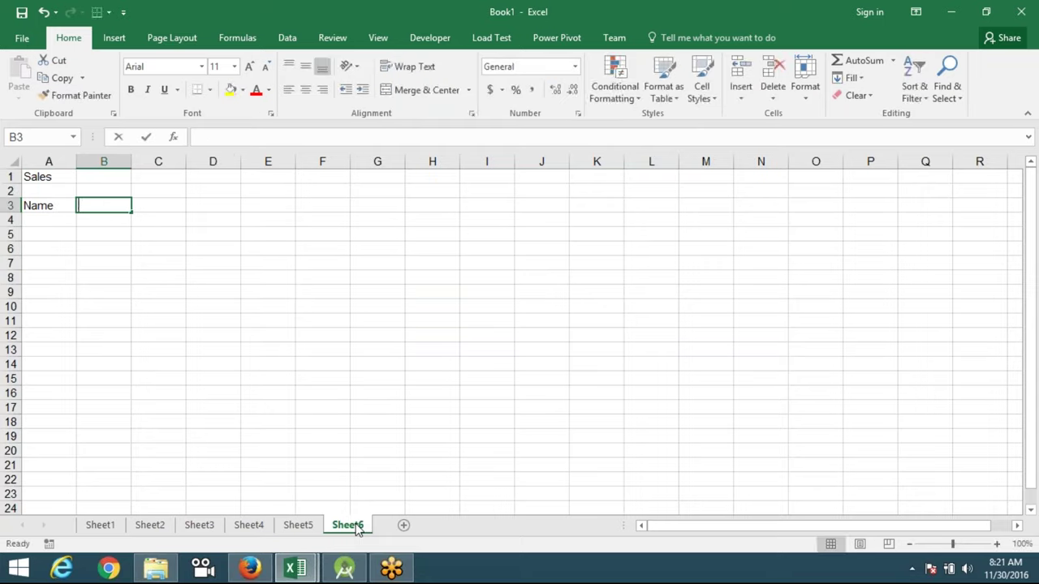
text(Day-)
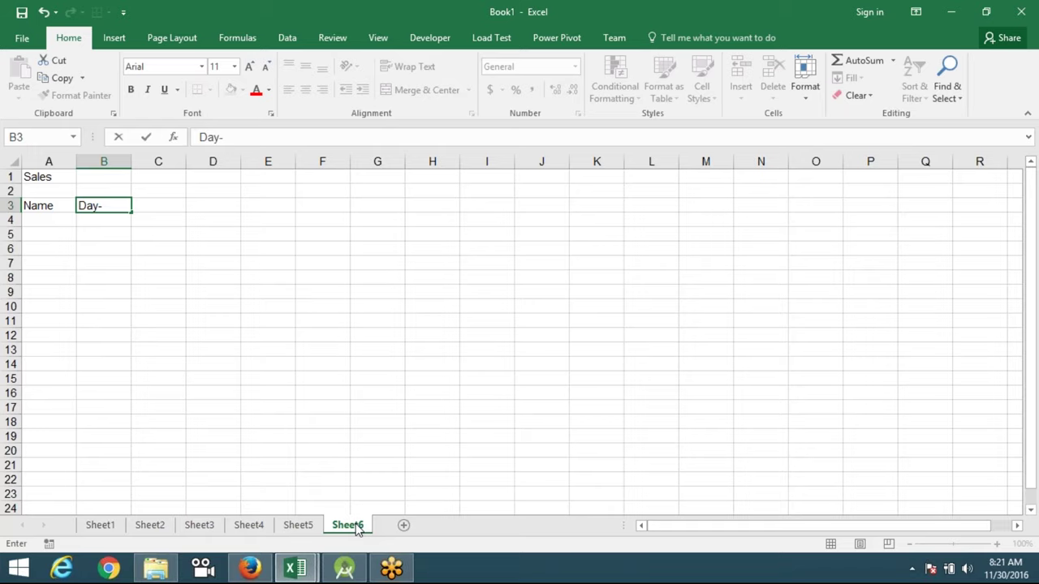
text(1)
key(Return)
click(119, 208)
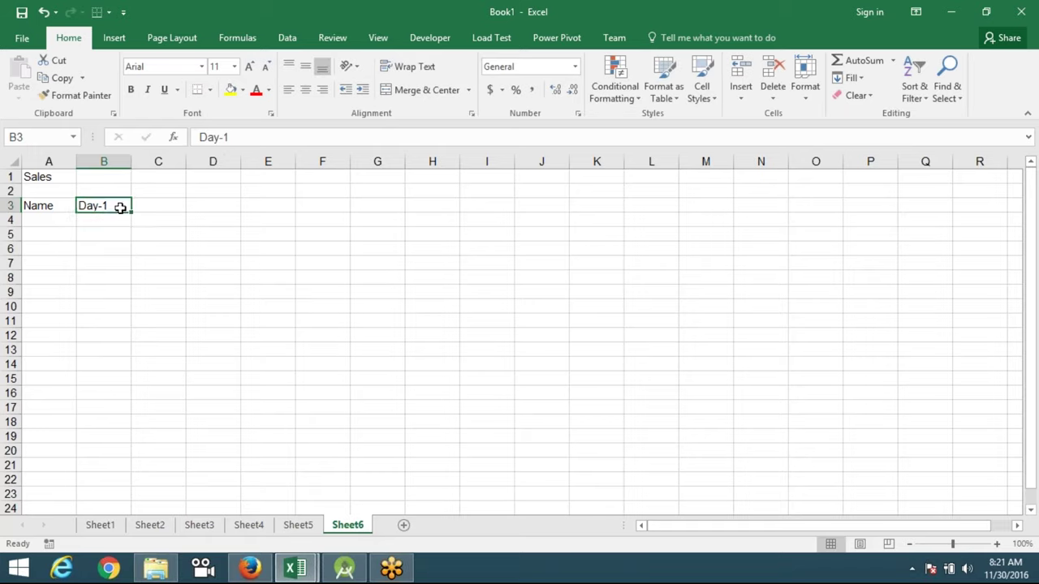
drag(131, 212, 395, 216)
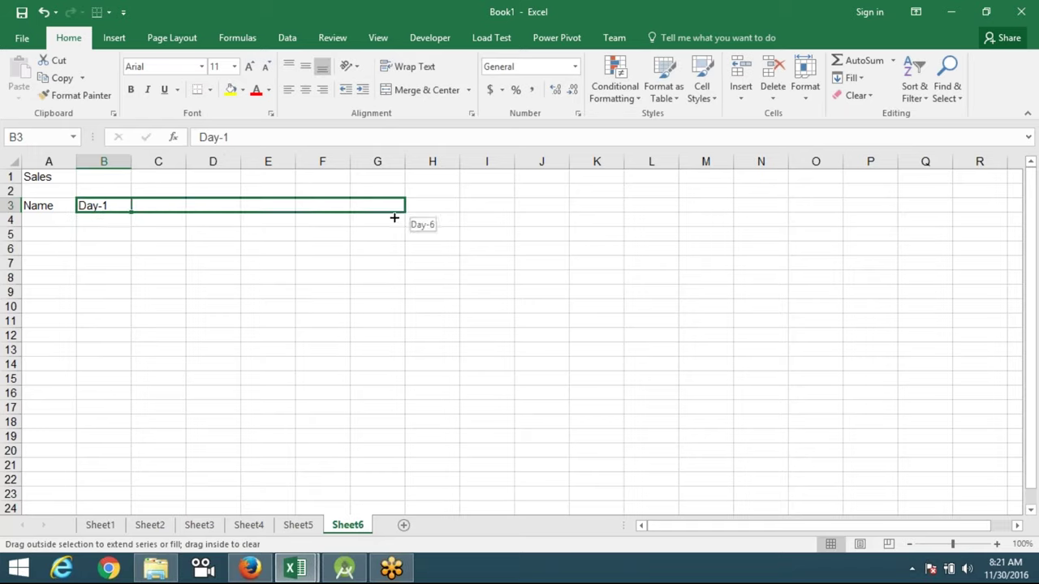
- Enter the first name in A4 and fill the name list down to A13
click(38, 218)
text(Puneet)
key(Return)
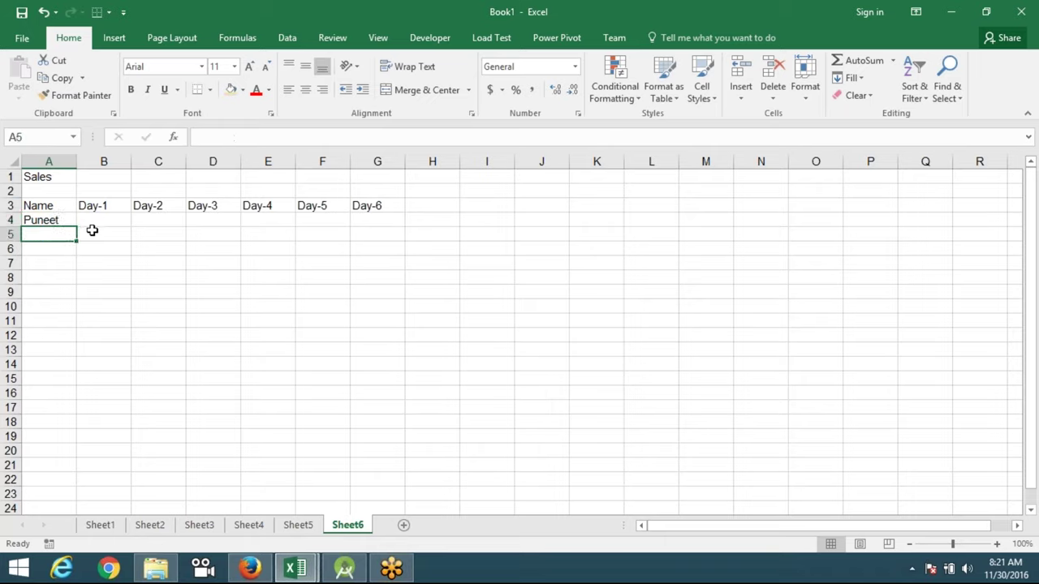
key(Up)
drag(79, 231, 82, 357)
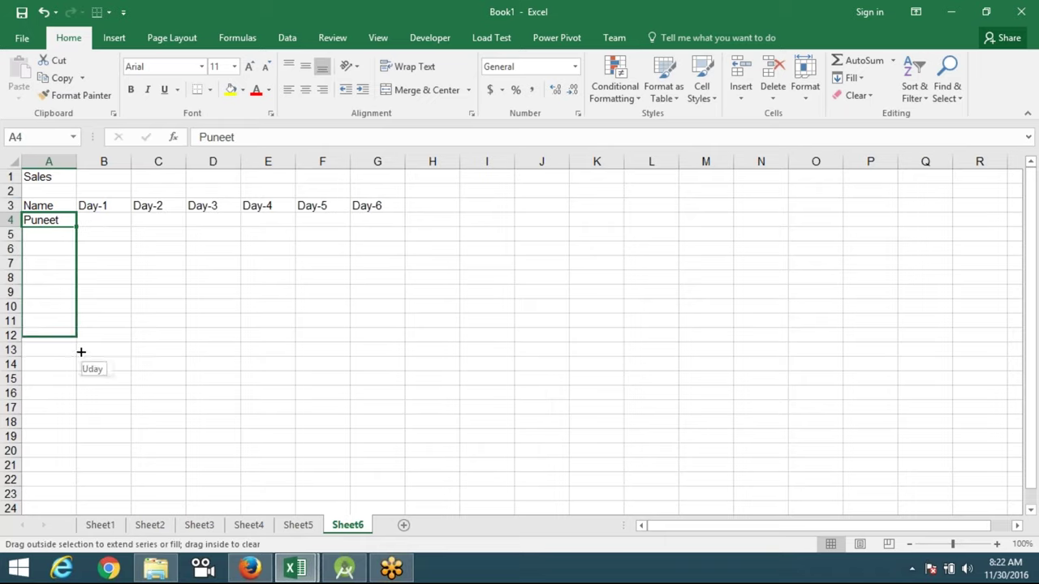
- Enter =RANDBETWEEN(10,90) in cell B4
drag(93, 227, 93, 250)
click(103, 219)
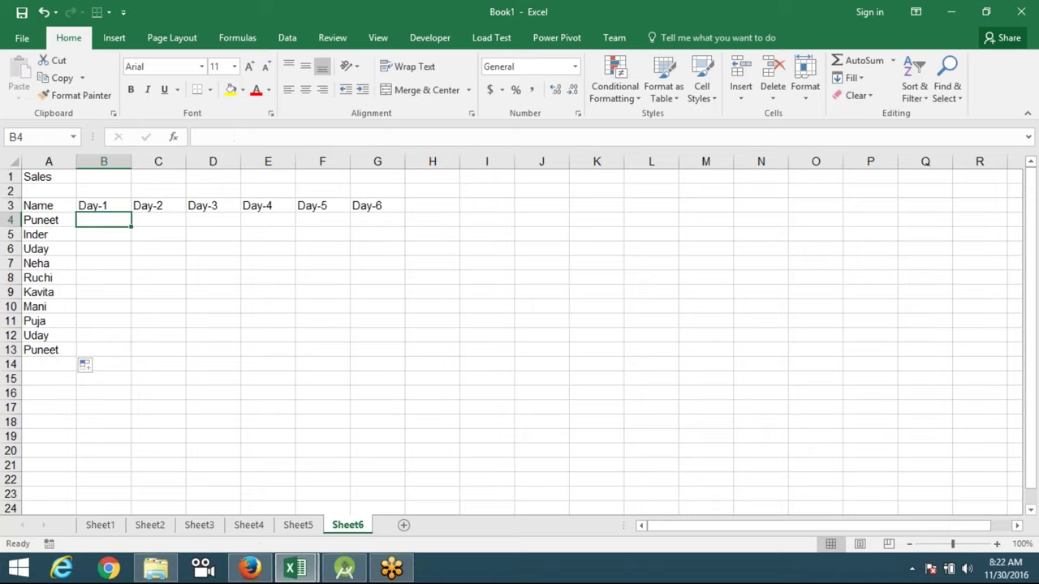
text(=randb)
key(Tab)
text(10,90)
key(Return)
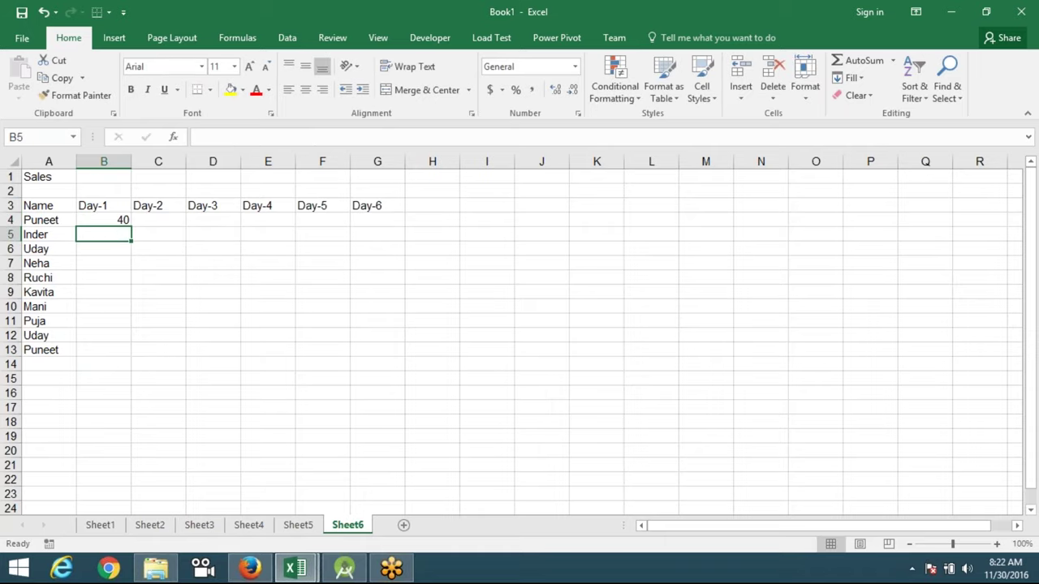
- Fill B4's RANDBETWEEN formula across the grid to G13
click(92, 220)
mouse_move(131, 228)
mouse_down()
mouse_move(405, 227)
mouse_move(404, 350)
mouse_up()
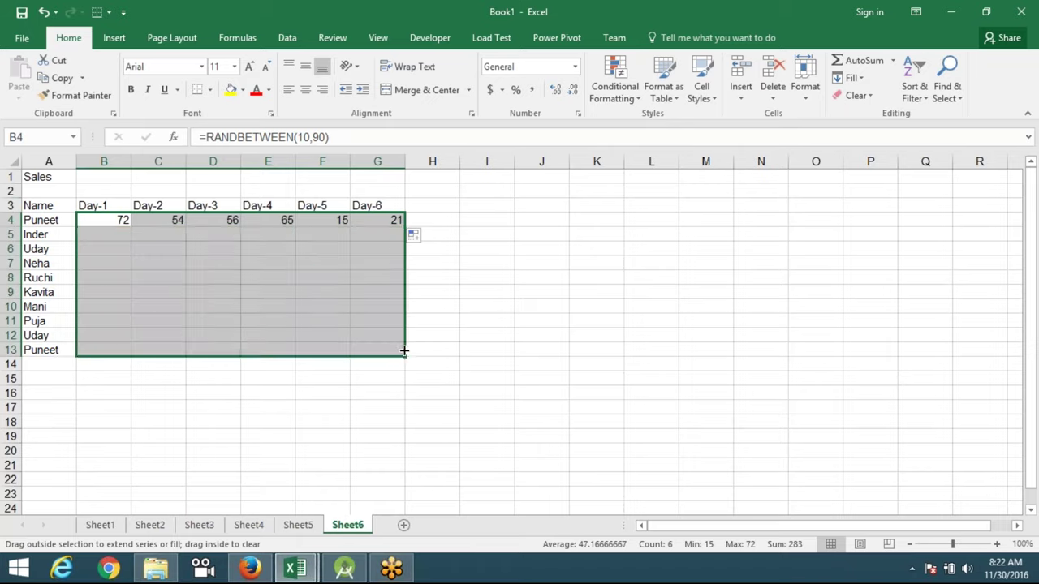
key(ctrl+c)
key(Escape)
click(159, 248)
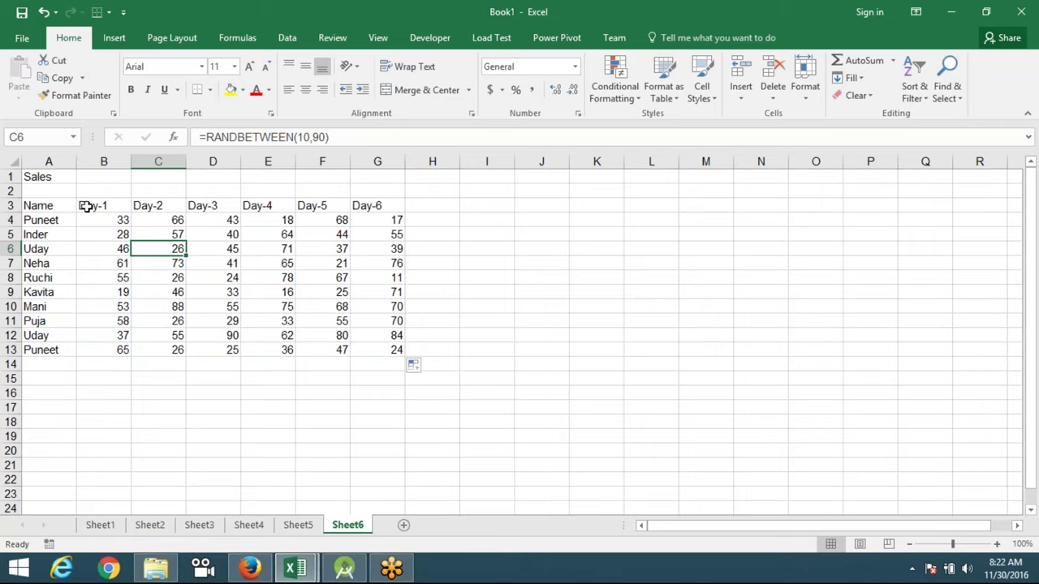
- Copy the day headers and sales block B3:G13 to start at I3
drag(85, 206, 389, 352)
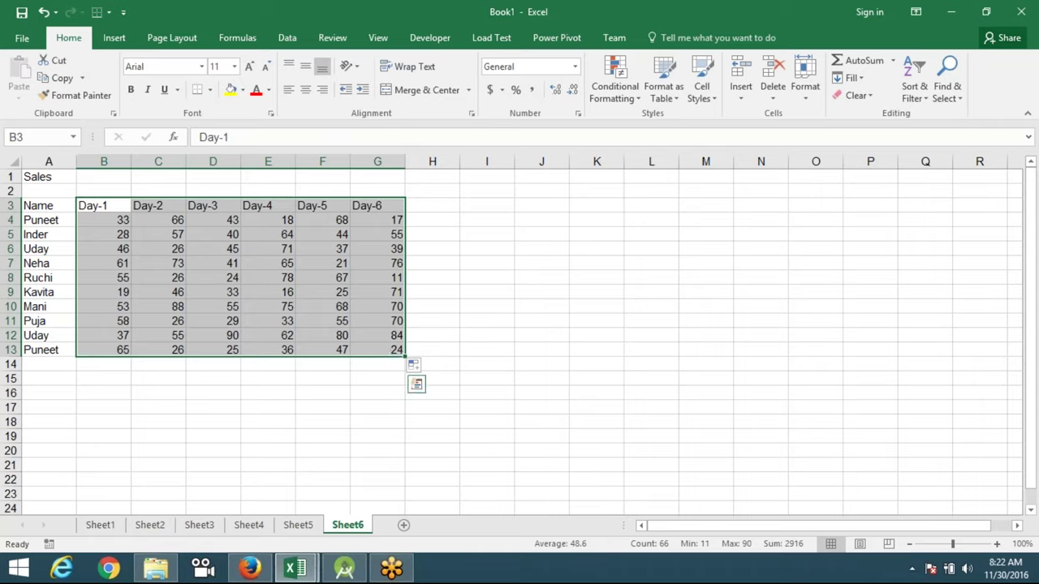
key(ctrl+c)
click(475, 211)
key(ctrl+v)
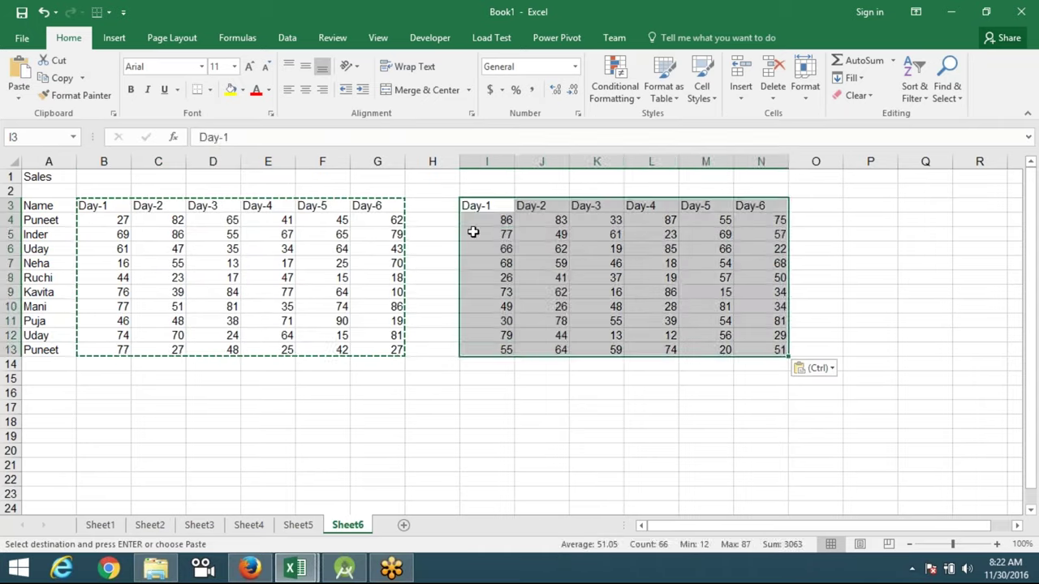
- Convert I4:N13 to fixed values and label the copy Target in I2
click(488, 224)
key(ctrl+shift+End)
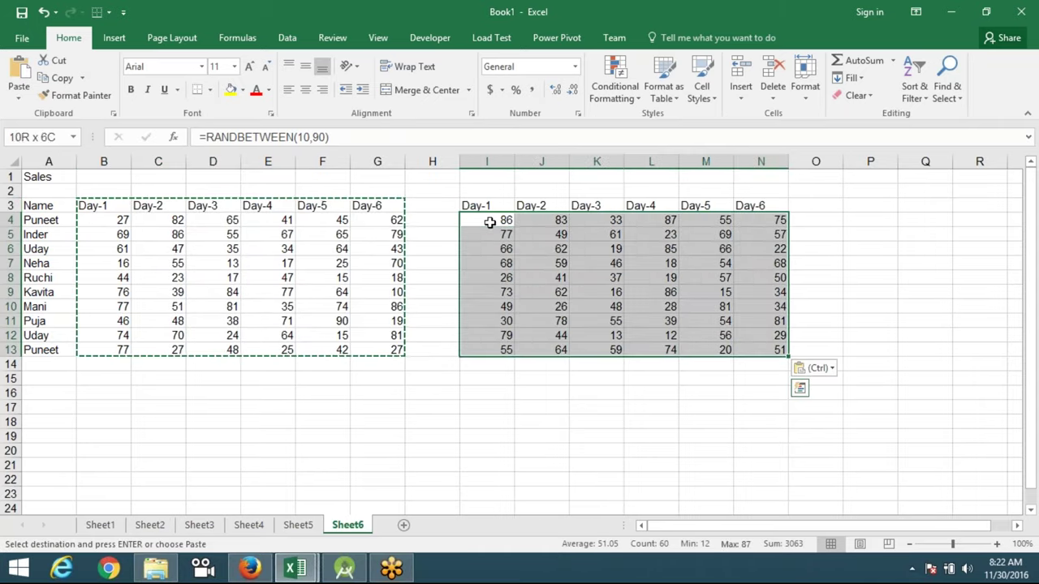
key(ctrl+c)
click(19, 99)
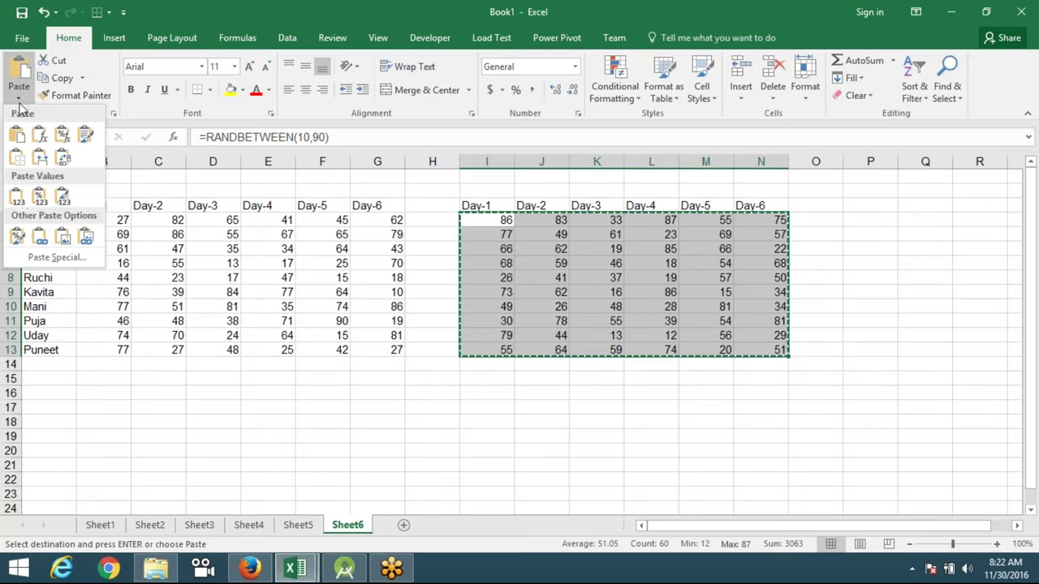
click(17, 195)
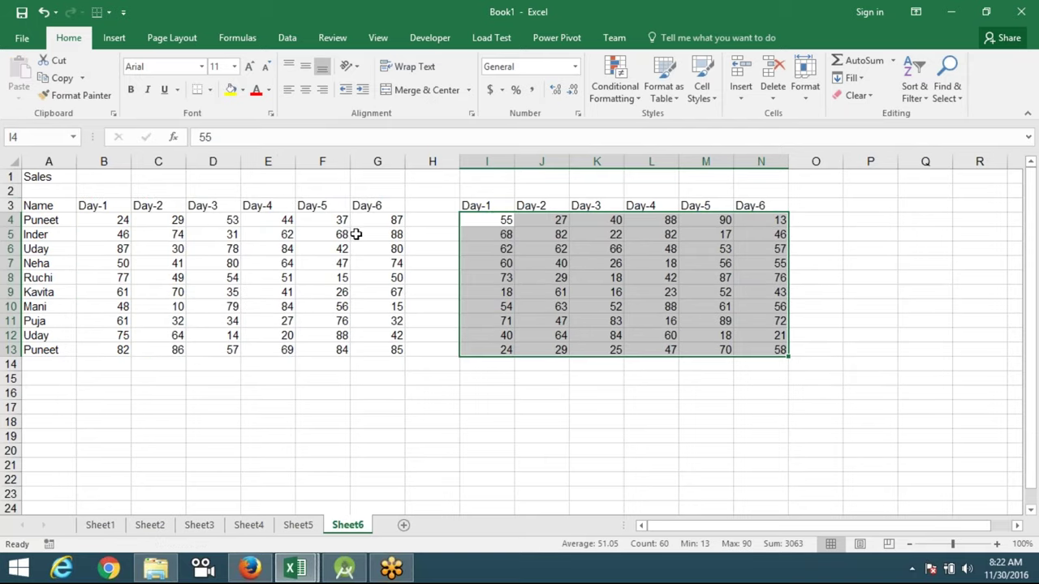
click(488, 191)
text(T)
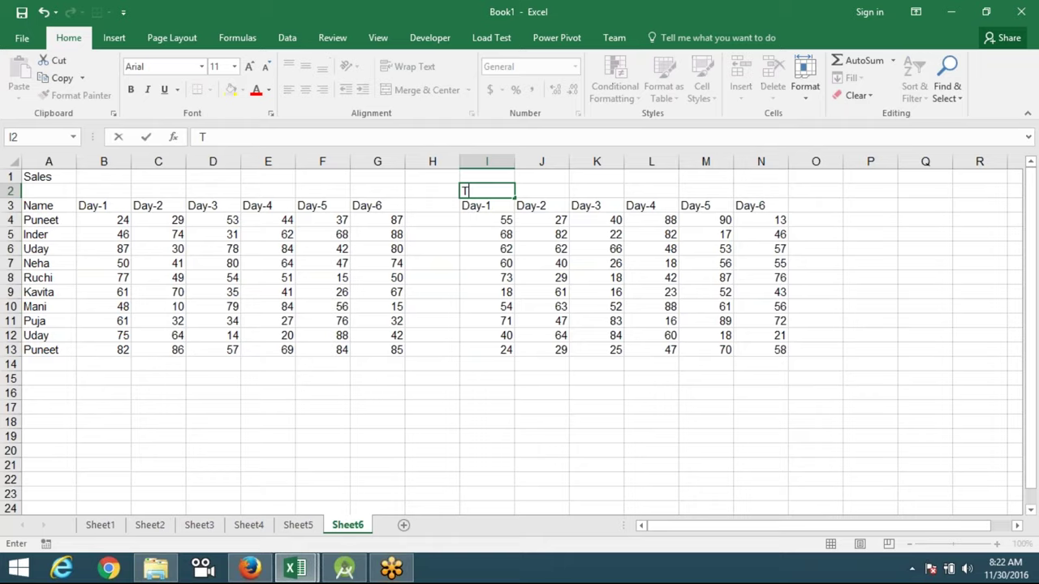
text(arget)
key(Return)
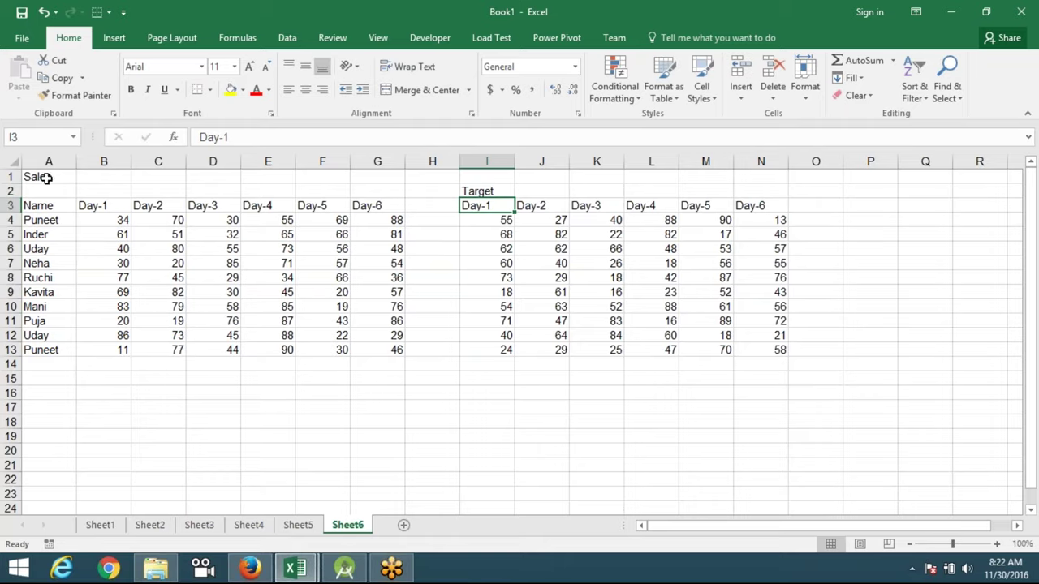
- Enter the label 'Achive' in cell B2 above the Day-1 header
click(50, 177)
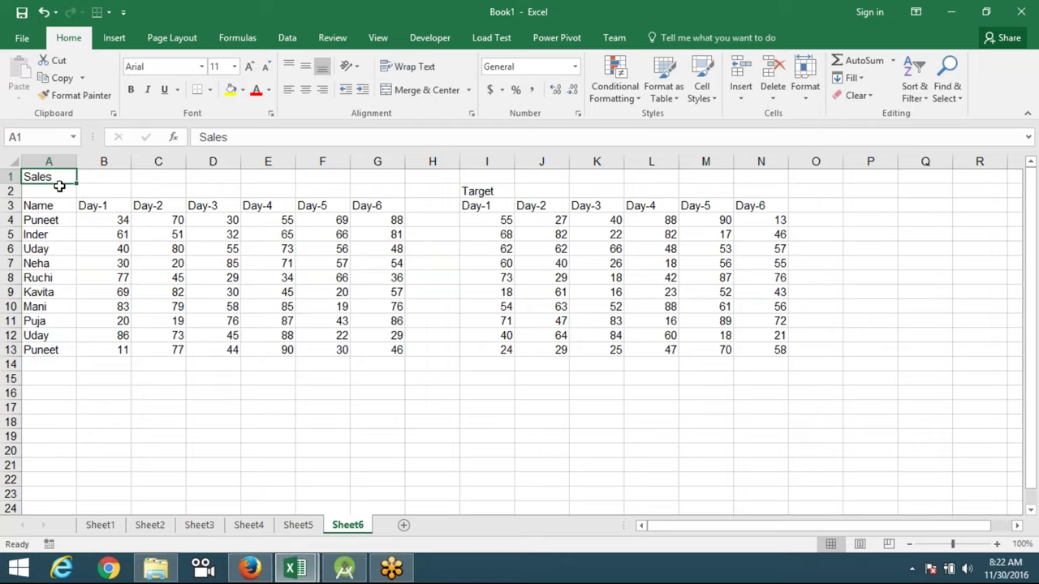
click(91, 195)
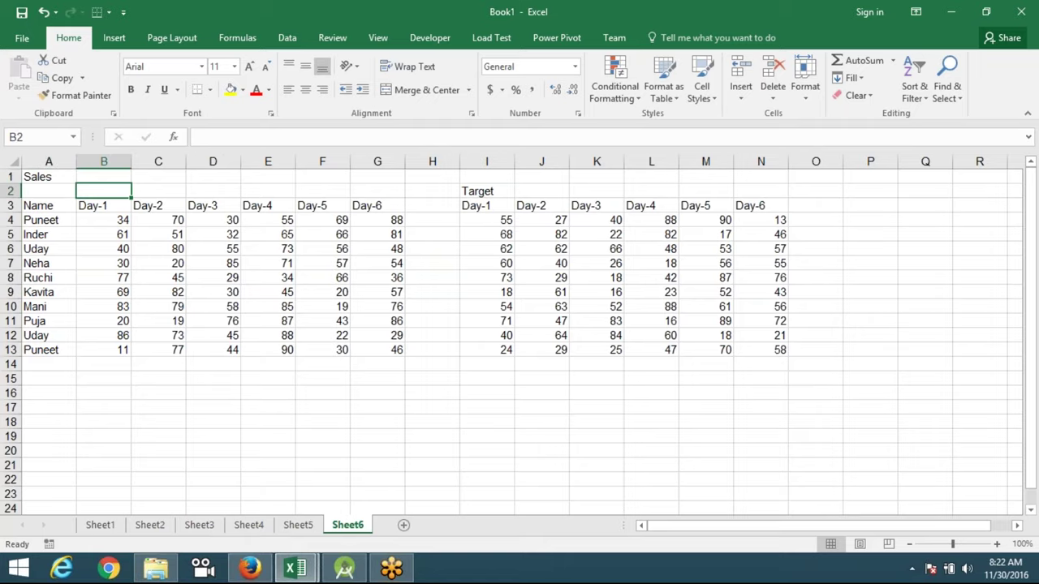
text(Ach)
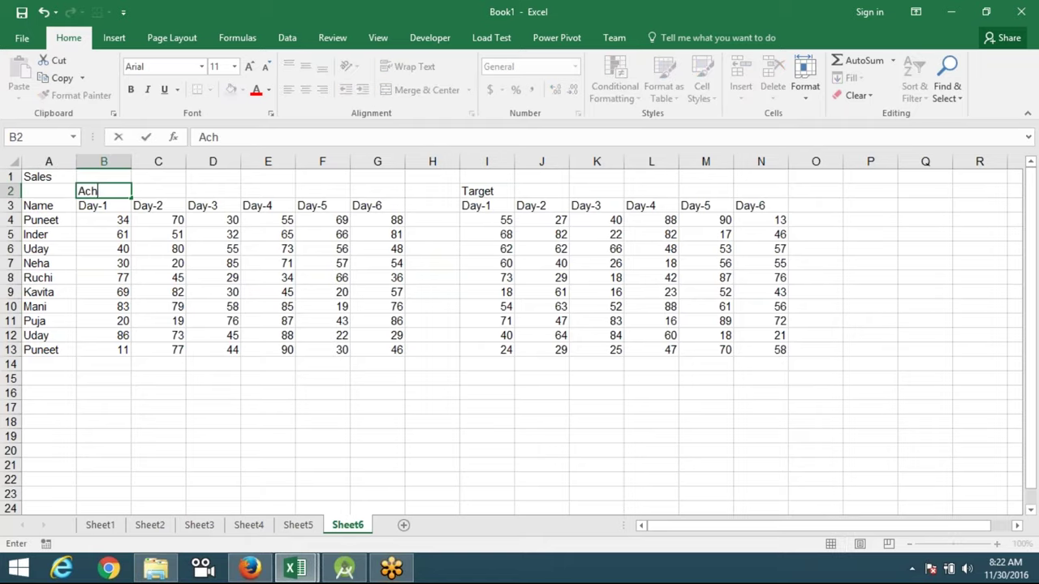
text(ive)
key(Return)
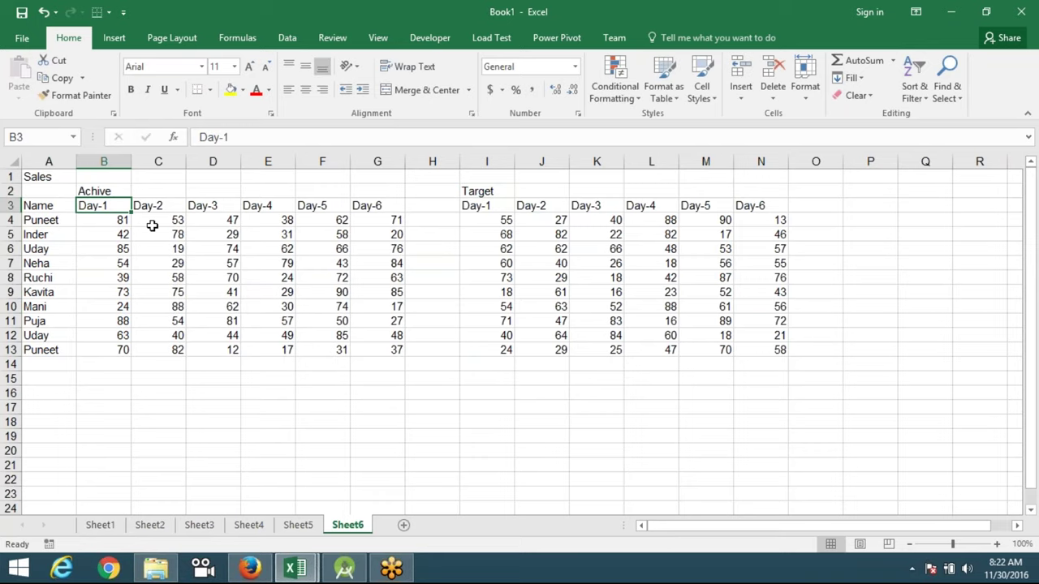
- Compare B4's random formula with the fixed Target value in I4
click(120, 224)
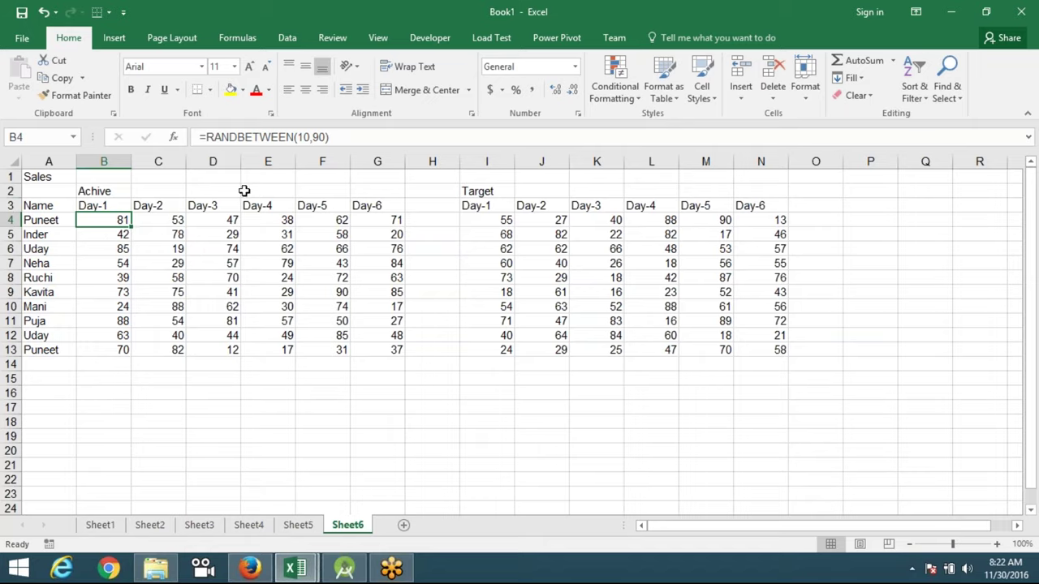
click(485, 220)
click(114, 219)
click(358, 138)
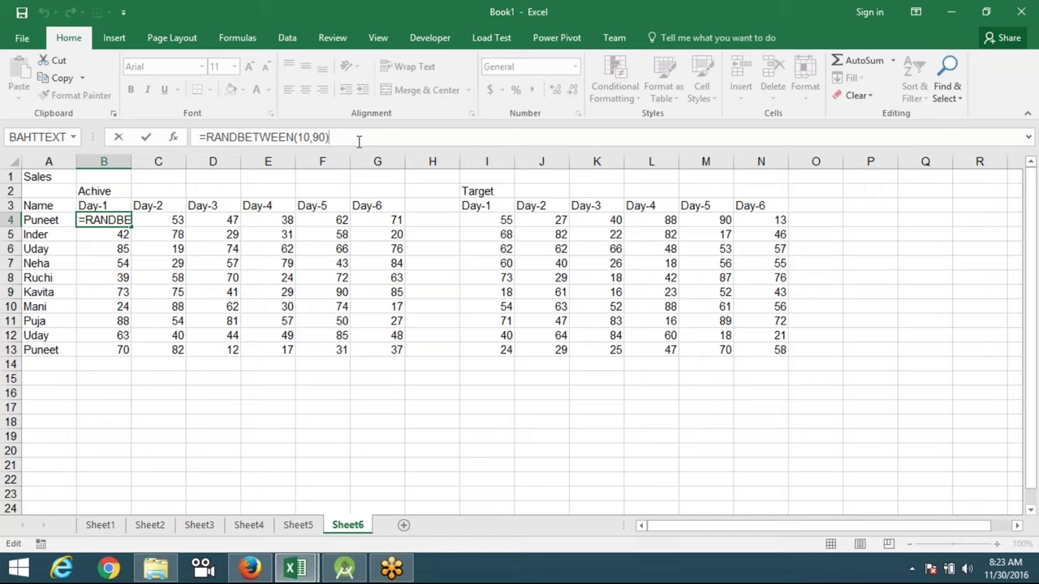
text(/55)
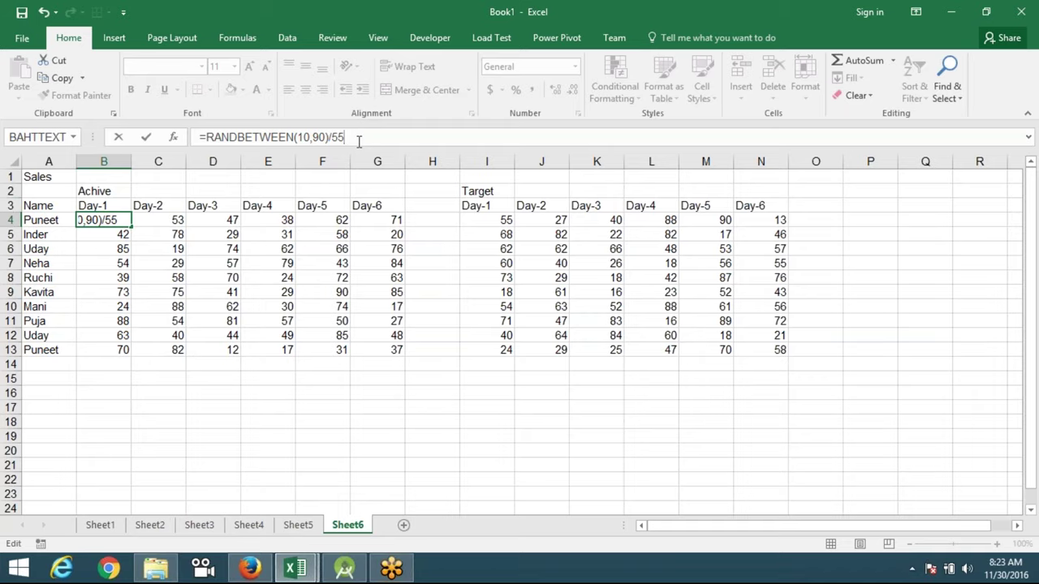
key(Escape)
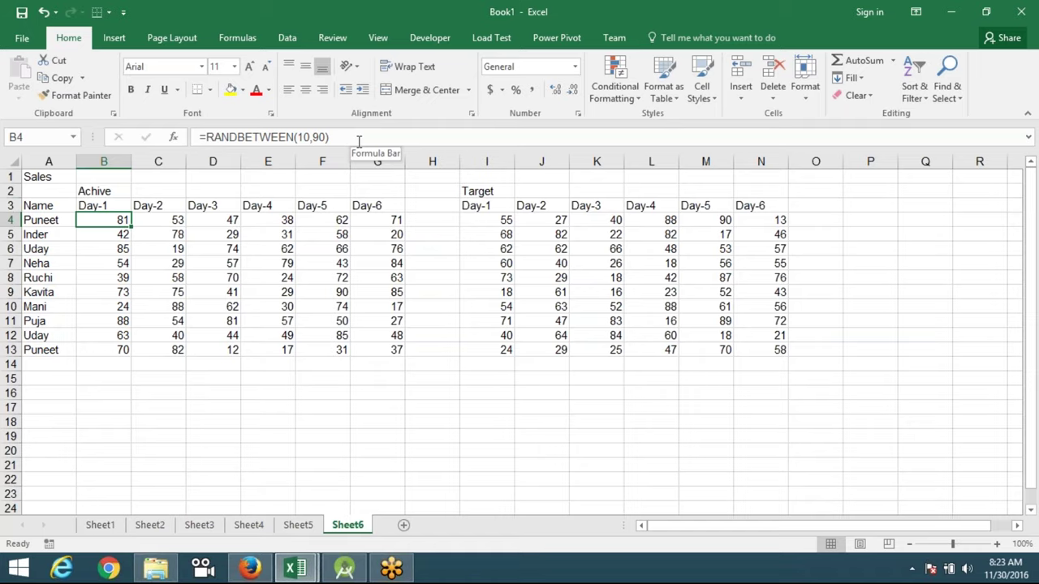
key(Right)
key(Right)
key(Right)
key(Right)
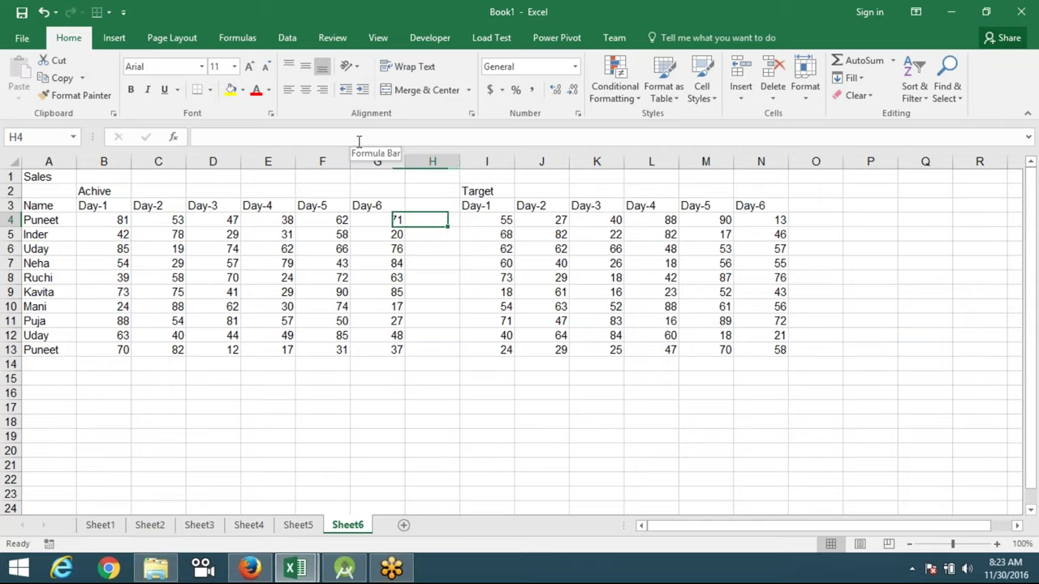
key(Left)
key(Left)
key(Up)
key(Left)
key(Left)
key(Left)
key(Left)
key(ctrl+shift+Right)
key(ctrl+c)
key(Right)
key(Right)
key(Right)
key(Right)
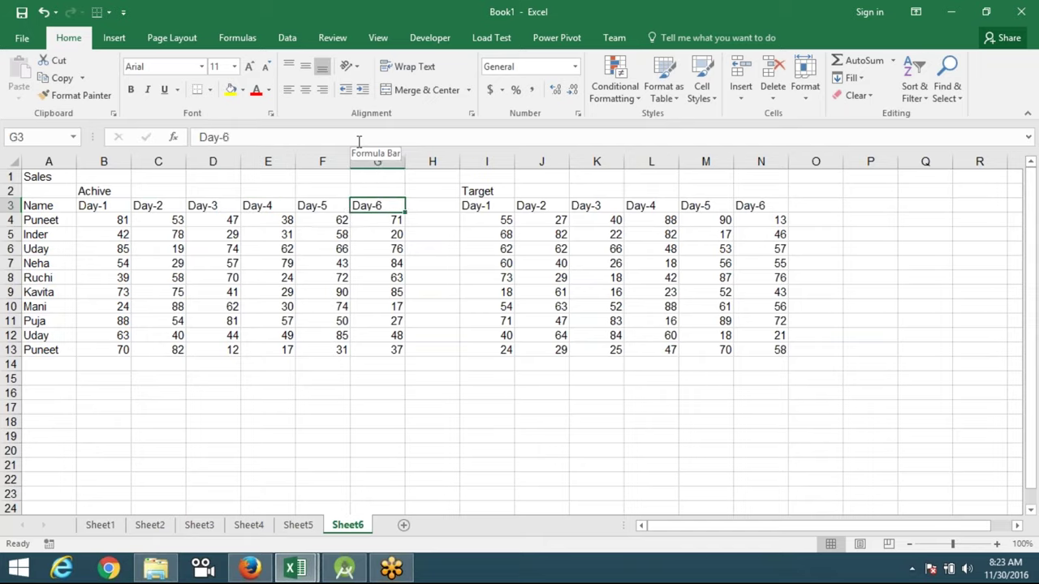
key(Right)
key(Right)
key(ctrl+v)
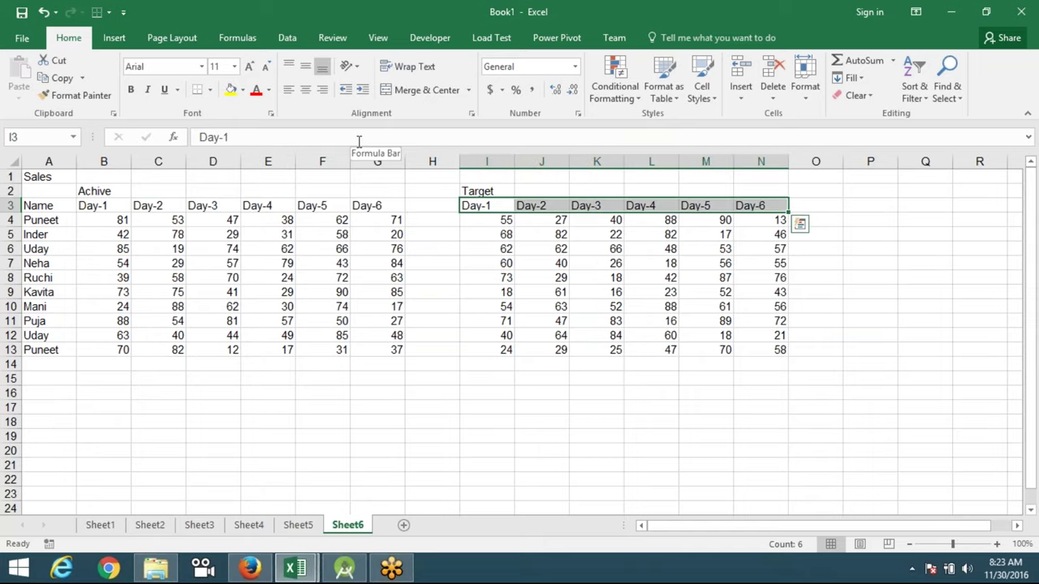
- Select the Target values I4:N13 with Ctrl+Shift+arrows and copy them
key(Down)
key(Left)
key(Left)
key(Right)
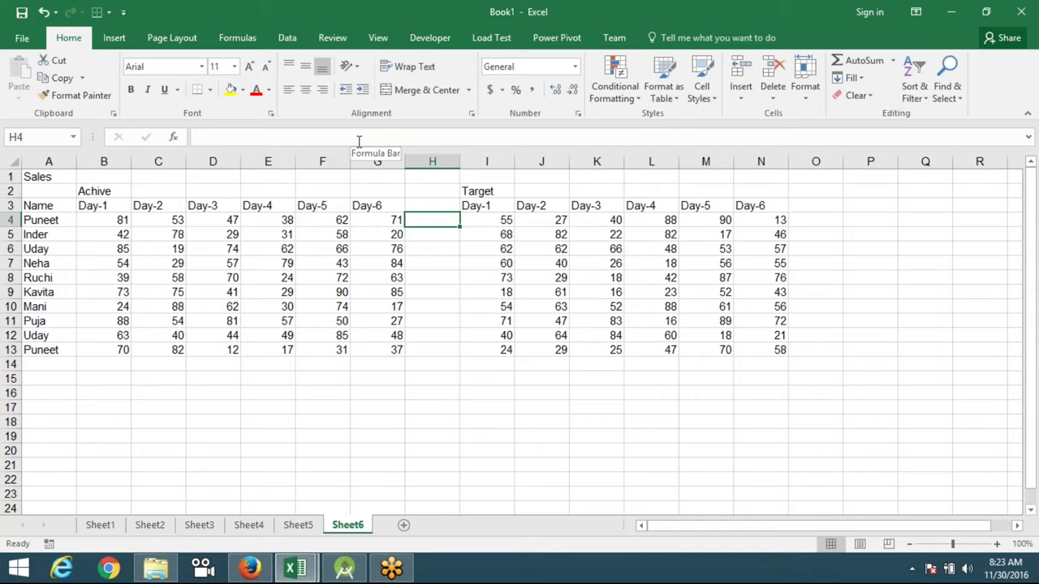
key(Right)
key(ctrl+Down)
key(ctrl+Up)
key(Down)
key(Down)
key(ctrl+shift+Right)
key(ctrl+shift+Down)
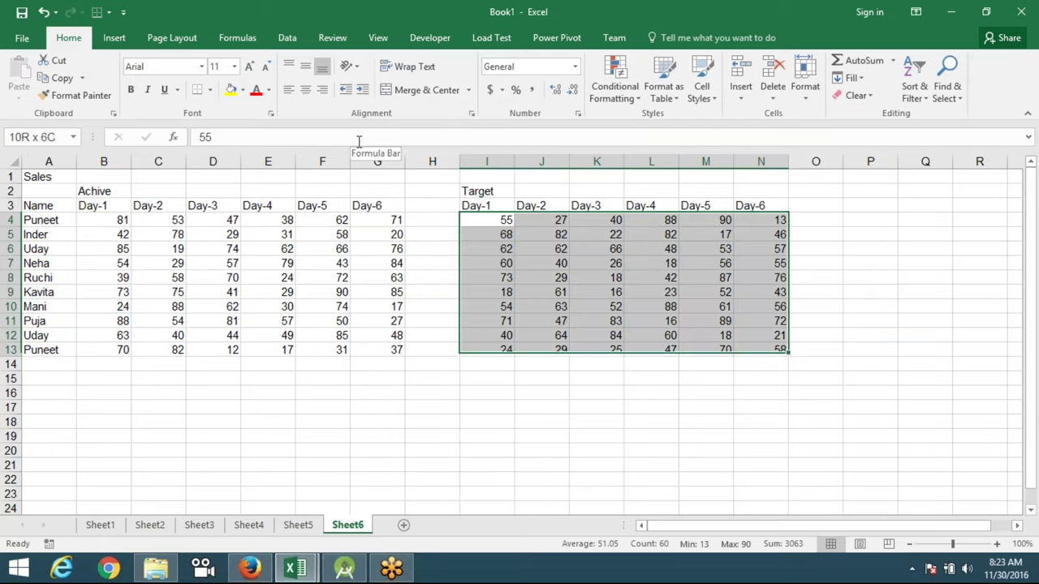
key(ctrl+c)
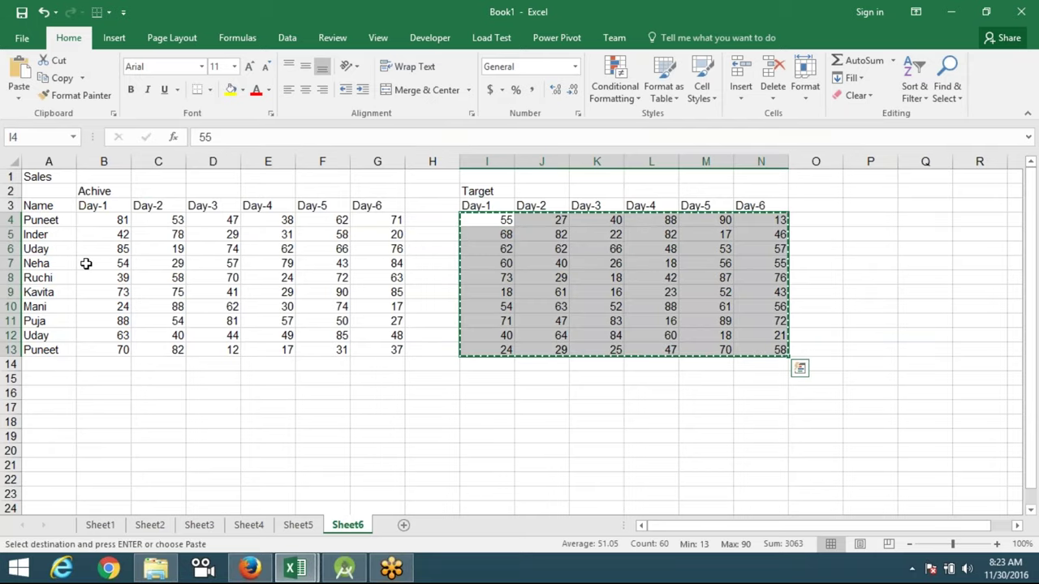
click(89, 220)
- Paste Special onto B4 with the Divide operation, dividing Achive values by Target values
right_click(91, 221)
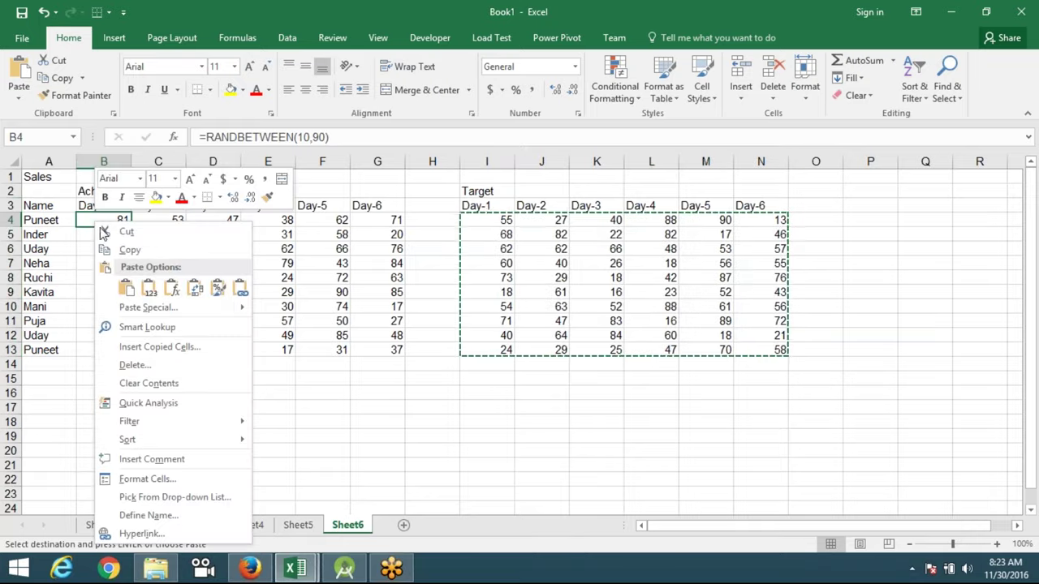
click(158, 306)
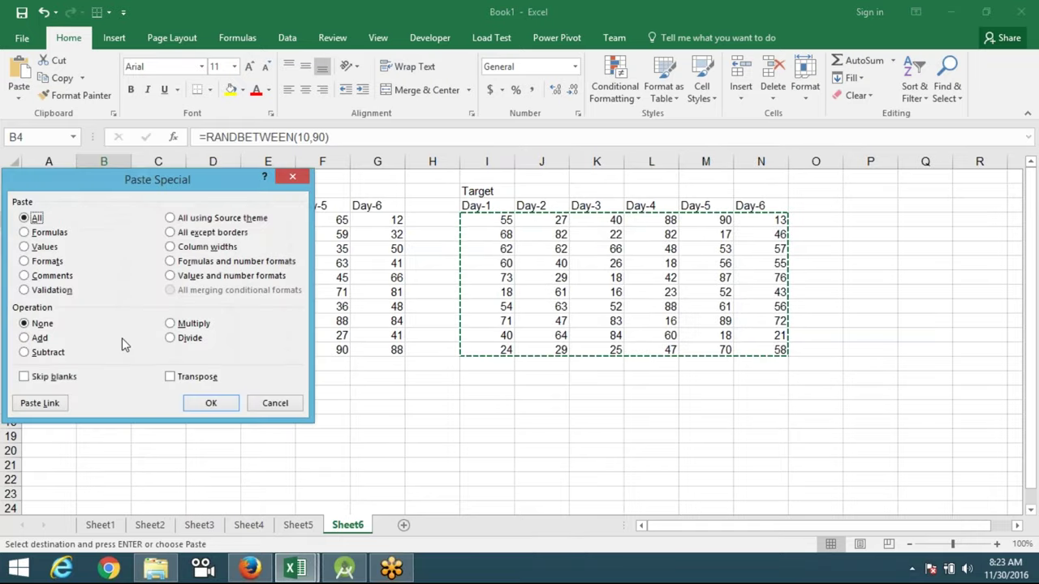
click(172, 339)
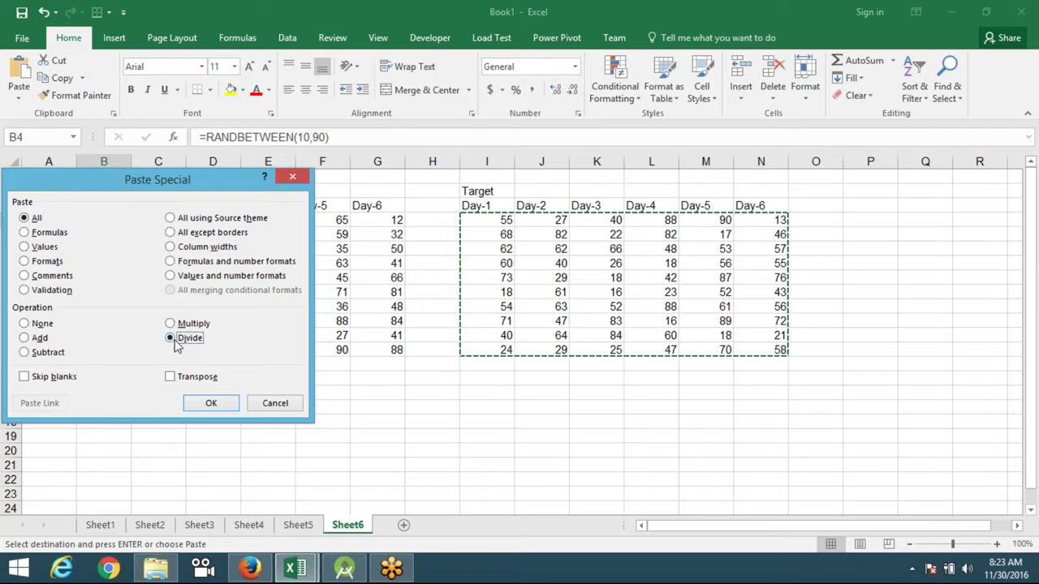
drag(136, 186, 394, 302)
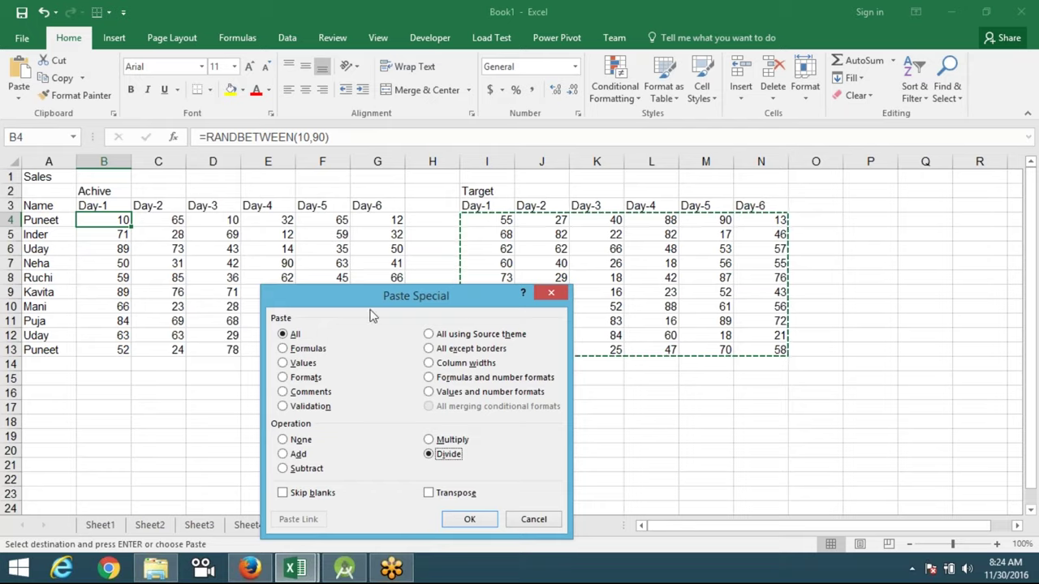
click(471, 519)
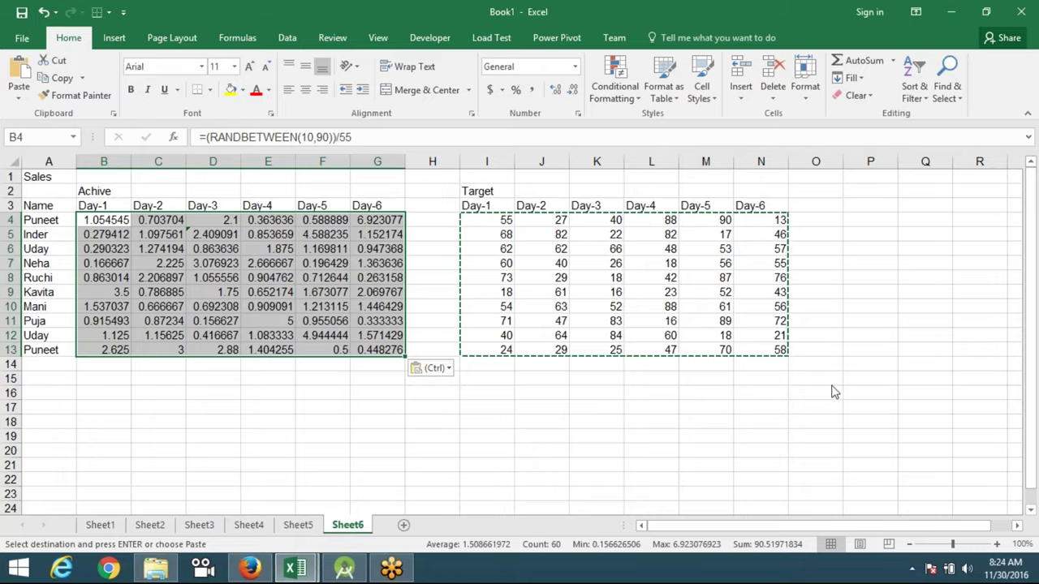
drag(204, 137, 208, 124)
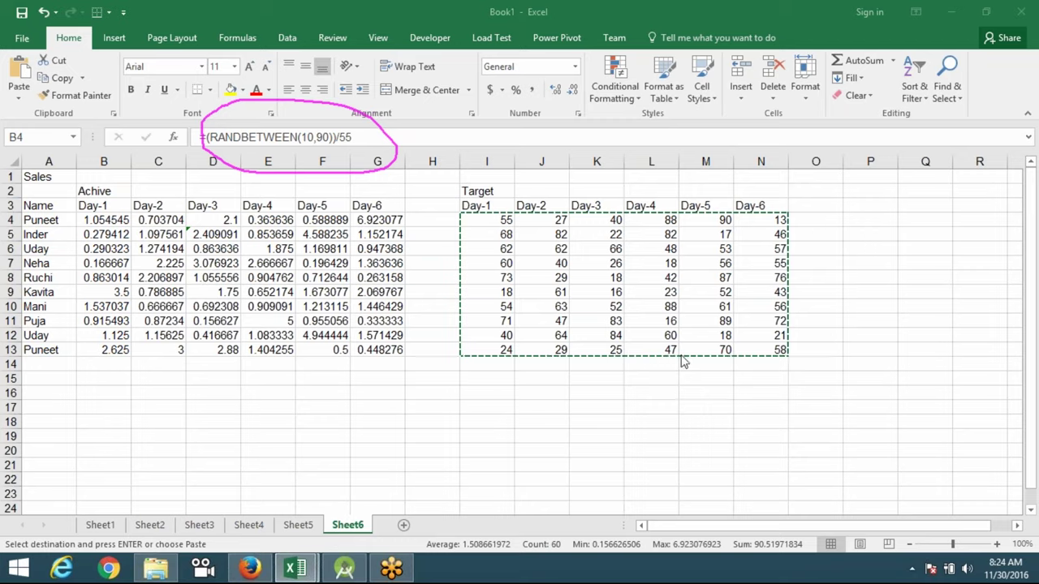
- Inspect the divided formulas in C4:G4 and down column G to G9, then add a new worksheet
click(165, 220)
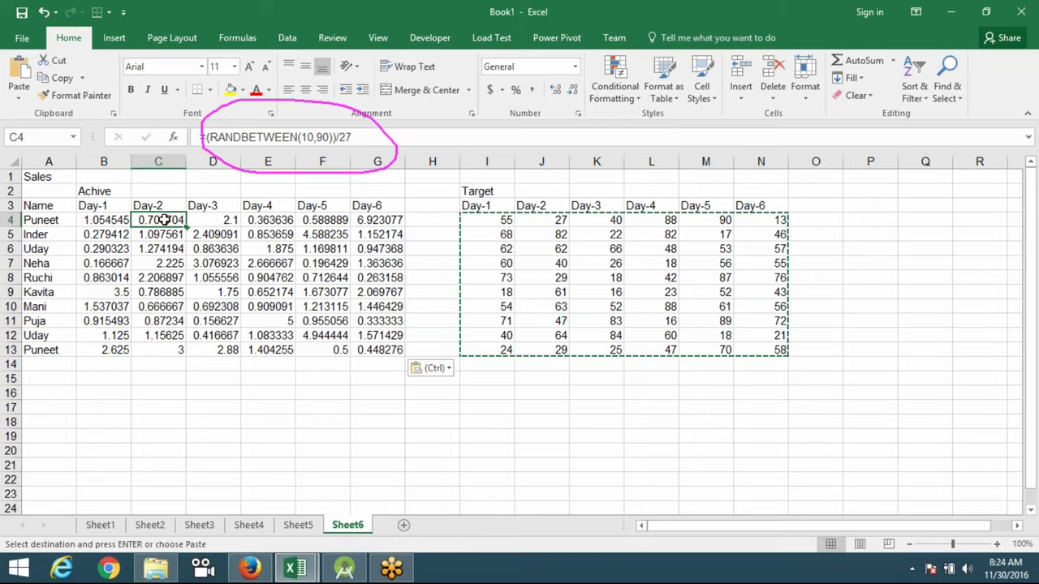
click(199, 220)
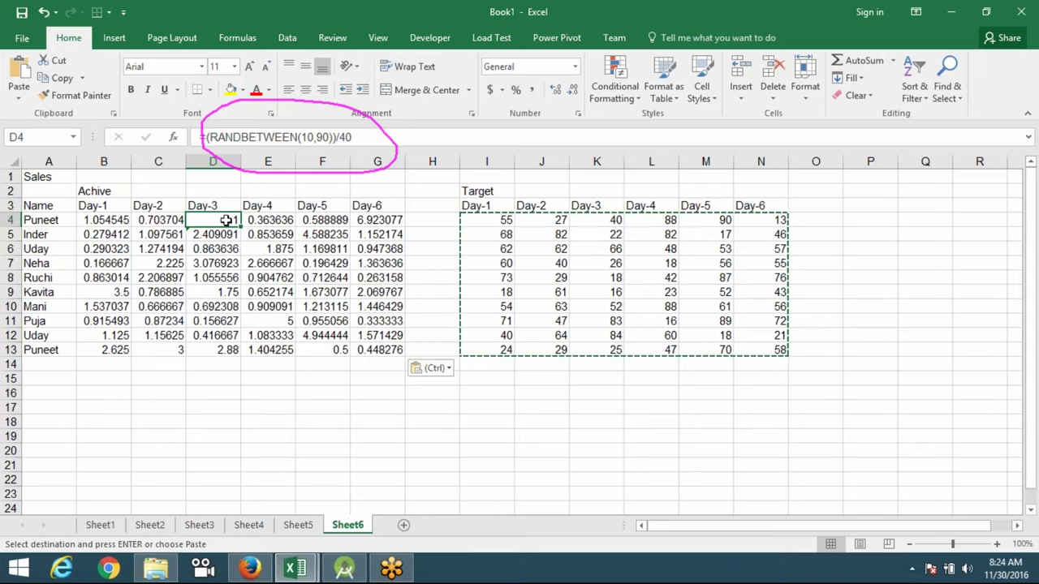
click(257, 220)
click(310, 220)
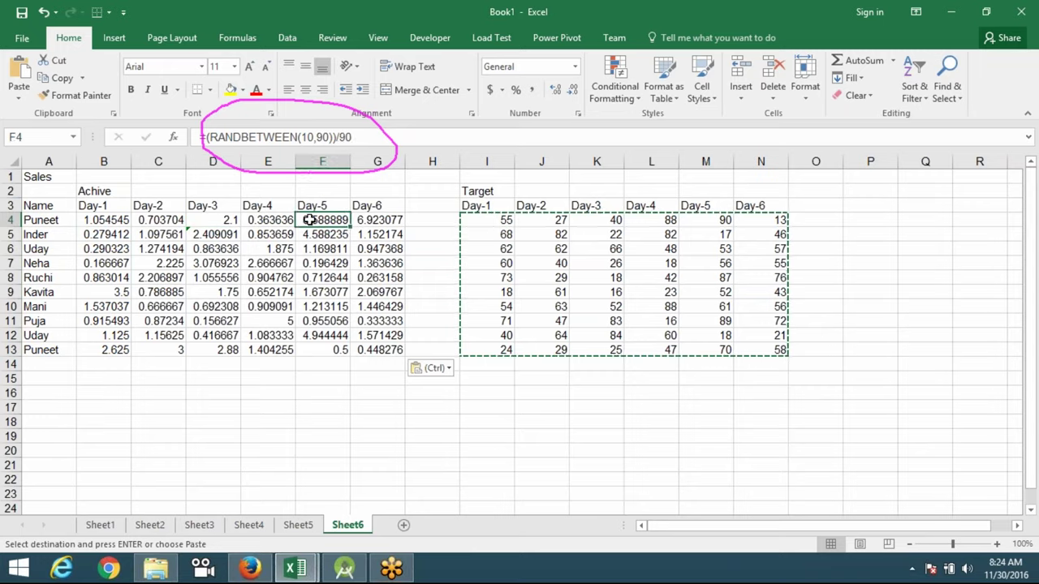
click(398, 220)
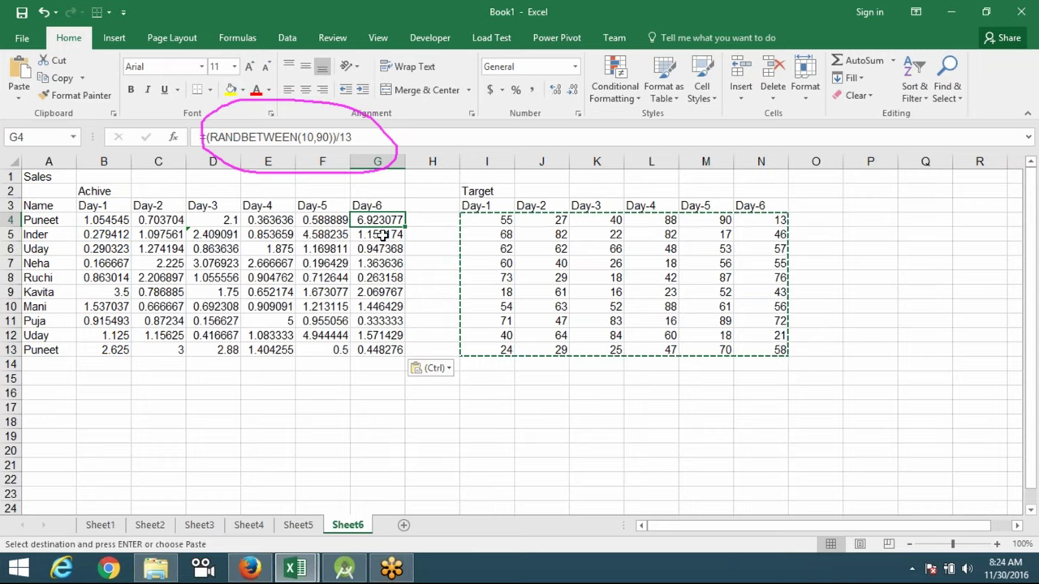
click(378, 235)
click(375, 248)
click(371, 261)
click(370, 277)
click(368, 291)
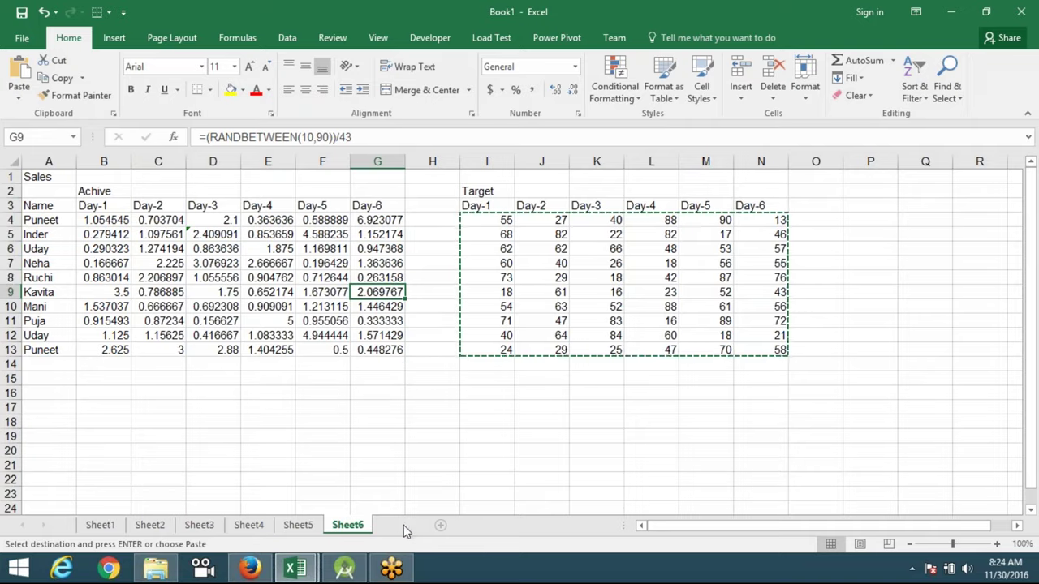
click(405, 528)
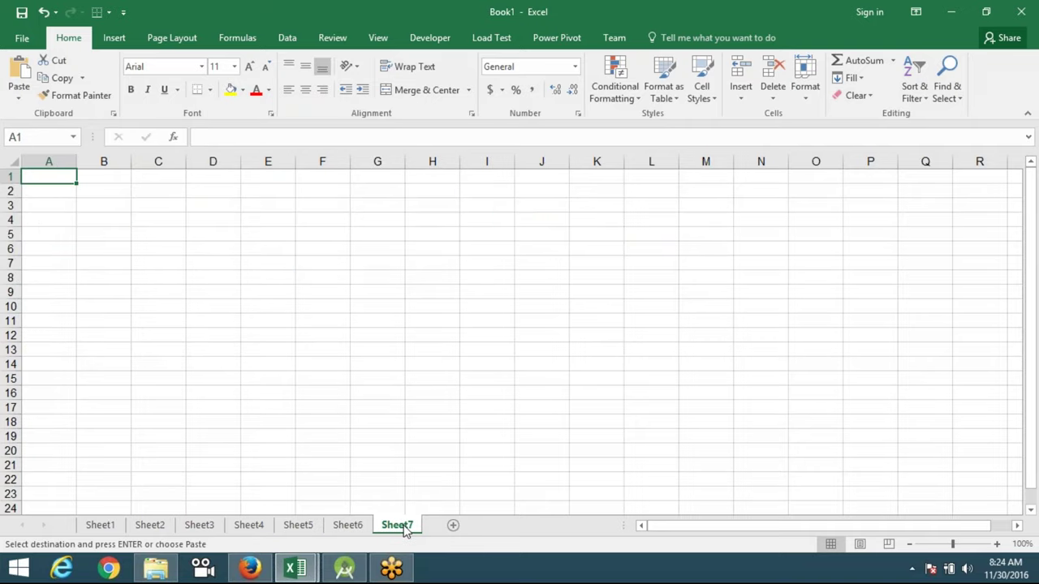
- Put a Sales heading in A1 and fill =RANDBETWEEN(10,99) down A2:A30
text(Sales)
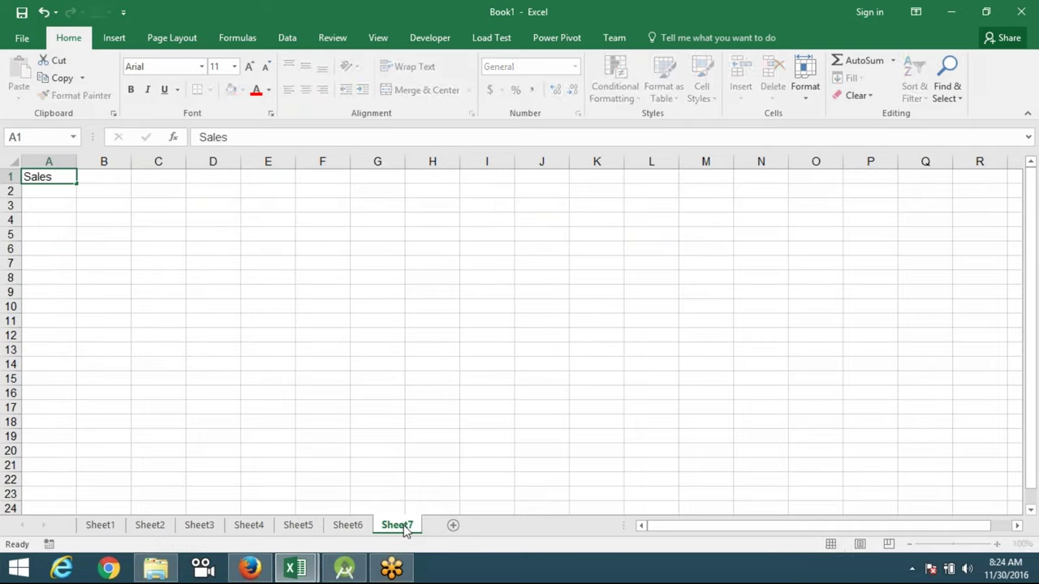
key(Return)
text(=ra)
key(Down)
key(Down)
key(Tab)
text(10,99)
key(Return)
key(Up)
key(shift+Down)
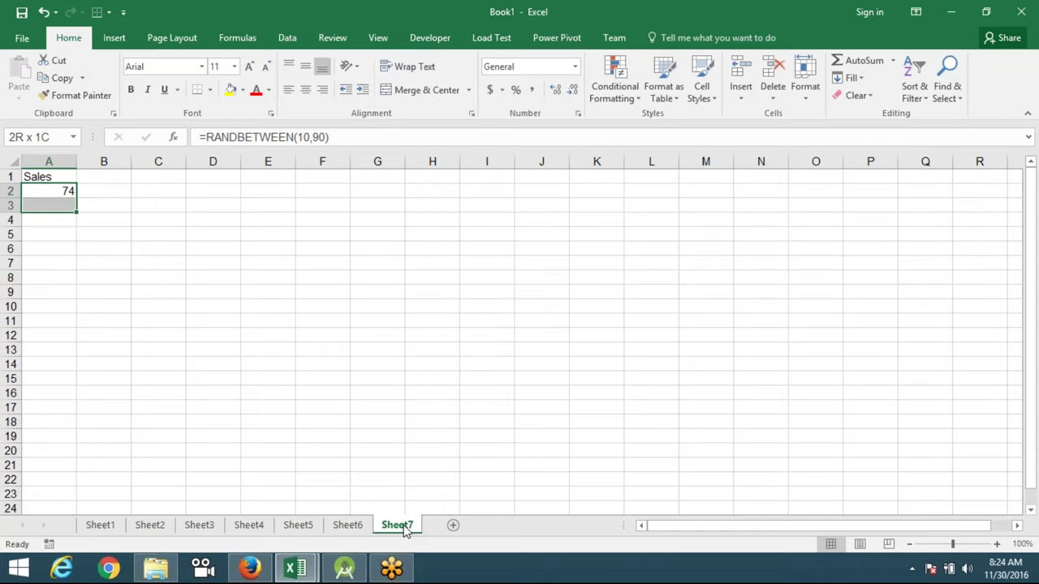
key(shift+Down)
key(shift+Down)
key(shift+Down)
key(shift+Down)
key(shift+Down)
key(shift+Down)
key(shift+Down)
key(shift+Down)
key(shift+Down)
key(ctrl+d)
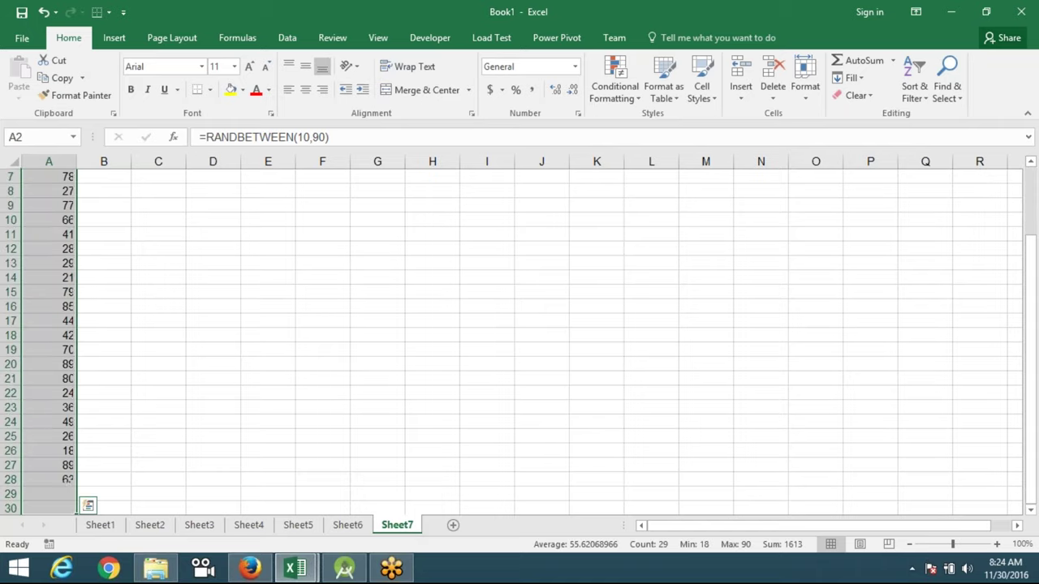
- Convert column A's random numbers into fixed values with Paste Values
key(ctrl+c)
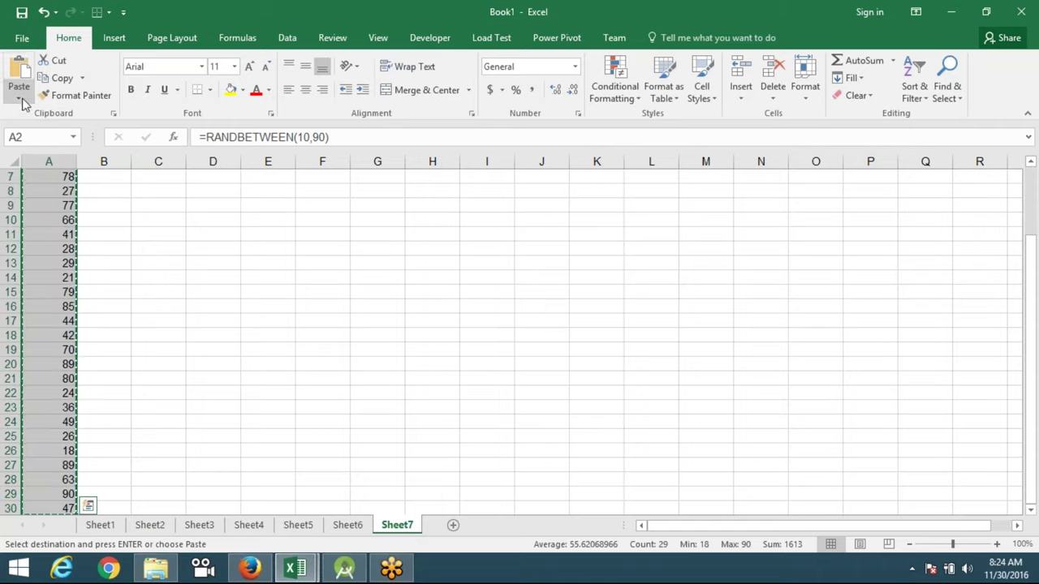
click(18, 94)
click(29, 195)
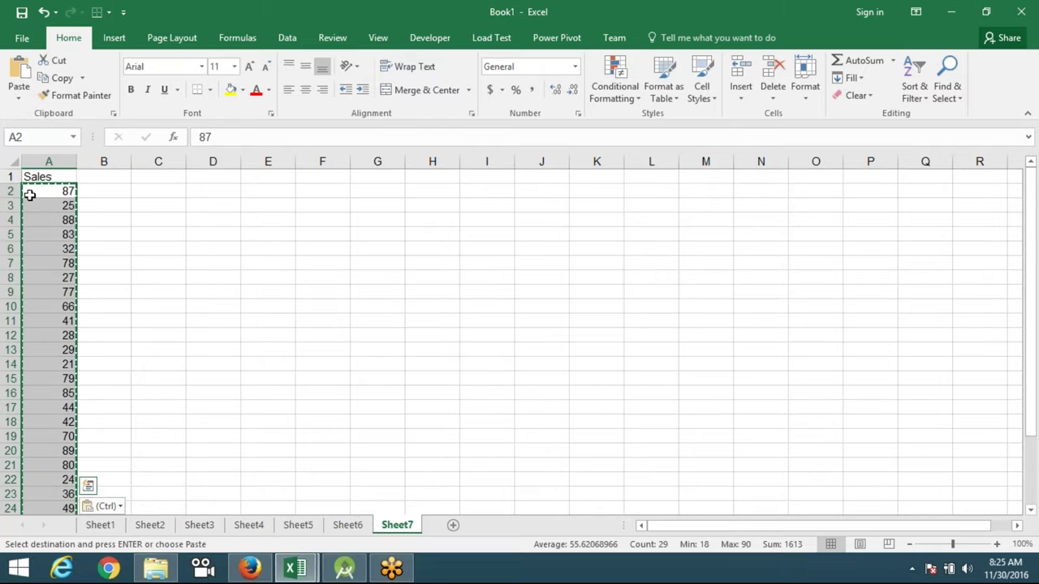
key(Escape)
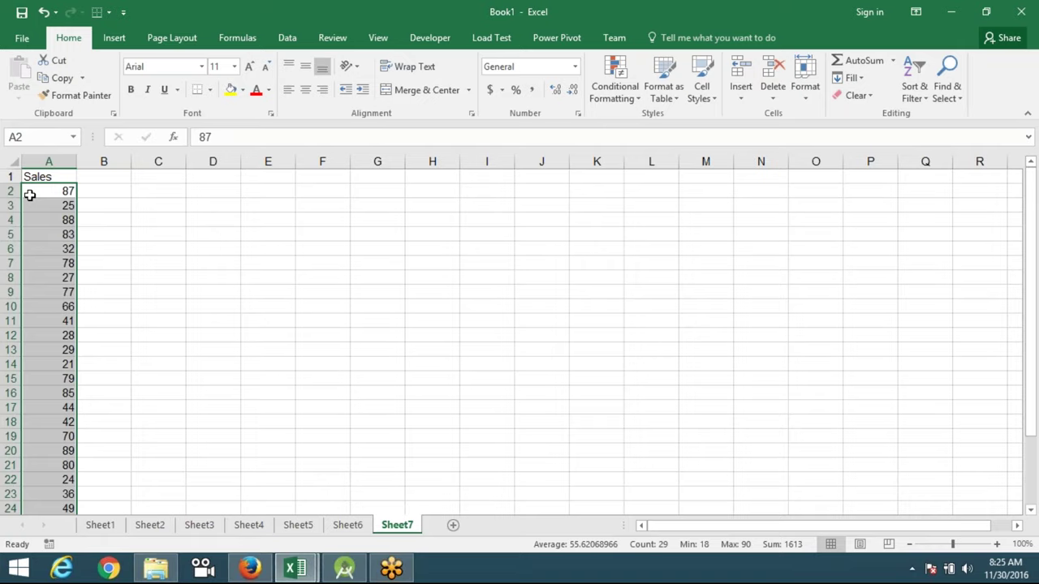
click(102, 214)
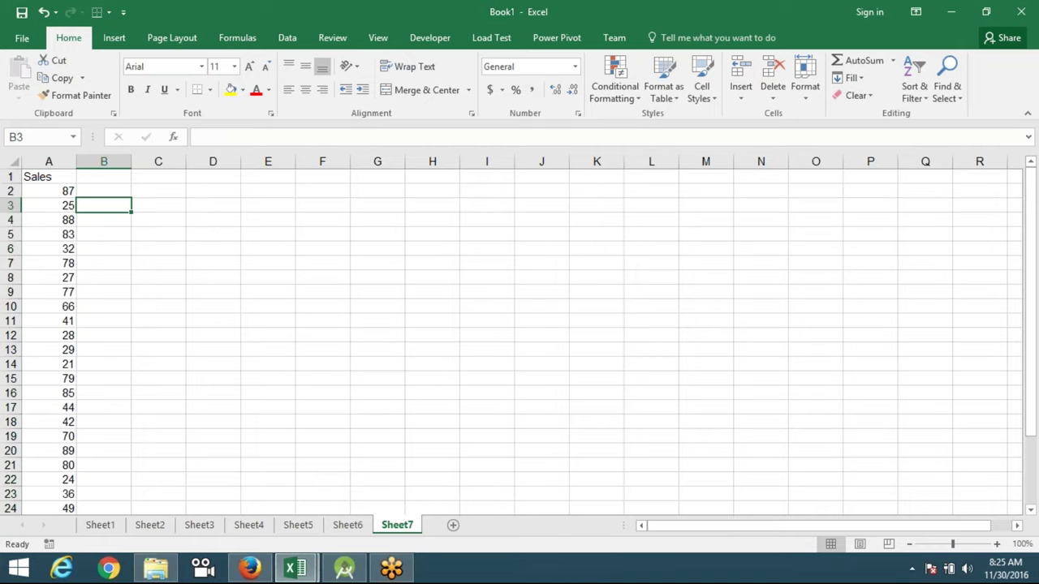
- Enter update values 90 in B4, 35 in B6, 70 in B15, 30 in B22, 85 in B27
click(103, 220)
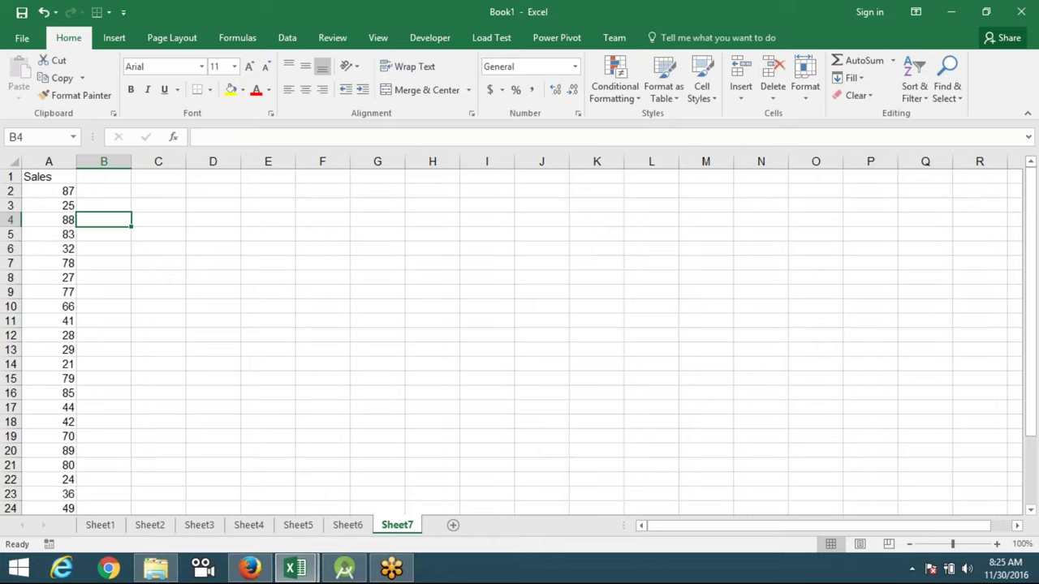
text(90)
click(103, 248)
text(35)
click(103, 321)
click(103, 364)
click(103, 378)
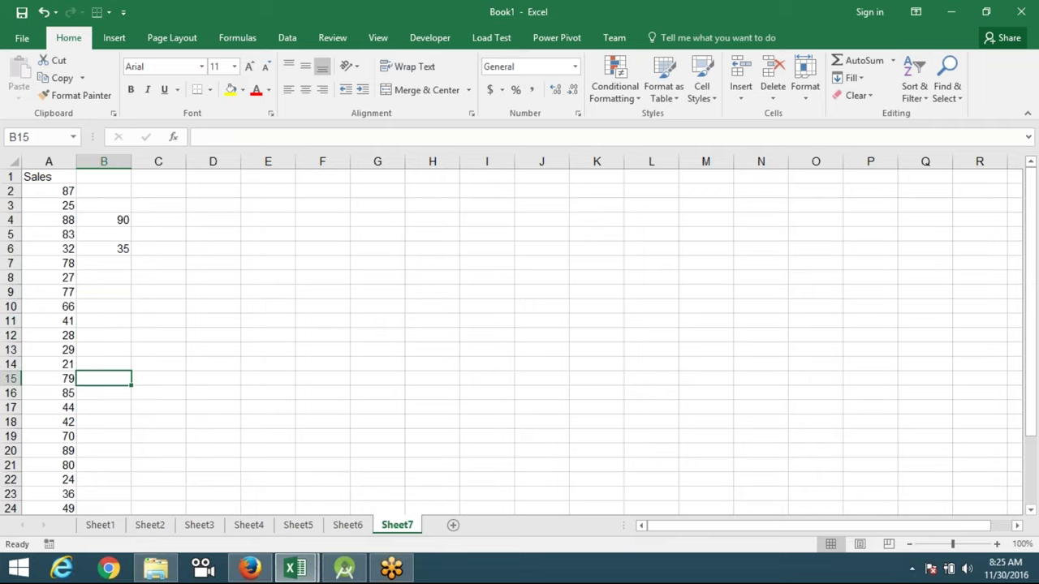
text(70)
click(103, 407)
click(103, 465)
click(103, 480)
text(30)
click(103, 508)
key(Down)
key(Down)
key(Down)
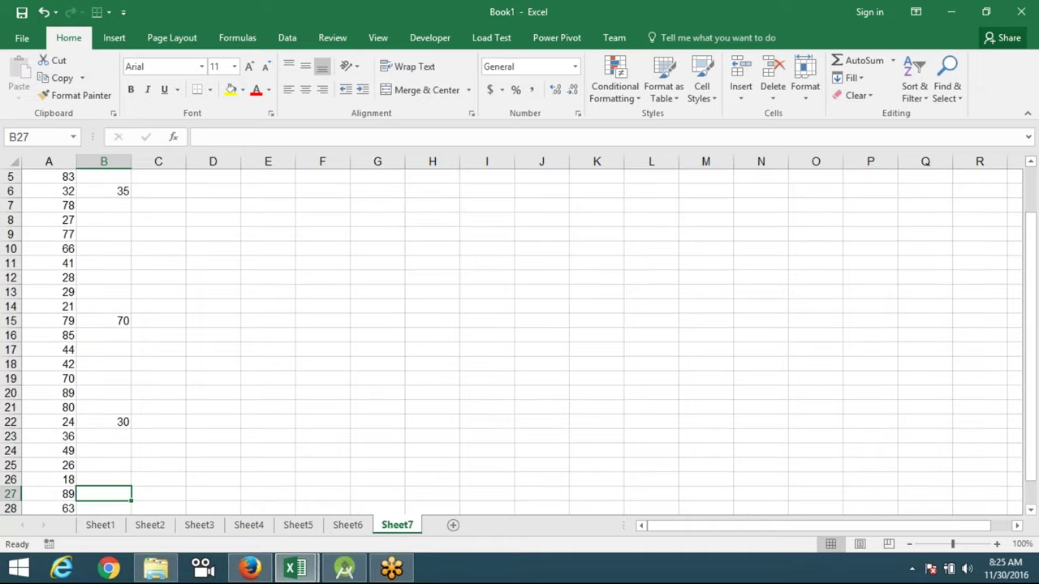
text(85)
key(Return)
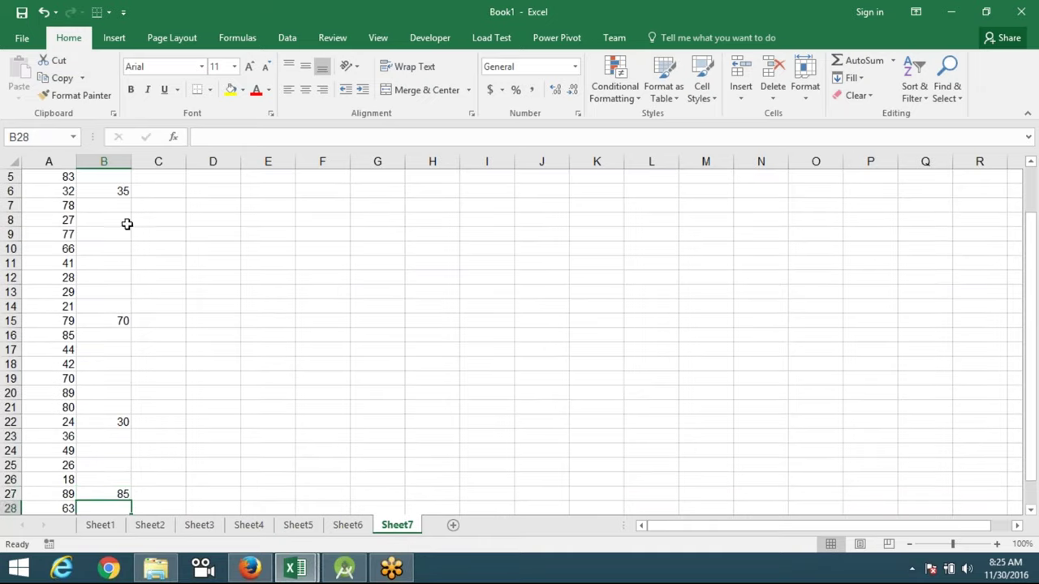
- Compare the Sales value in A4 with B4 and select columns B and A
scroll(128, 223, up, 2)
click(53, 222)
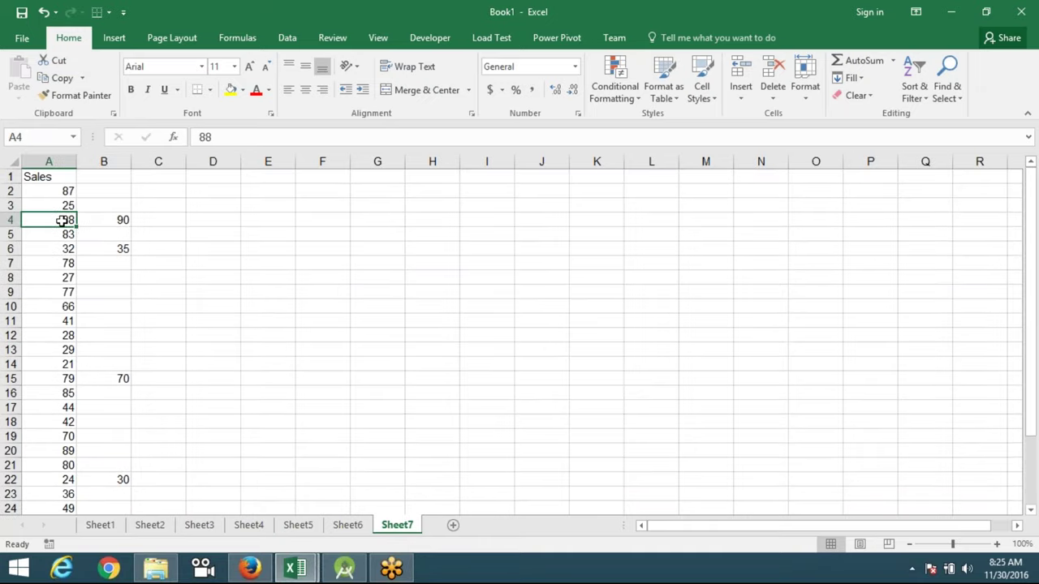
click(108, 222)
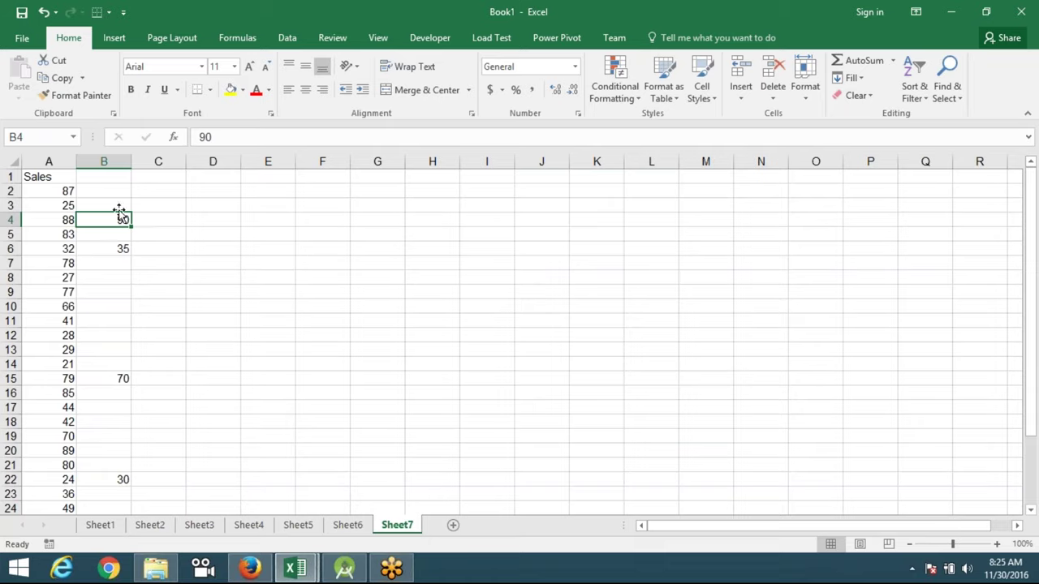
click(120, 161)
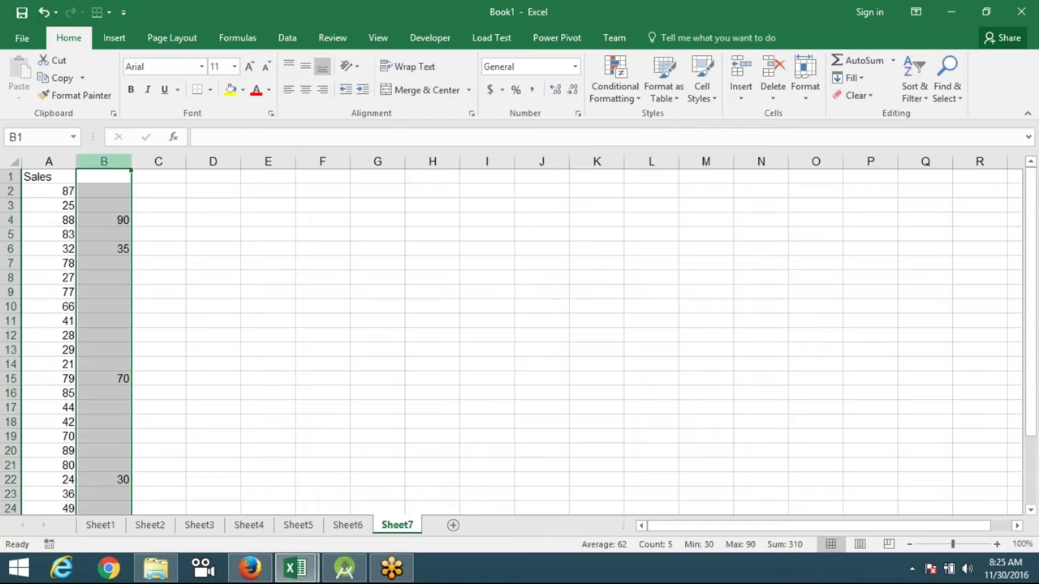
click(158, 206)
click(112, 164)
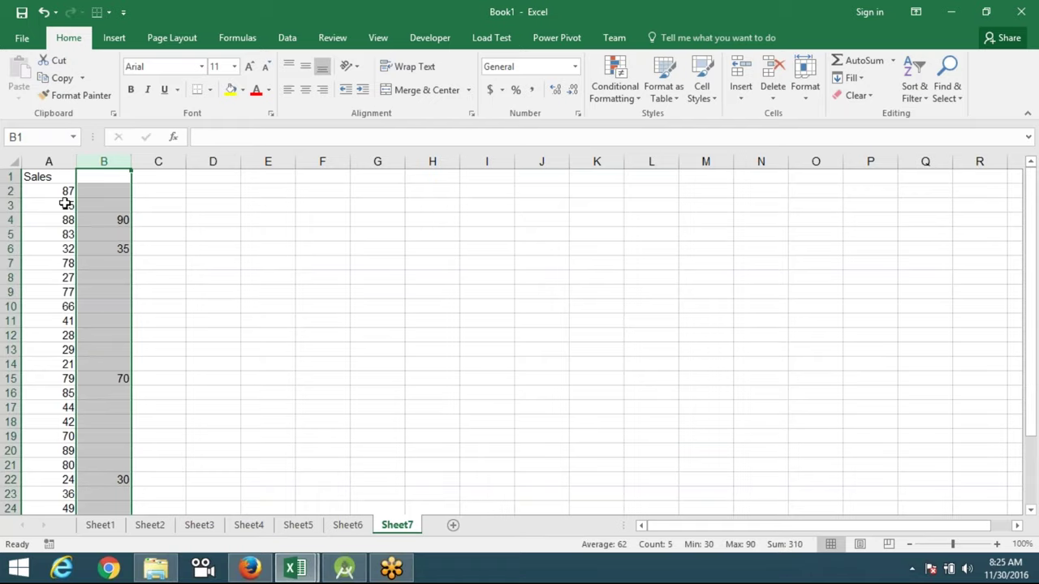
drag(65, 205, 65, 193)
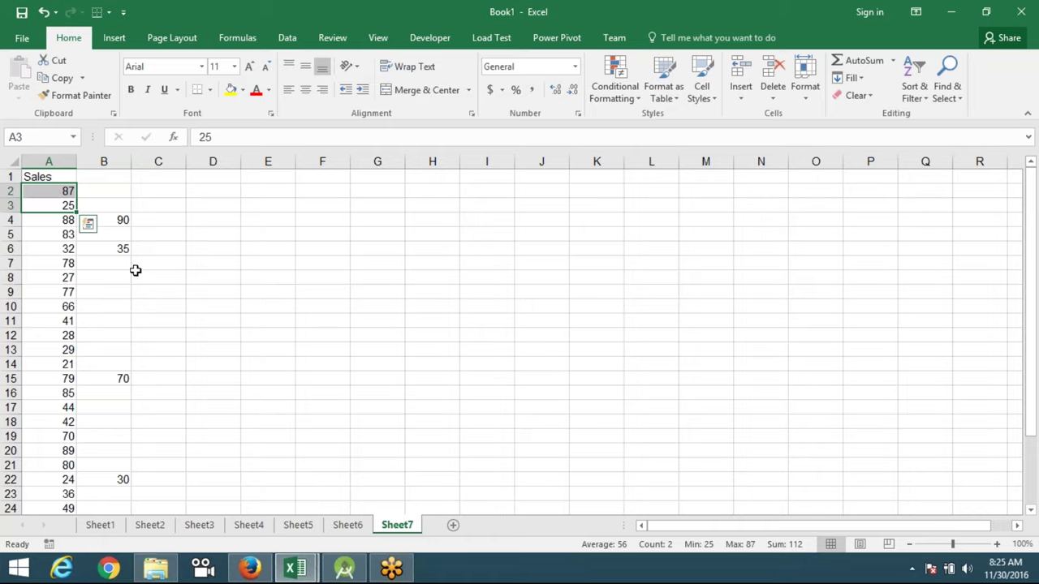
click(180, 214)
click(116, 161)
click(49, 161)
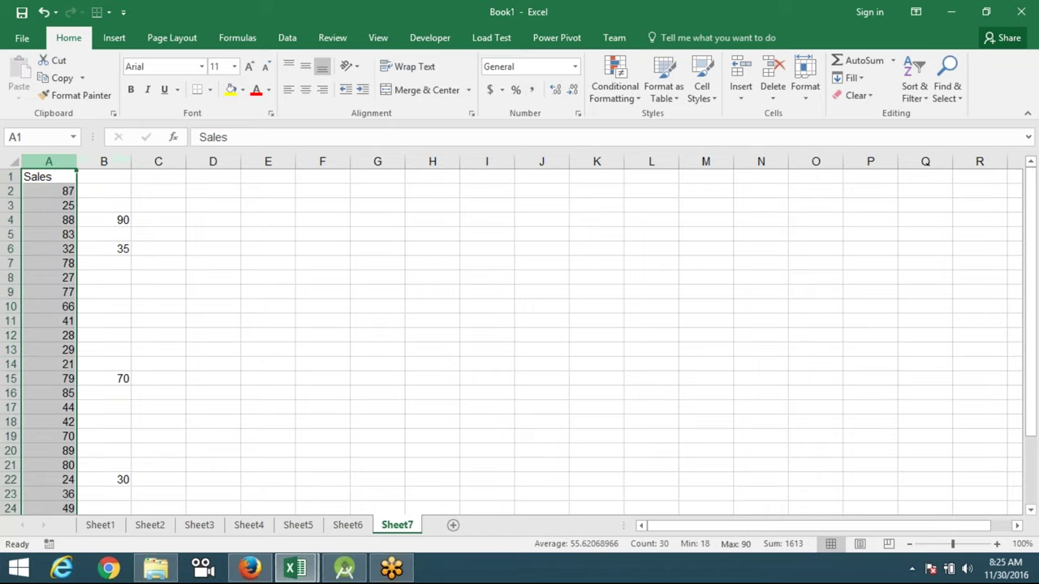
- Check the update values in B4, B6, B15, B22, B27, then copy column B
click(121, 245)
click(121, 221)
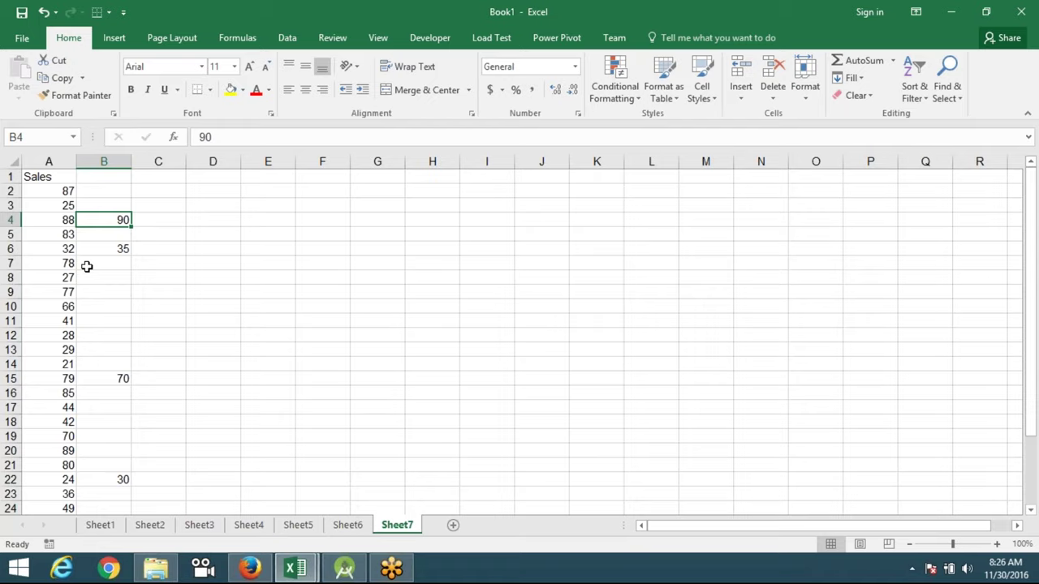
click(112, 252)
click(122, 377)
click(121, 479)
scroll(130, 454, down, 3)
click(126, 423)
scroll(162, 422, up, 3)
click(99, 162)
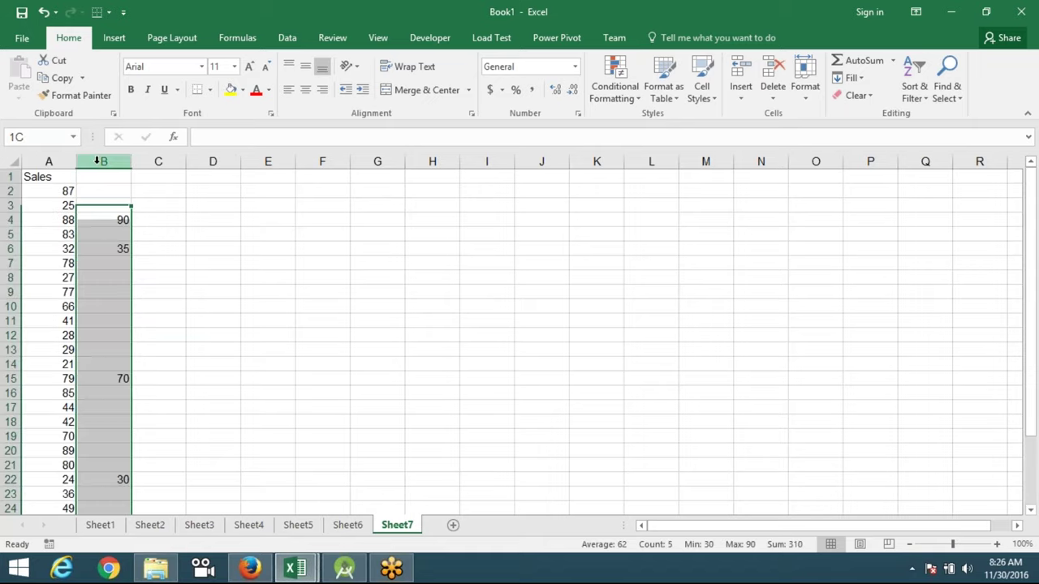
key(ctrl+c)
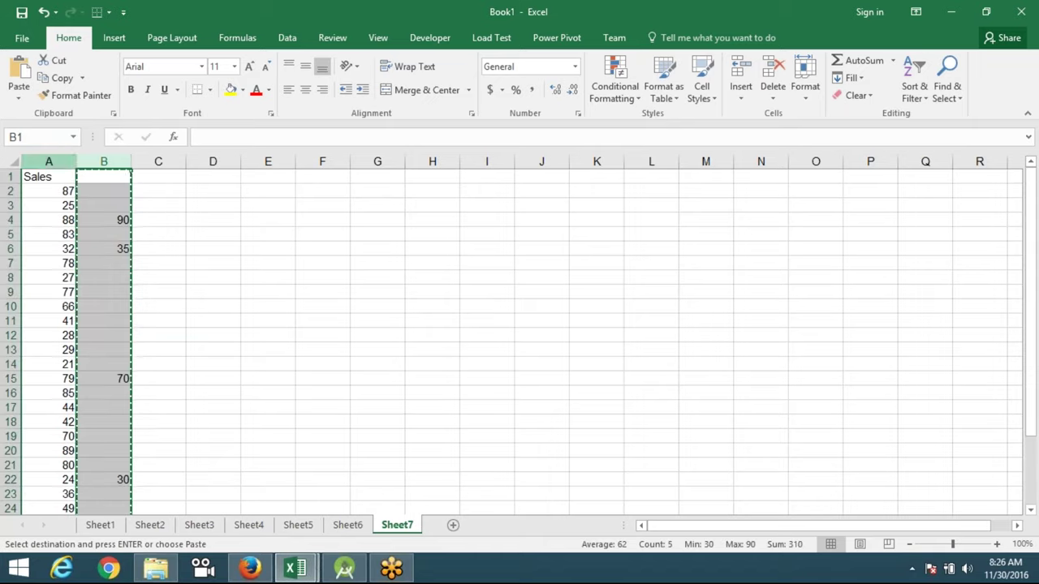
- Paste column B over column A with Skip blanks, then add a blank Sheet8
click(65, 162)
right_click(65, 164)
click(134, 250)
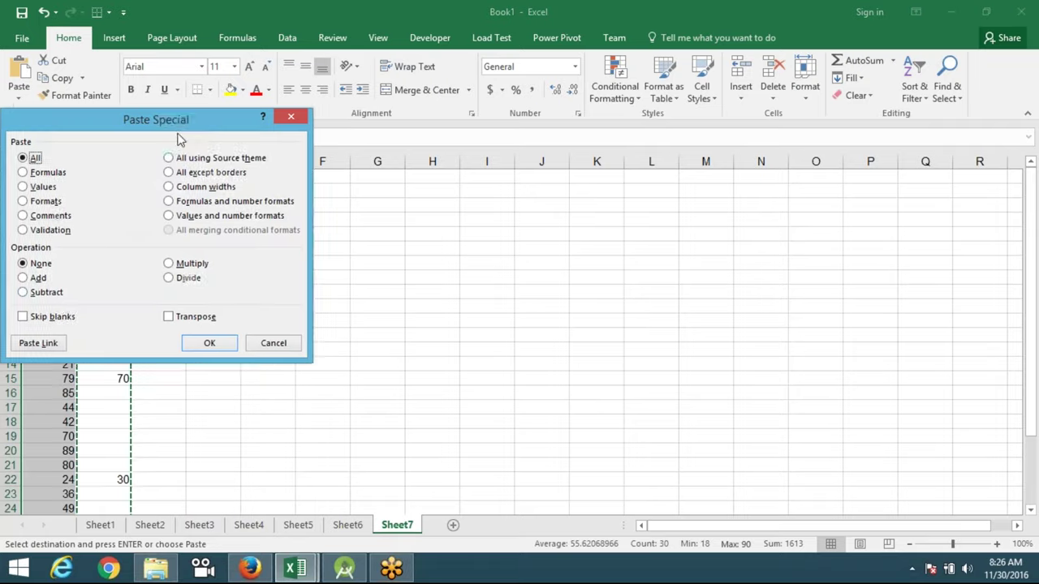
drag(268, 114, 519, 117)
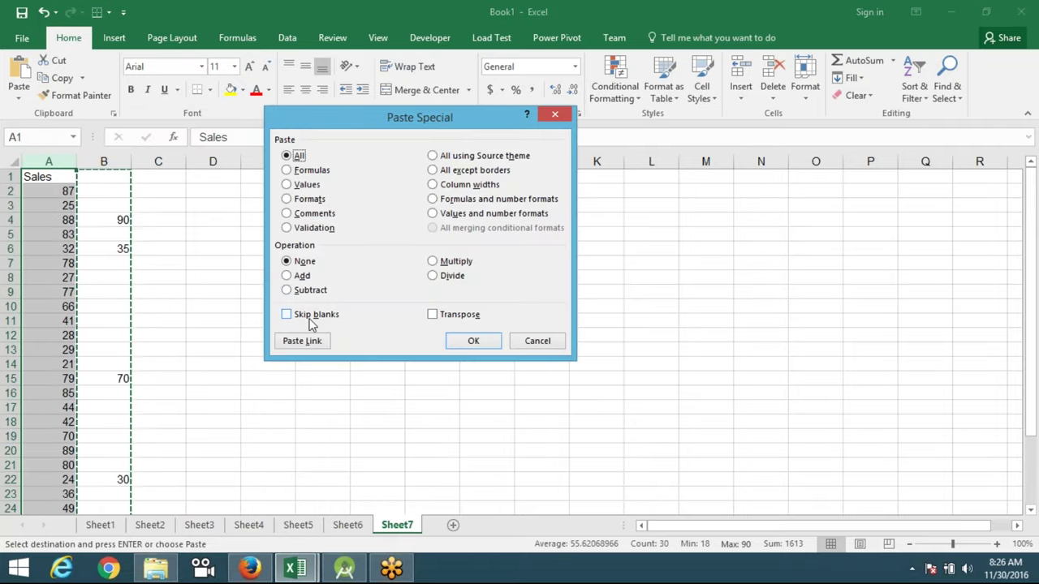
click(309, 321)
click(486, 343)
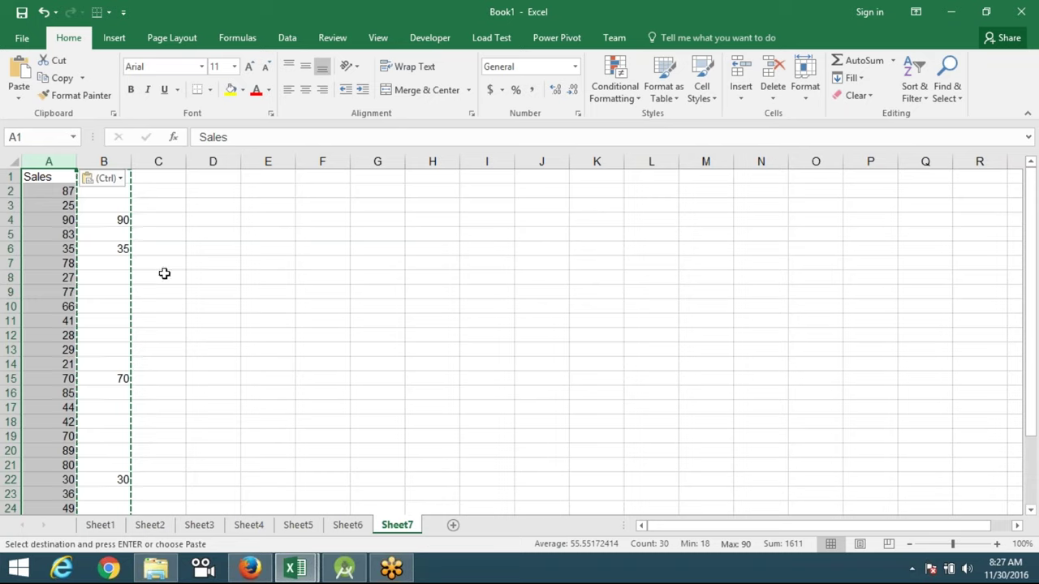
click(65, 293)
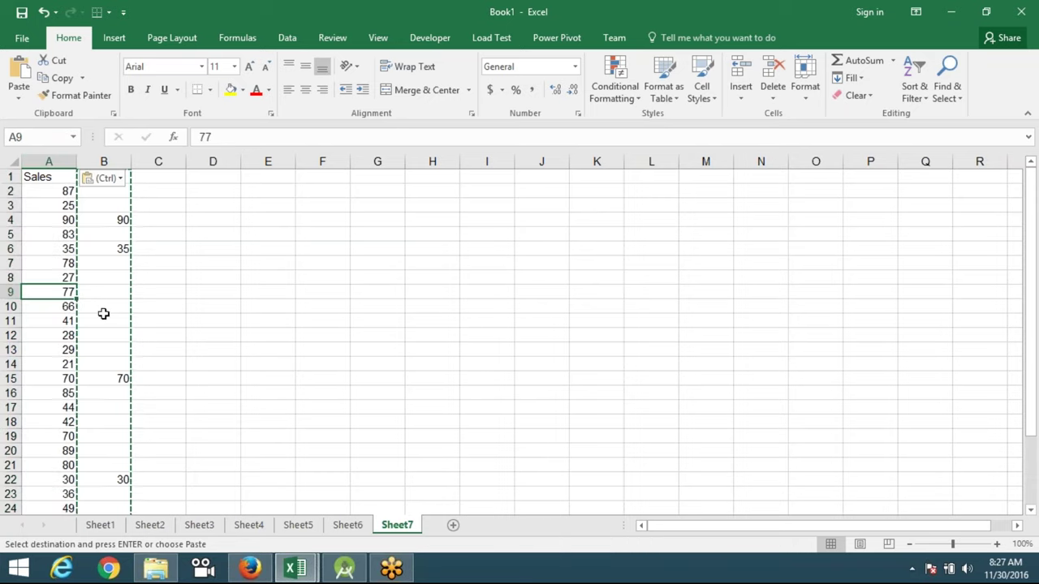
key(Escape)
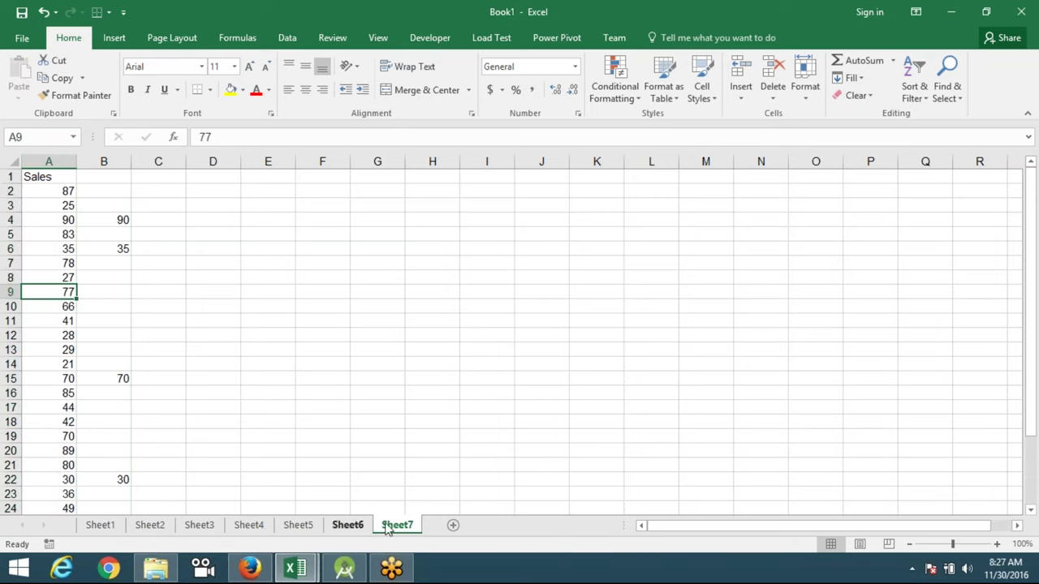
click(451, 526)
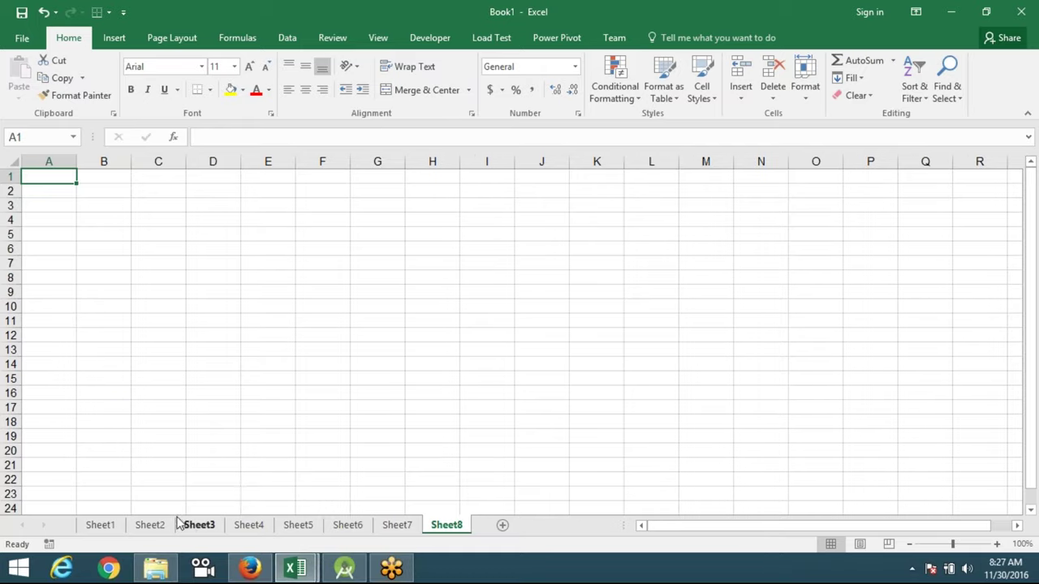
- Copy Sheet3's Month/Sales table A19:B31 and create a new Sheet9
click(151, 525)
click(113, 525)
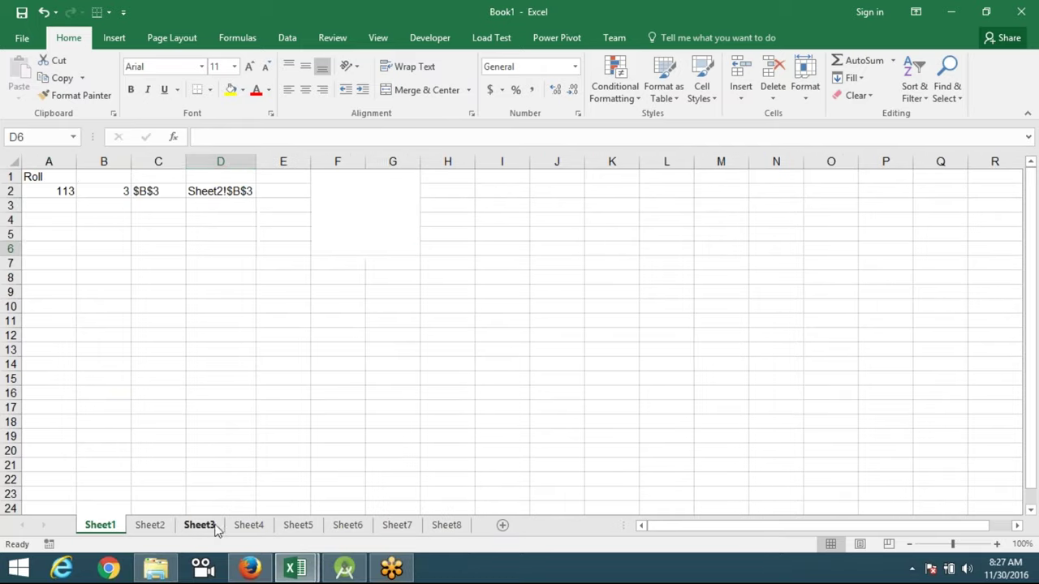
click(215, 529)
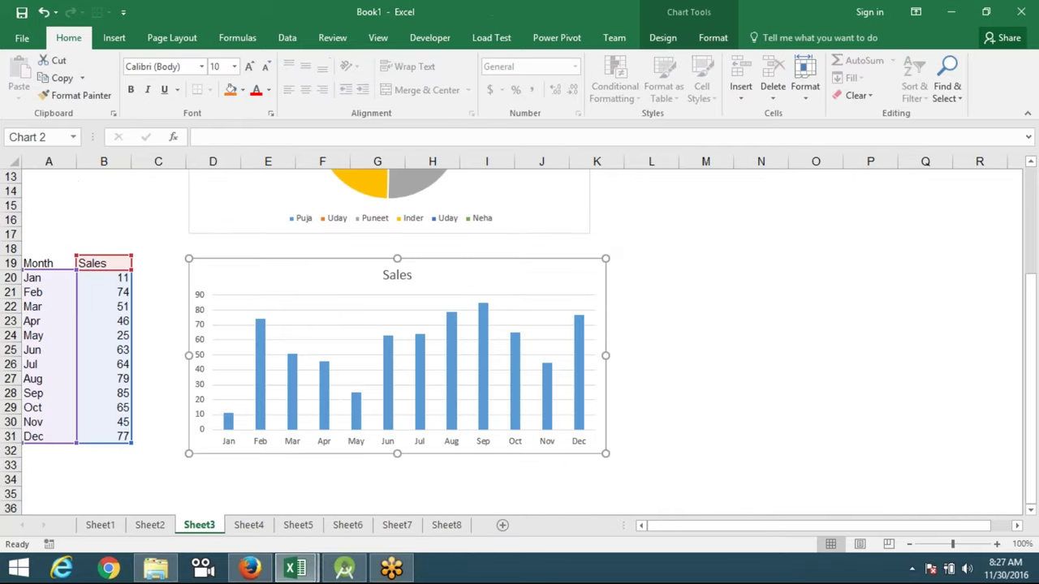
click(158, 428)
drag(40, 263, 123, 436)
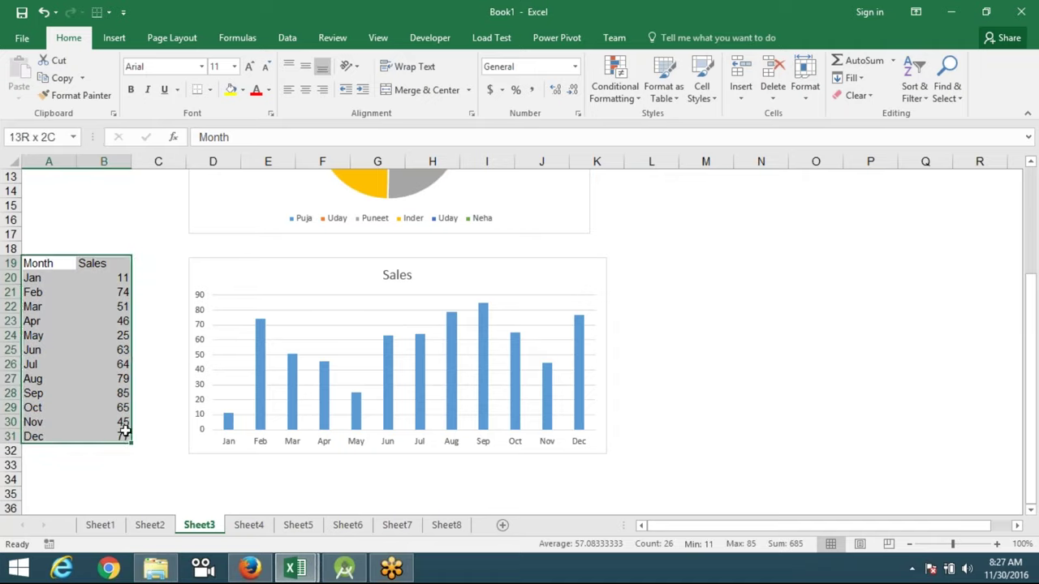
key(ctrl+c)
click(532, 525)
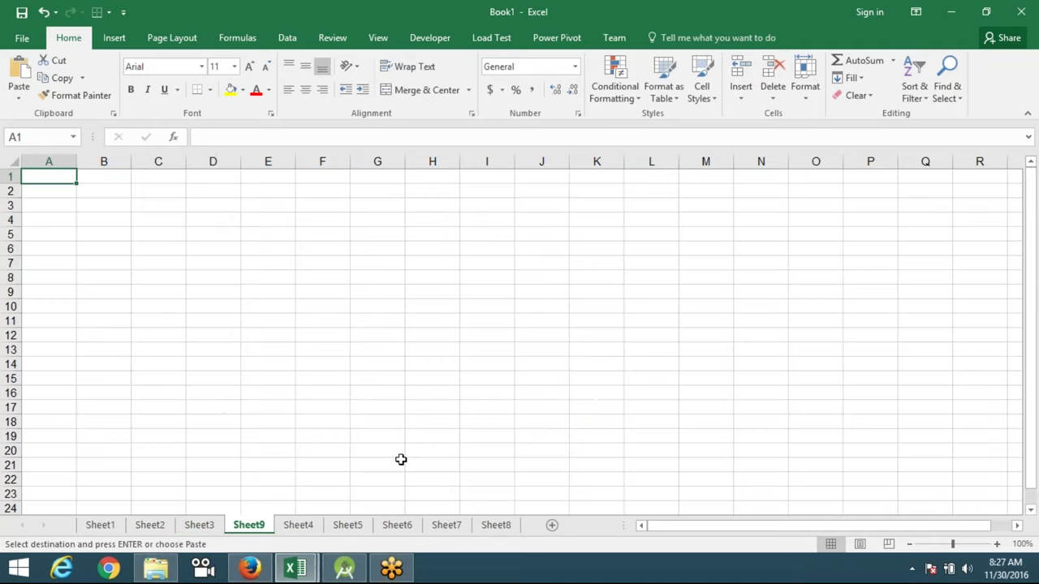
- Paste the table at A1 of Sheet9, giving Jan 11 through Dec 77 in A1:B13
key(ctrl+v)
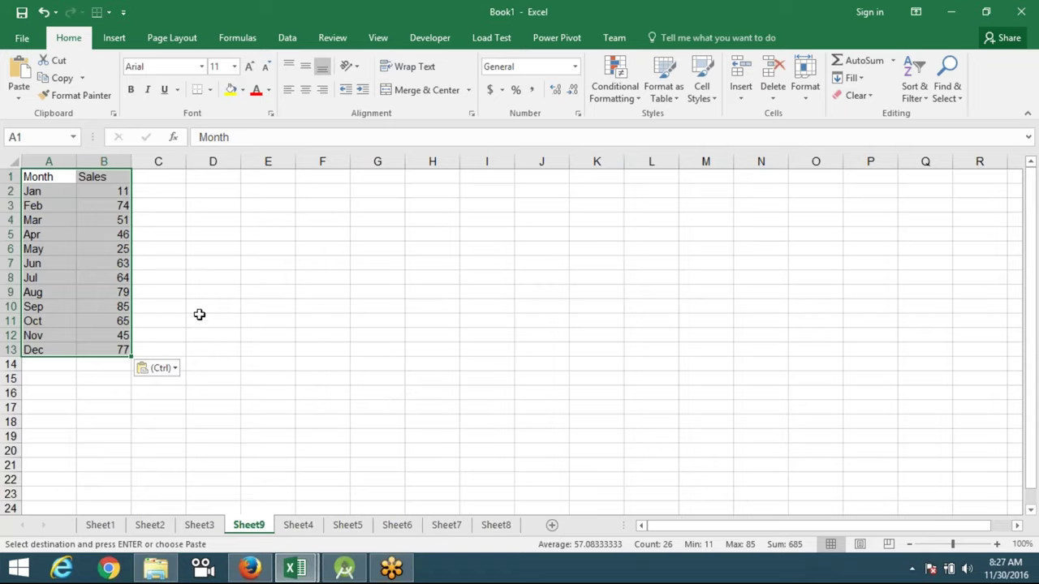
drag(35, 205, 51, 295)
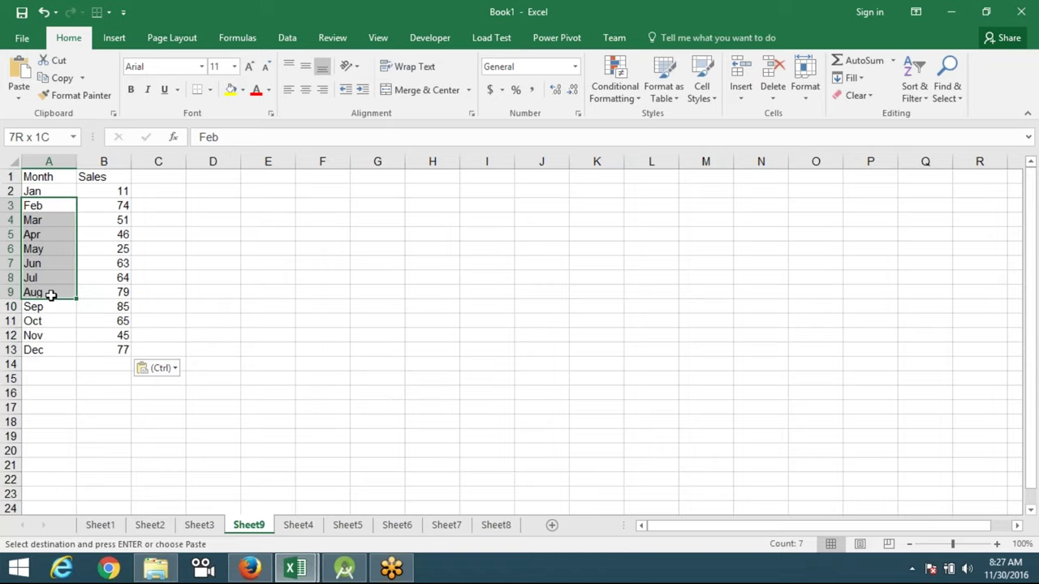
click(487, 180)
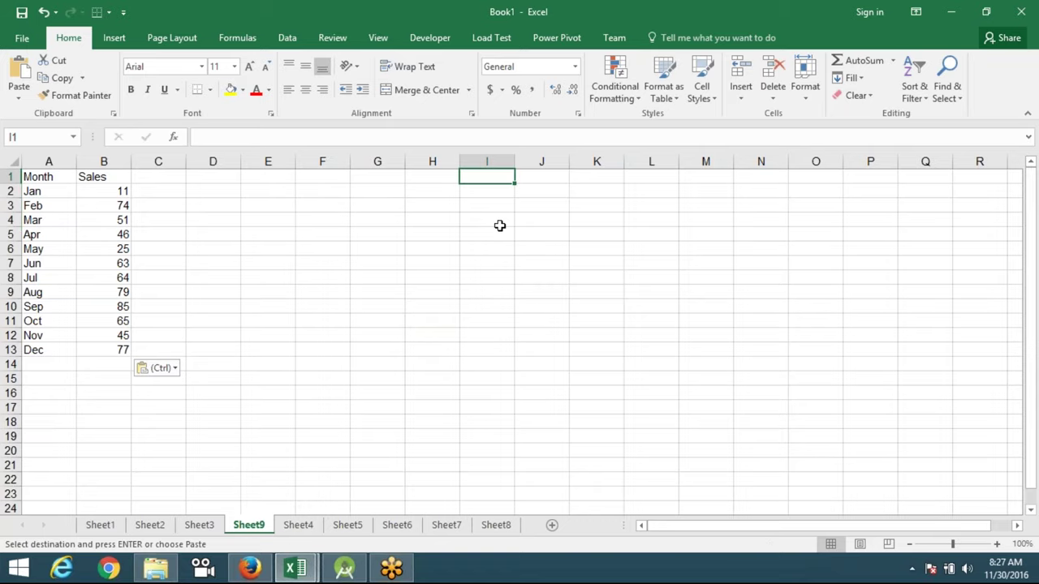
- Enter =A1 in I1 and fill it across I1:J13 to link the table
text(=)
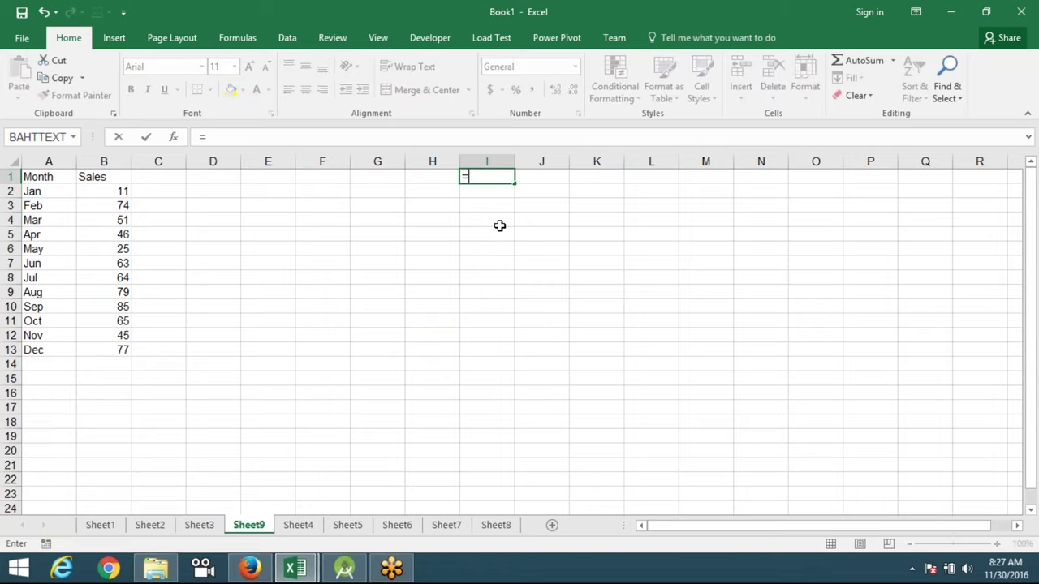
click(29, 177)
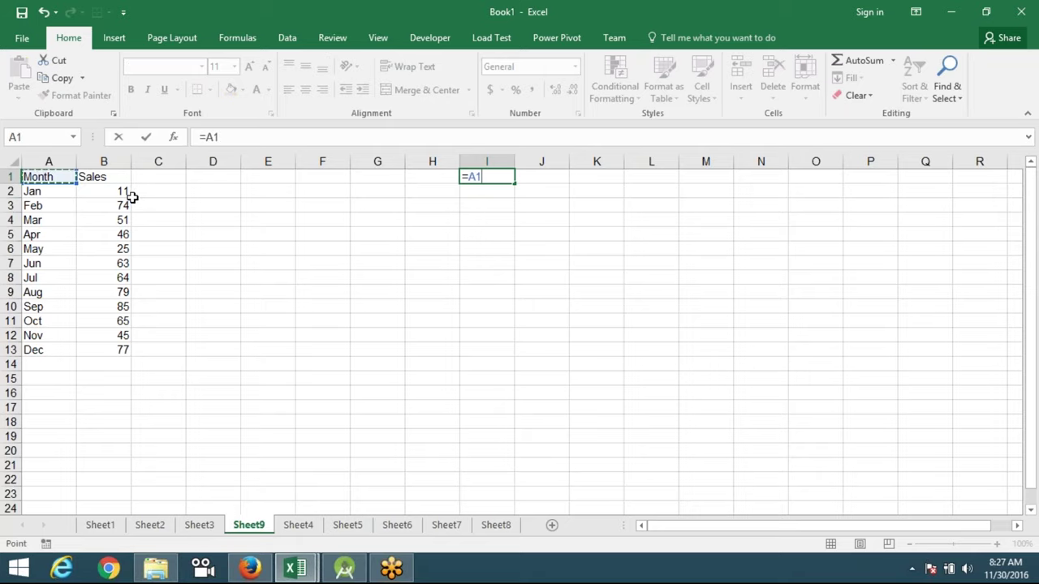
key(Return)
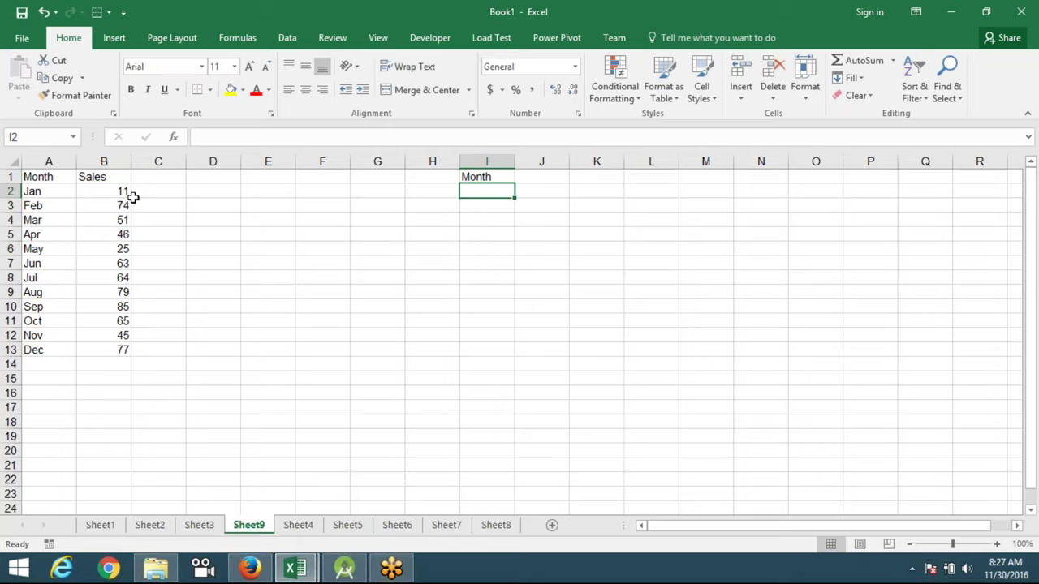
click(492, 180)
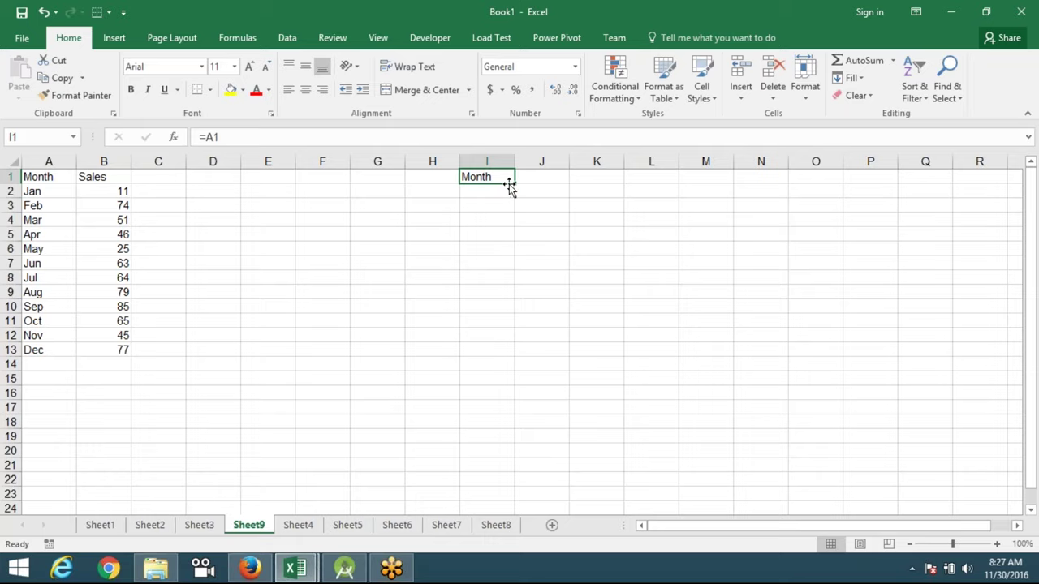
mouse_move(509, 187)
mouse_down()
mouse_move(569, 187)
mouse_move(570, 354)
mouse_up()
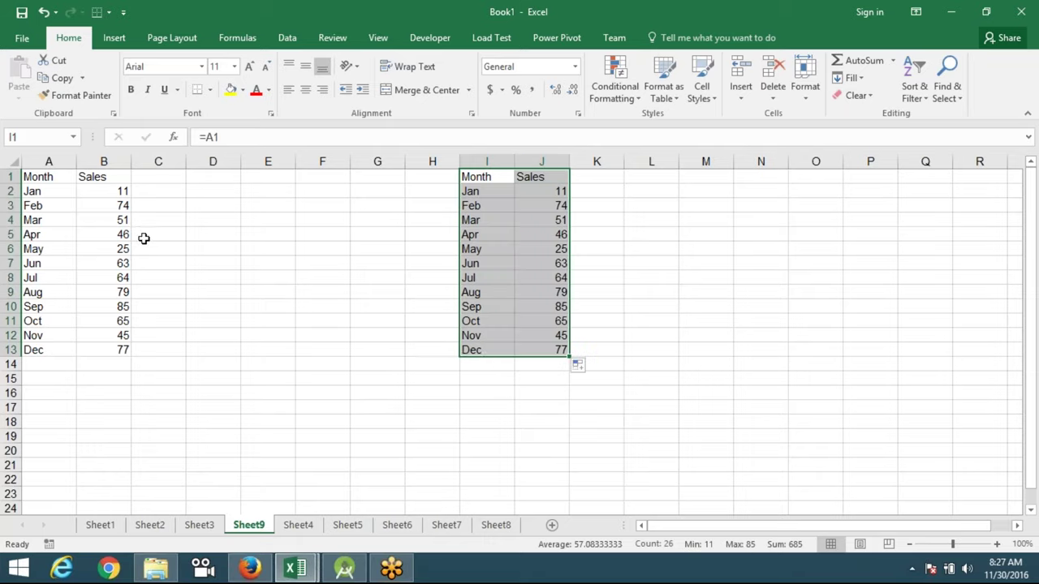
- Change Jan's sales in B2 to 20 and confirm the linked copy updates
click(104, 191)
text(20)
key(Return)
click(524, 204)
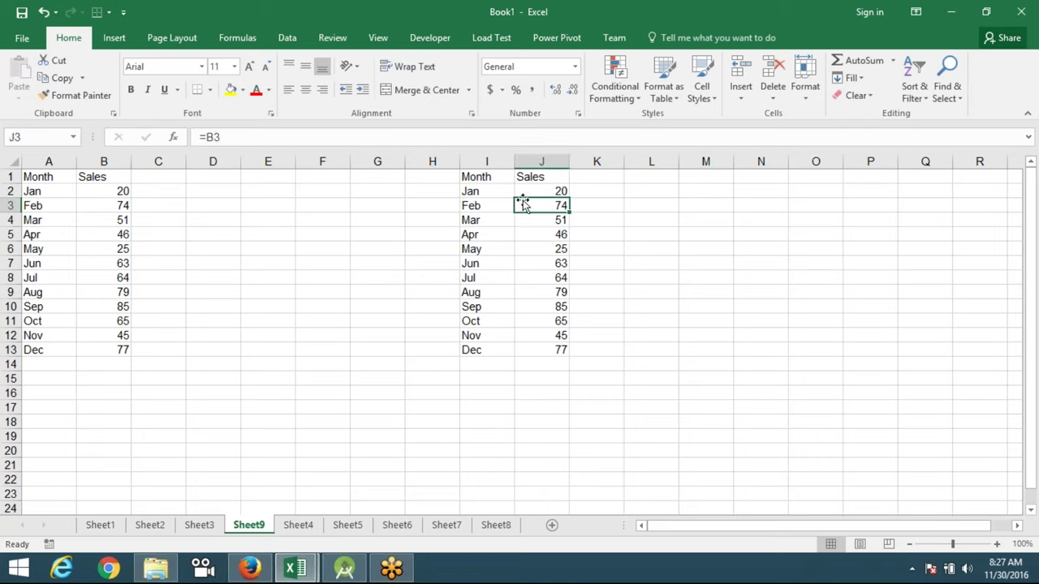
click(487, 177)
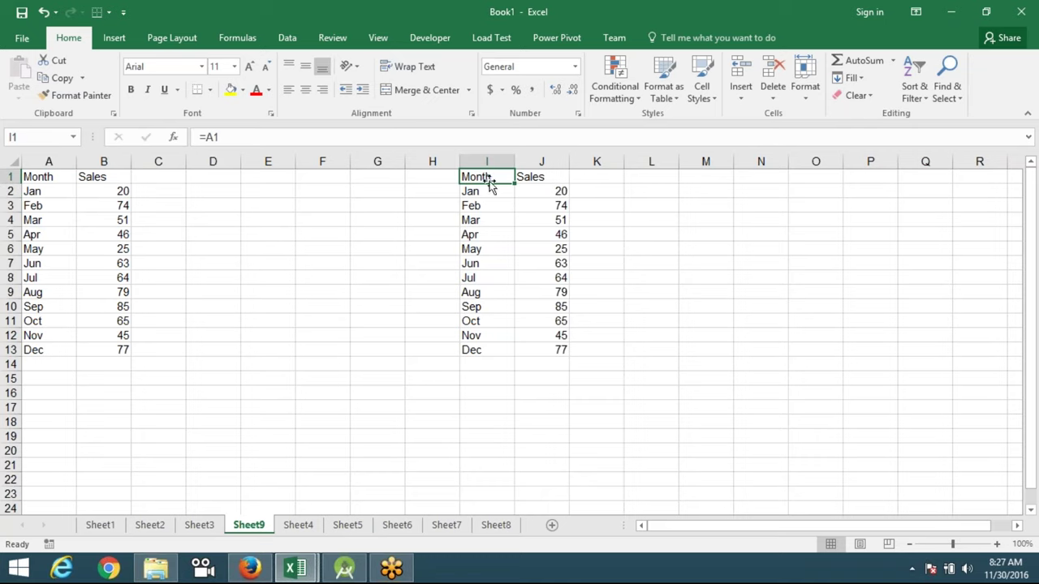
- Clear the linked copy in I1:J13, then copy the Month/Sales table A1:B13
drag(490, 185, 560, 350)
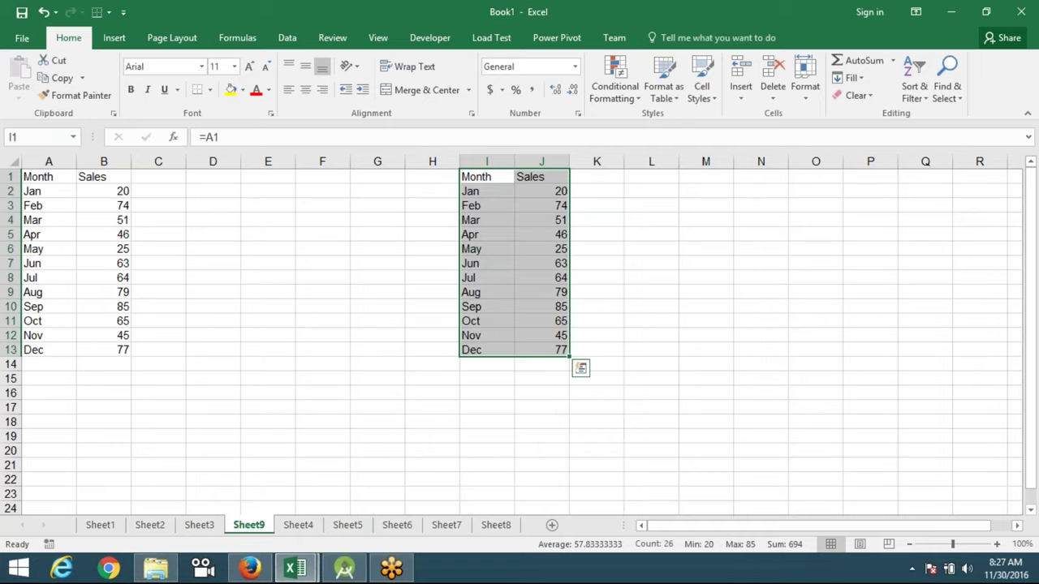
key(Delete)
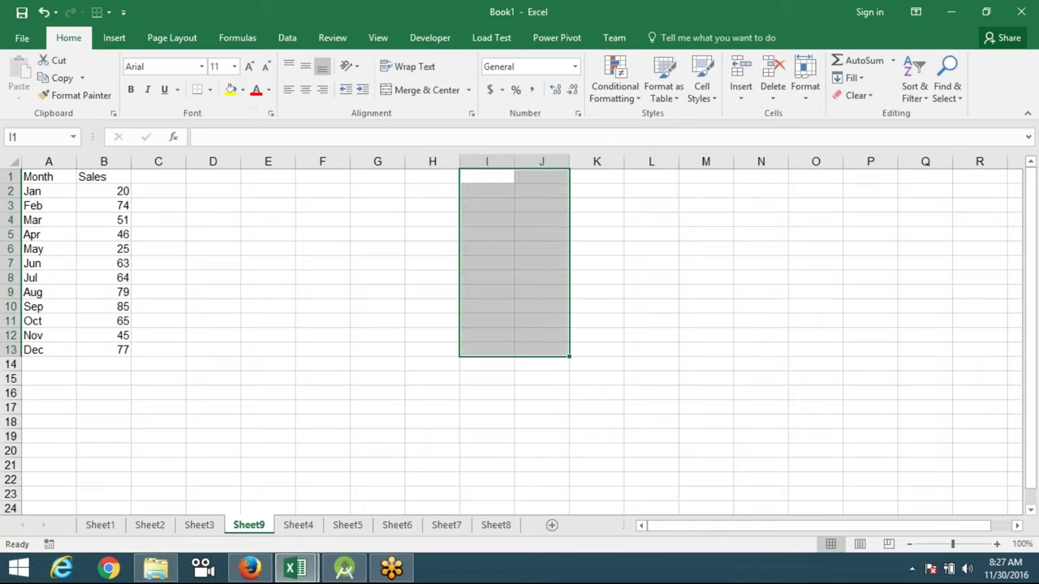
mouse_move(61, 180)
mouse_down()
mouse_move(120, 306)
mouse_move(122, 349)
mouse_up()
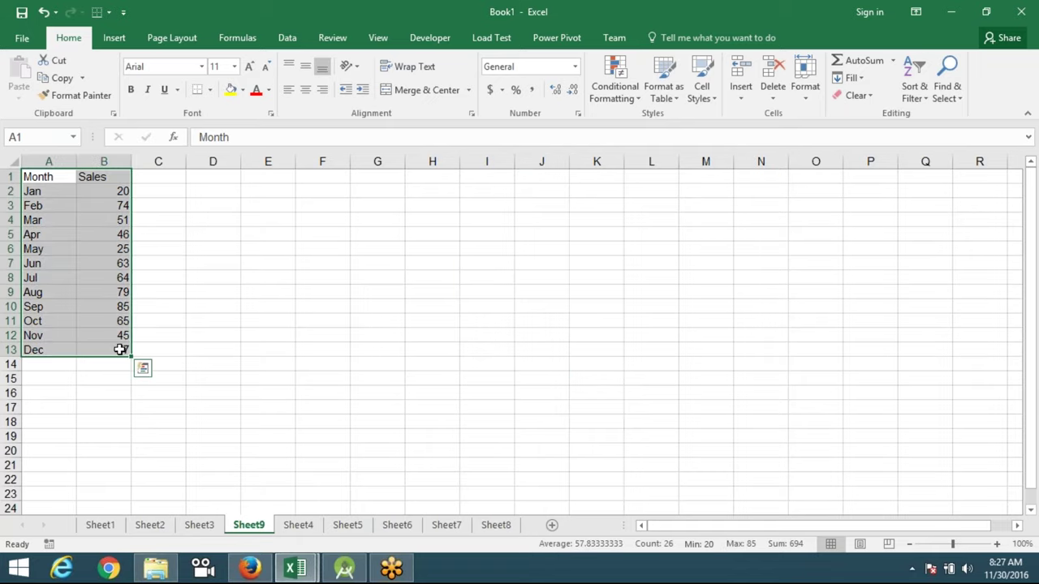
key(ctrl+c)
- Paste the Month/Sales table into H1:I13 on Sheet9 as links with Paste Link
click(432, 176)
right_click(432, 176)
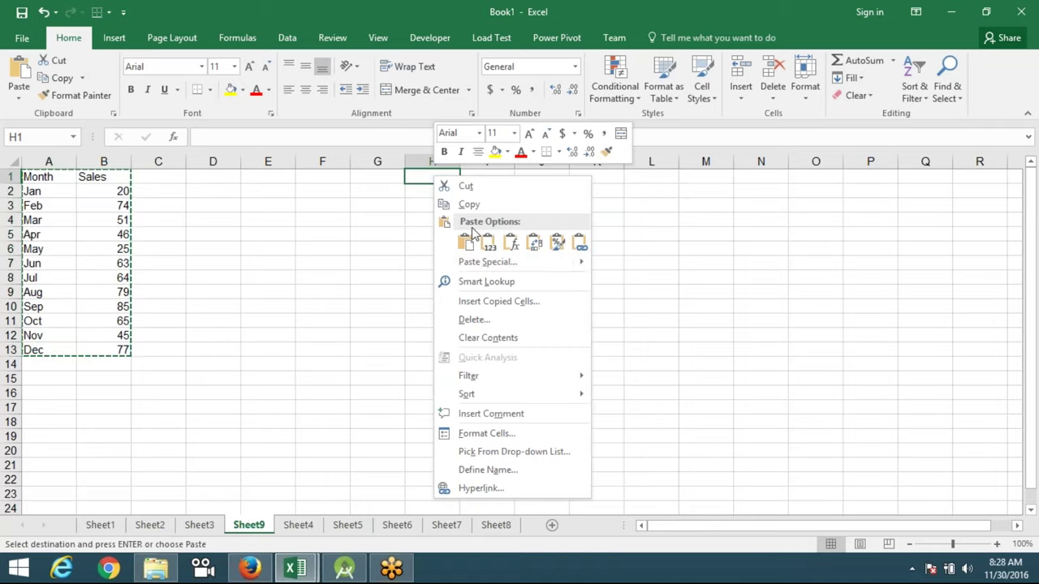
click(486, 262)
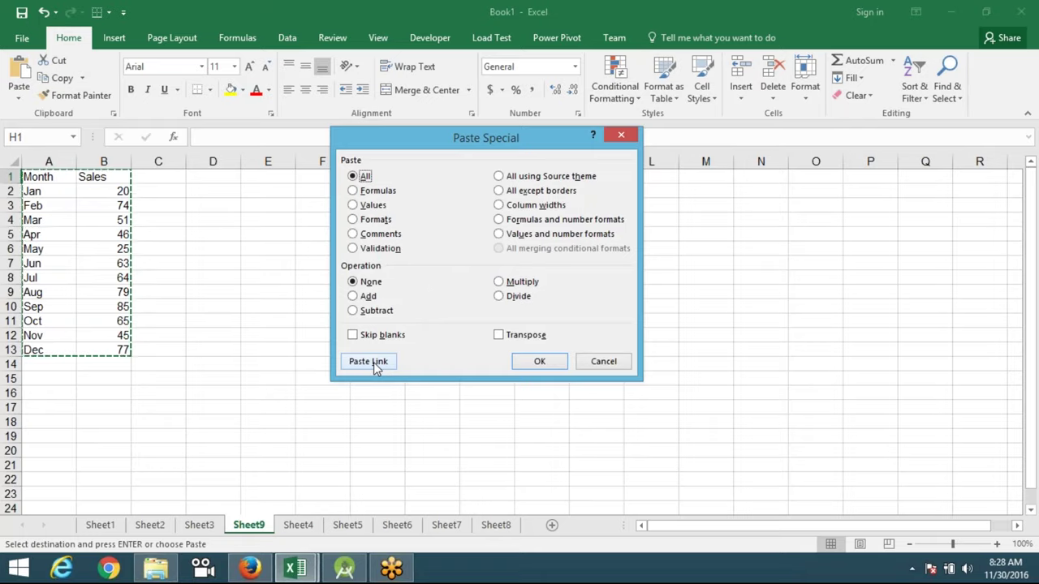
click(374, 362)
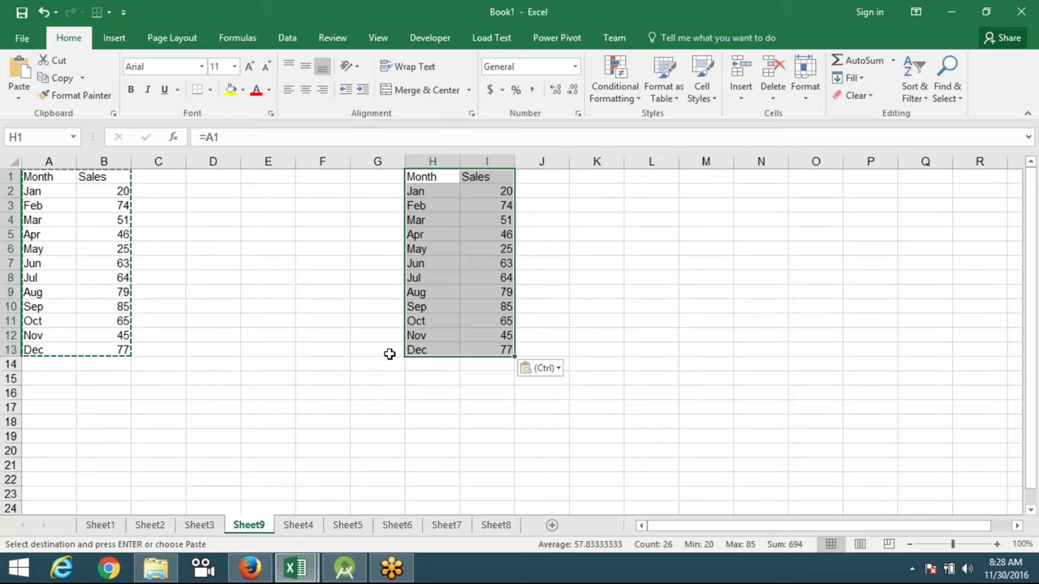
- Check the pasted cells' link formulas such as =A9, then switch to Sheet8
click(503, 191)
click(487, 220)
click(471, 249)
click(487, 306)
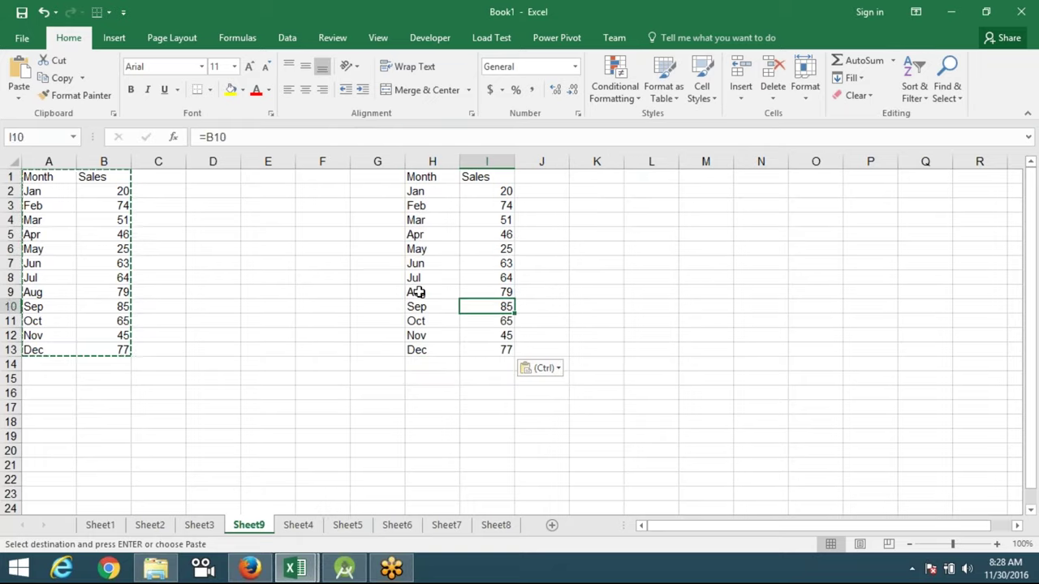
click(433, 293)
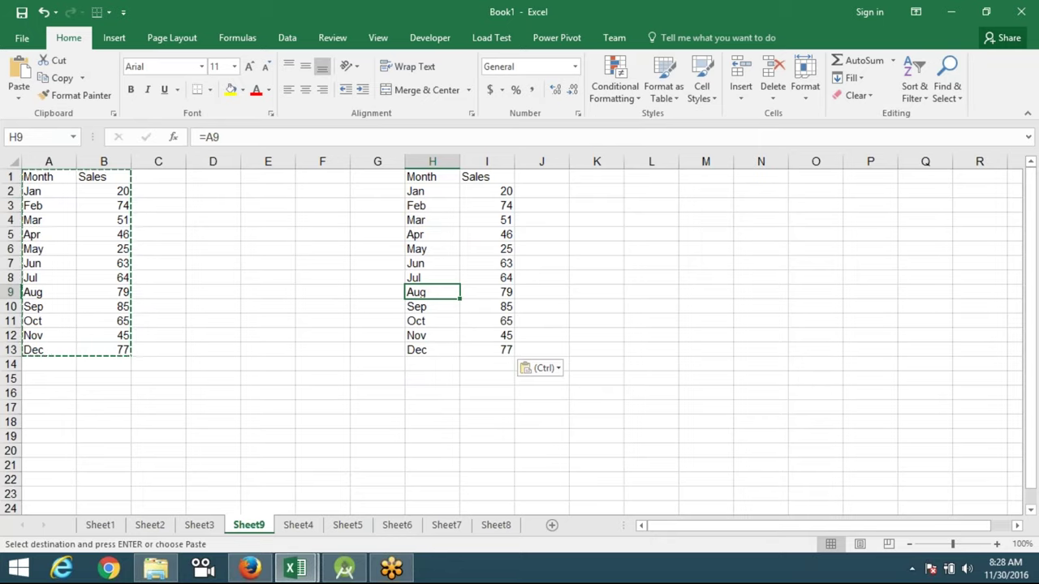
click(497, 526)
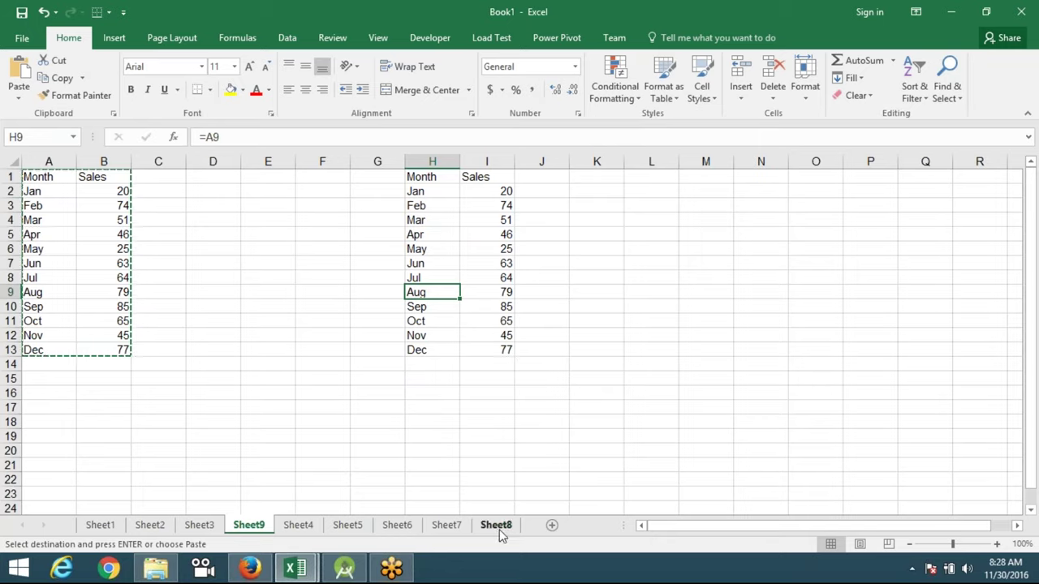
- Paste-link the Month/Sales table at A1 on Sheet8 so cells reference Sheet9, e.g. =Sheet9!A1
right_click(65, 177)
click(132, 266)
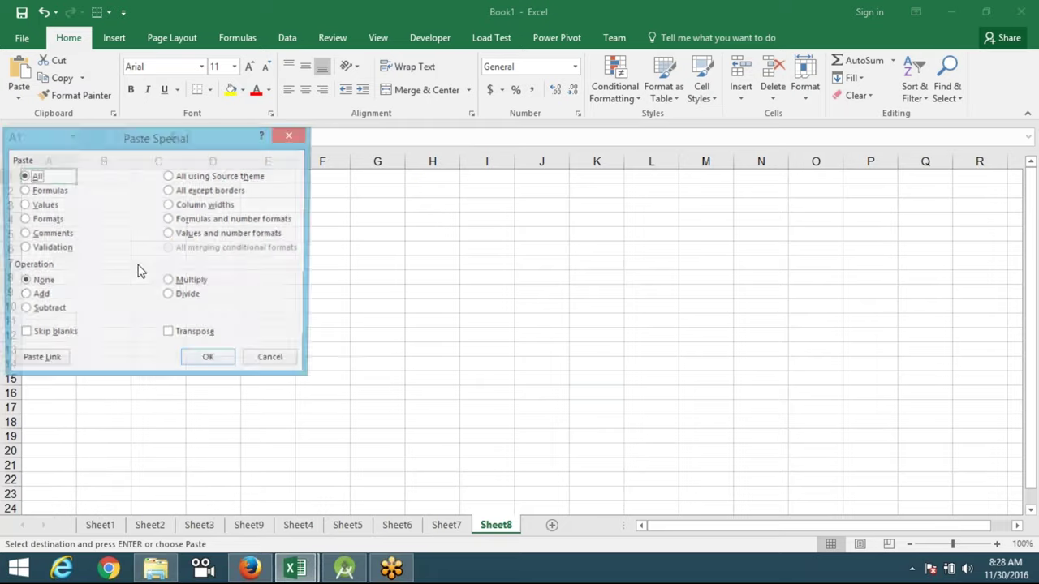
click(63, 361)
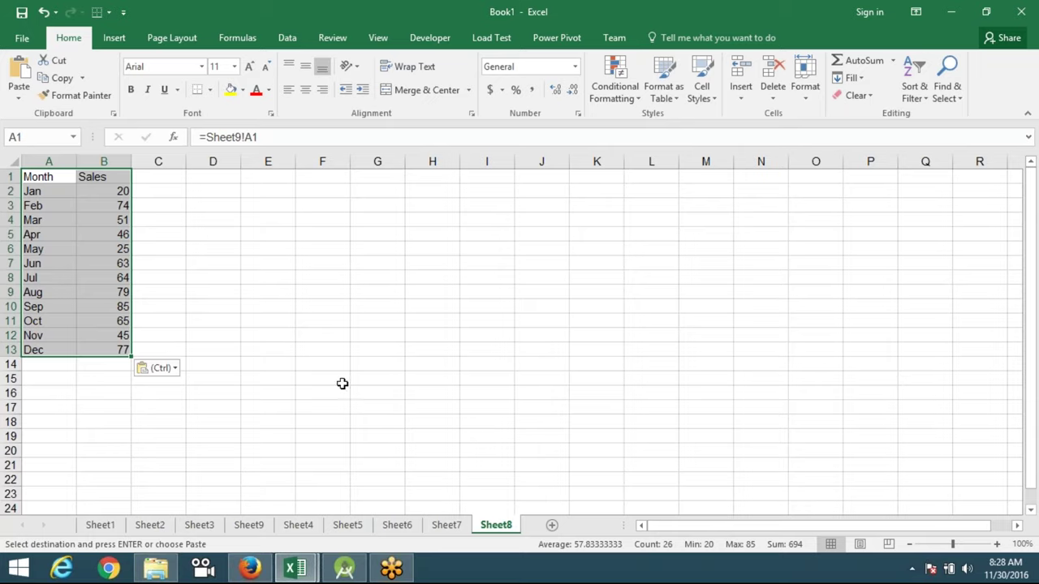
- Give the linked Month/Sales table no borders and a yellow fill
click(18, 97)
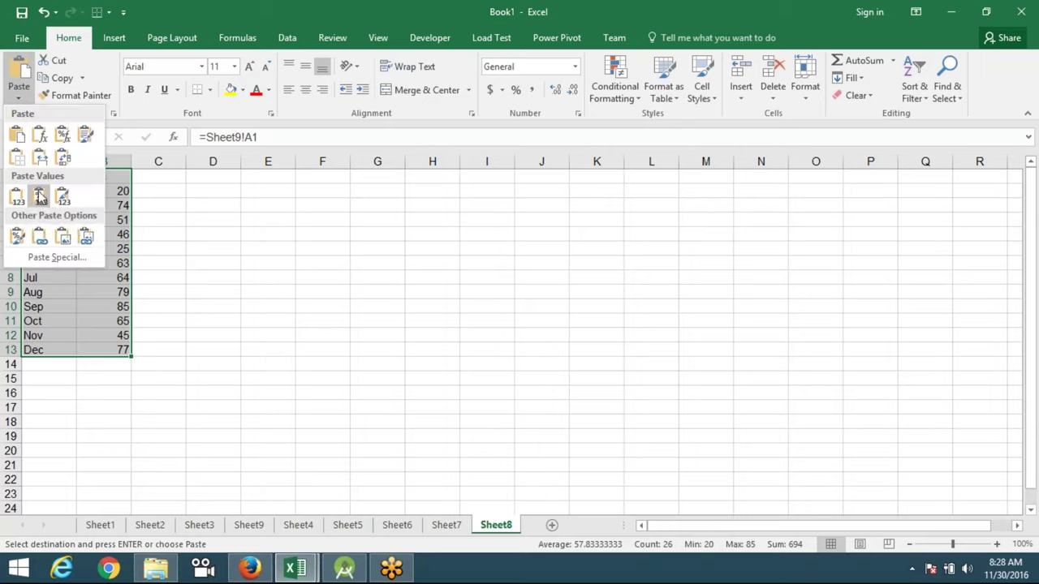
click(209, 91)
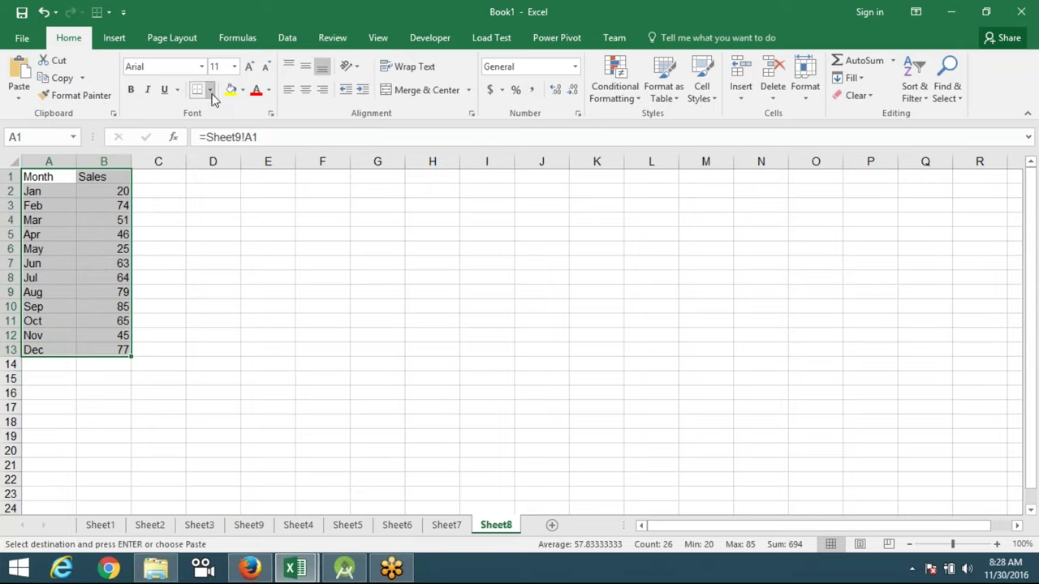
click(212, 201)
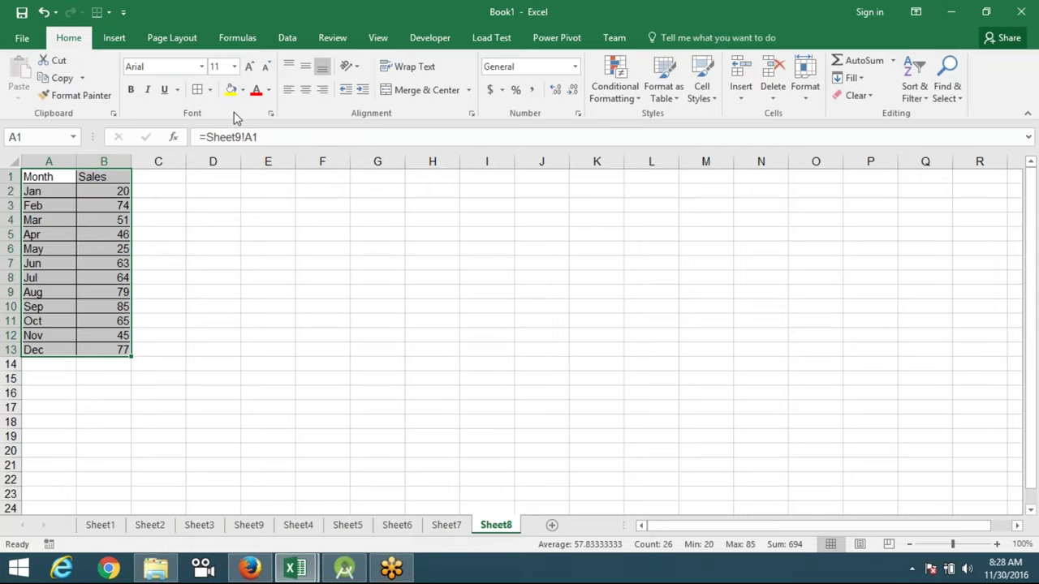
click(235, 93)
click(331, 232)
- Resize column A to 8.38 (72 pixels) wide
mouse_move(330, 193)
mouse_down()
mouse_move(370, 228)
mouse_move(364, 258)
mouse_up()
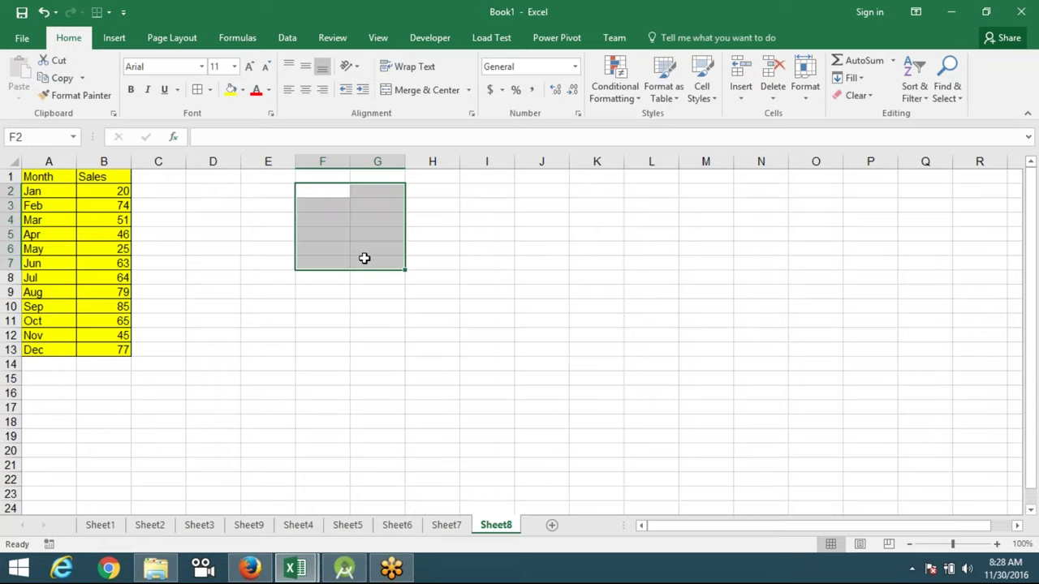
drag(60, 172, 118, 205)
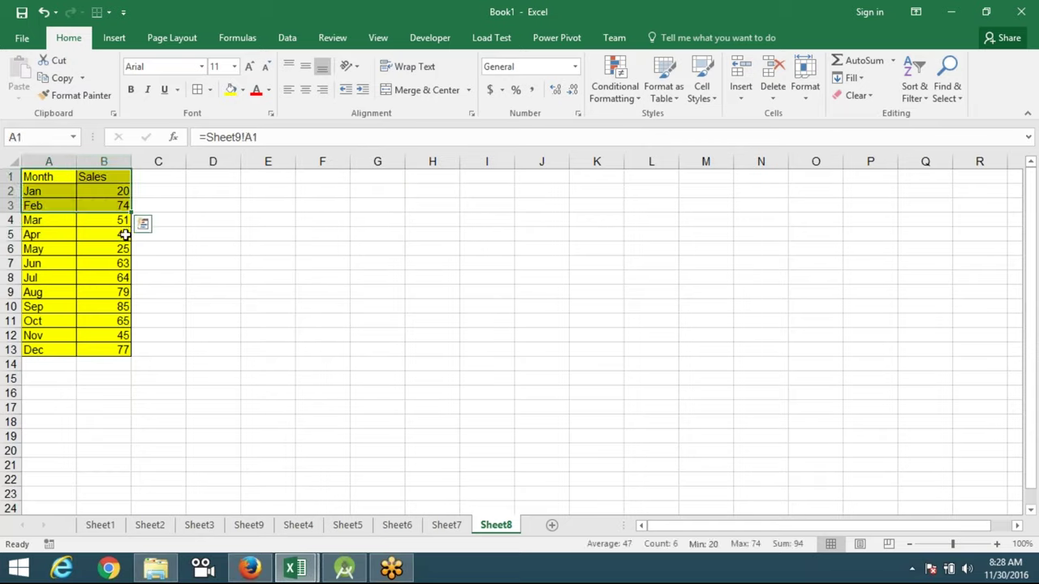
click(125, 235)
mouse_move(79, 164)
mouse_down()
mouse_move(73, 370)
mouse_move(247, 388)
mouse_up()
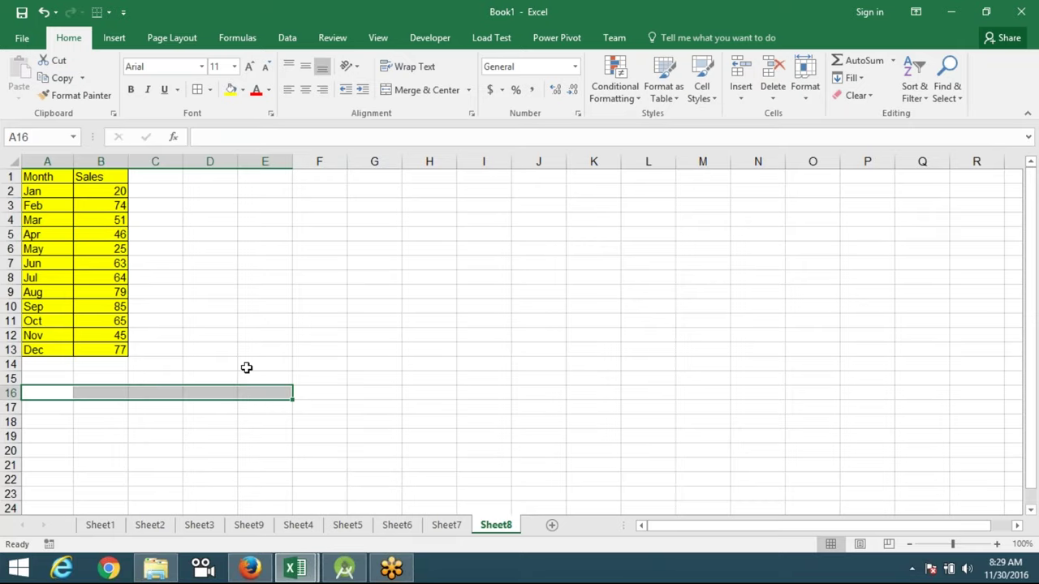
- Copy the Month/Sales table A1:B13 and paste it at F2 as a picture
click(55, 178)
drag(55, 178, 108, 343)
key(ctrl+c)
click(319, 190)
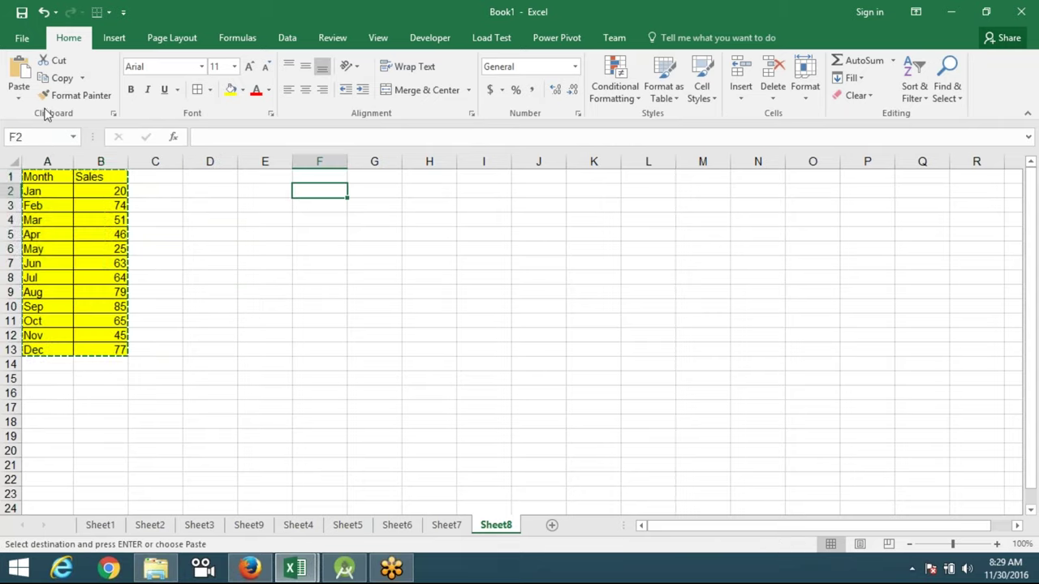
click(18, 95)
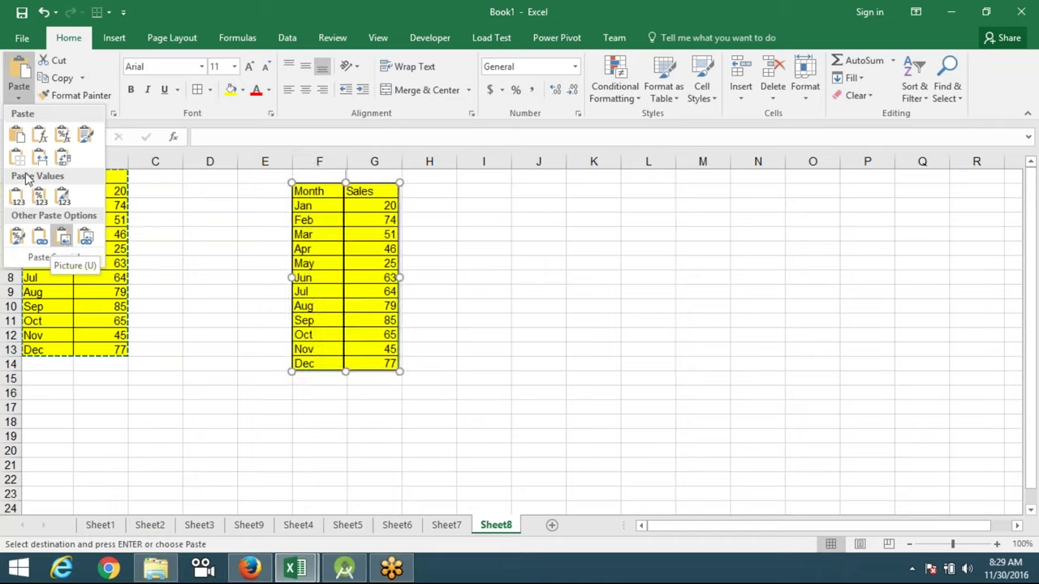
click(63, 237)
- Resize the table picture by its corner so it spans about columns E–F
drag(325, 303, 307, 301)
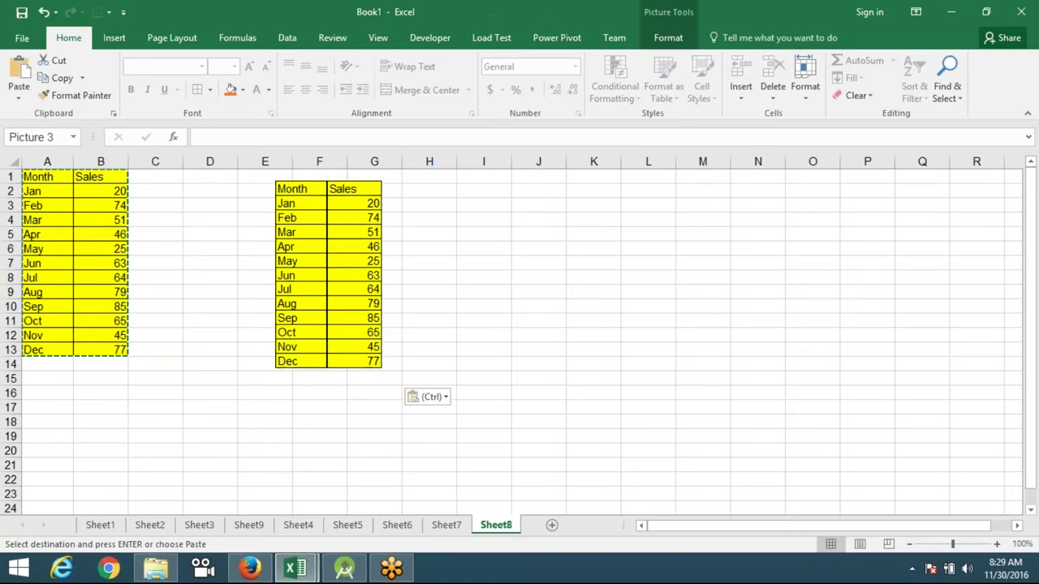
click(225, 317)
click(371, 370)
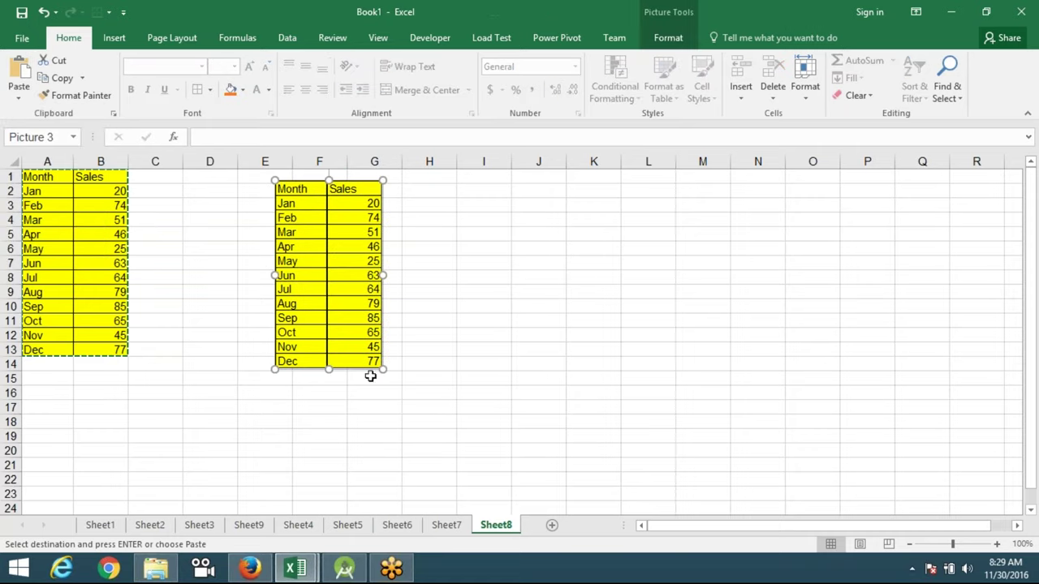
mouse_move(382, 370)
mouse_down()
mouse_move(338, 292)
mouse_move(280, 257)
mouse_up()
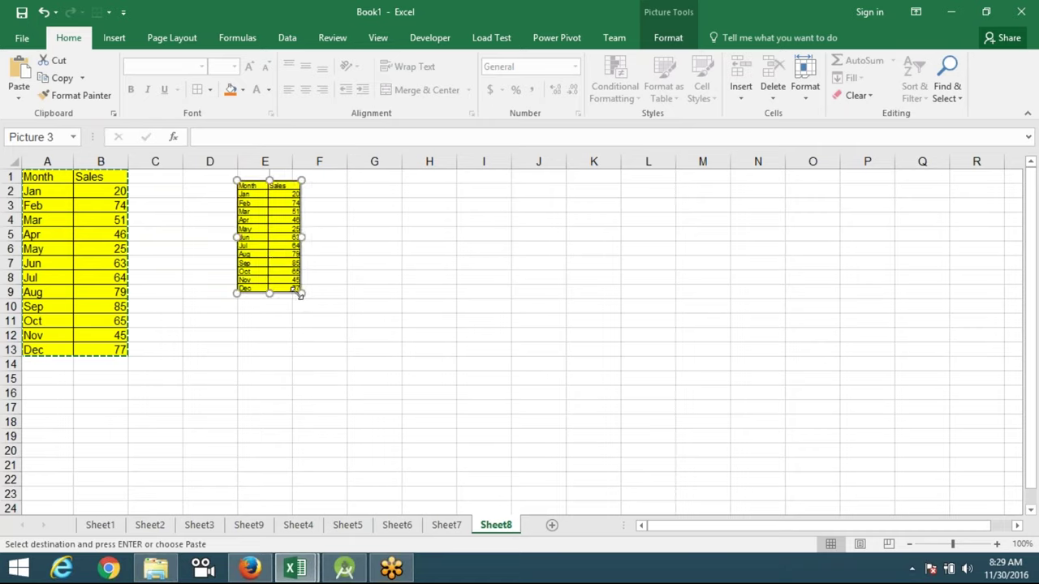
drag(299, 295, 341, 360)
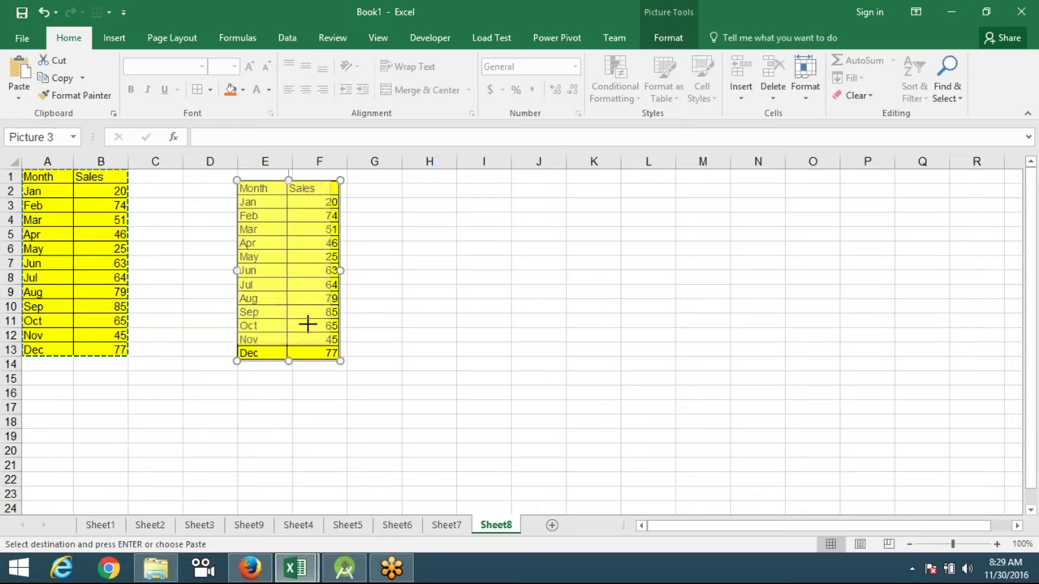
drag(279, 284, 330, 302)
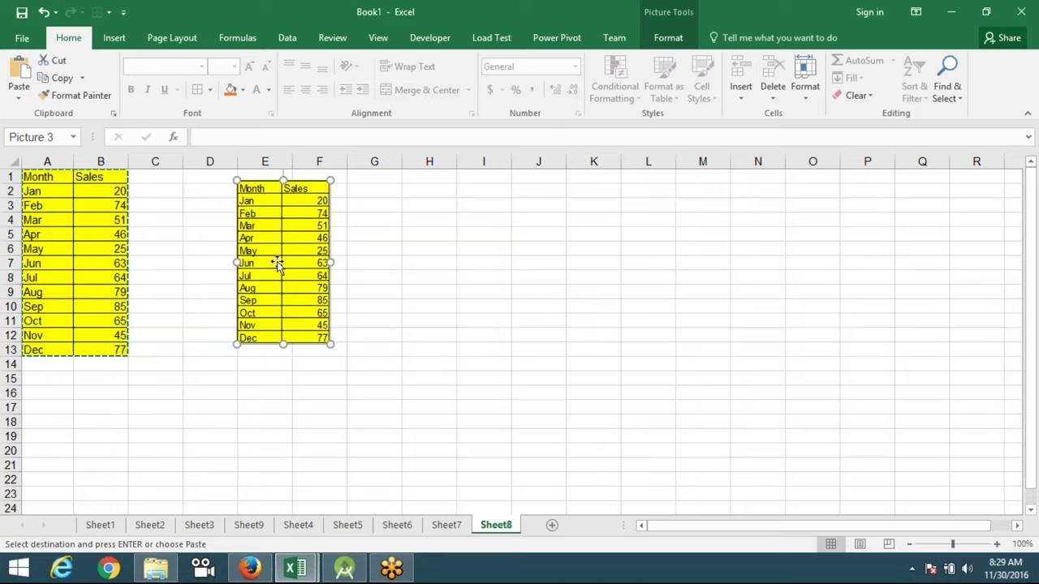
- Move the table picture over columns K–L, beside the original table
click(118, 234)
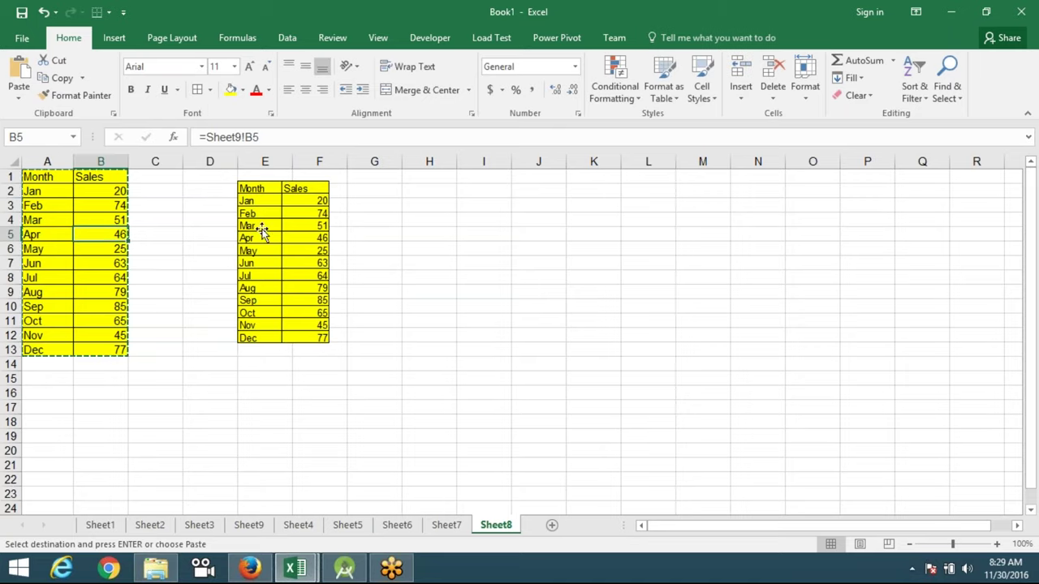
click(263, 229)
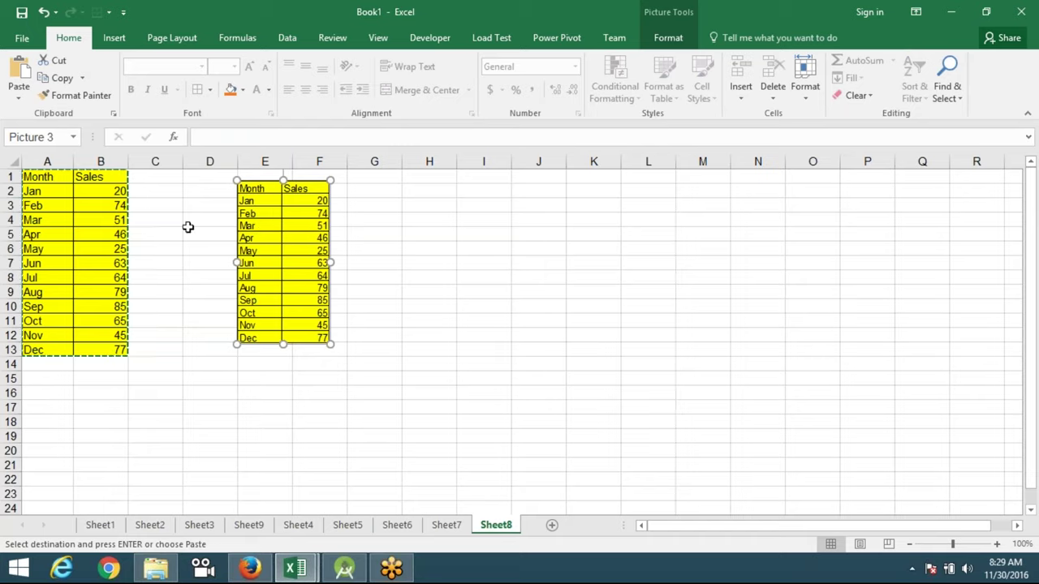
drag(255, 243, 579, 234)
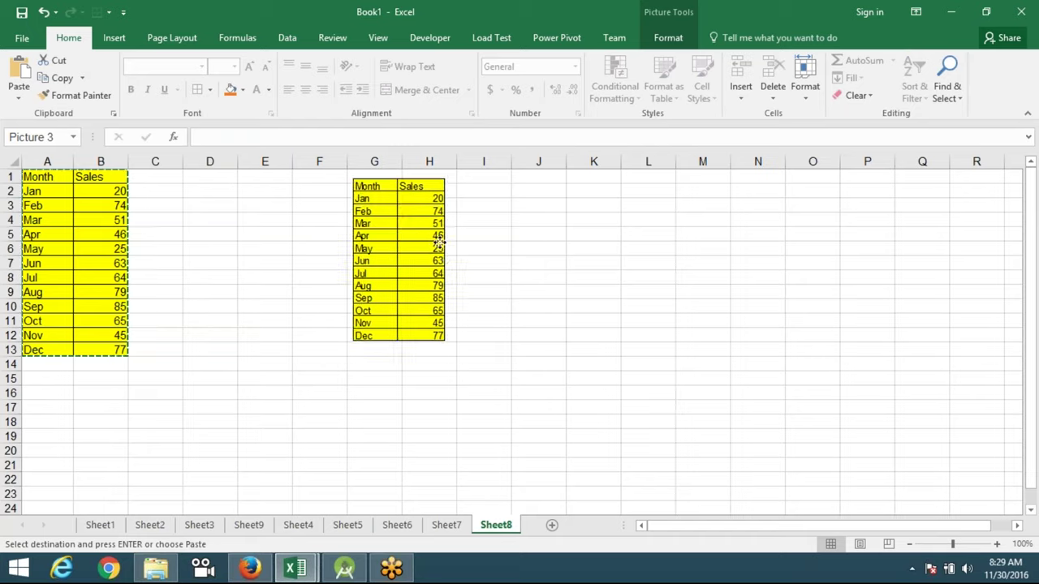
click(427, 262)
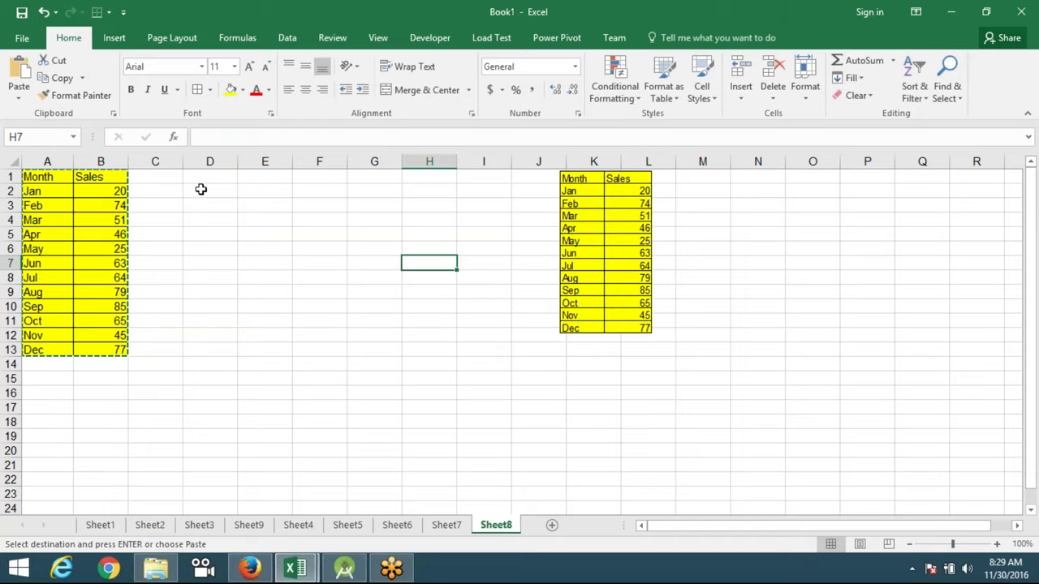
click(260, 180)
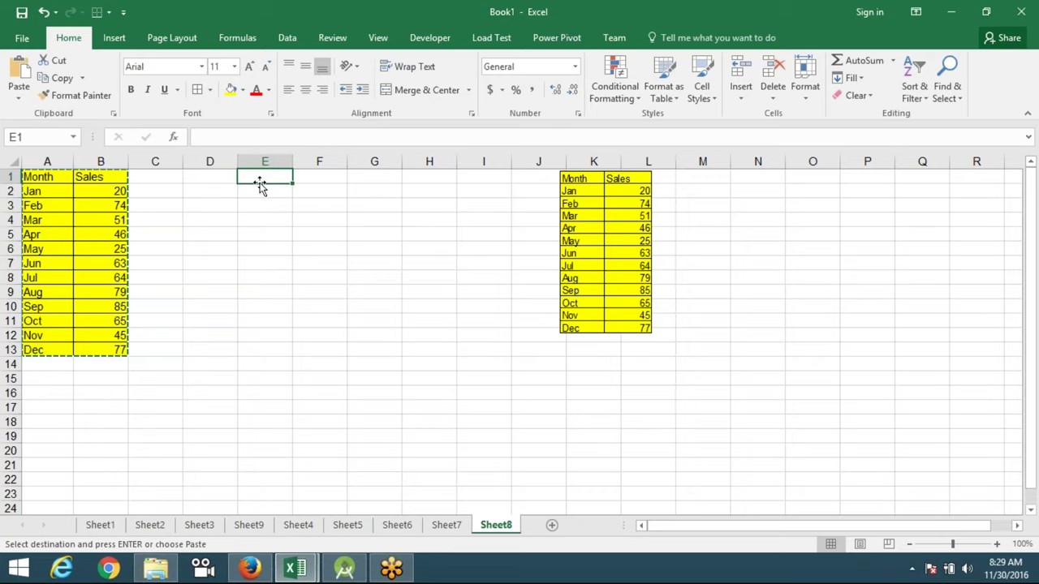
click(18, 97)
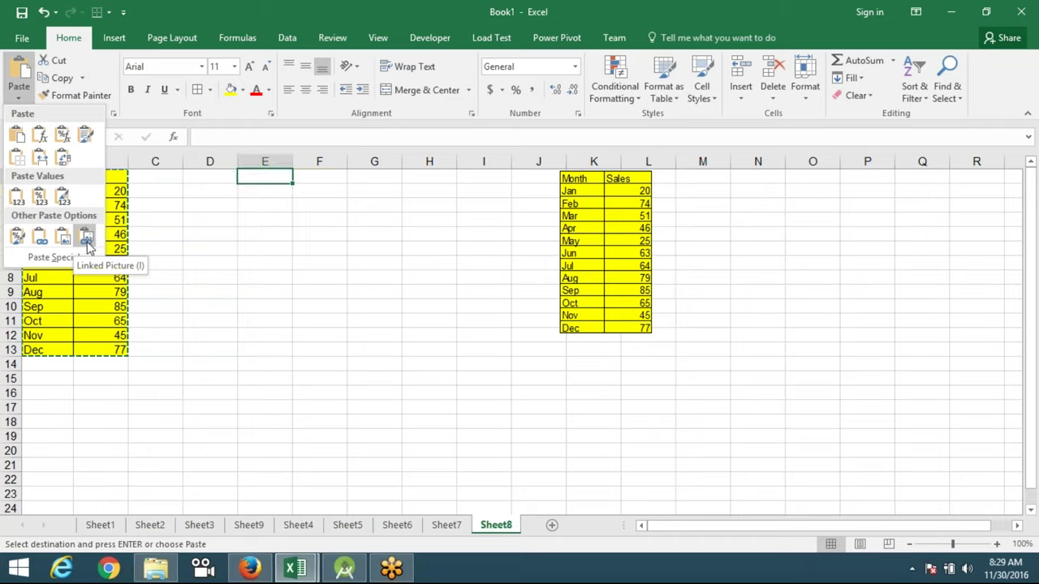
- Paste a linked picture of the table near F2 and fill May's sales cell B6 green
click(87, 238)
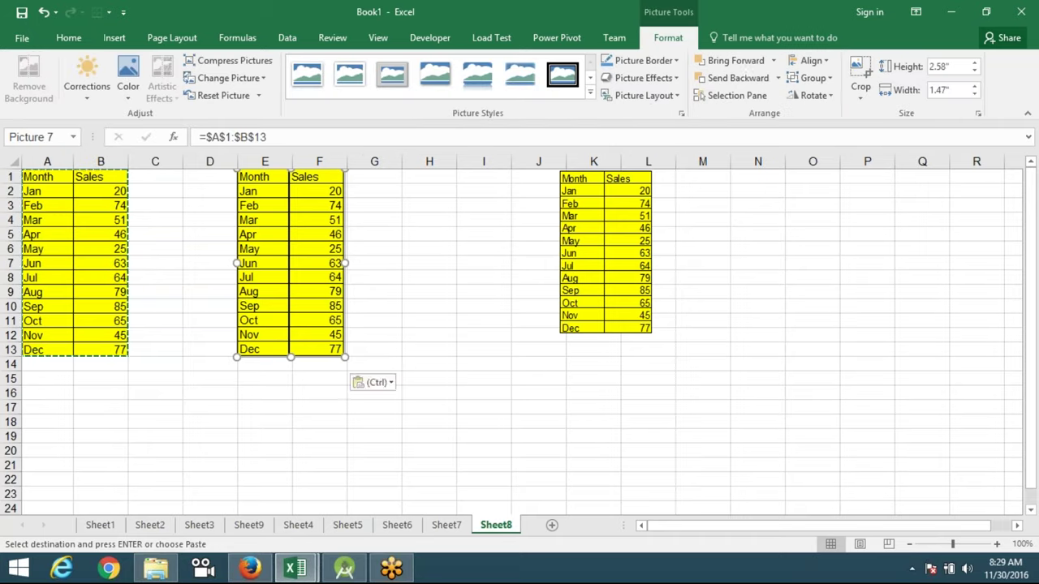
drag(260, 254, 314, 276)
click(118, 250)
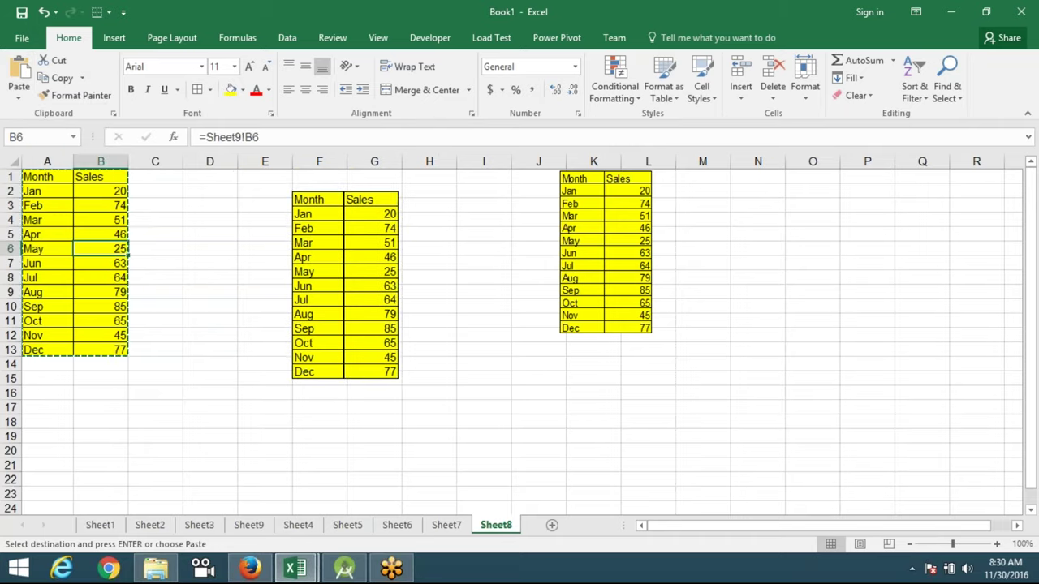
click(243, 91)
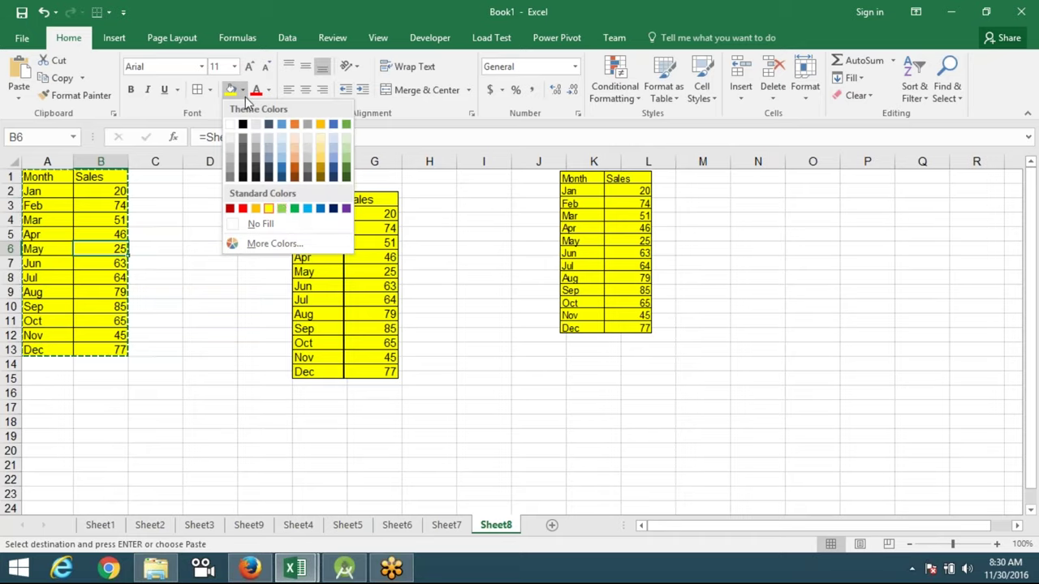
click(282, 208)
click(247, 340)
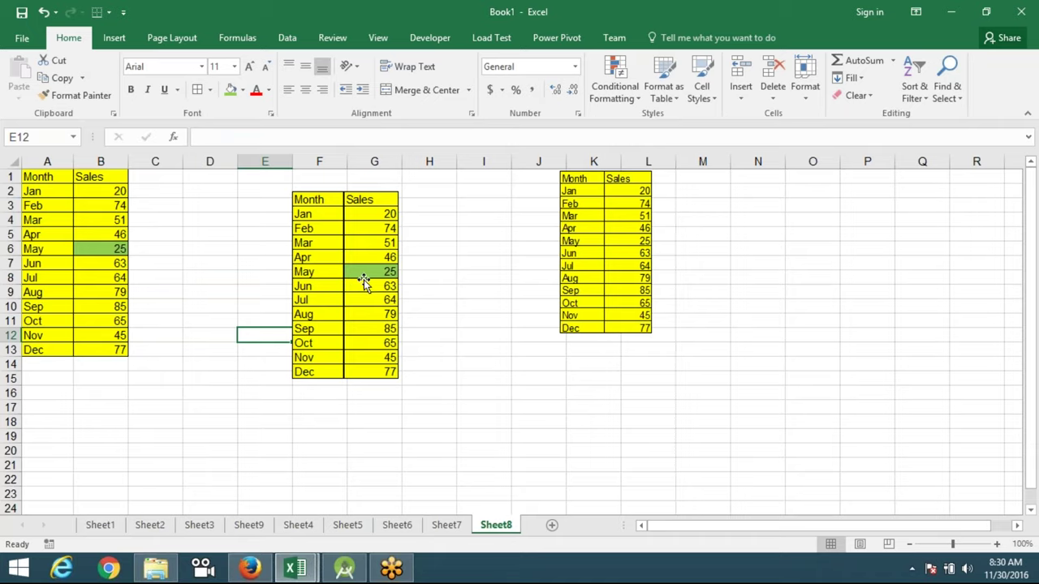
- Shrink the linked picture, place it over columns G–H, and return to Sheet3
click(363, 328)
drag(398, 379, 373, 334)
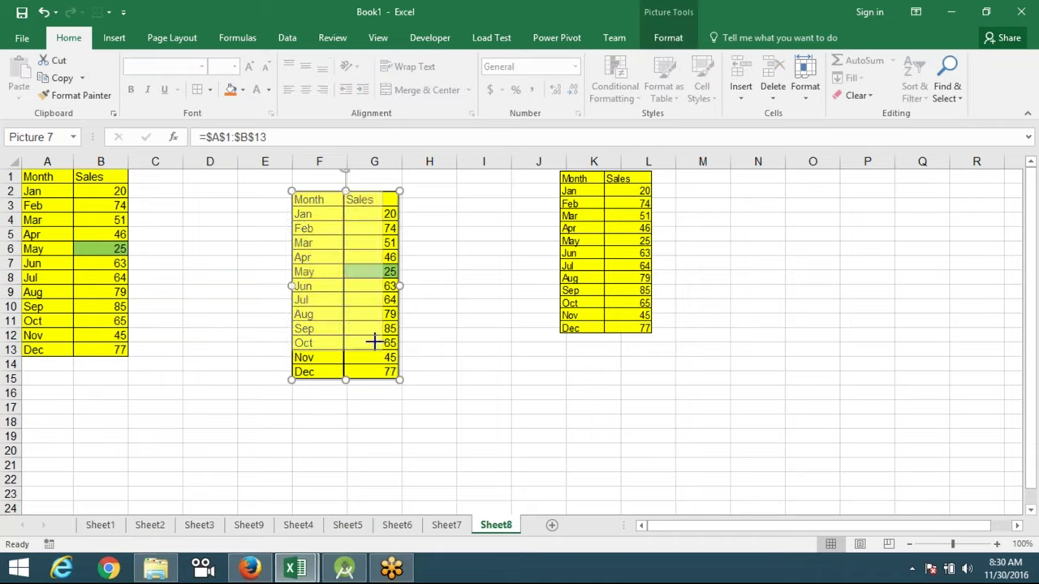
click(110, 266)
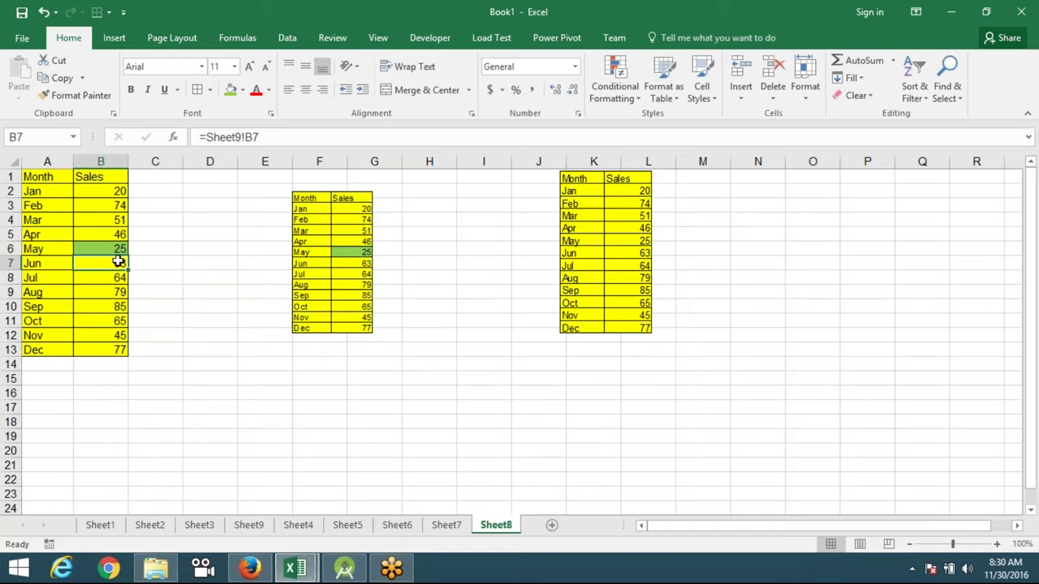
click(309, 284)
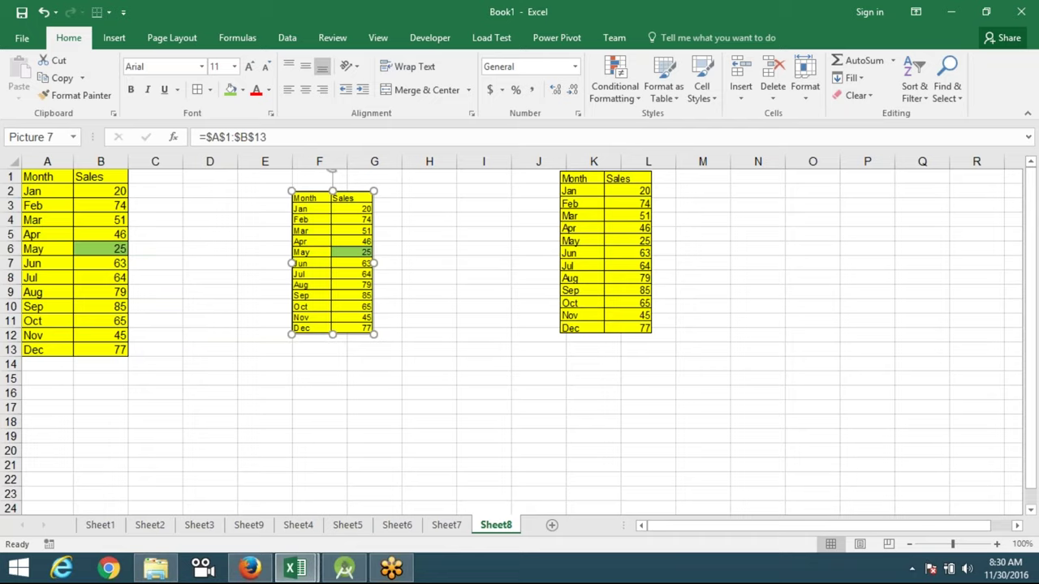
mouse_move(318, 277)
mouse_down()
mouse_move(384, 273)
mouse_move(363, 267)
mouse_up()
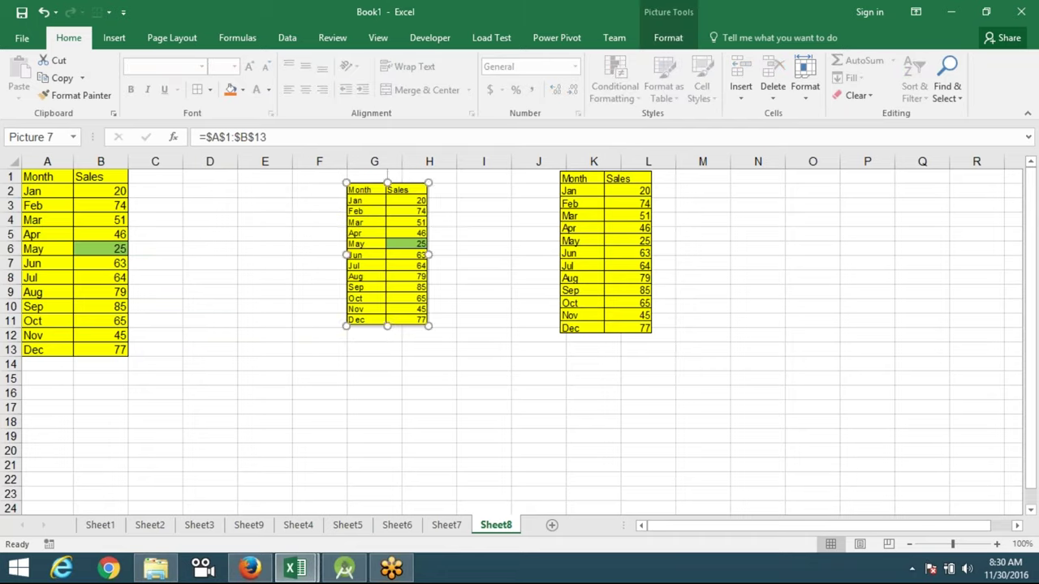
click(188, 323)
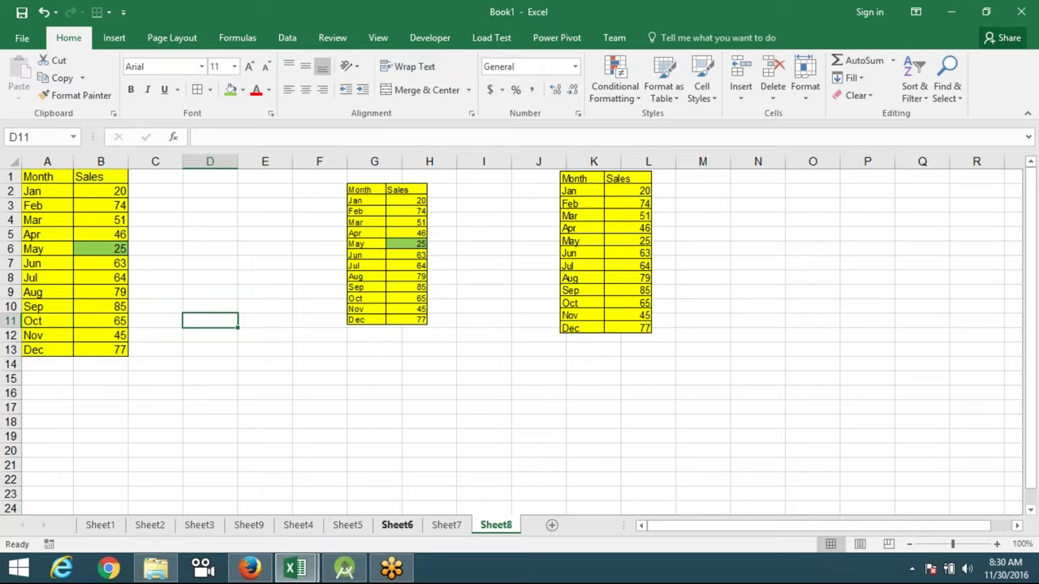
click(399, 527)
click(199, 527)
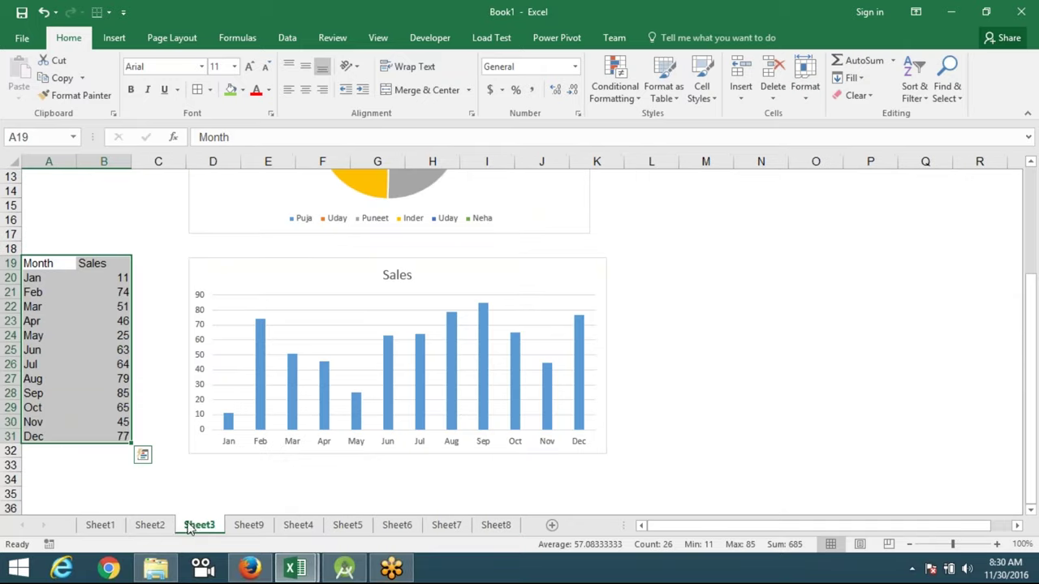
- Select the Name/Sales table A5:B11 and the pie chart to review its source data
scroll(177, 520, up, 5)
click(159, 407)
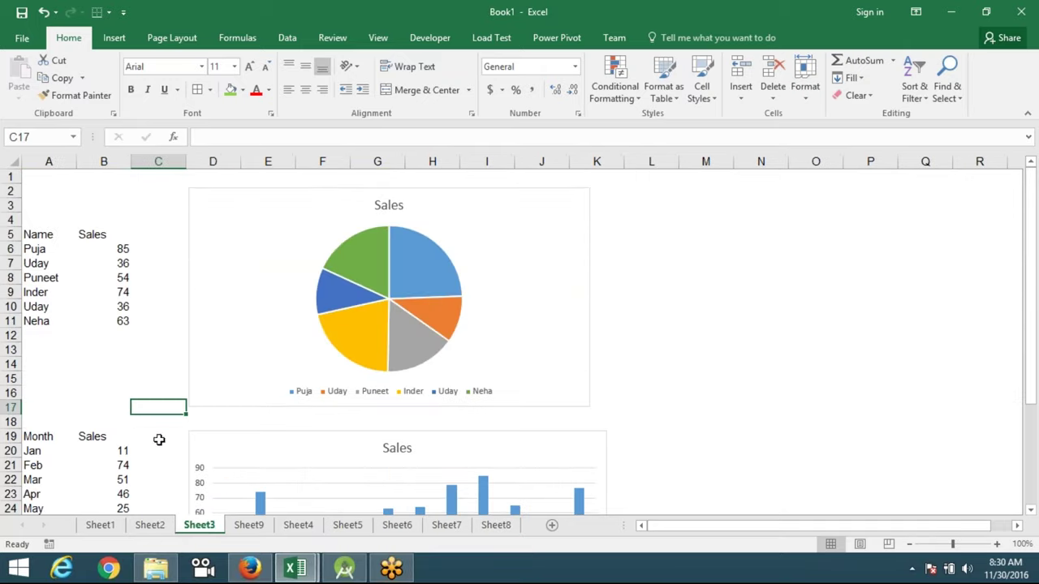
drag(34, 234, 104, 321)
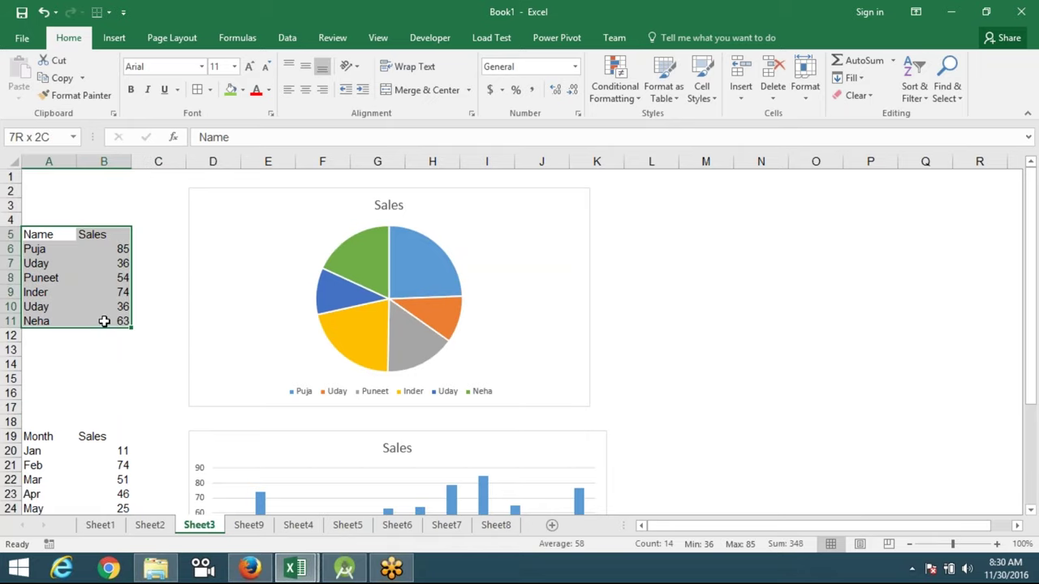
click(249, 314)
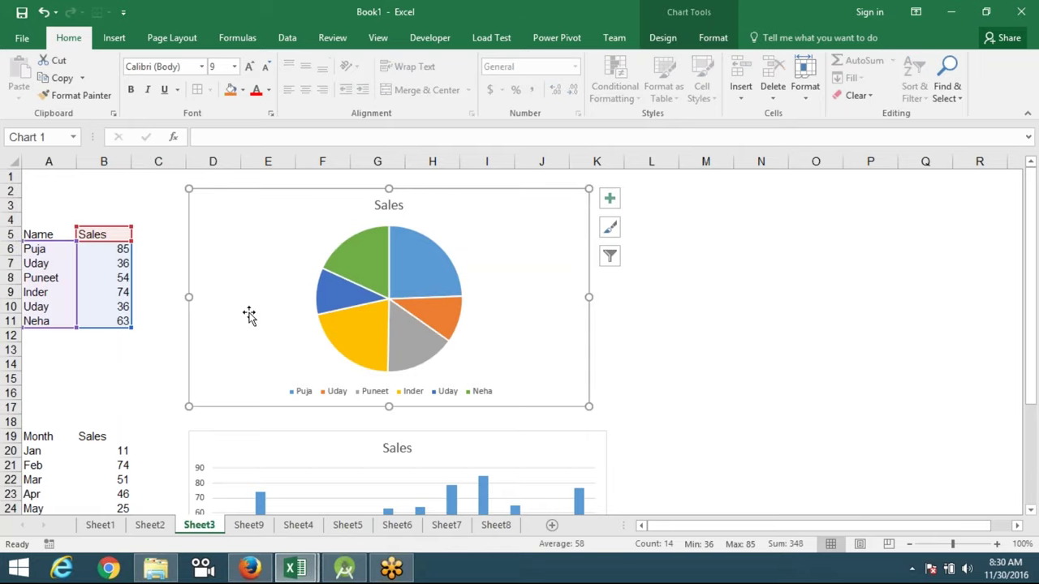
click(151, 353)
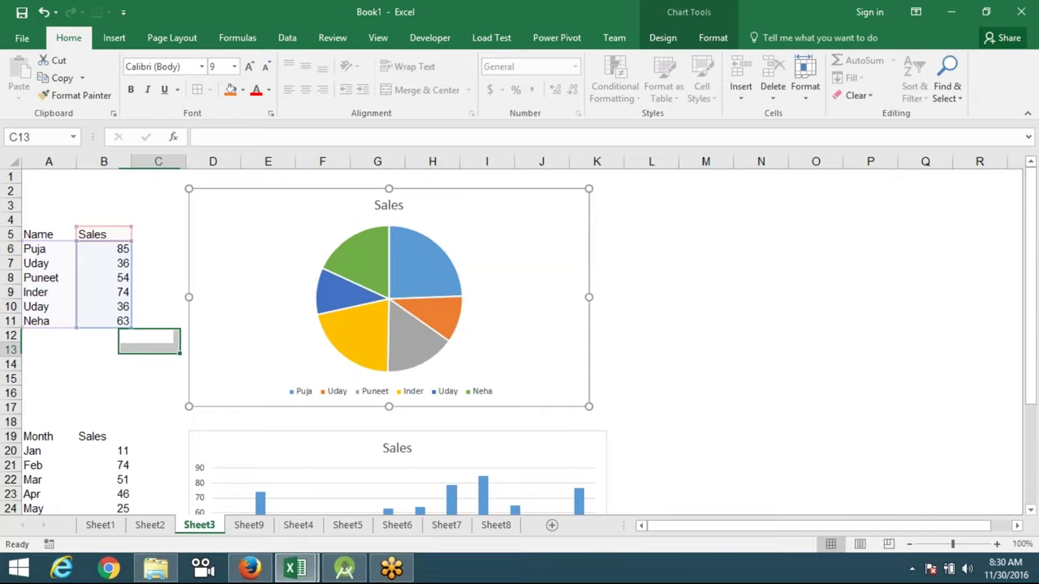
- Scroll down to the Sales column chart and review its source range
scroll(184, 494, down, 2)
scroll(184, 494, down, 2)
mouse_move(41, 263)
mouse_down()
mouse_move(134, 320)
mouse_move(123, 437)
mouse_up()
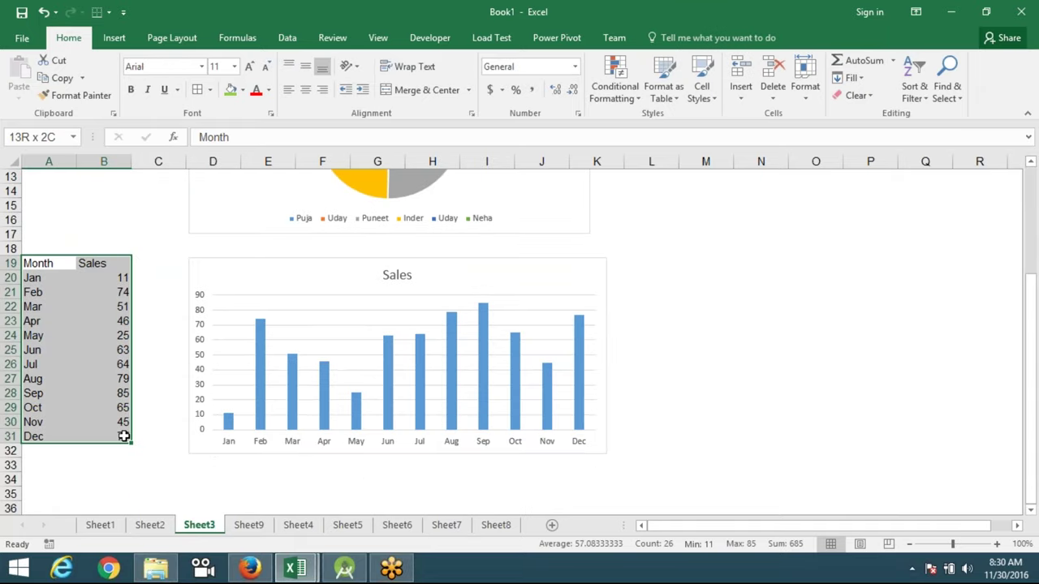
click(248, 283)
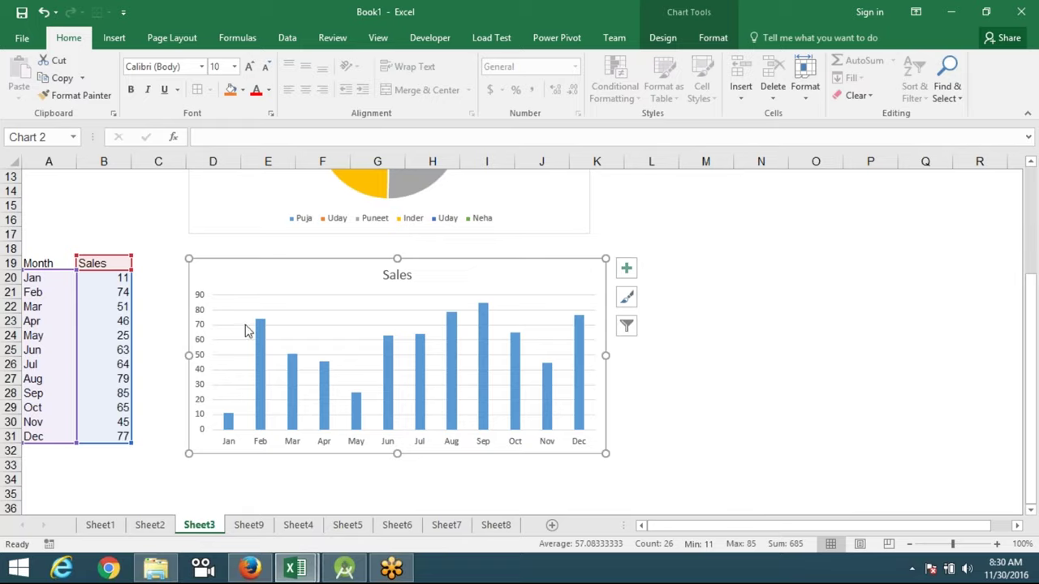
scroll(248, 330, up, 3)
scroll(246, 349, down, 2)
scroll(244, 371, up, 2)
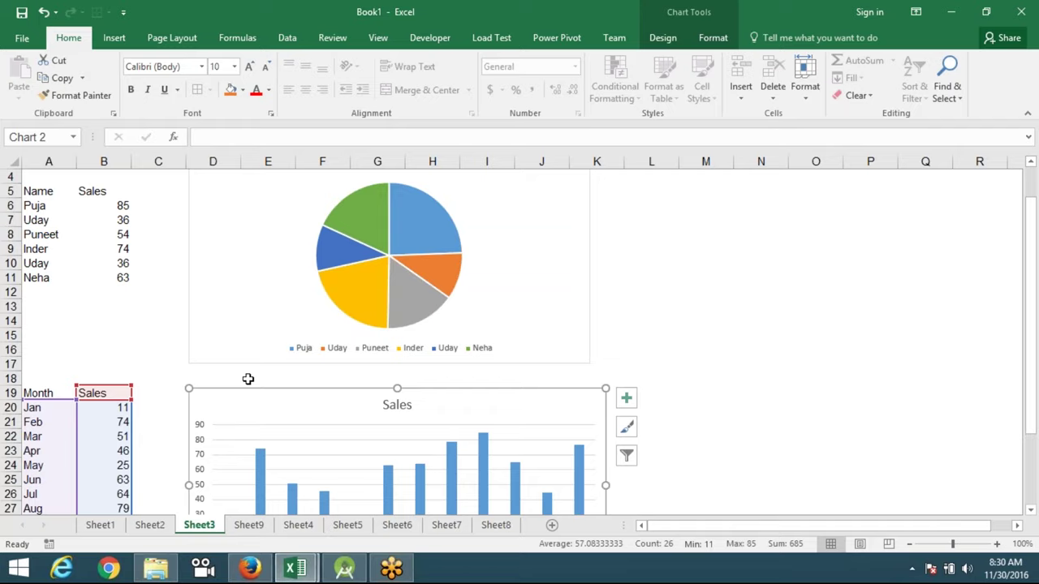
scroll(235, 381, down, 1)
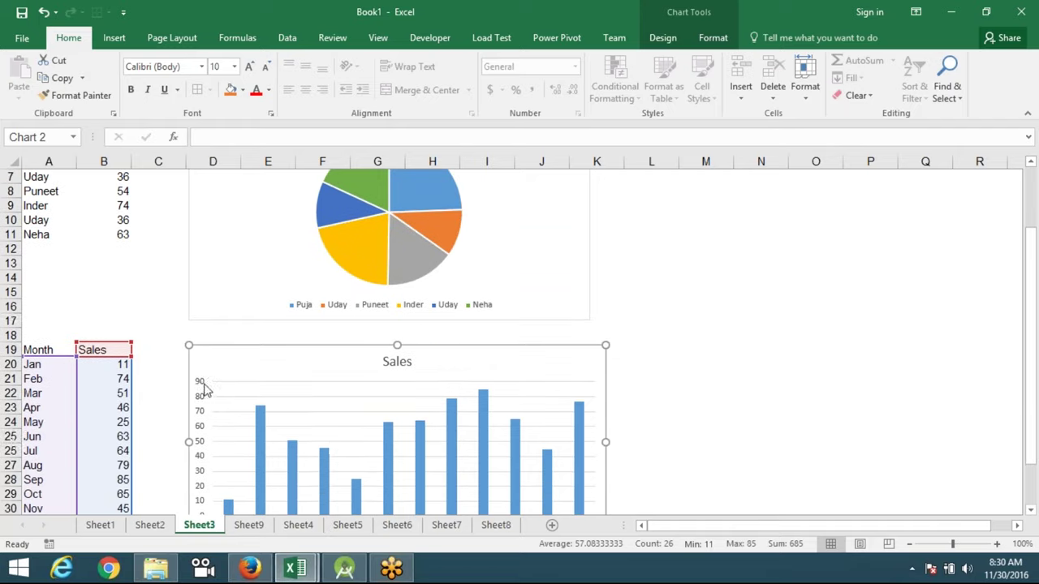
scroll(205, 390, down, 2)
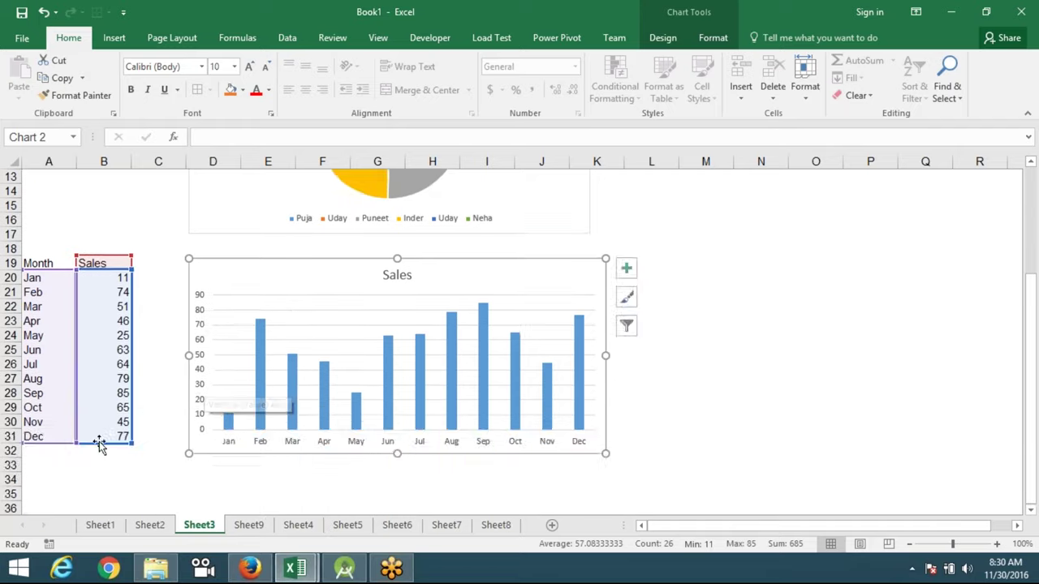
scroll(69, 442, up, 3)
scroll(69, 442, up, 1)
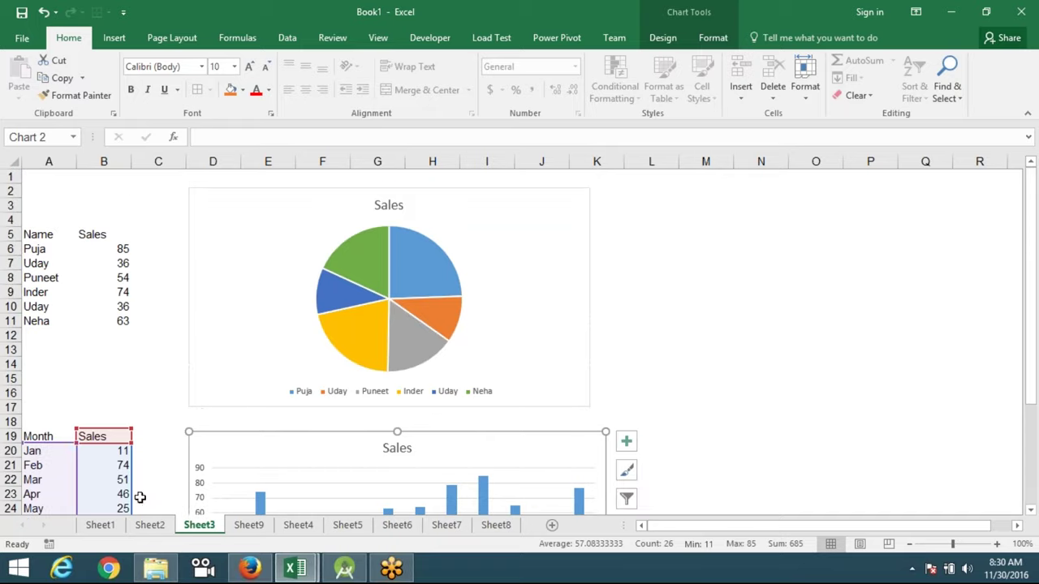
- Move the Sheet4 tab to sit right after Sheet2, then check A2's allowed values
click(257, 526)
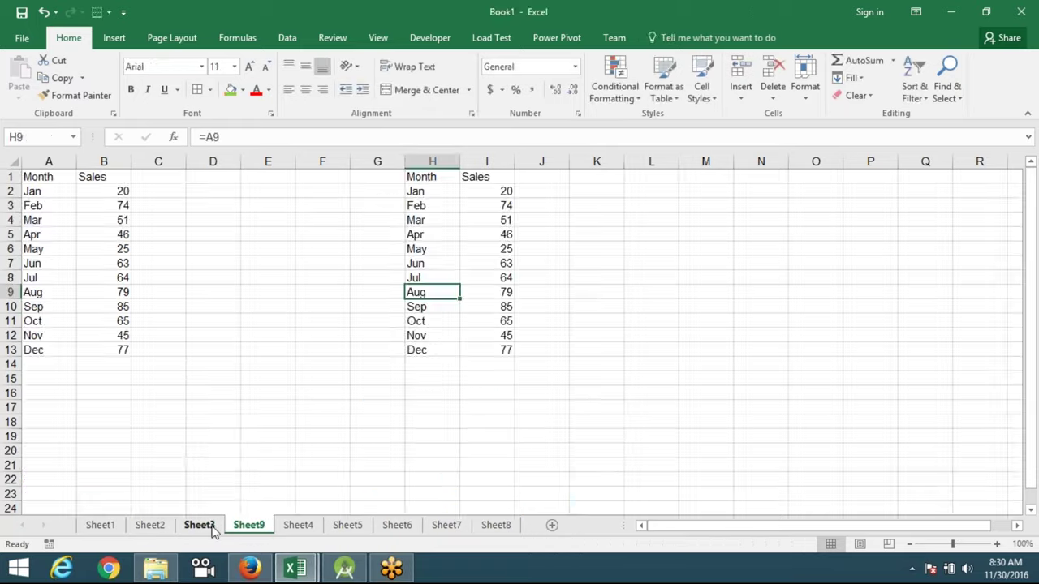
click(208, 527)
click(162, 527)
click(203, 526)
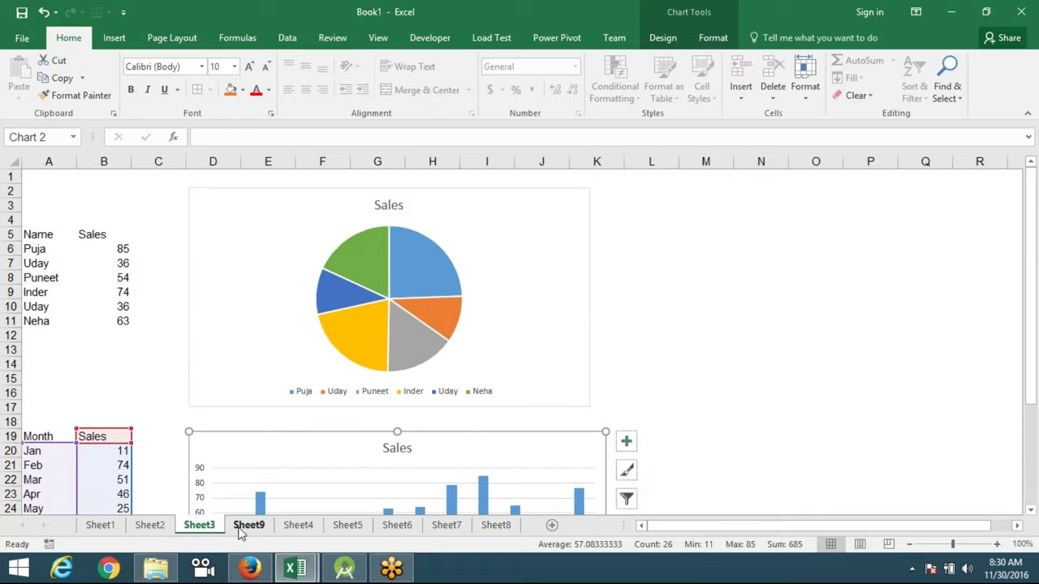
click(252, 526)
click(303, 528)
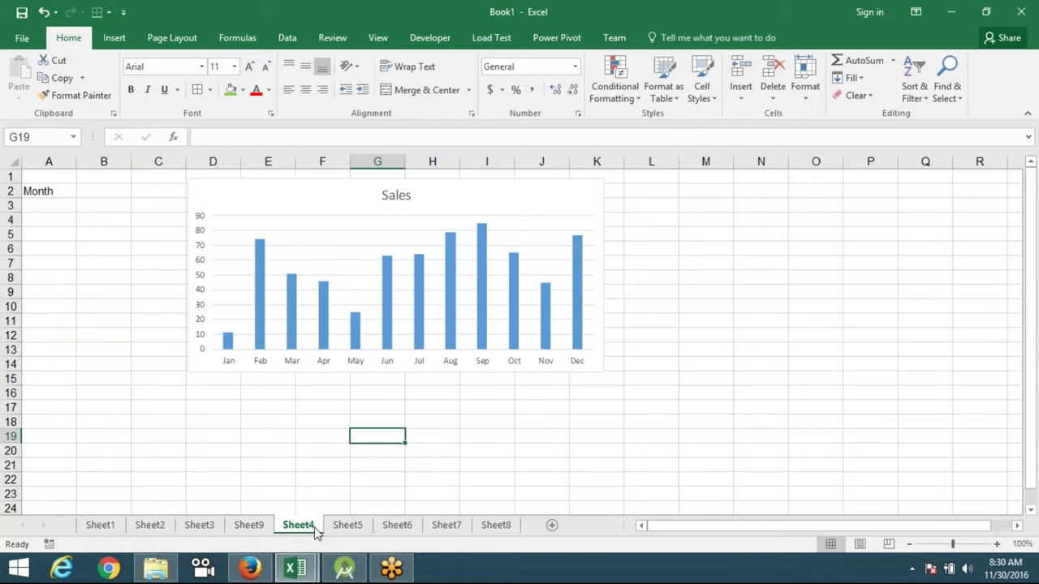
drag(300, 528, 199, 526)
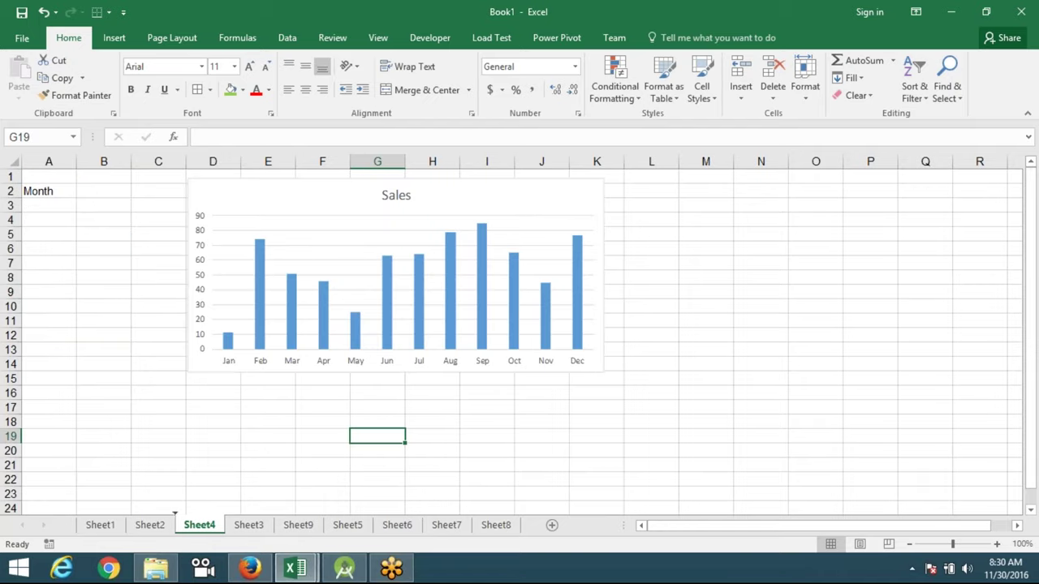
click(46, 192)
click(82, 191)
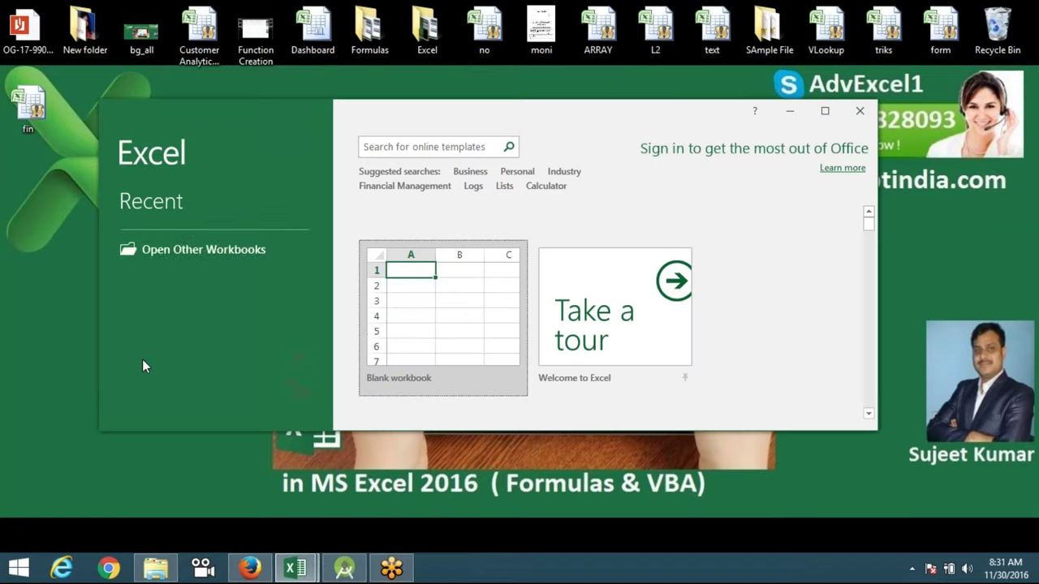
- Create blank workbook Book3, maximize its window, and select cell E12
click(424, 310)
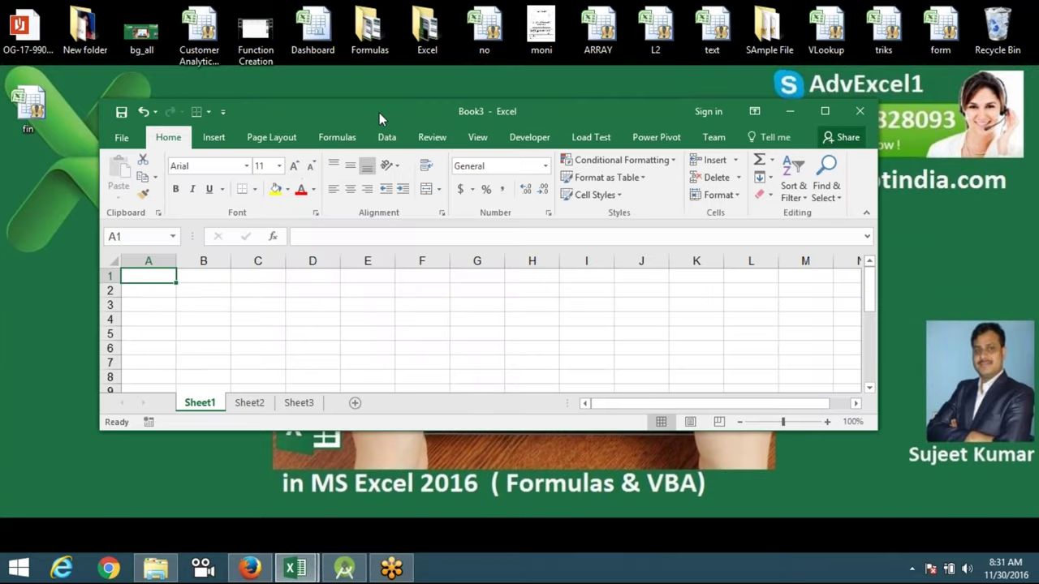
double_click(380, 113)
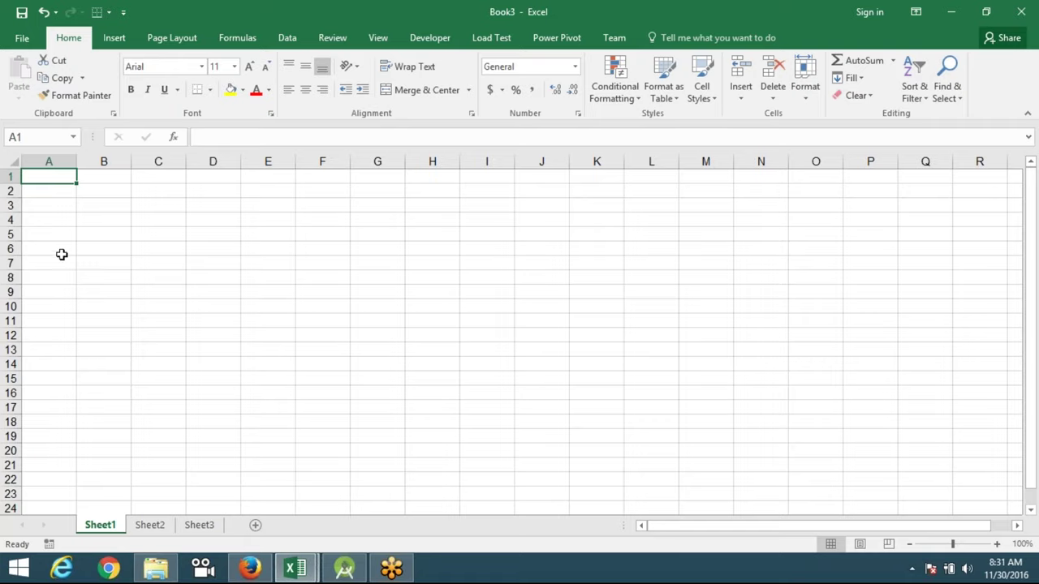
click(103, 338)
click(261, 333)
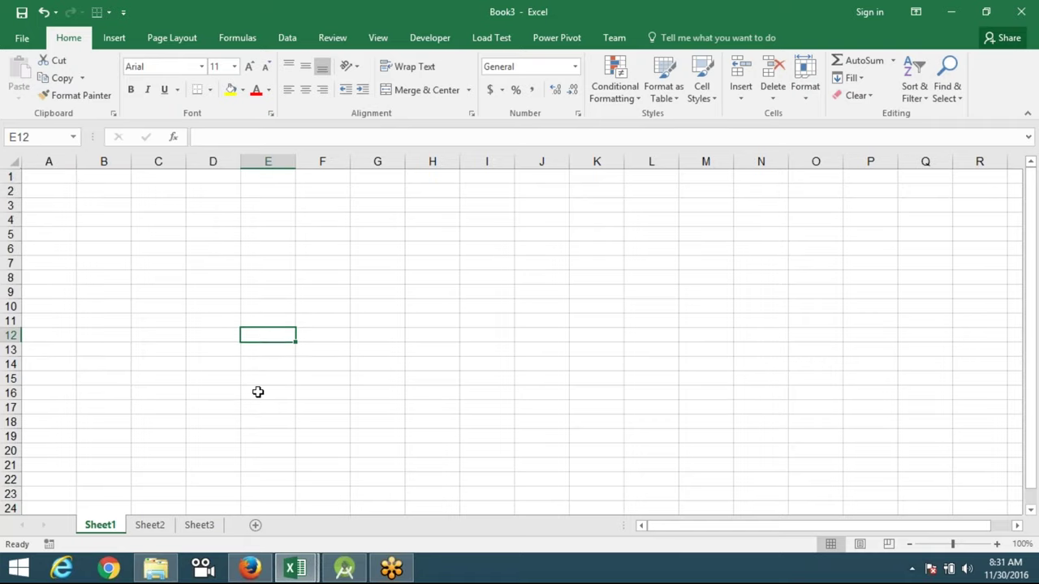
- Bring the IPT-Jan workbook forward and close it, saving its changes
click(304, 568)
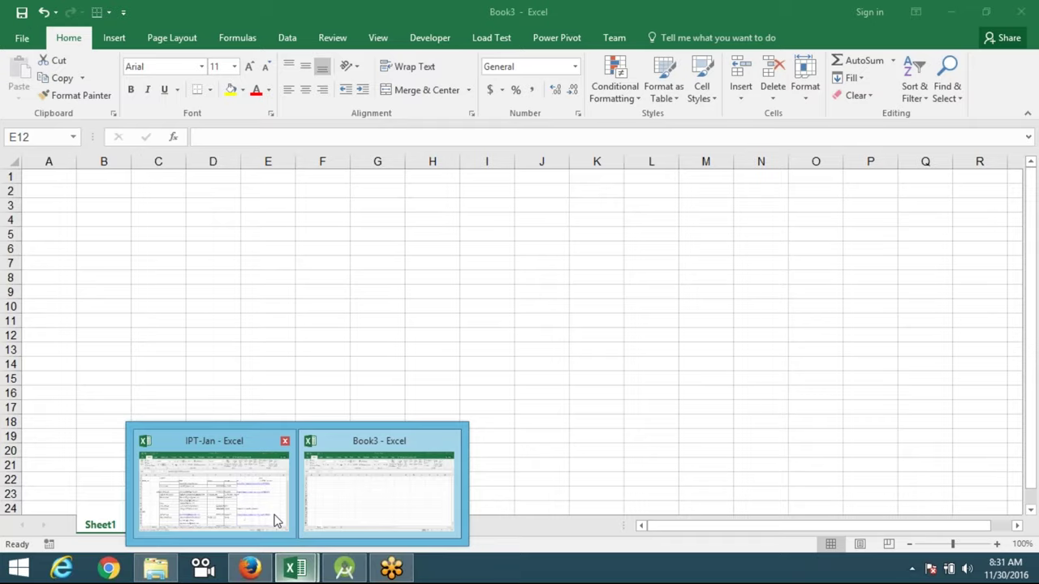
click(276, 521)
click(1022, 11)
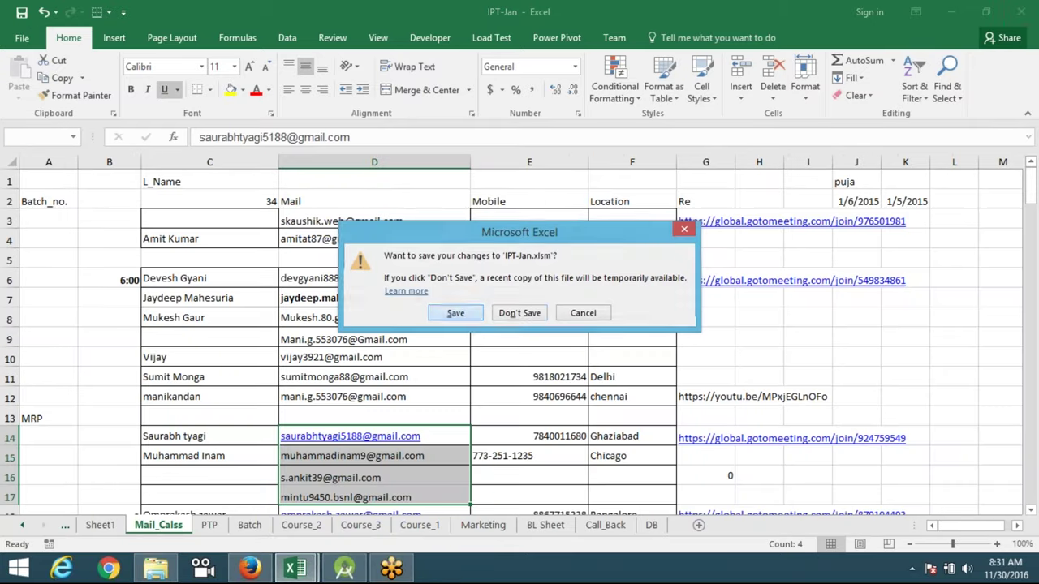
click(467, 320)
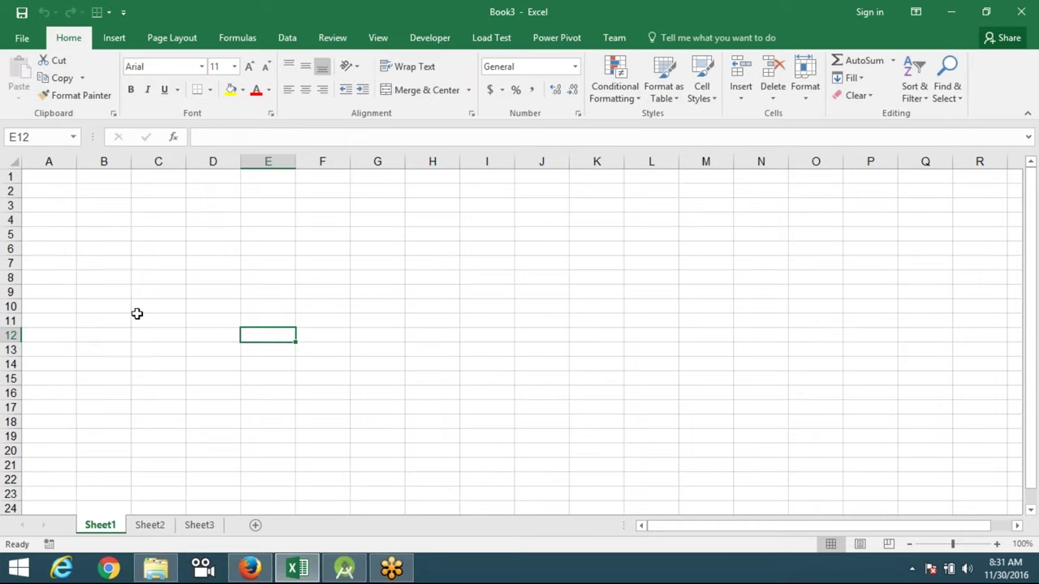
- Enter the headers Name and Sales in A2 and B2
click(36, 206)
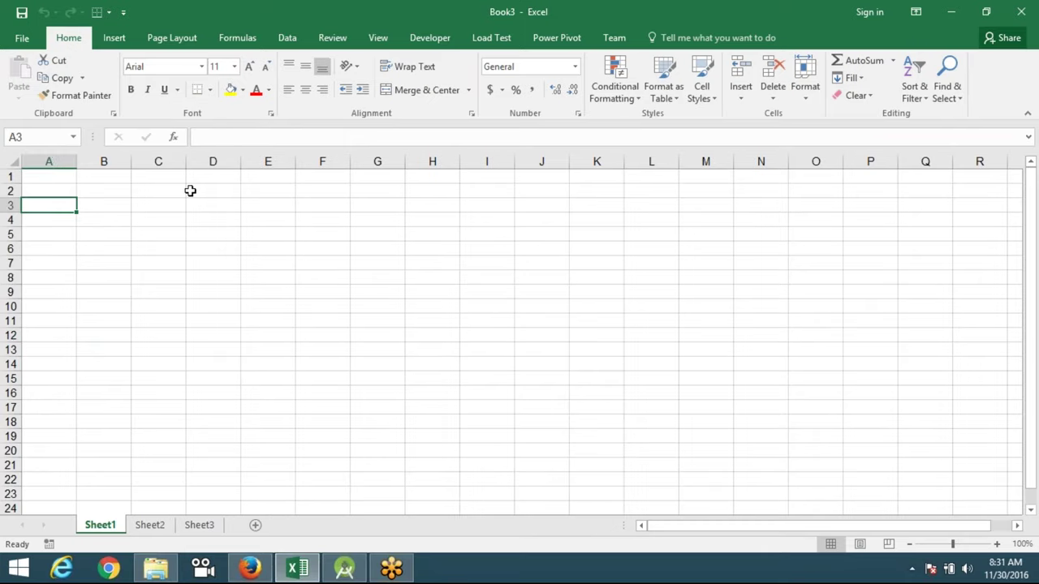
key(Up)
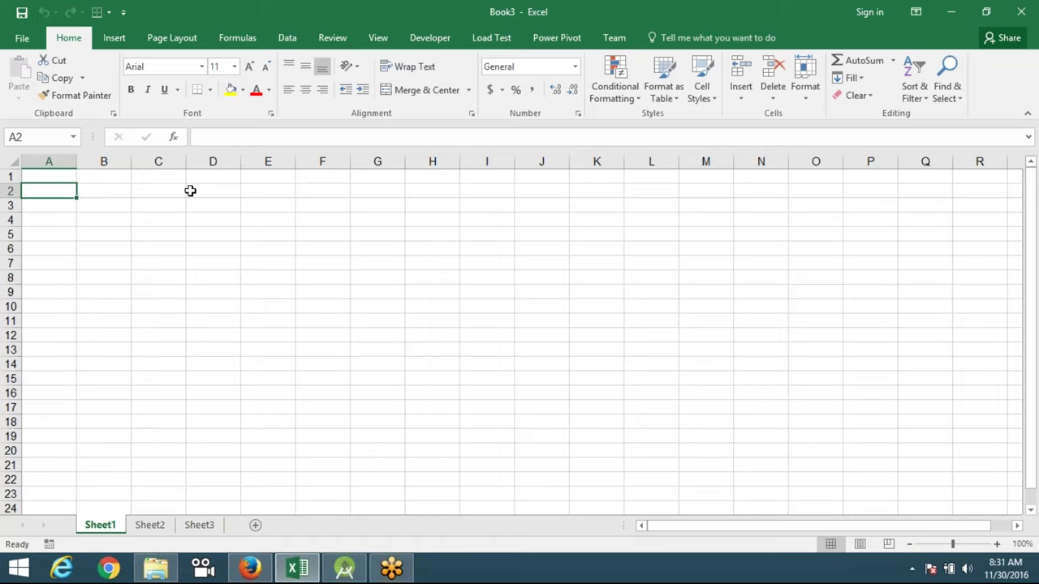
text(Name)
key(Tab)
text(Sales)
key(Return)
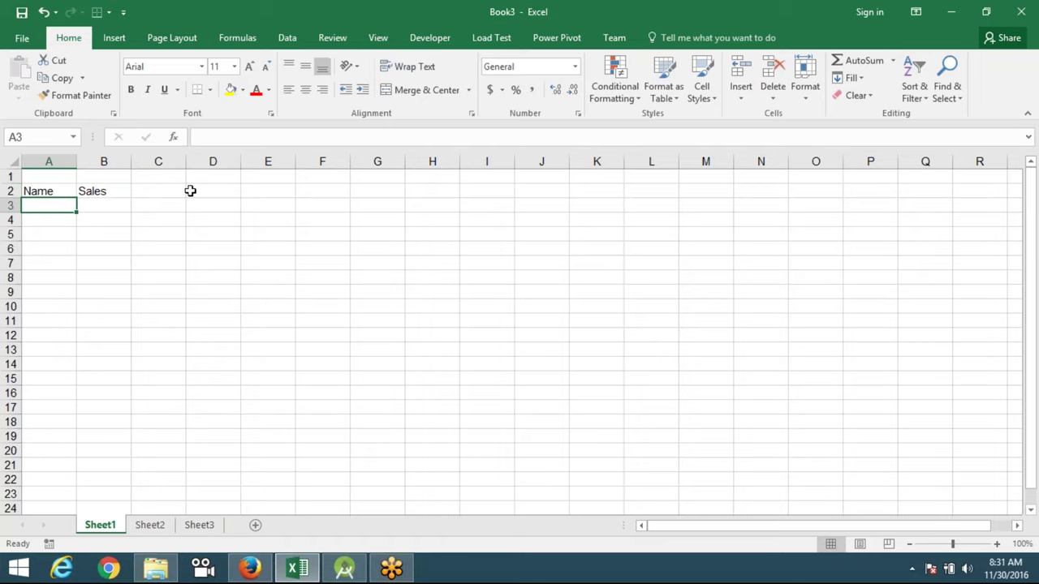
- Enter 'Puneet' in A3 and fill the names down to A8
text(=ra)
key(Down)
key(Down)
key(Tab)
key(Escape)
text(Puneet)
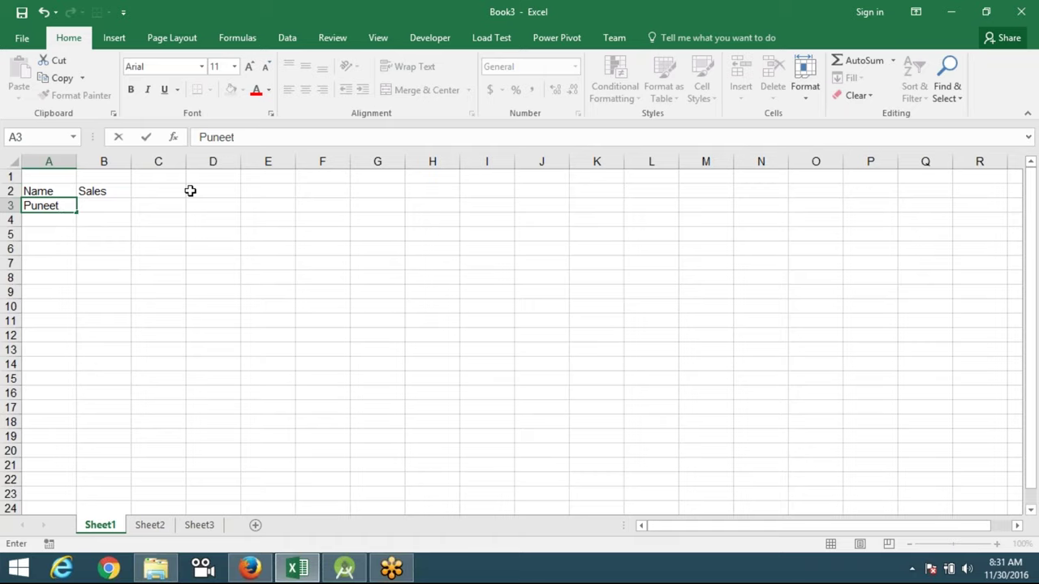
key(Return)
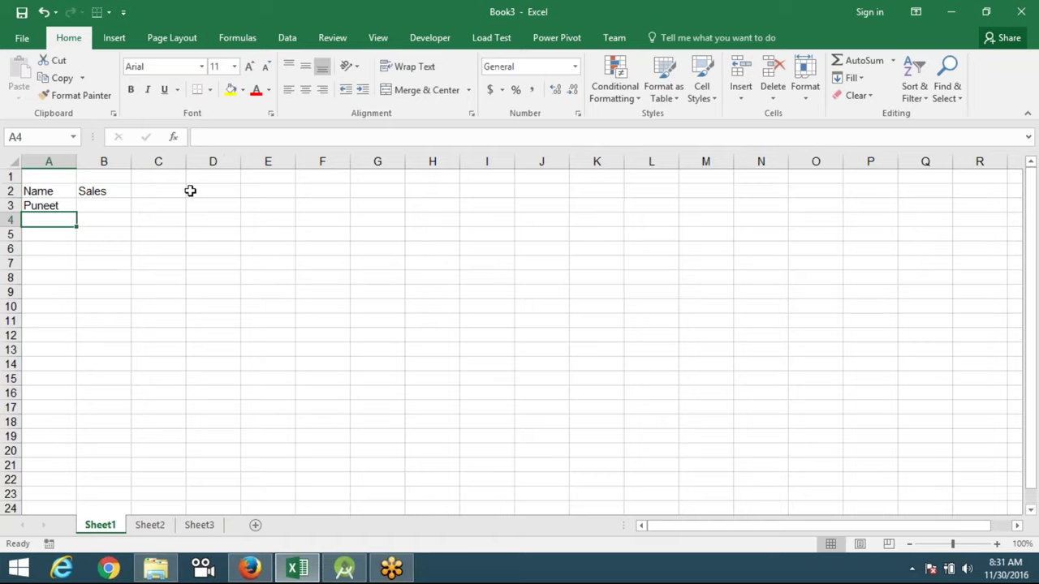
click(65, 204)
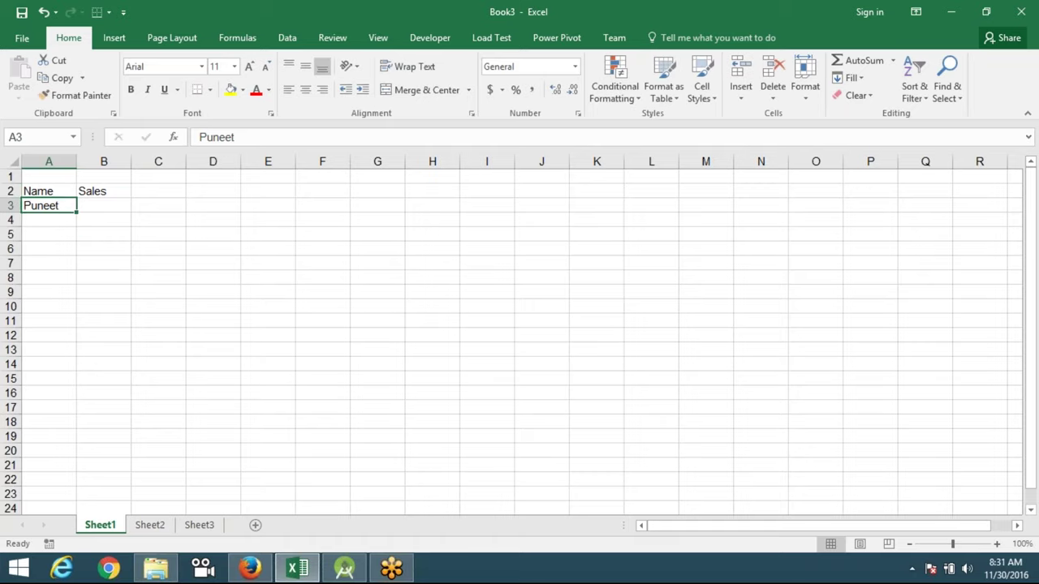
drag(73, 213, 77, 280)
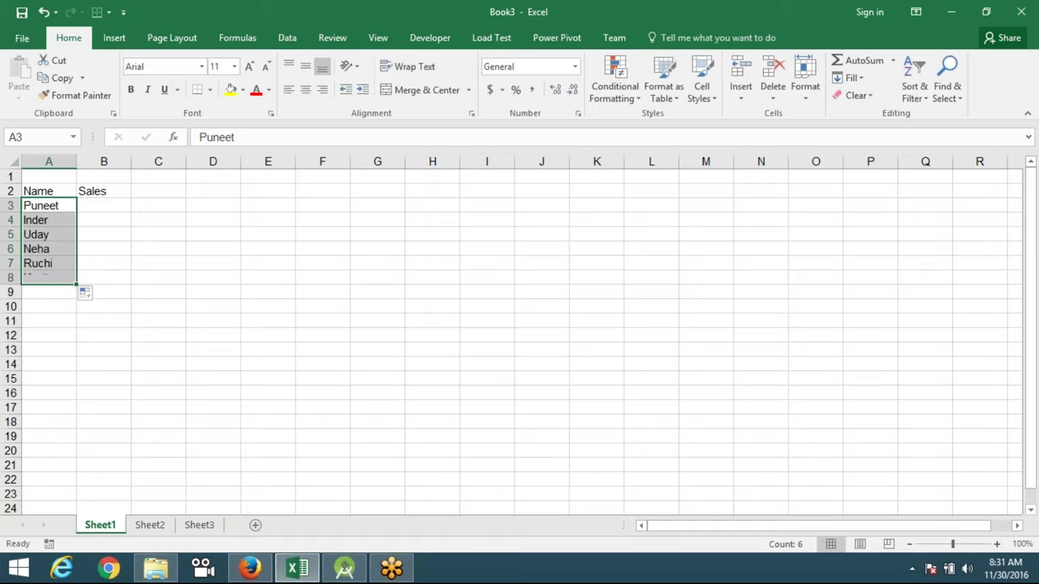
- Enter =RANDBETWEEN(10,90) in B3 and fill it down to B8
click(106, 205)
text(=ra)
key(Down)
key(Tab)
text(10,90)
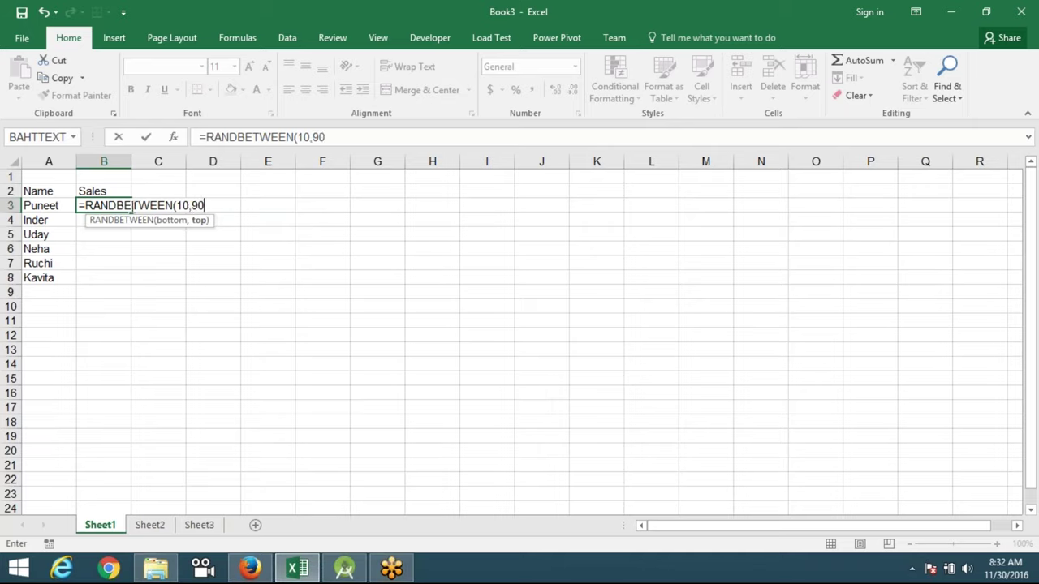
key(Return)
click(127, 206)
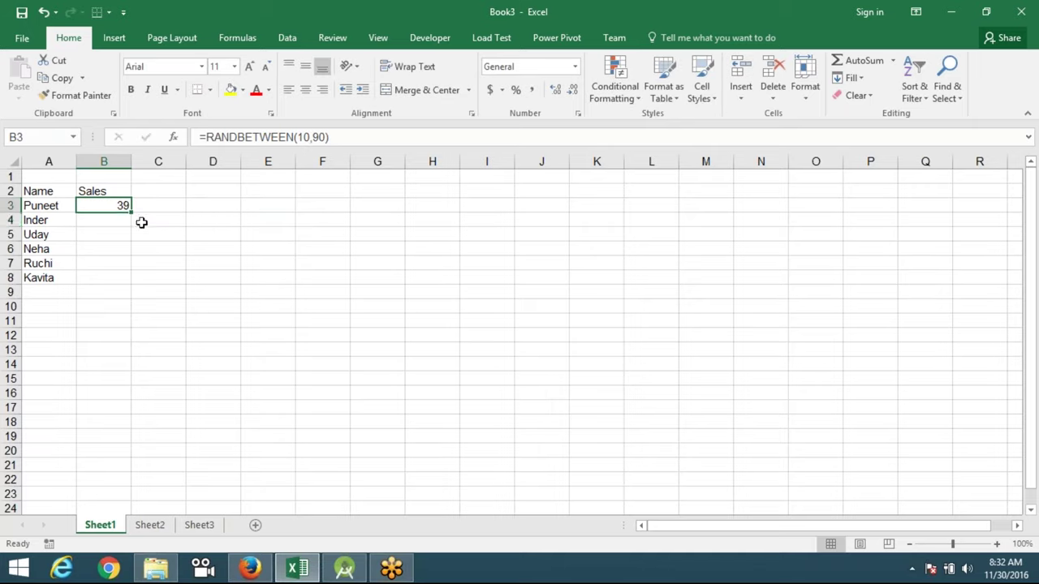
drag(134, 219, 128, 280)
- Copy A2:B8 and paste it back as values to fix the random sales
drag(52, 190, 122, 279)
key(ctrl+c)
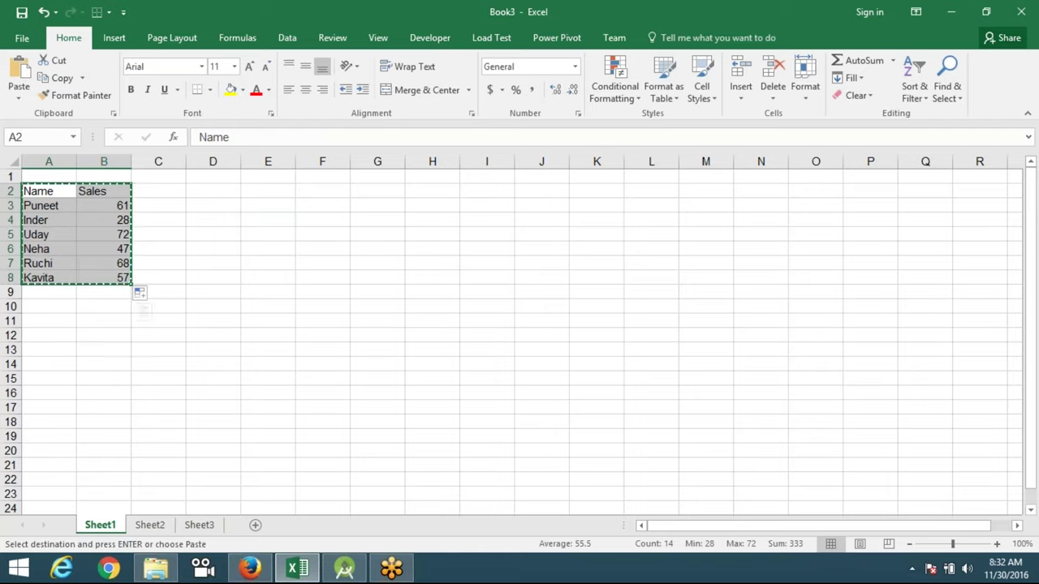
click(19, 98)
click(17, 197)
key(Escape)
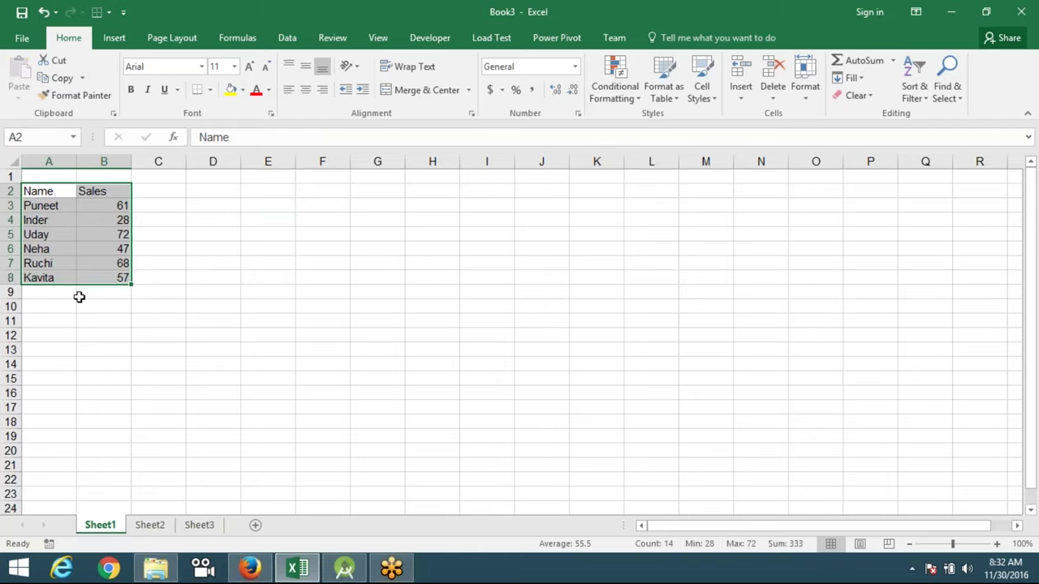
- Add Month and Sales headers in A13:B13 and fill the months Jan to Dec down A14:A25
click(41, 354)
text(Mo)
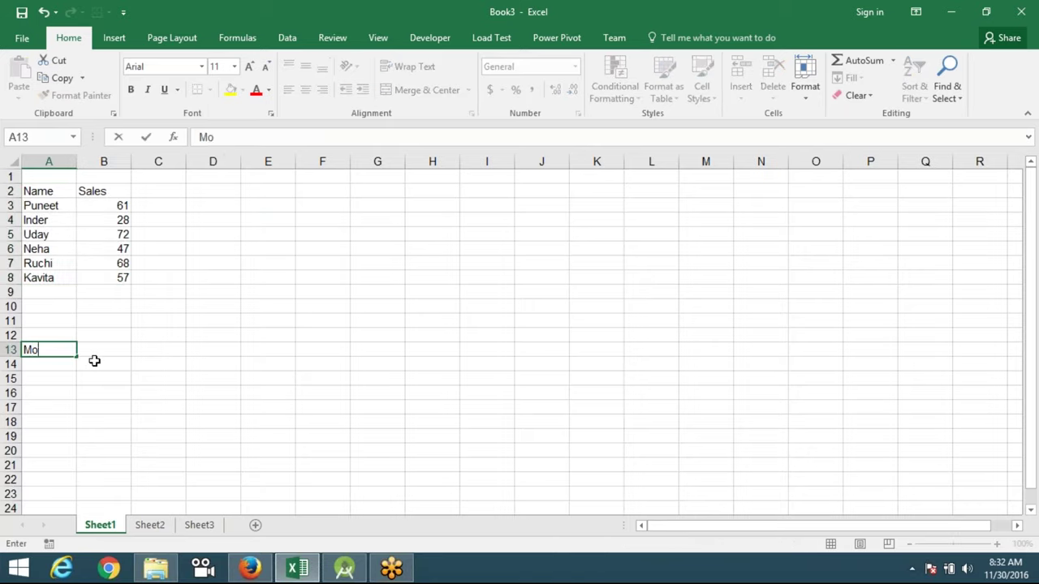
key(Return)
key(Up)
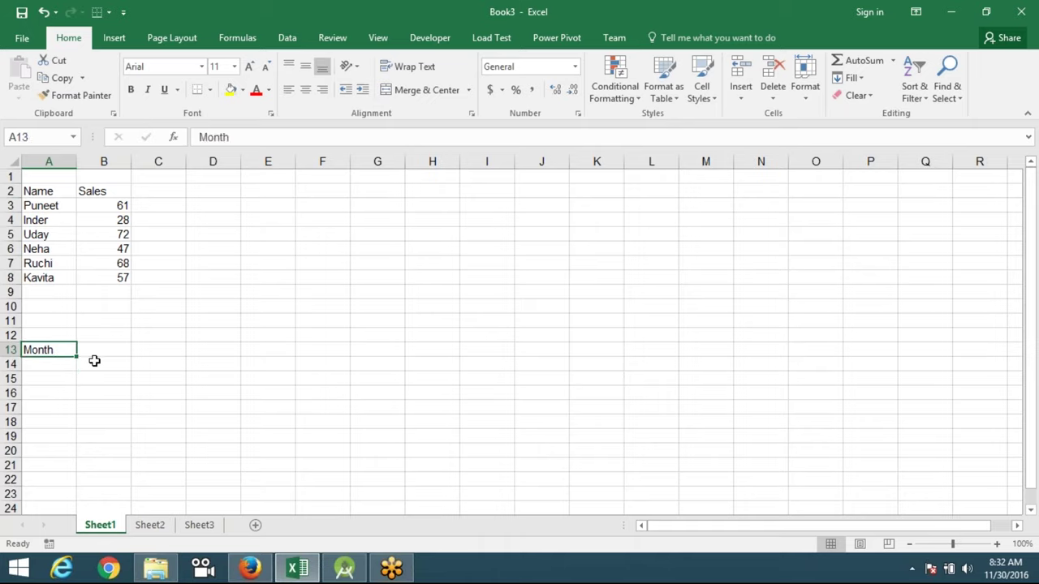
key(Right)
text(SA)
key(Return)
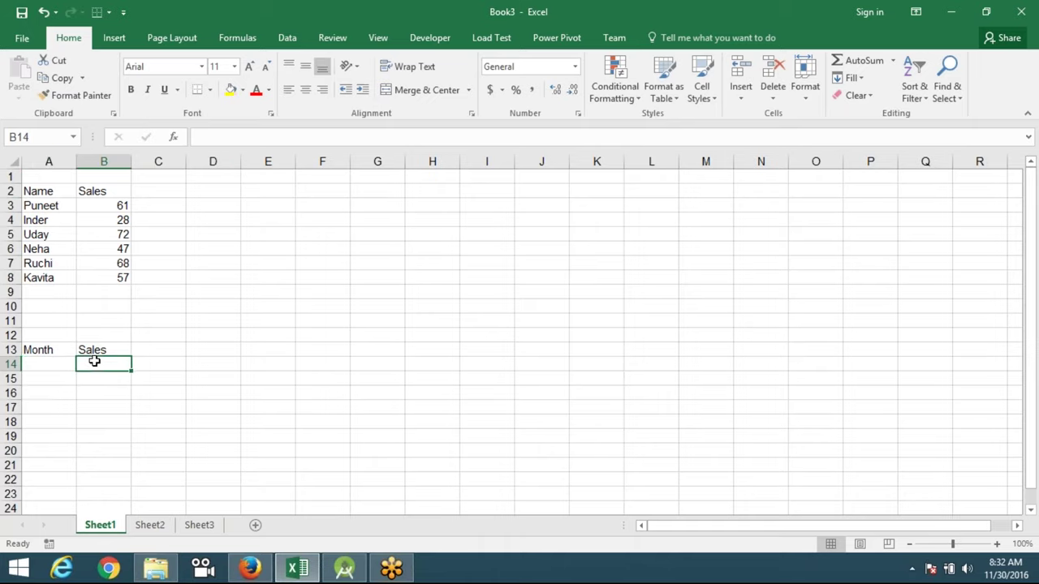
key(Left)
text(Jan)
key(Return)
key(Up)
scroll(72, 291, down, 2)
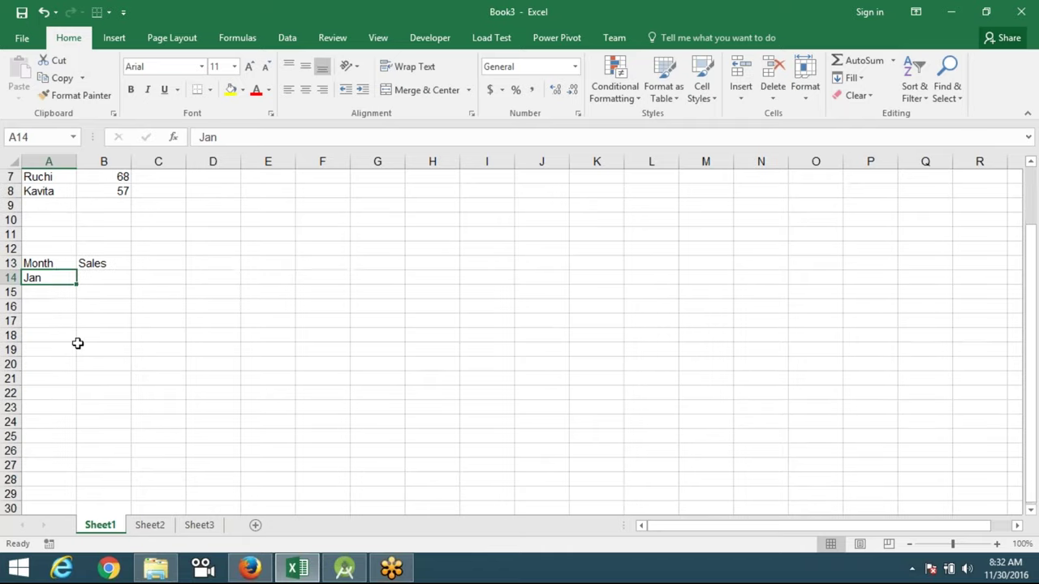
drag(74, 288, 84, 442)
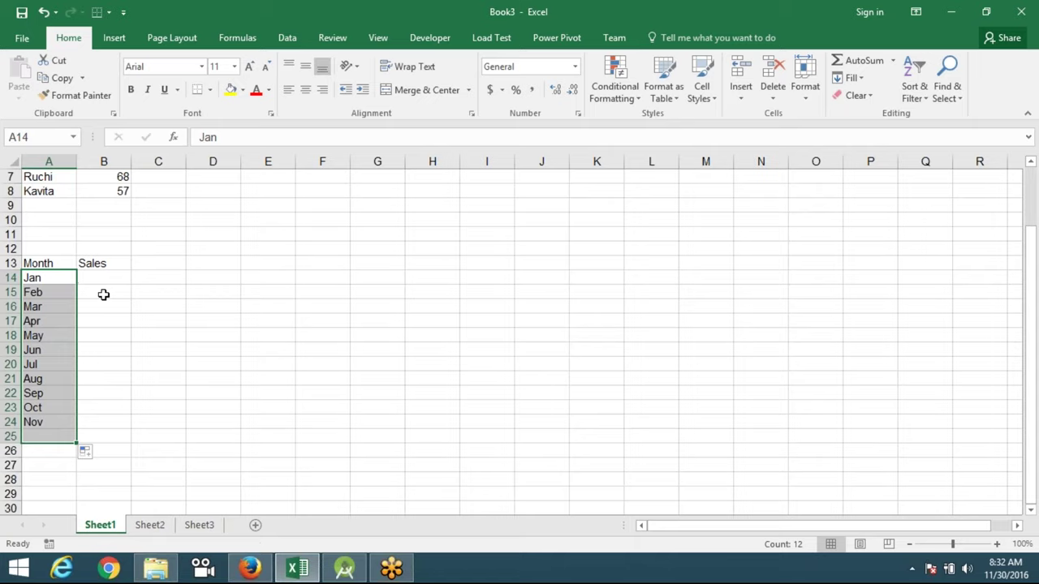
- Fill B14:B25 with =RANDBETWEEN(10,90) random monthly sales
click(104, 277)
text(=ra)
key(Down)
key(Down)
key(Tab)
text(10,90)
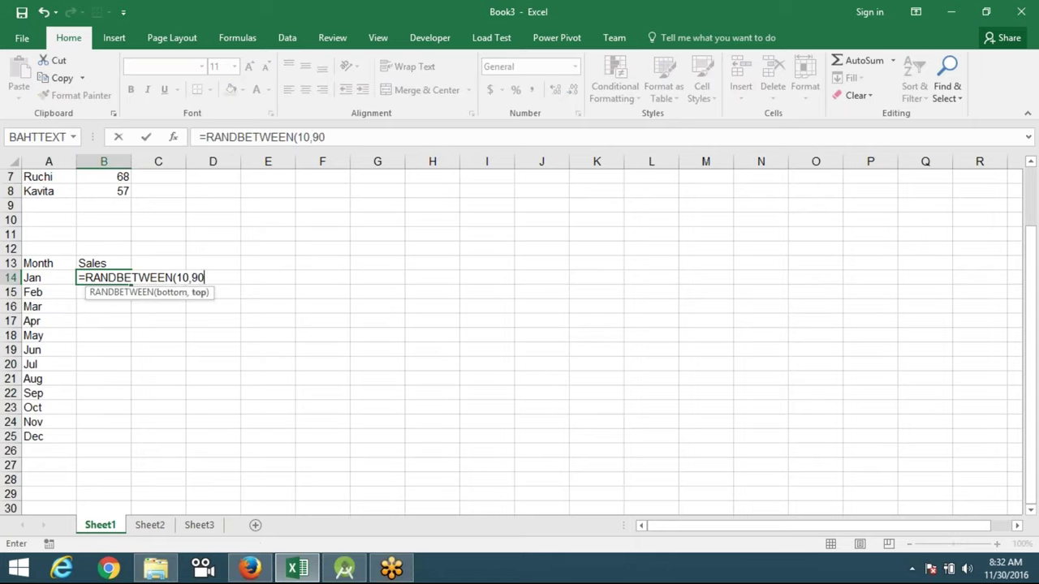
key(Return)
click(123, 278)
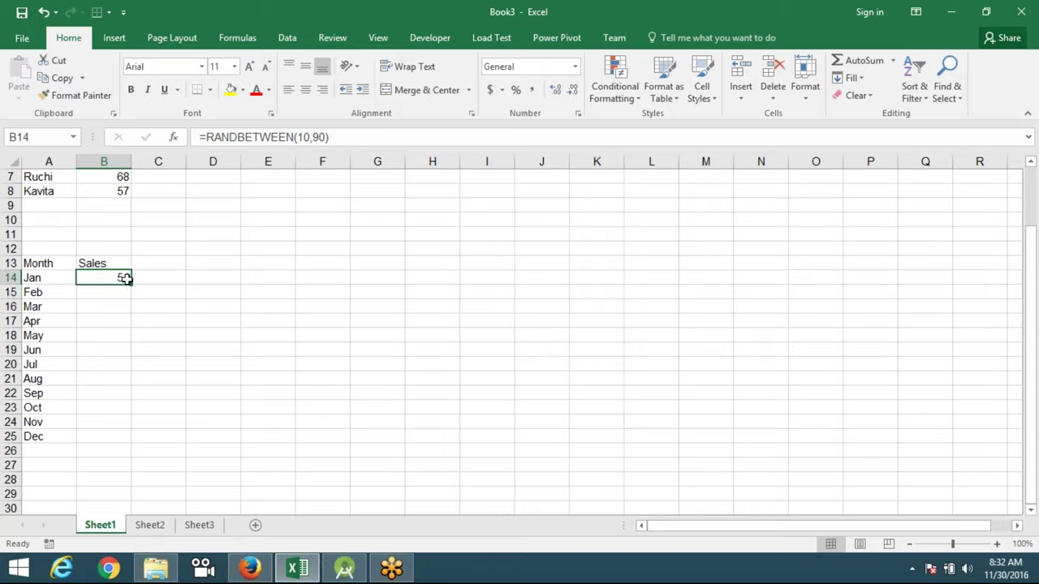
double_click(131, 284)
- Paste the Sales figures back as fixed values, then select the A13:B25 table
key(ctrl+c)
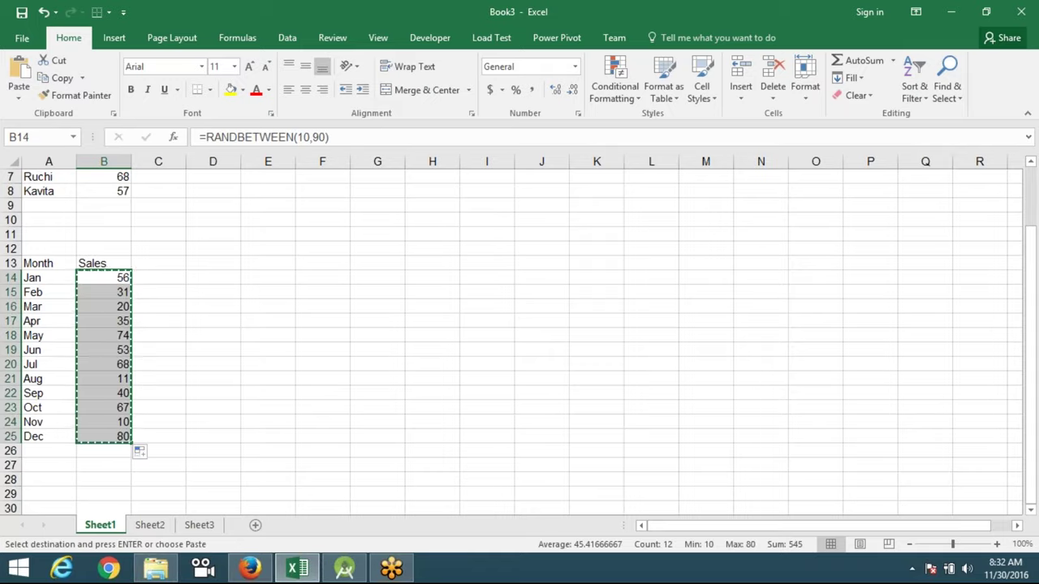
click(19, 98)
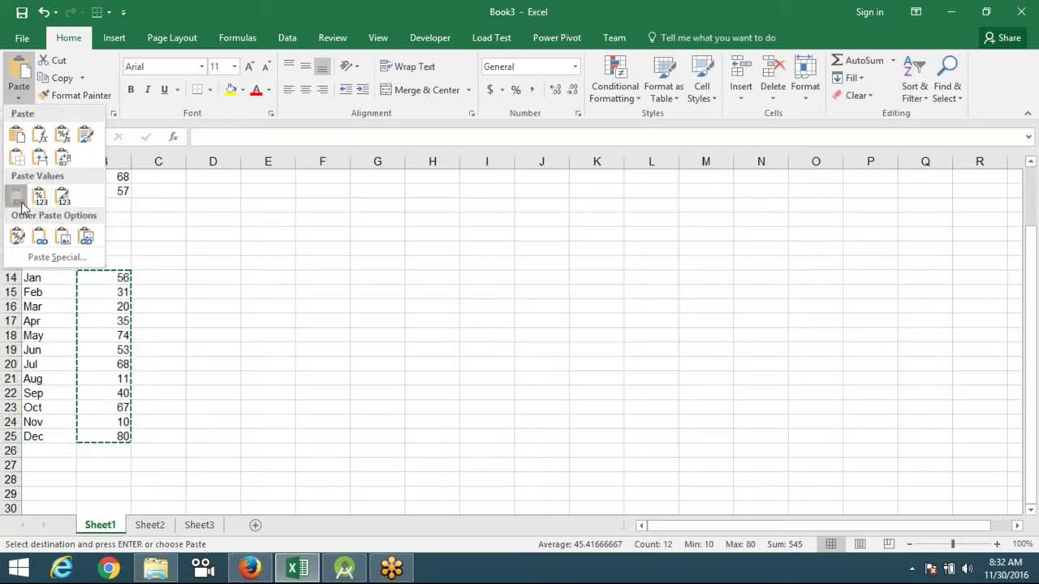
click(20, 198)
click(166, 249)
key(Escape)
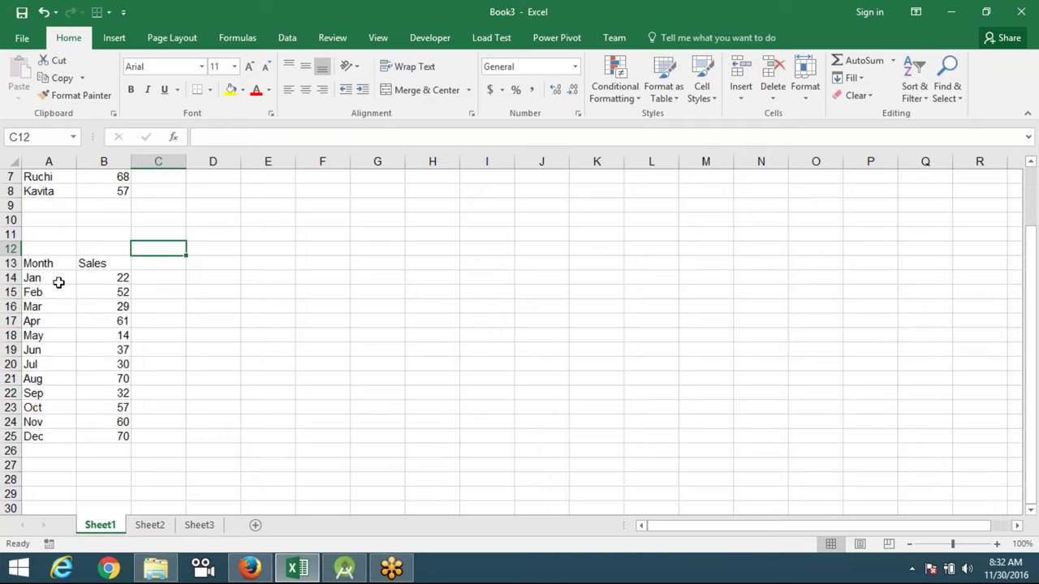
click(61, 270)
drag(66, 278, 104, 440)
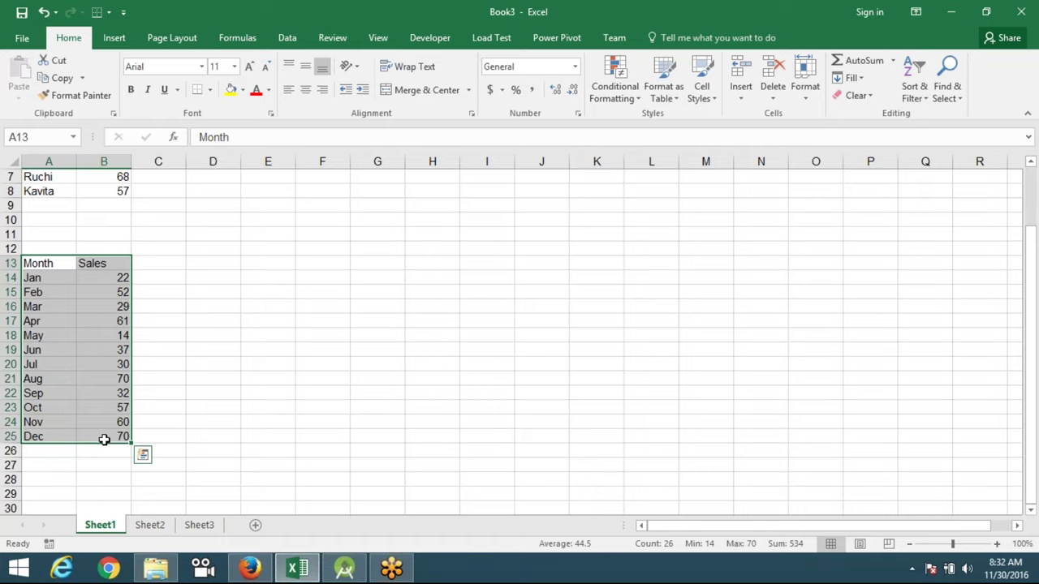
click(142, 455)
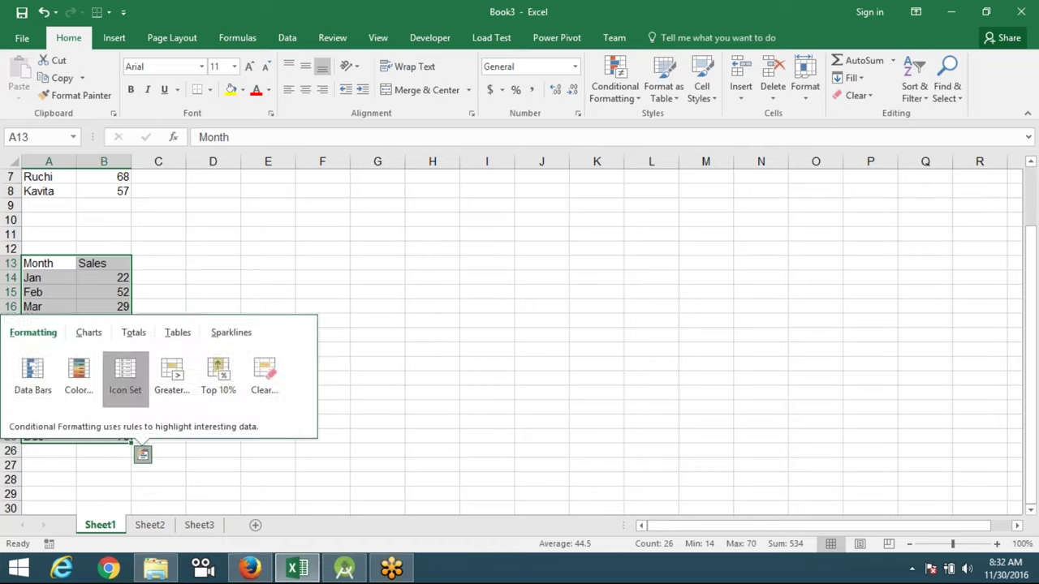
click(122, 388)
click(112, 321)
key(ctrl+z)
click(122, 319)
click(121, 349)
scroll(121, 349, up, 2)
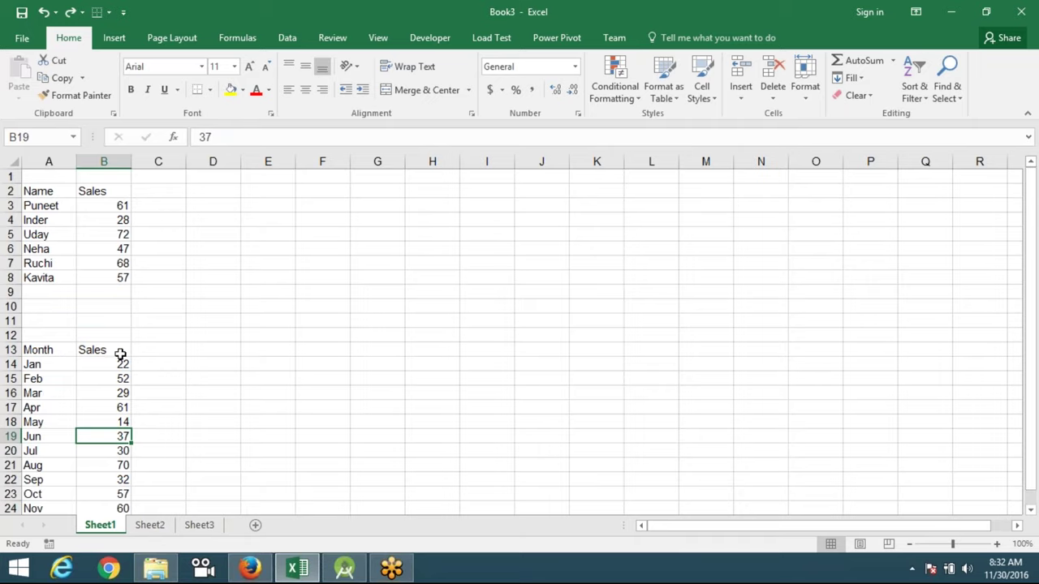
click(123, 362)
key(ctrl+shift+Down)
key(ctrl+c)
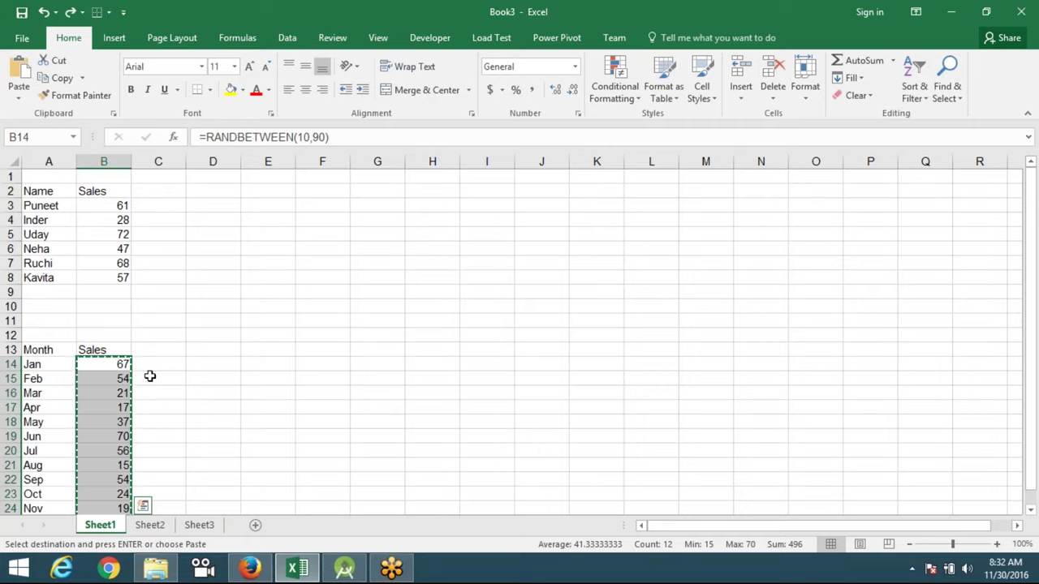
key(ctrl+alt+v)
key(v)
key(Return)
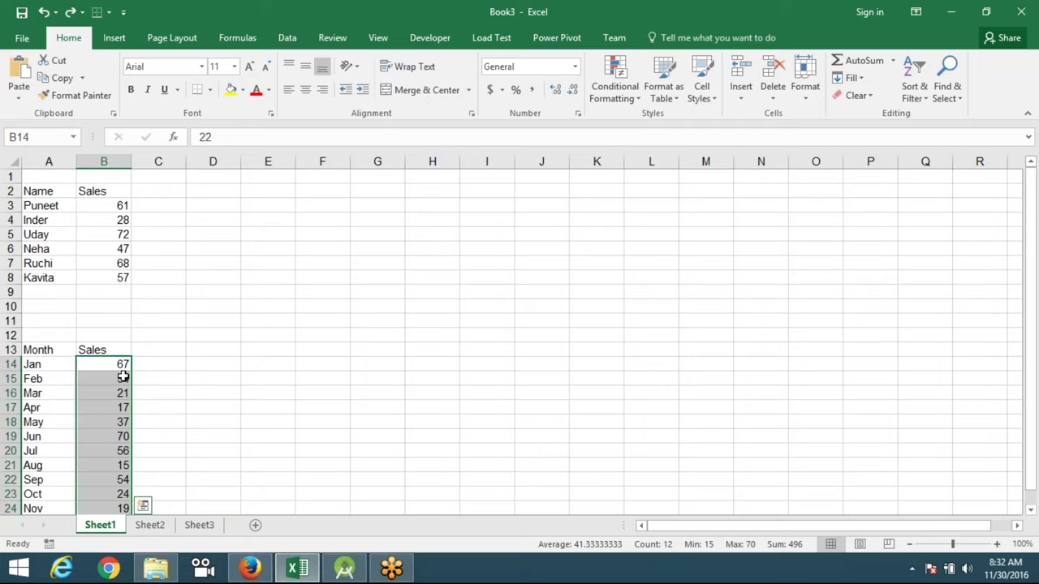
click(616, 91)
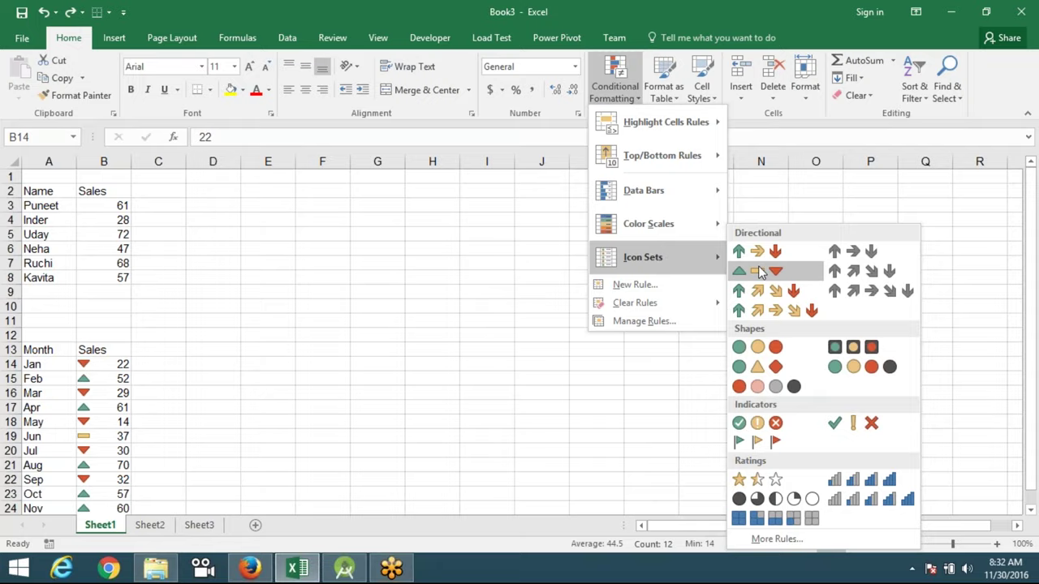
click(756, 252)
click(305, 374)
scroll(216, 376, down, 2)
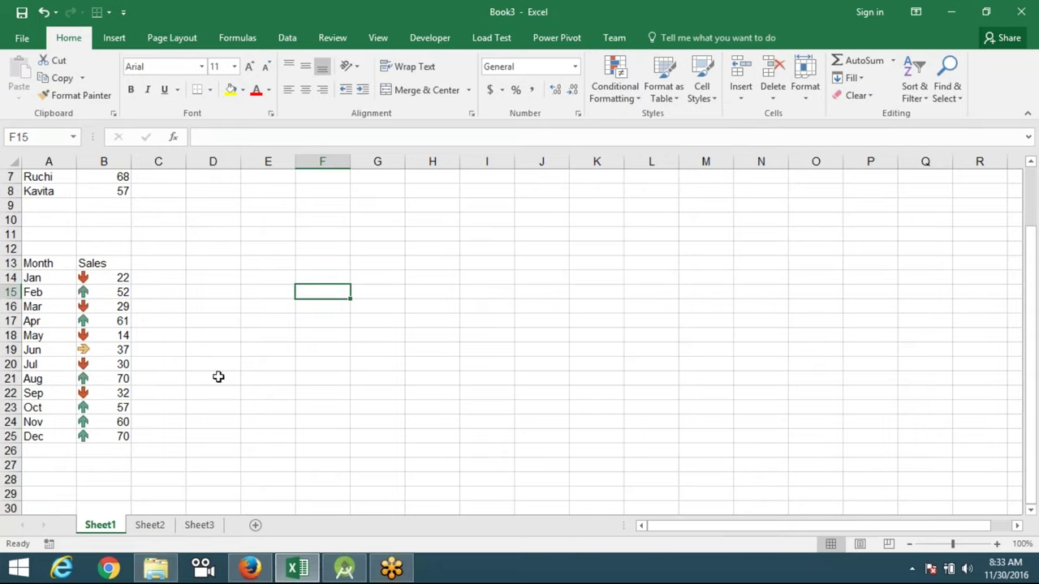
key(ctrl+z)
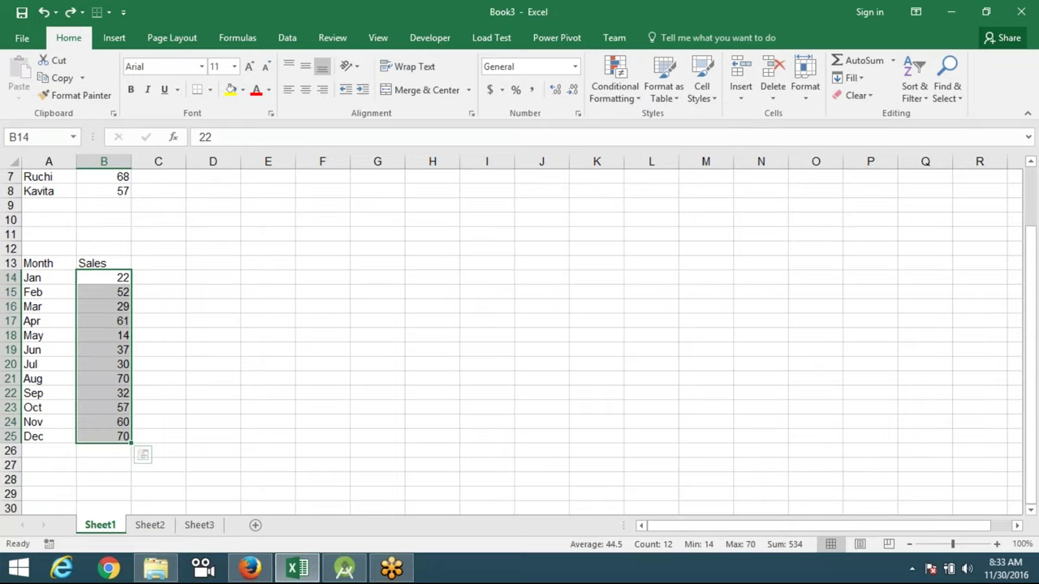
scroll(74, 300, up, 2)
- Insert a 2-D pie chart from the Name/Sales table
drag(37, 189, 117, 278)
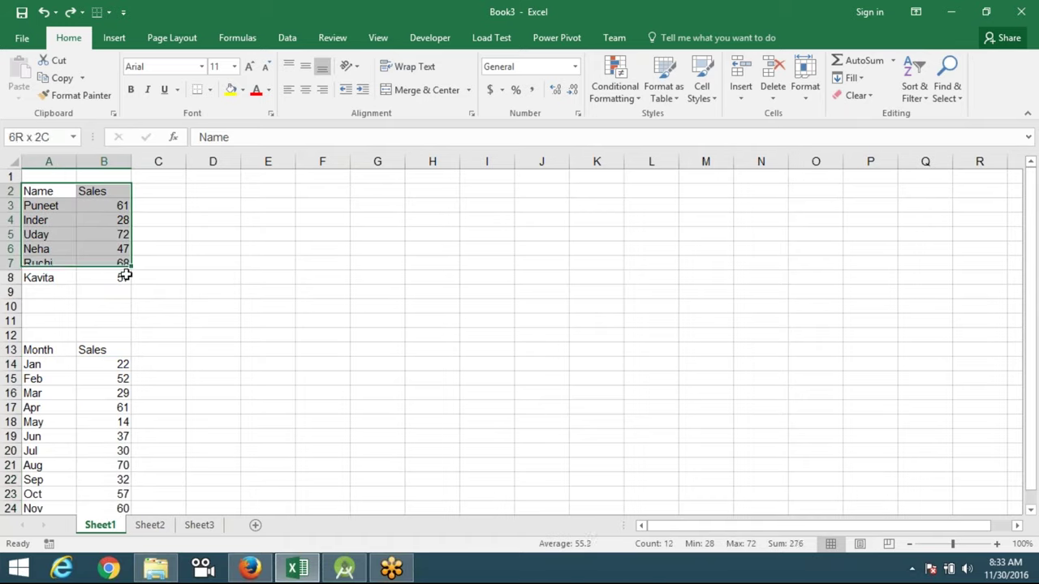
click(114, 38)
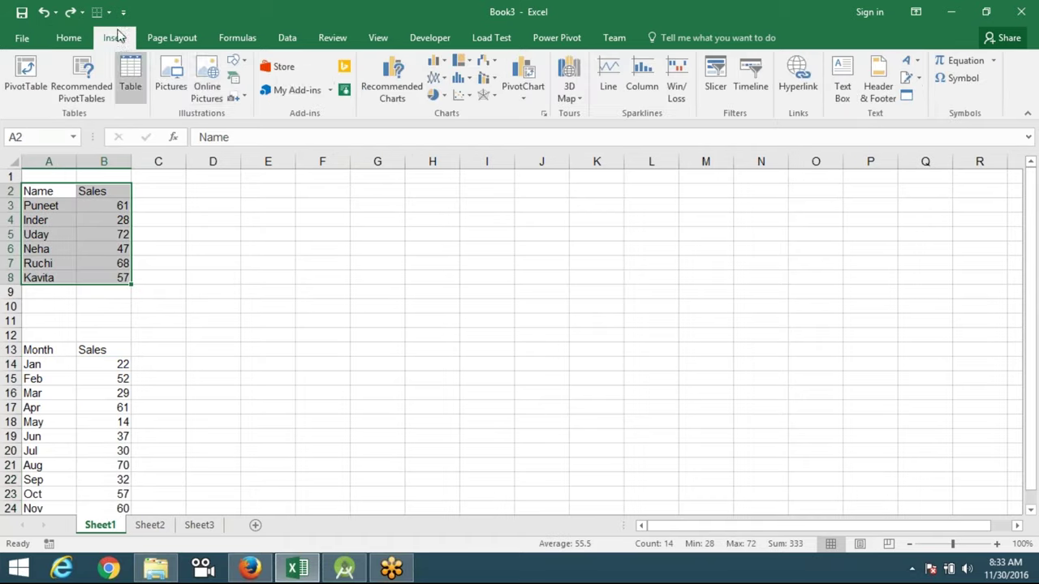
click(443, 97)
click(444, 142)
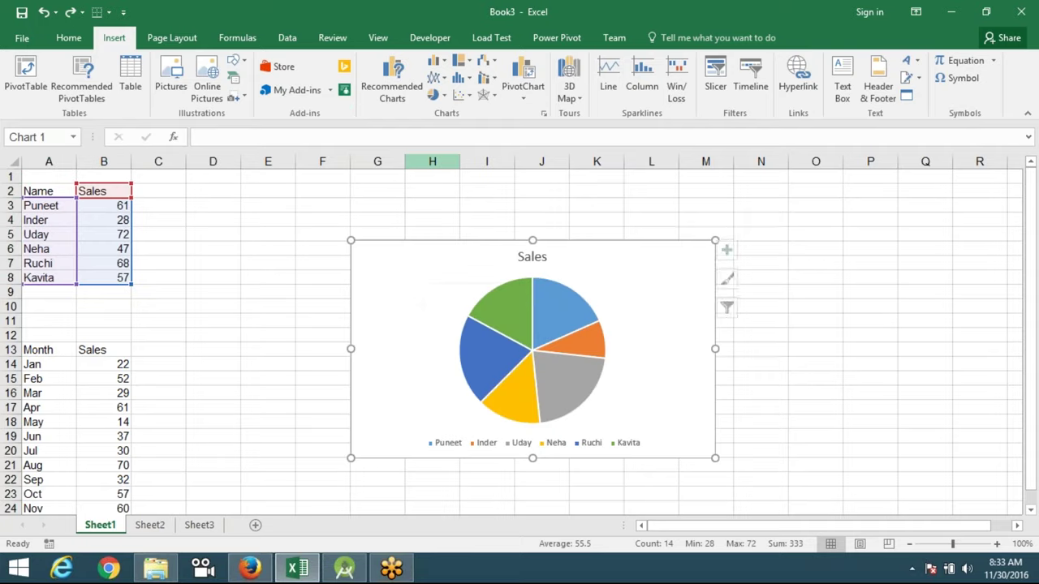
- Move the pie chart up beside the Name table and shrink it
mouse_move(441, 262)
mouse_down()
mouse_move(332, 217)
mouse_move(332, 195)
mouse_up()
mouse_move(604, 388)
mouse_down()
mouse_move(467, 314)
mouse_move(463, 327)
mouse_up()
click(288, 408)
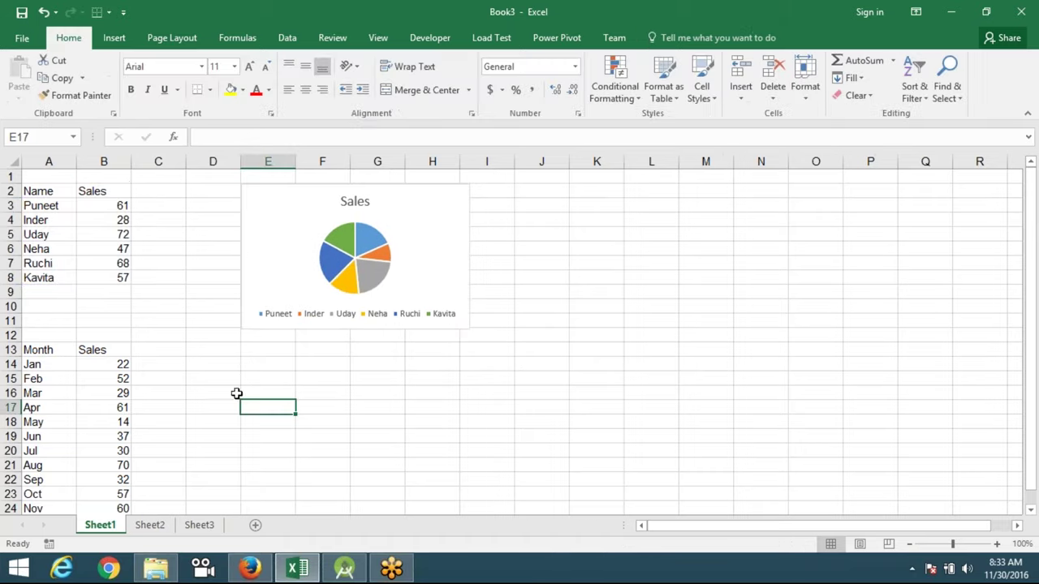
click(47, 353)
- Insert a 3-D clustered column chart of the monthly Sales
click(114, 37)
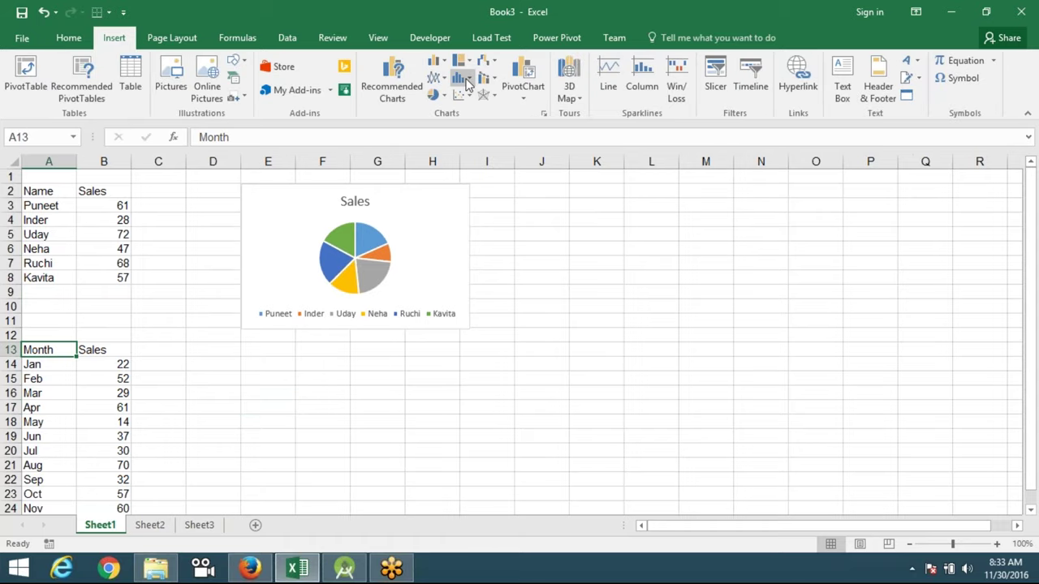
click(436, 61)
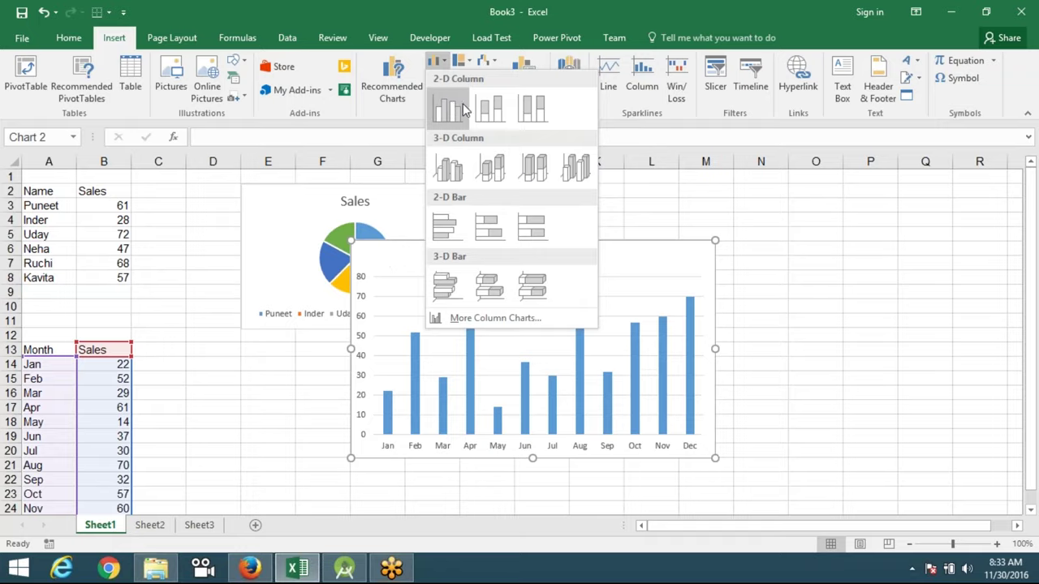
click(451, 177)
scroll(366, 236, down, 4)
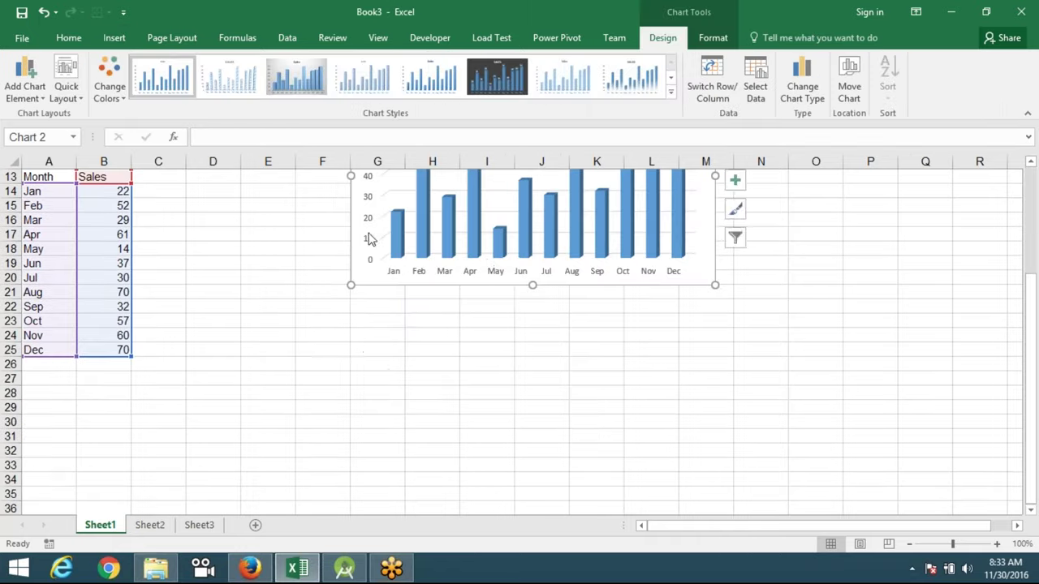
drag(359, 236, 194, 358)
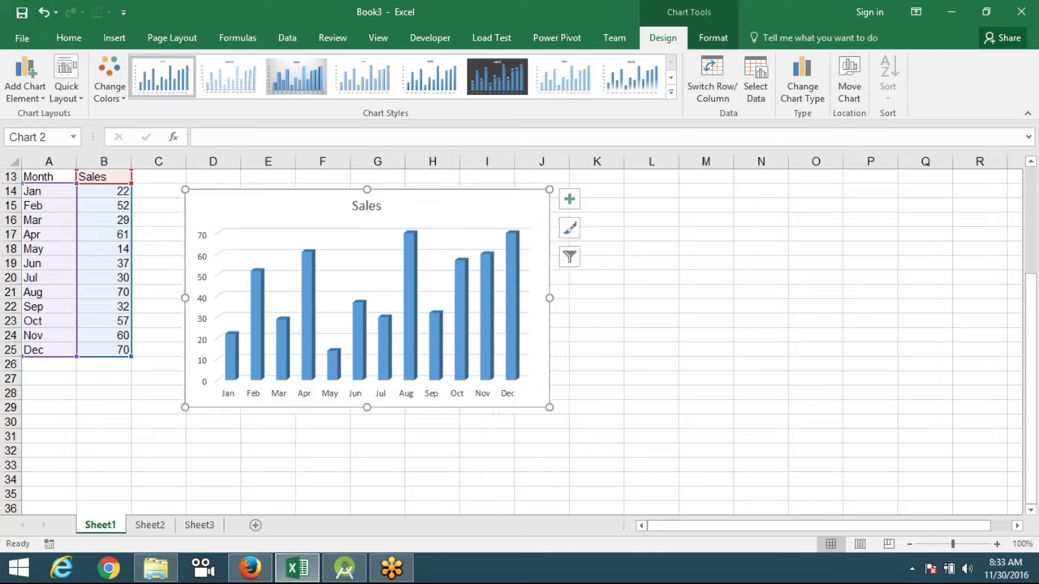
scroll(194, 357, up, 2)
- Shrink the column chart and position it directly below the pie chart
drag(216, 297, 277, 278)
drag(605, 470, 474, 414)
click(605, 415)
scroll(601, 418, up, 2)
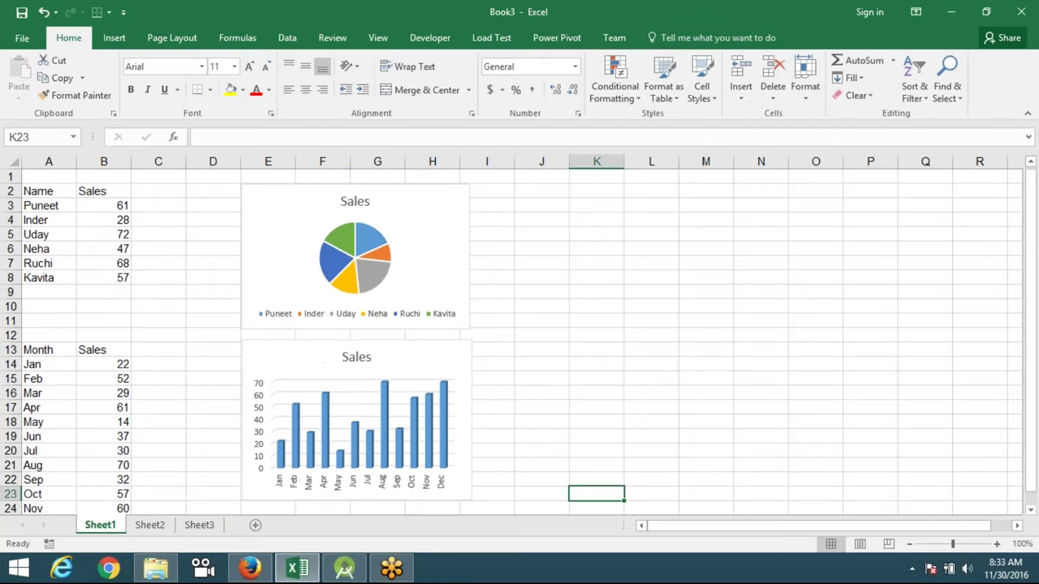
drag(295, 360, 297, 371)
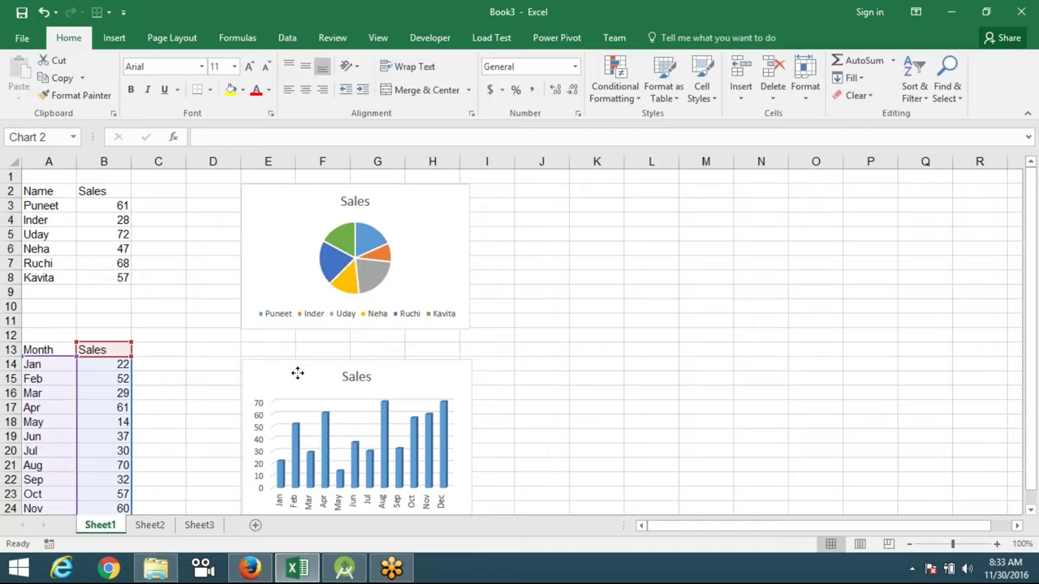
drag(297, 371, 297, 370)
scroll(410, 420, down, 2)
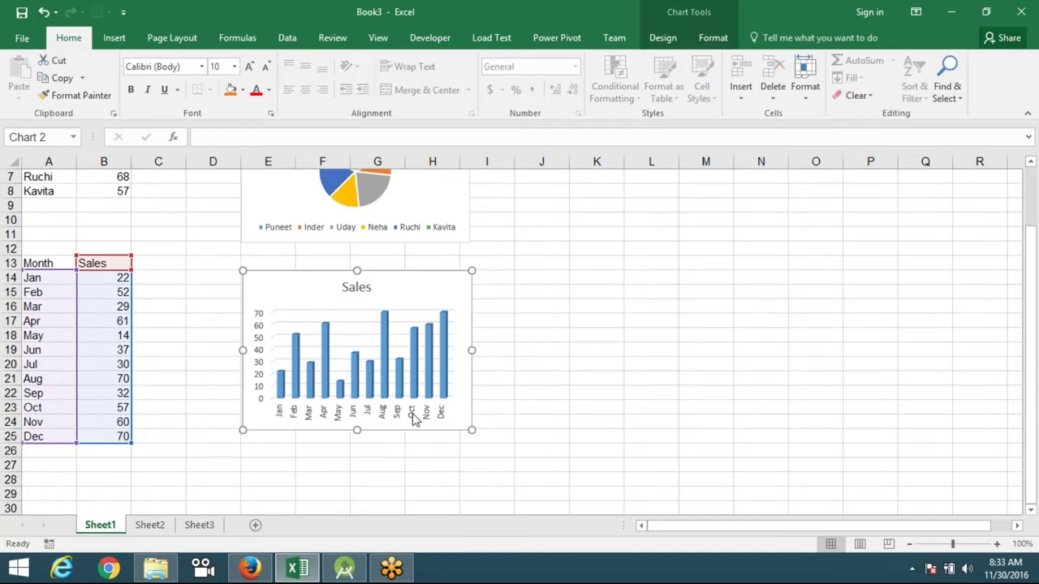
click(508, 442)
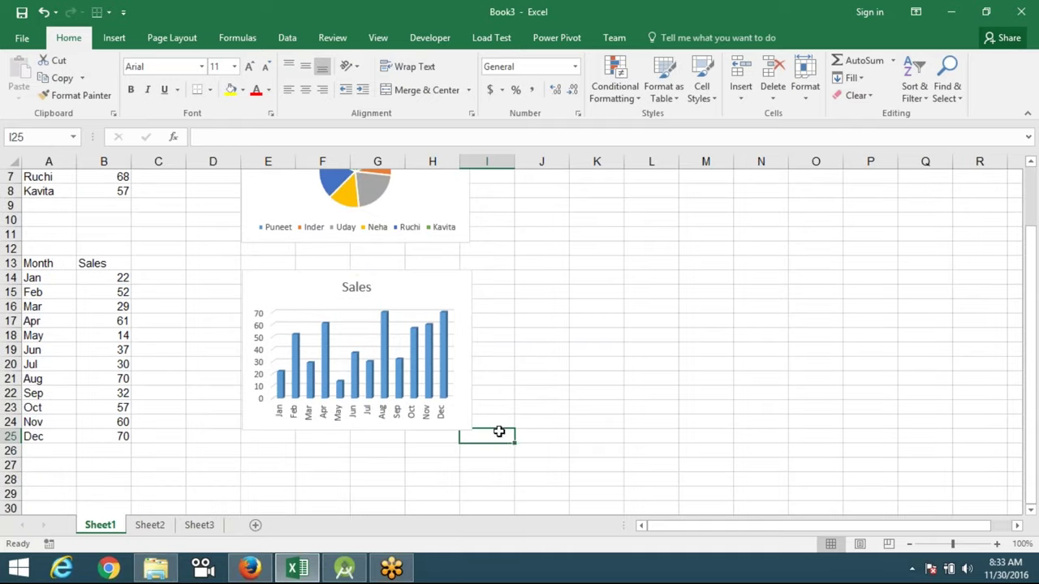
scroll(499, 432, up, 2)
click(237, 38)
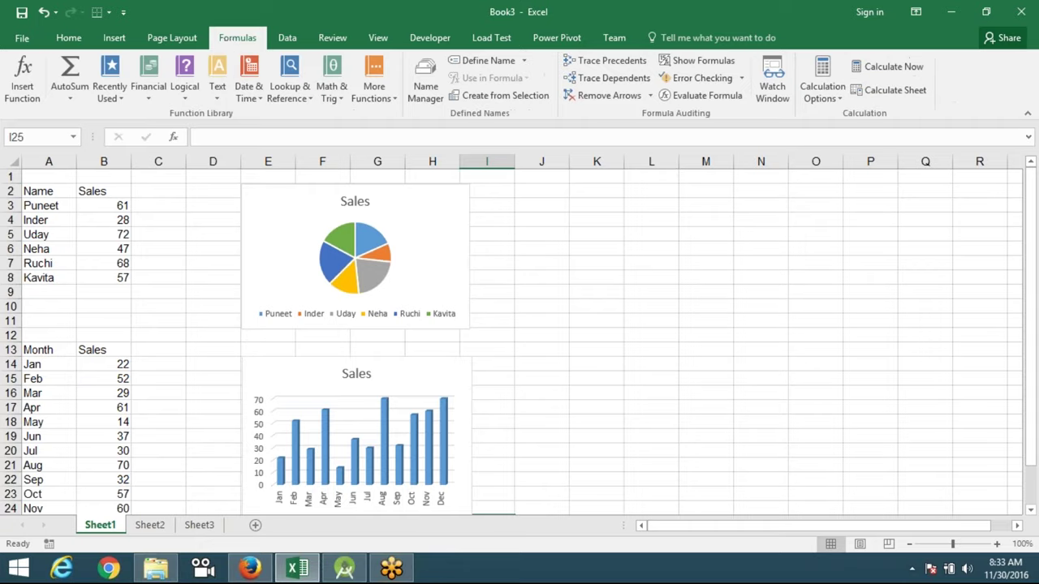
- Uncheck Gridlines View in Page Layout's Sheet Options to leave a plain white sheet
click(171, 37)
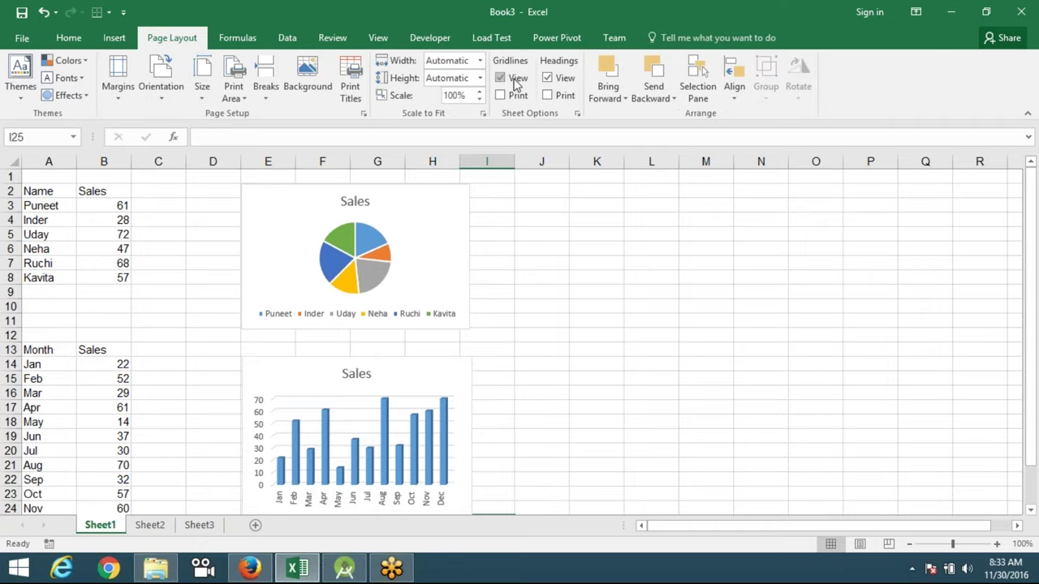
drag(513, 290, 600, 292)
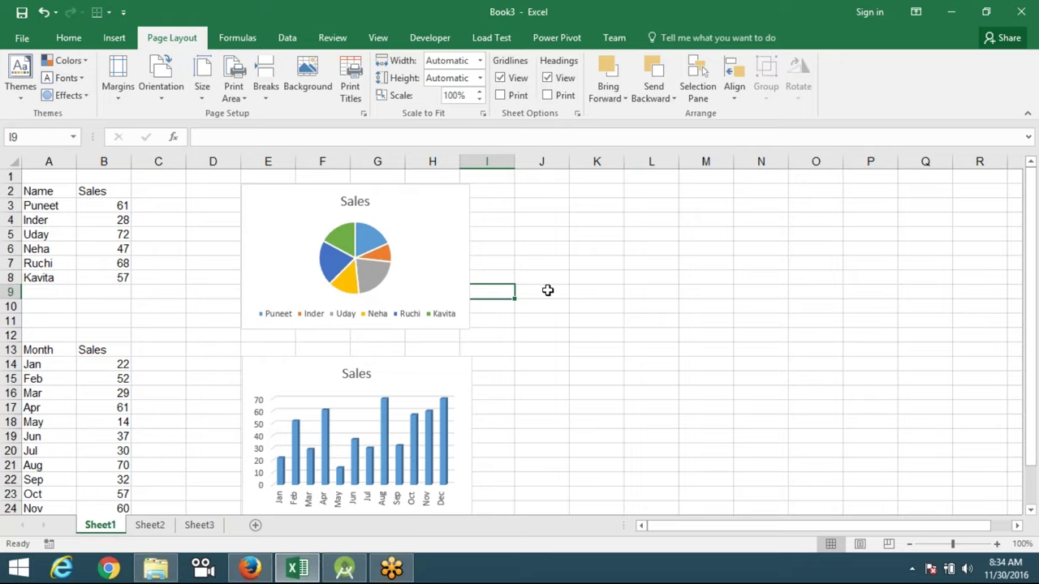
click(499, 79)
click(591, 306)
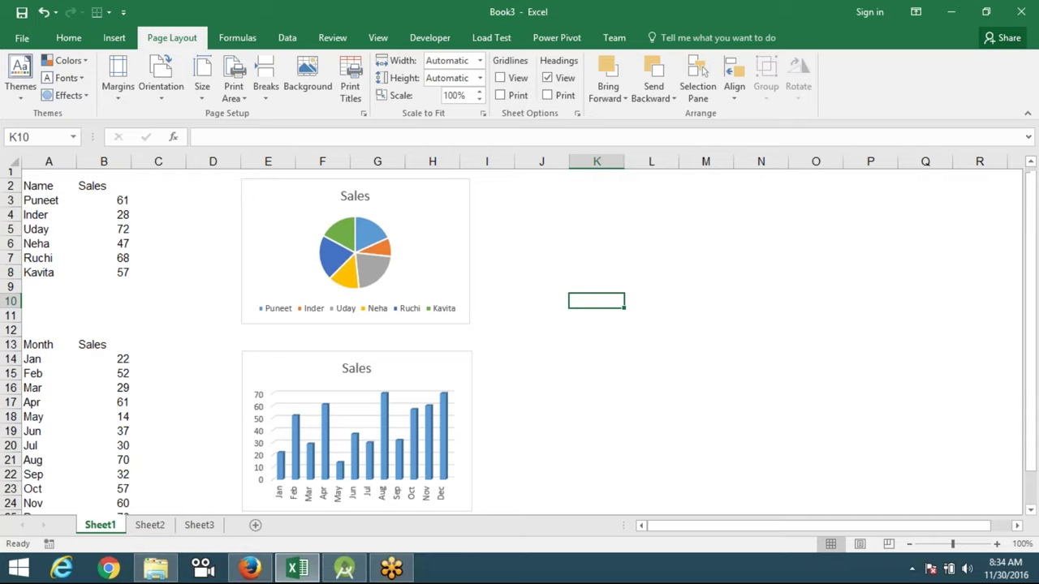
scroll(576, 313, down, 4)
scroll(571, 314, up, 4)
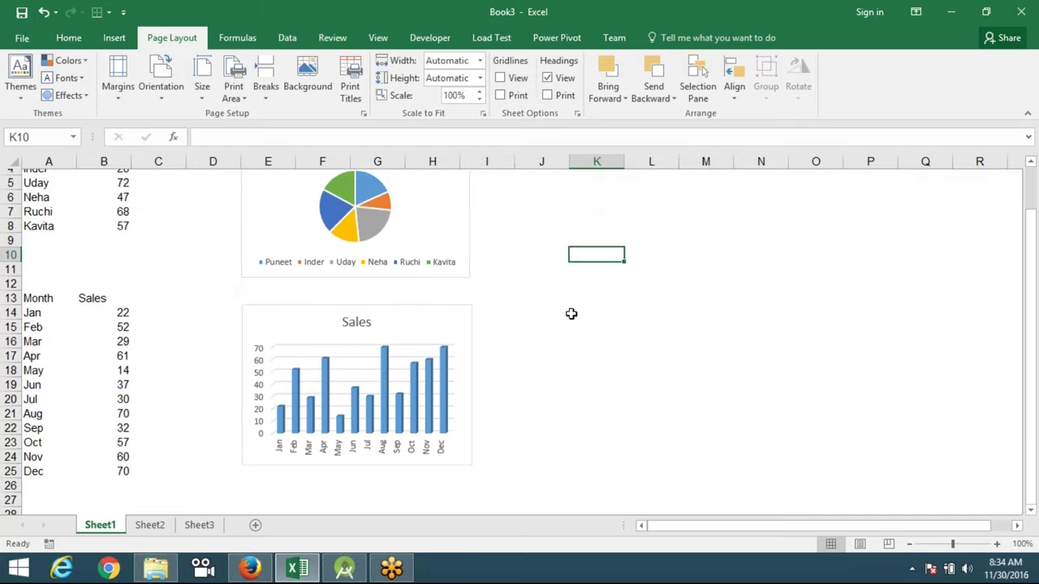
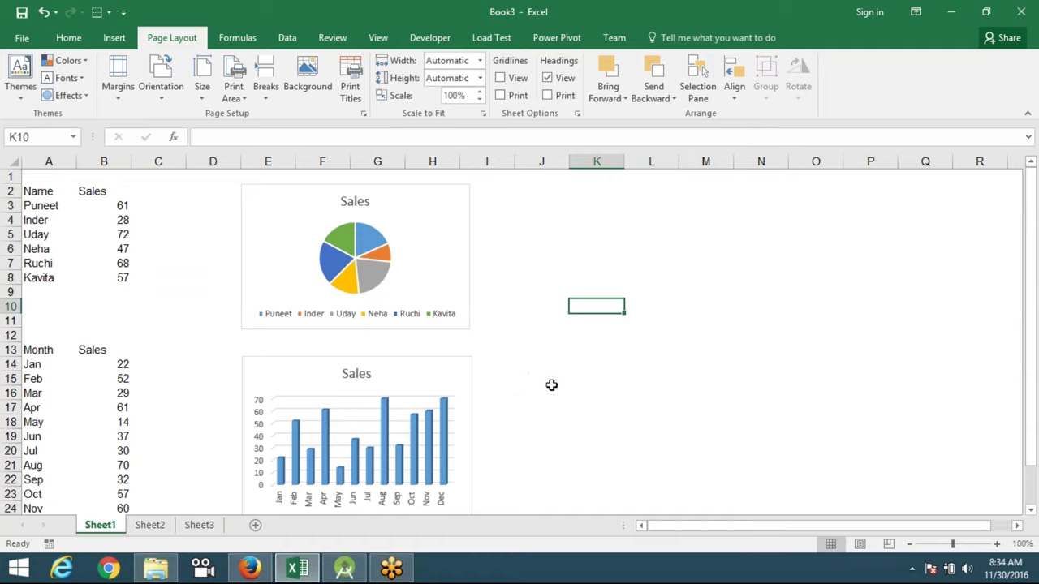
- Copy the cells behind the Sales pie chart and paste them as a linked picture at Sheet2 D3
mouse_move(225, 177)
mouse_down()
mouse_move(226, 192)
mouse_move(432, 176)
mouse_move(487, 336)
mouse_up()
key(ctrl+c)
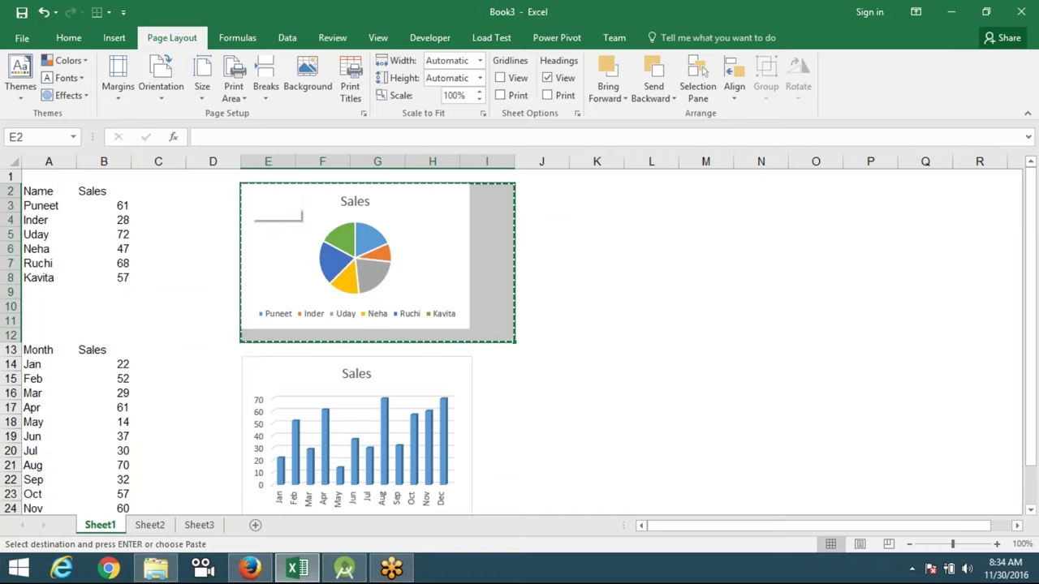
click(171, 526)
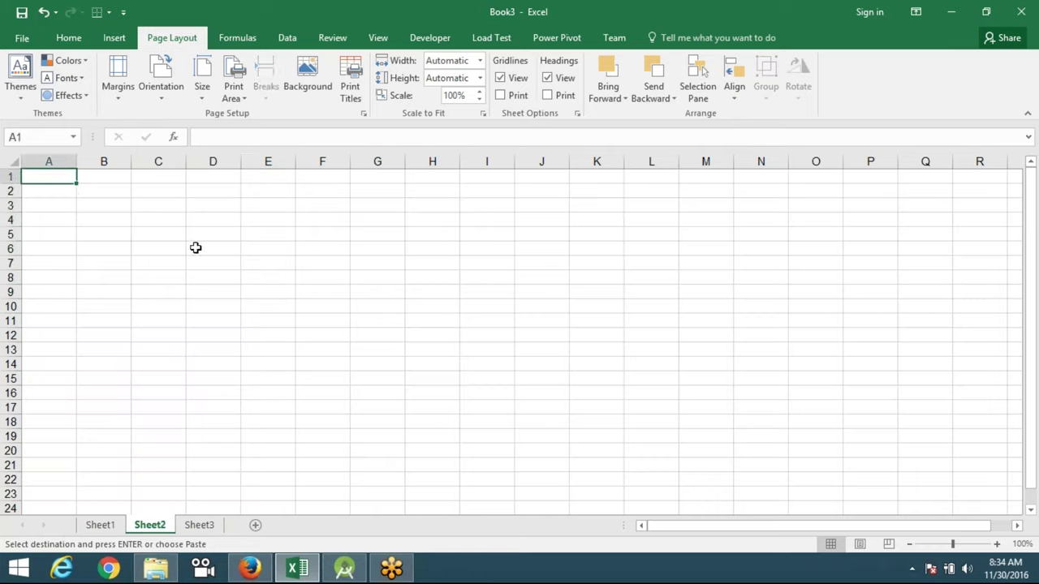
click(196, 206)
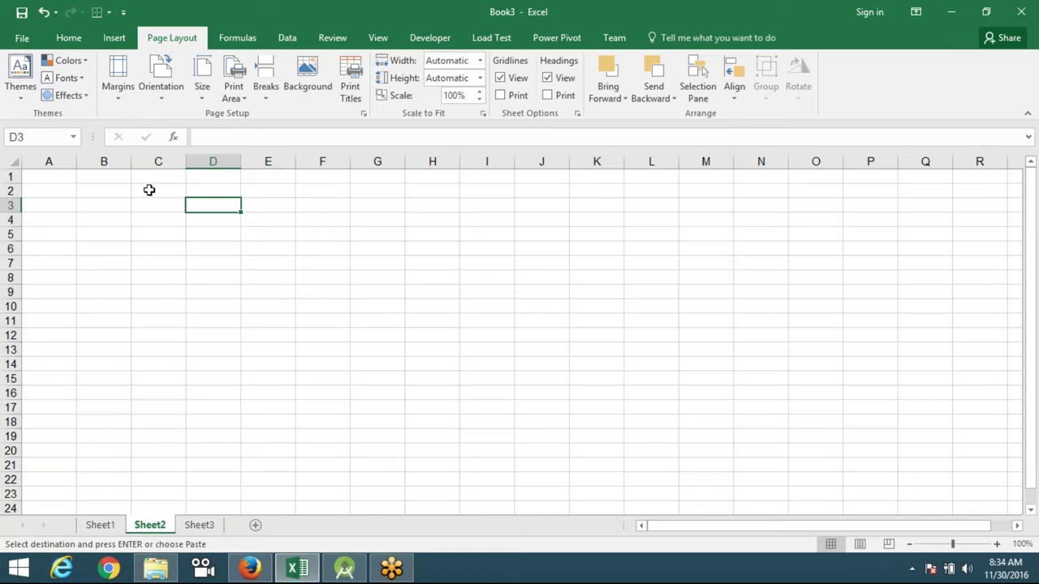
click(25, 96)
click(71, 39)
click(69, 38)
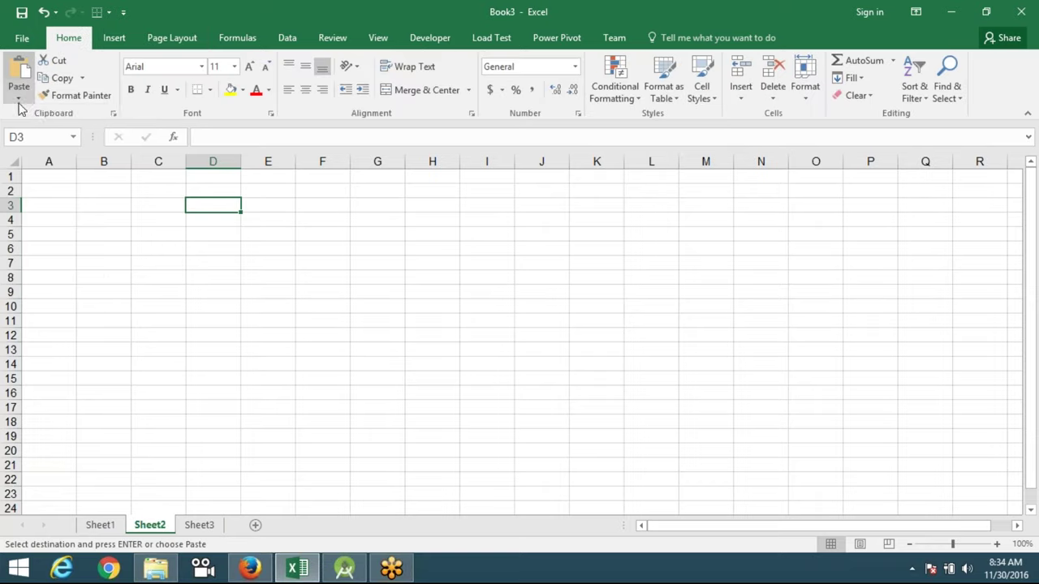
click(19, 91)
click(85, 236)
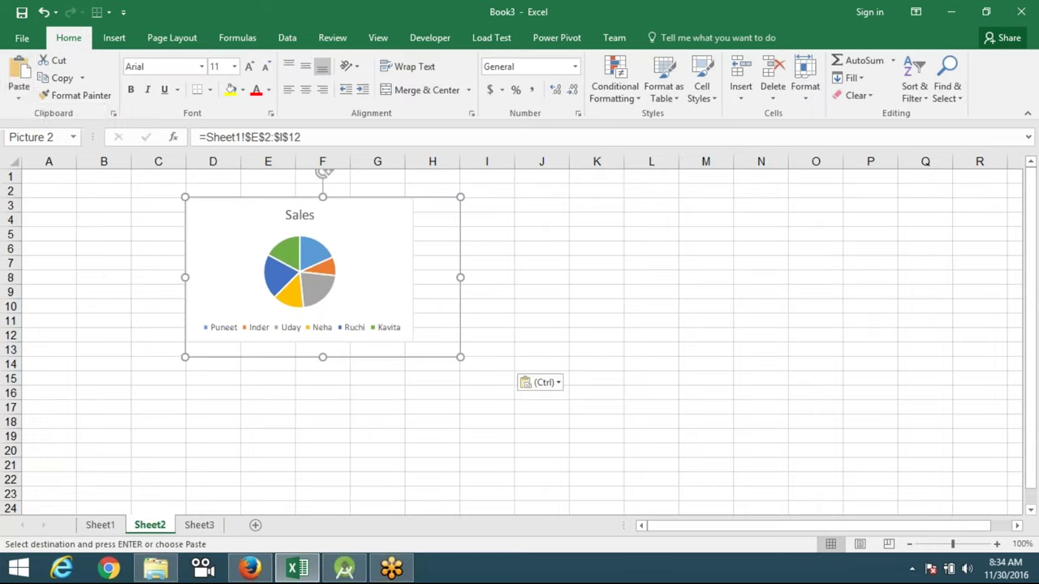
click(243, 387)
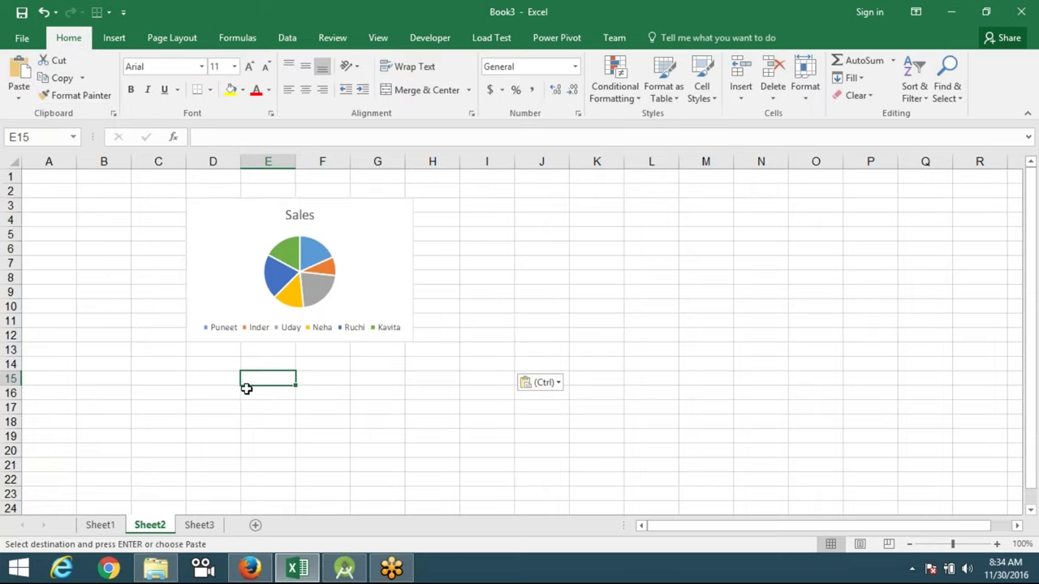
click(99, 525)
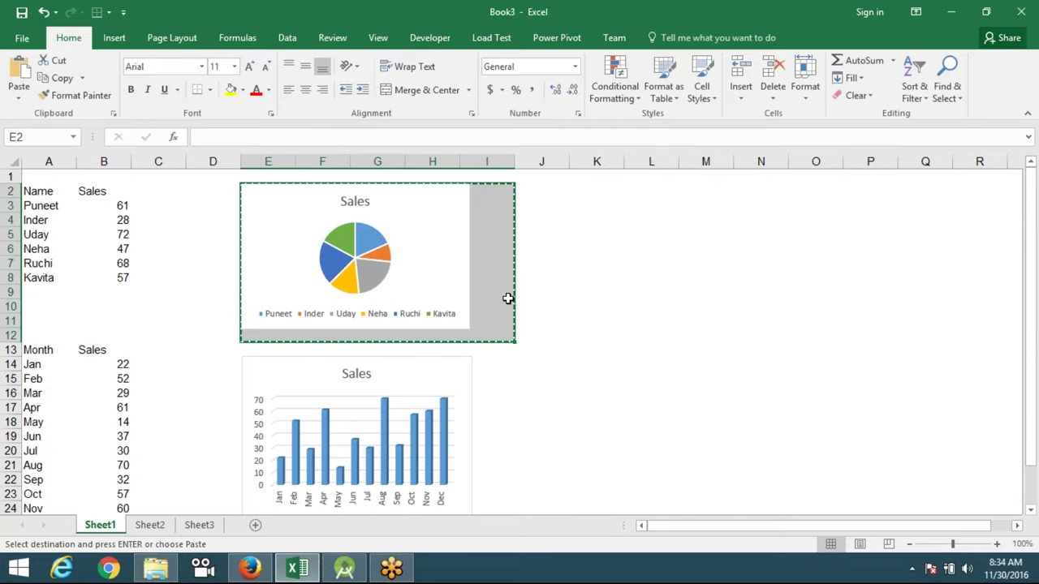
- Widen column H and shrink the pie chart to fit columns E–H
drag(508, 298, 507, 299)
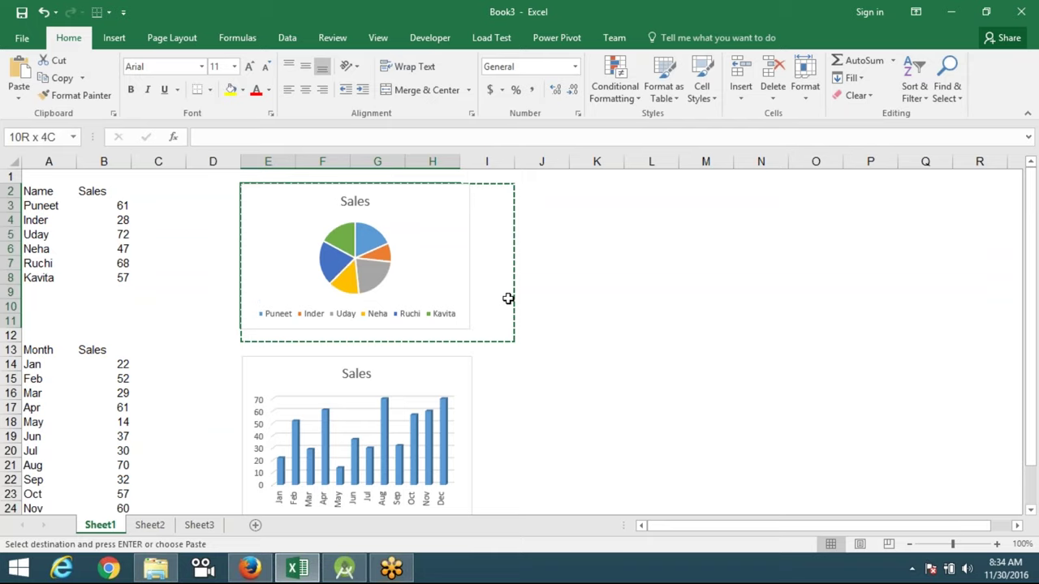
drag(508, 299, 490, 256)
click(466, 260)
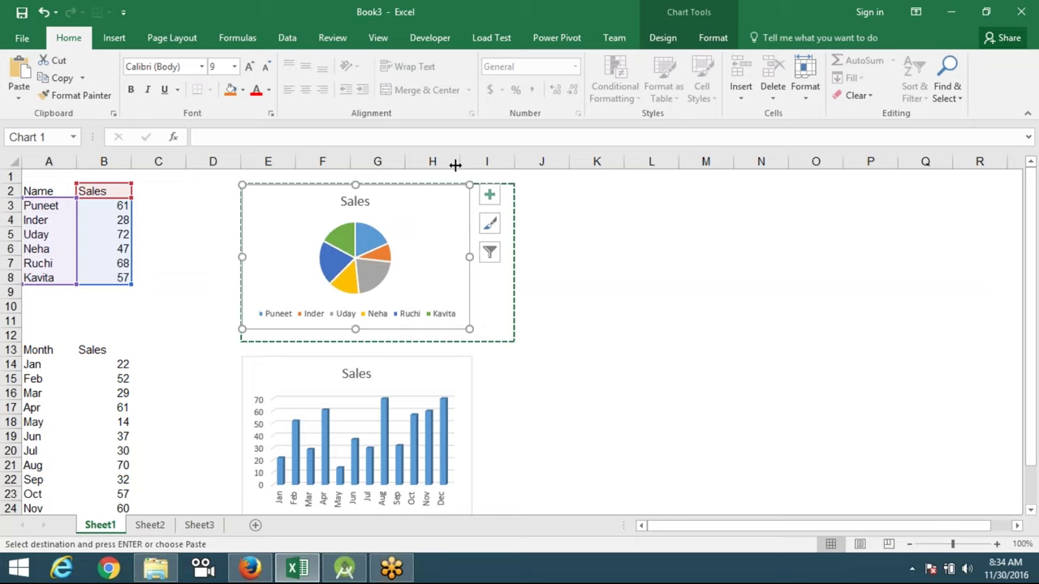
drag(455, 165, 482, 165)
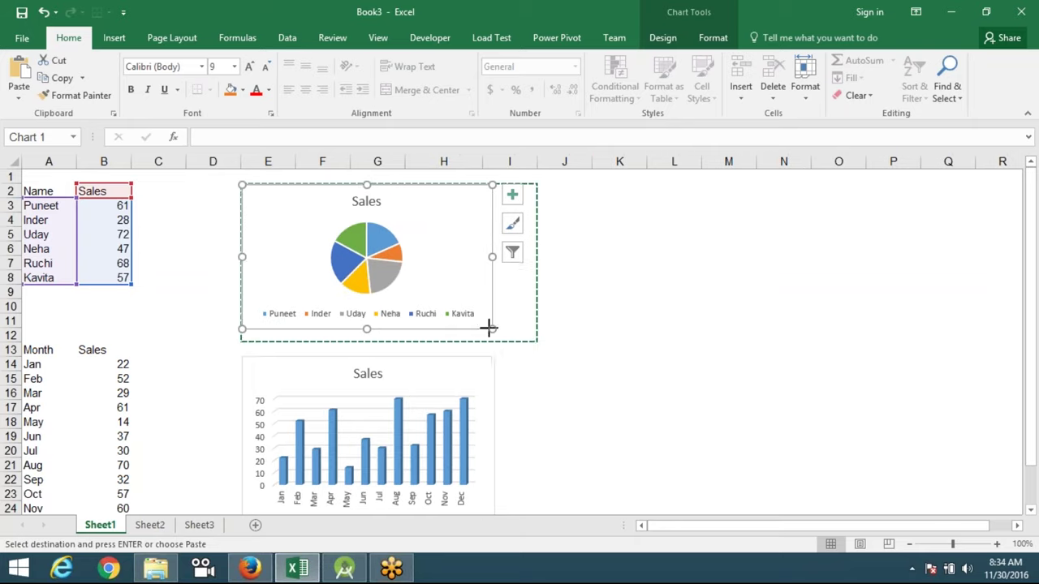
drag(488, 327, 478, 326)
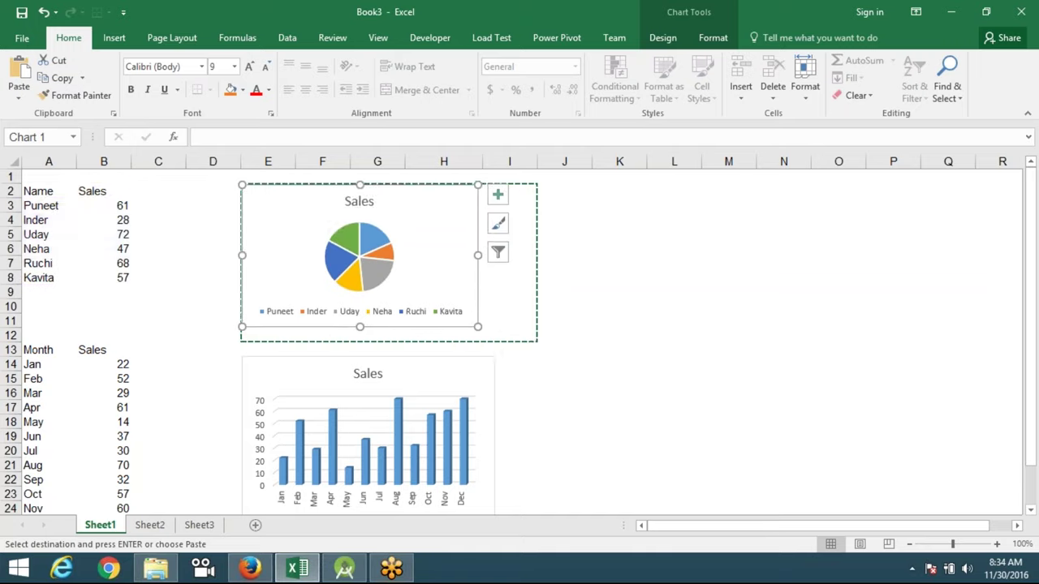
- Resize the monthly column chart to match the pie chart, then cancel the pending copy
scroll(497, 477, down, 1)
click(492, 475)
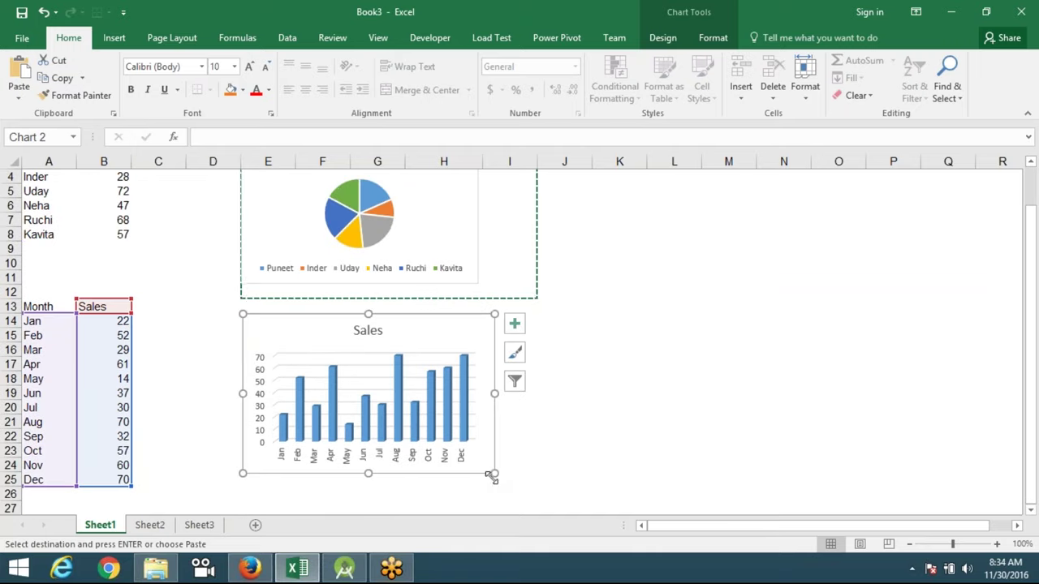
drag(492, 477, 479, 475)
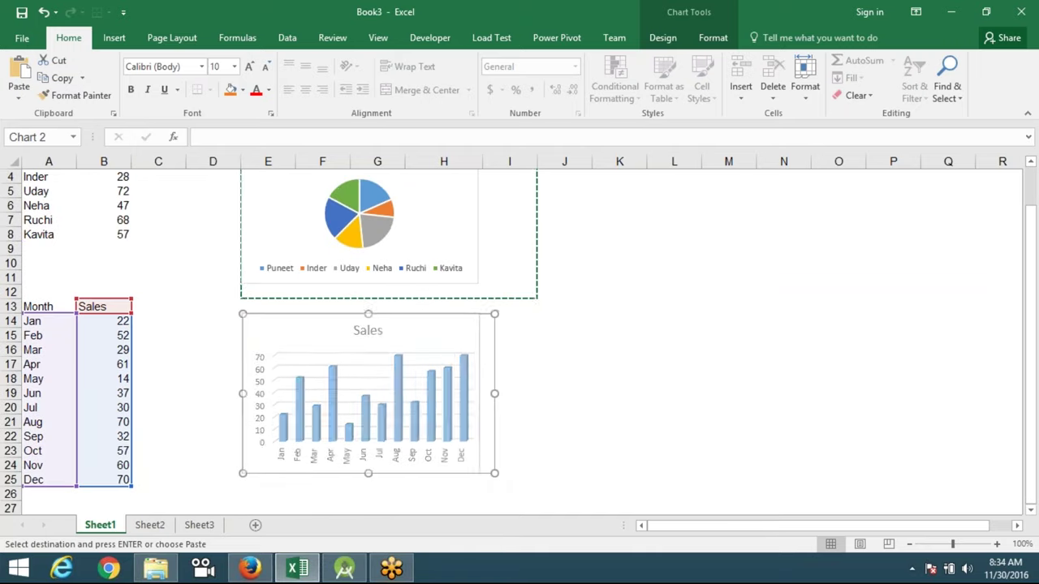
click(509, 437)
scroll(524, 424, up, 1)
click(227, 187)
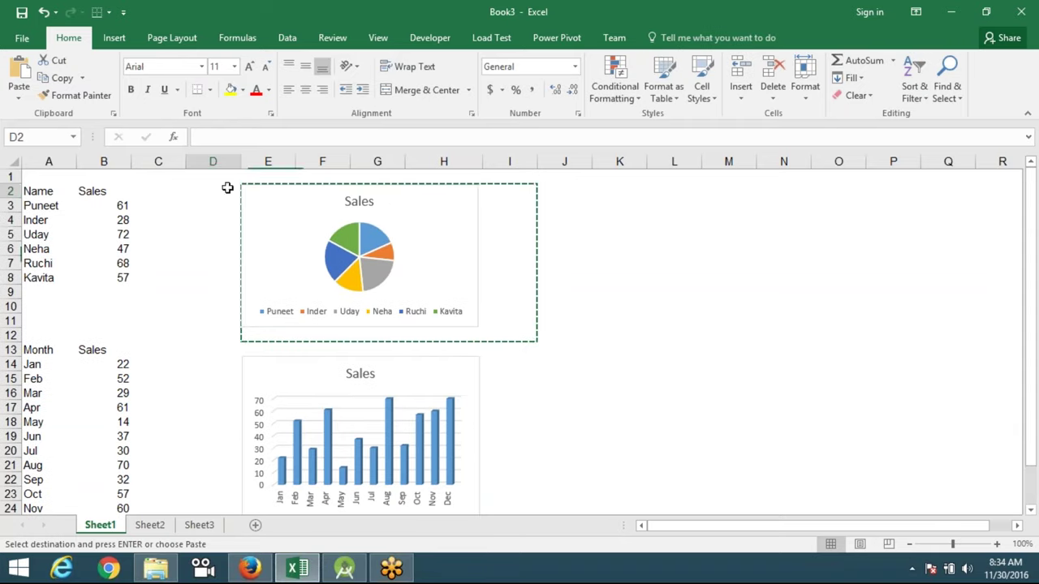
mouse_move(243, 191)
mouse_down()
mouse_move(481, 191)
mouse_move(482, 338)
mouse_move(482, 325)
mouse_up()
key(Escape)
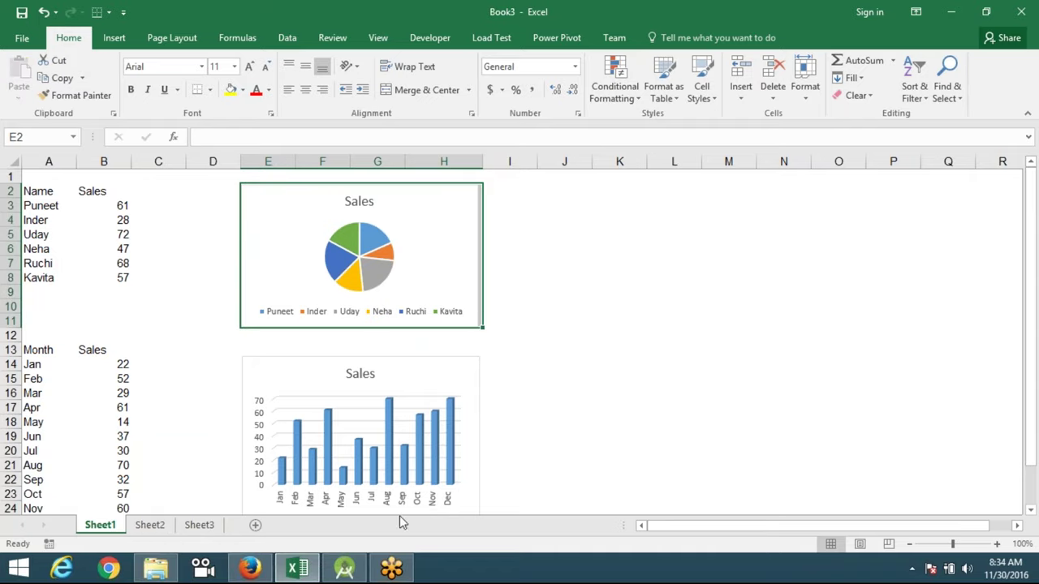
- On Sheet3, go to C1, try the name 'dd' in New Name, then select C2:G14
click(199, 526)
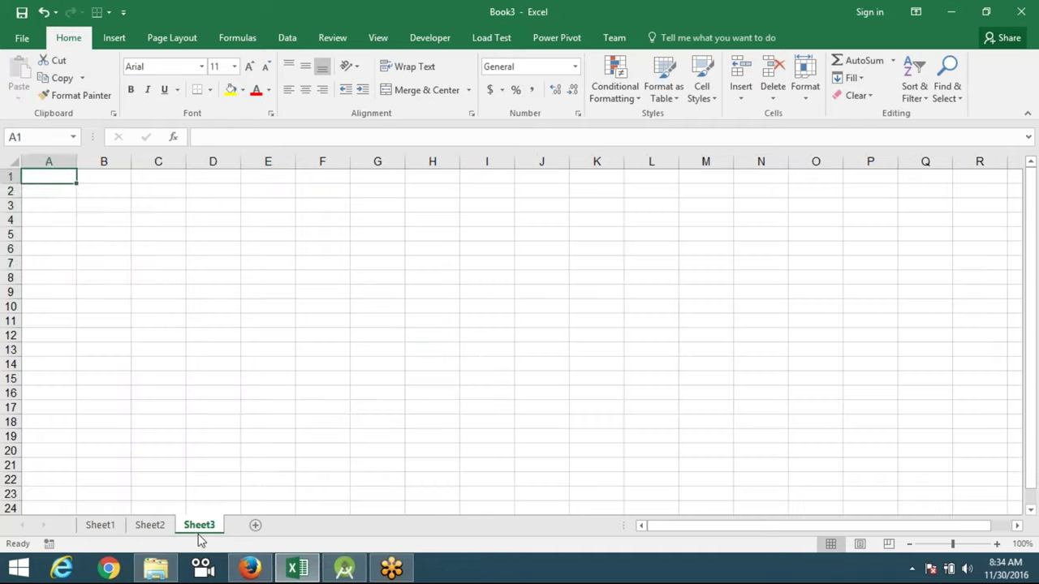
click(171, 266)
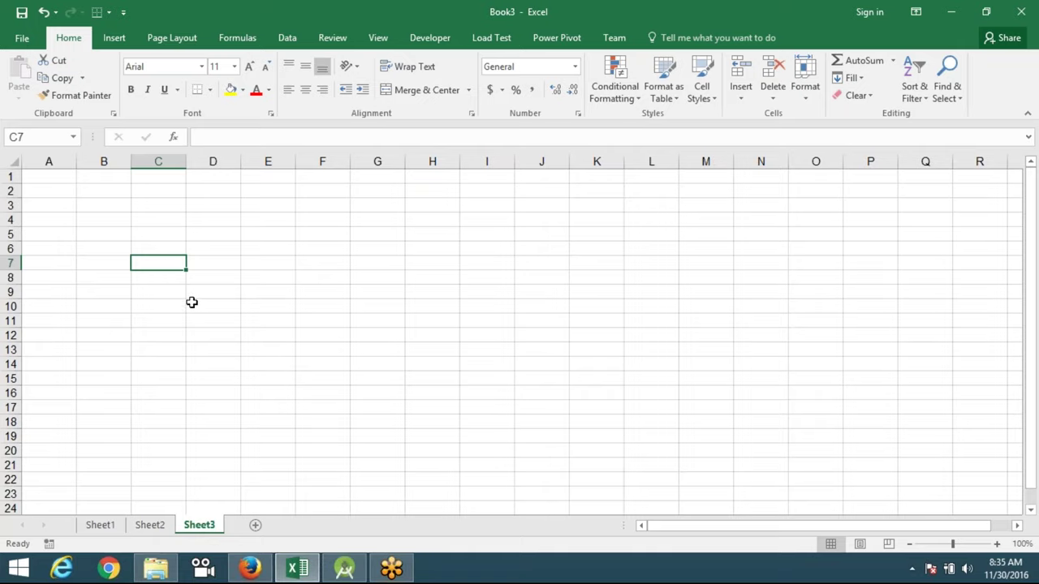
key(ctrl+Up)
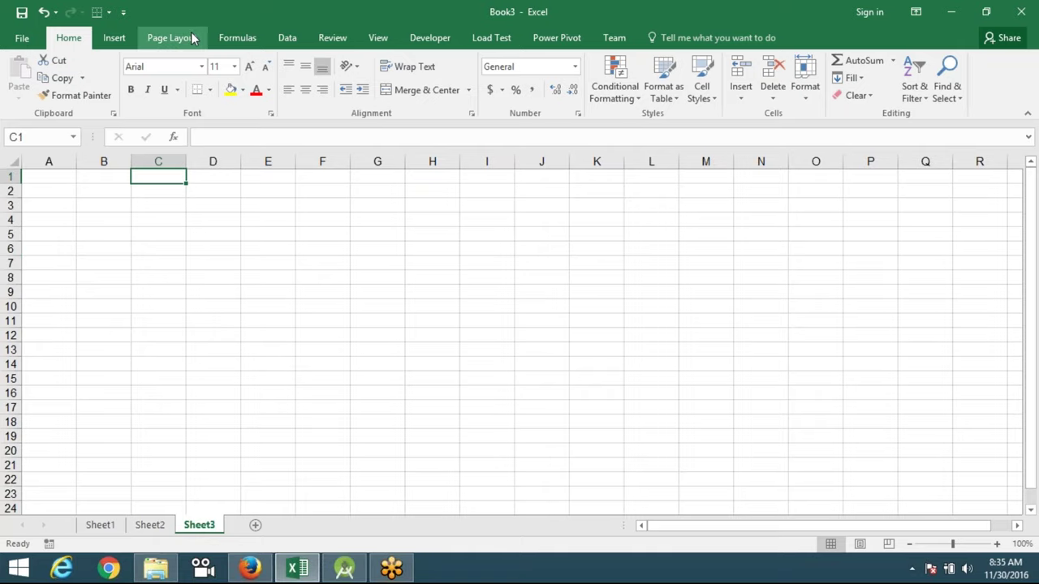
click(235, 37)
click(487, 61)
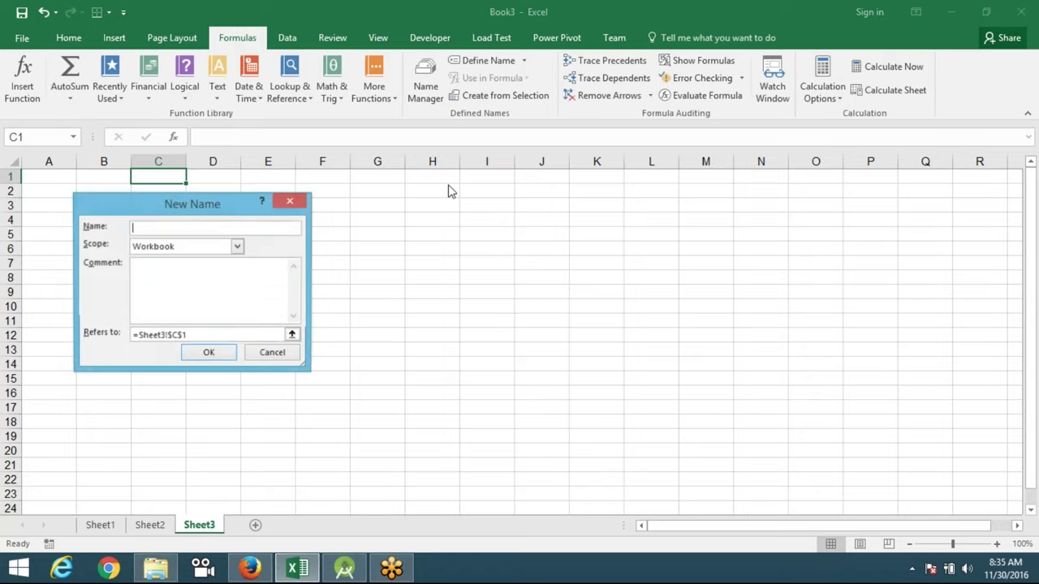
drag(217, 206, 360, 245)
text(dd)
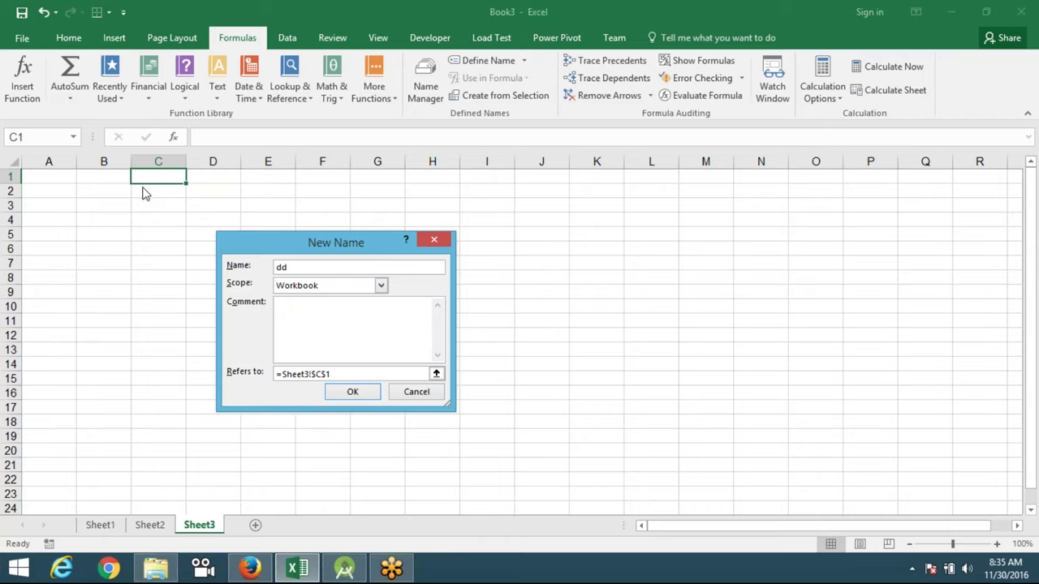
key(Return)
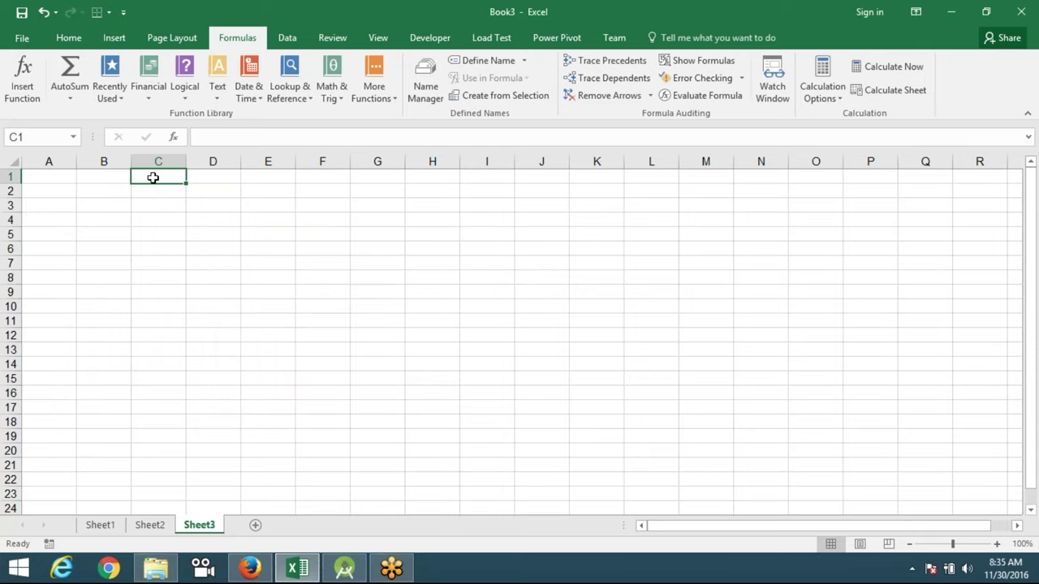
drag(154, 191, 355, 365)
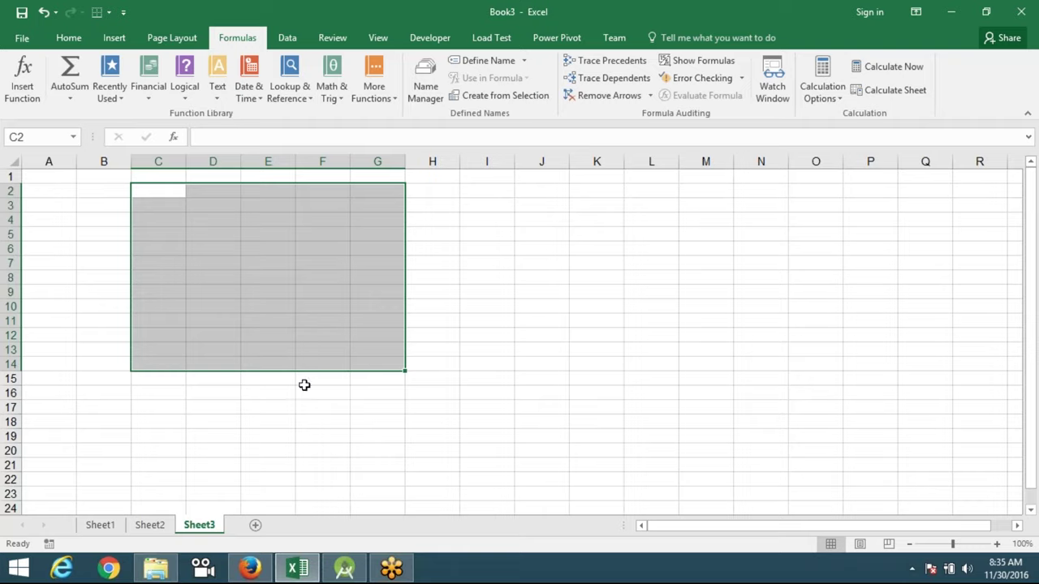
- Check the linked pie picture on Sheet2, then define a workbook name for the pie chart's range on Sheet1
click(197, 418)
click(146, 525)
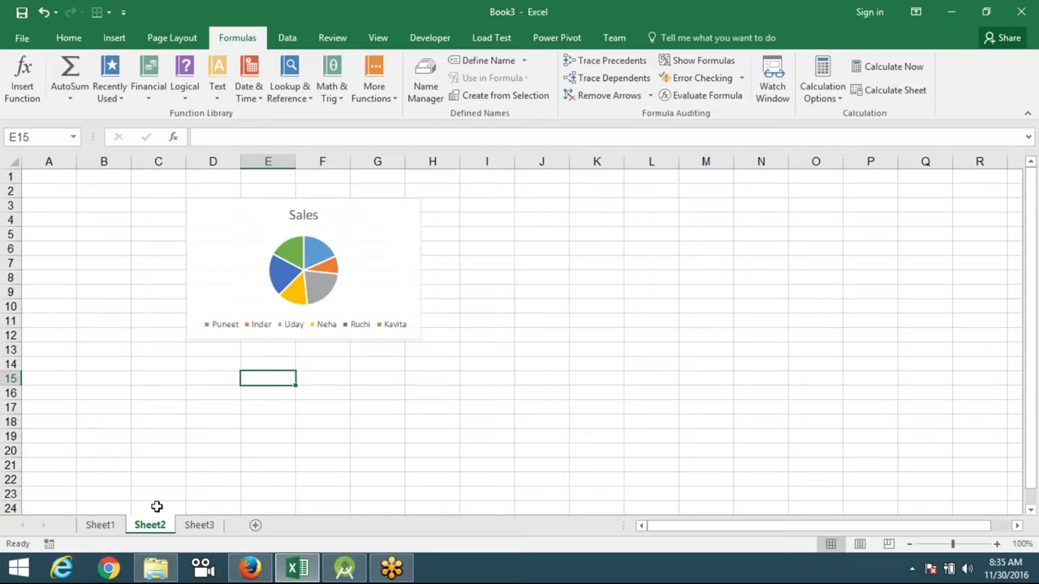
click(100, 525)
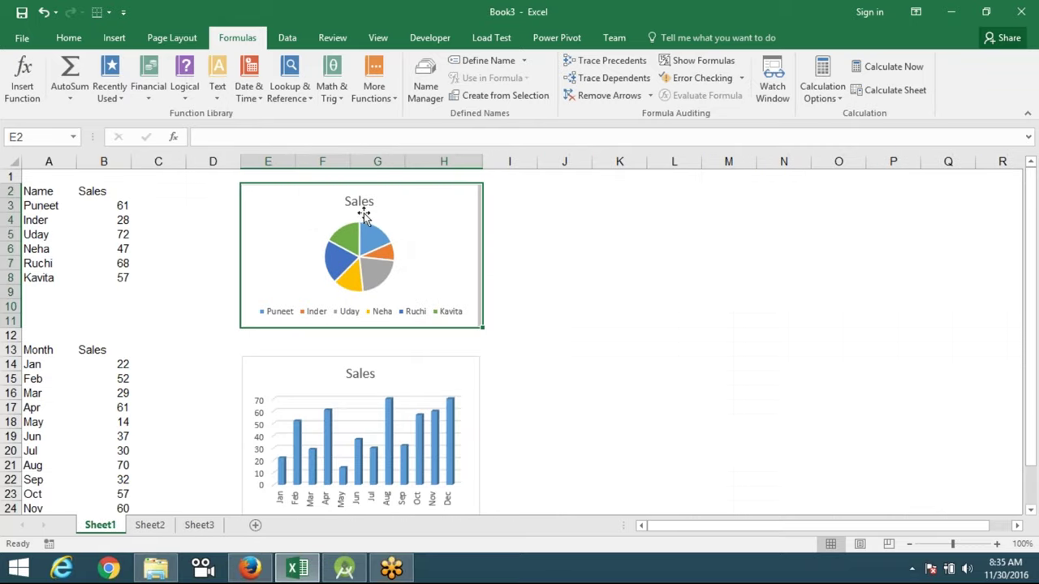
click(512, 59)
text(Name)
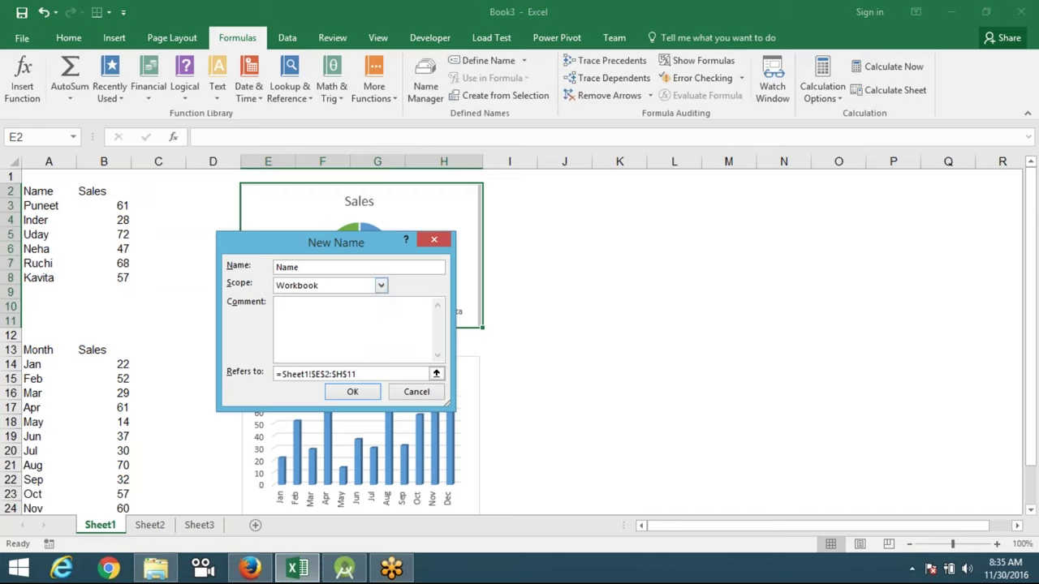
click(352, 392)
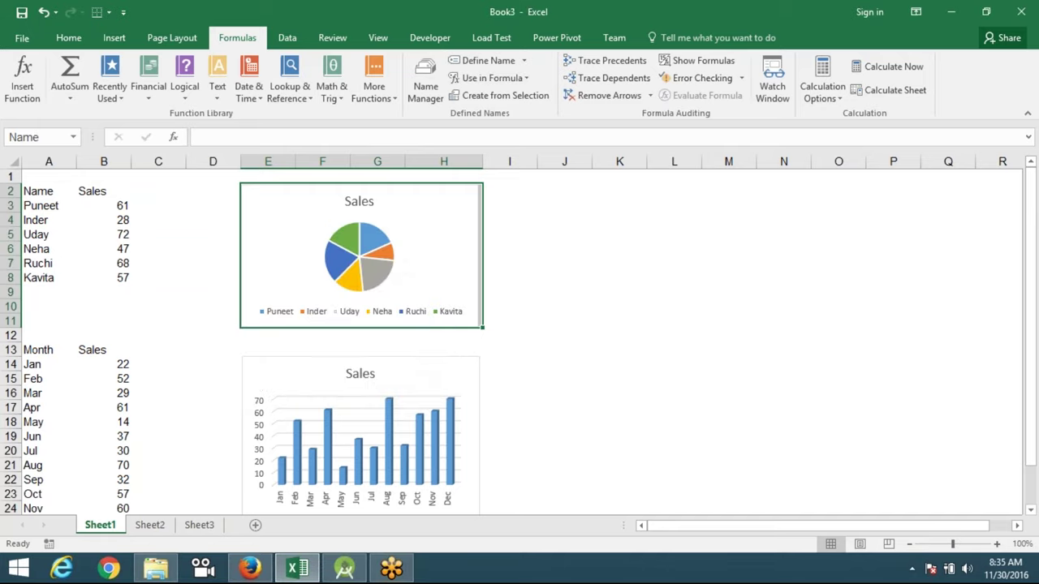
- Name the column chart's range E14:H24 'Month' and switch to Sheet2
scroll(146, 279, down, 2)
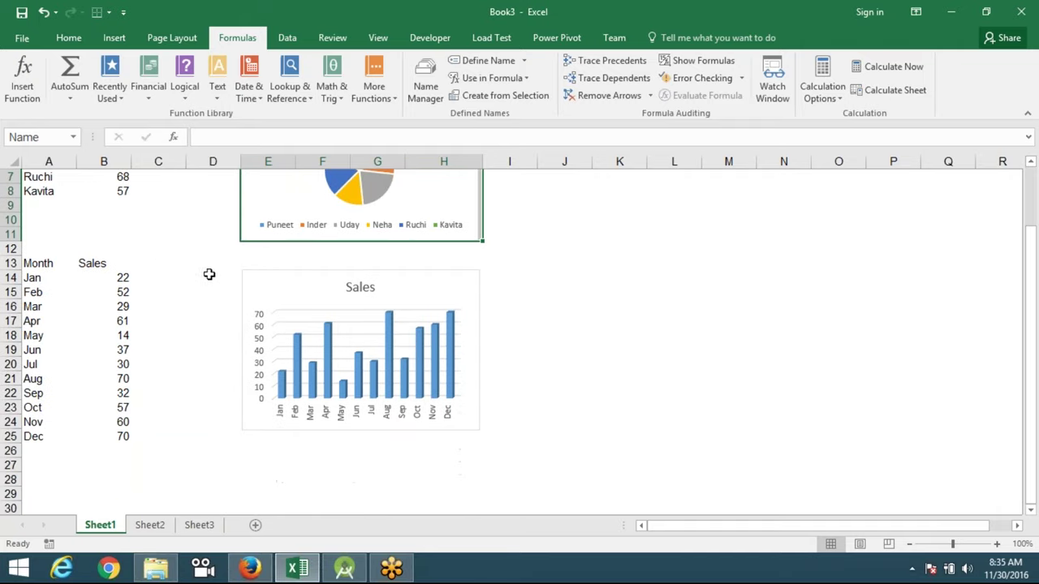
click(213, 263)
mouse_move(268, 278)
mouse_down()
mouse_move(444, 293)
mouse_move(444, 439)
mouse_up()
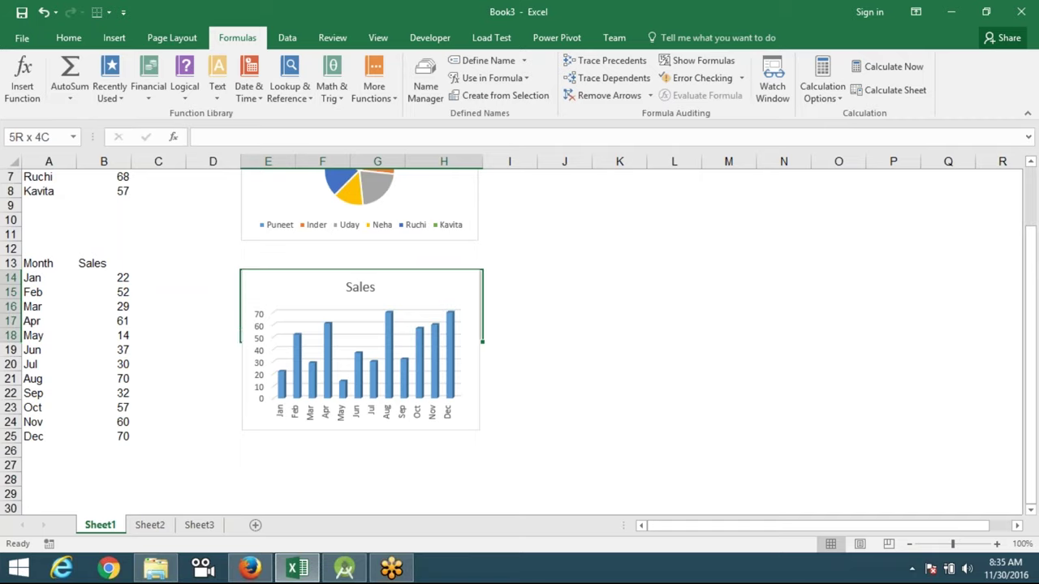
drag(444, 438, 444, 423)
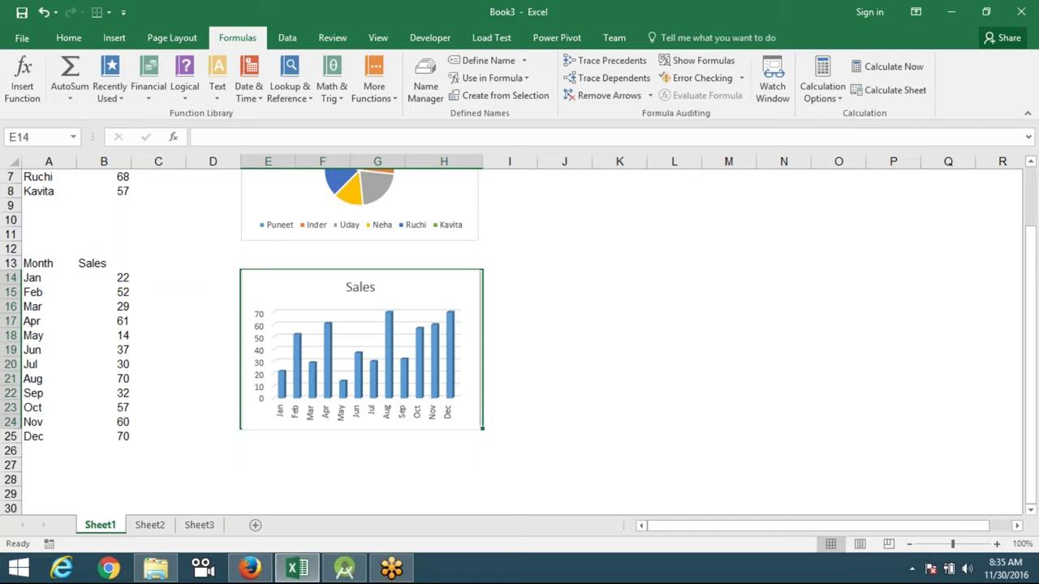
click(485, 61)
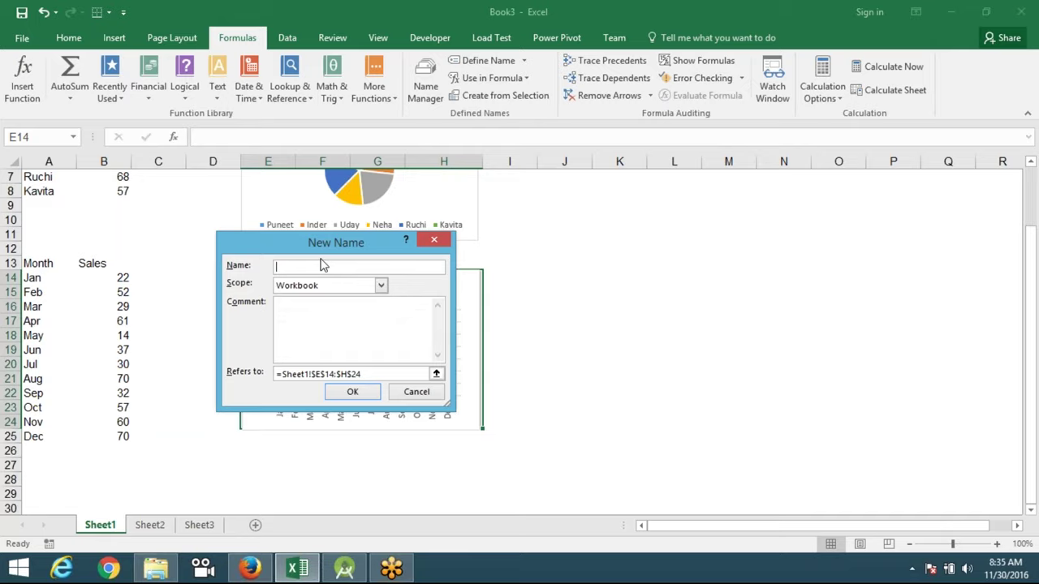
text(Month)
click(352, 391)
click(158, 530)
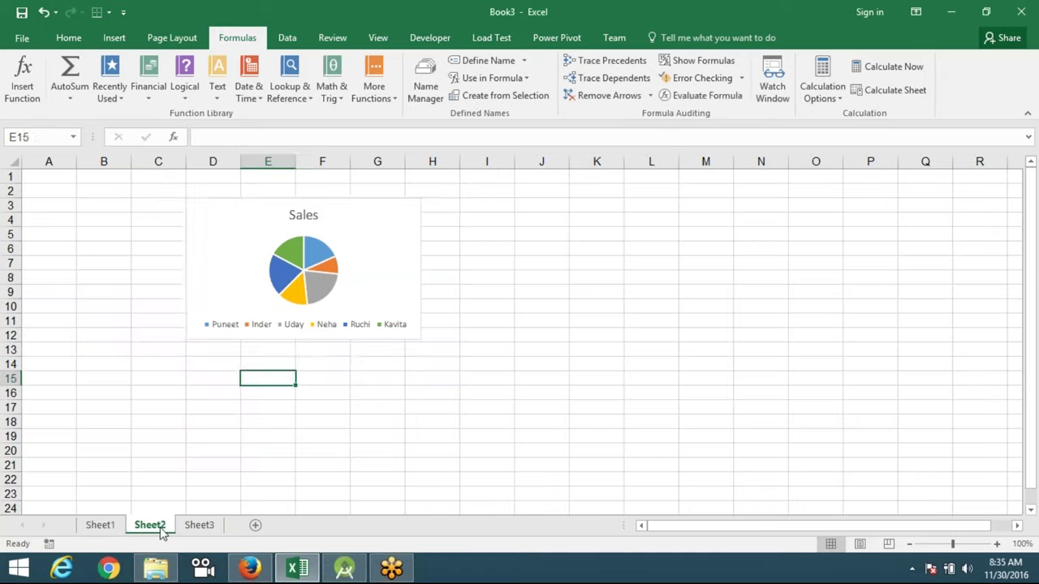
key(Down)
key(Down)
key(Down)
- Replace the linked picture's Sheet1 range reference with =Name
click(236, 336)
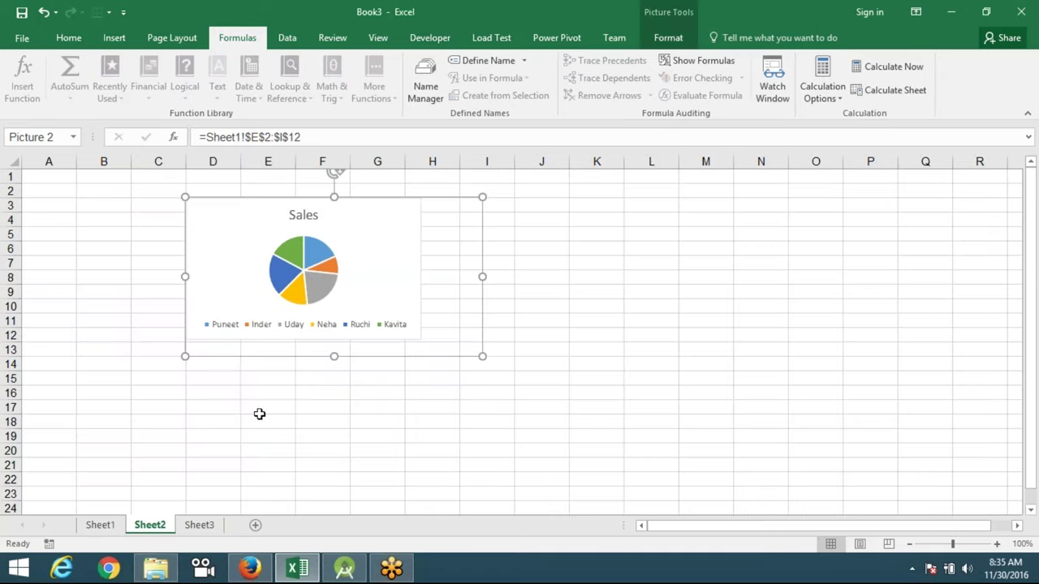
click(208, 136)
drag(208, 137, 361, 139)
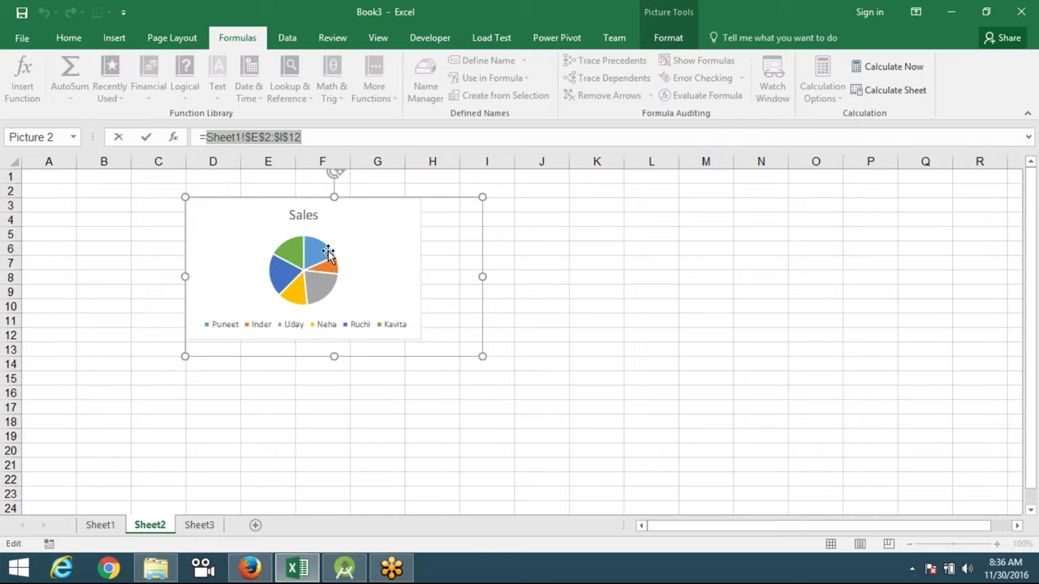
key(BackSpace)
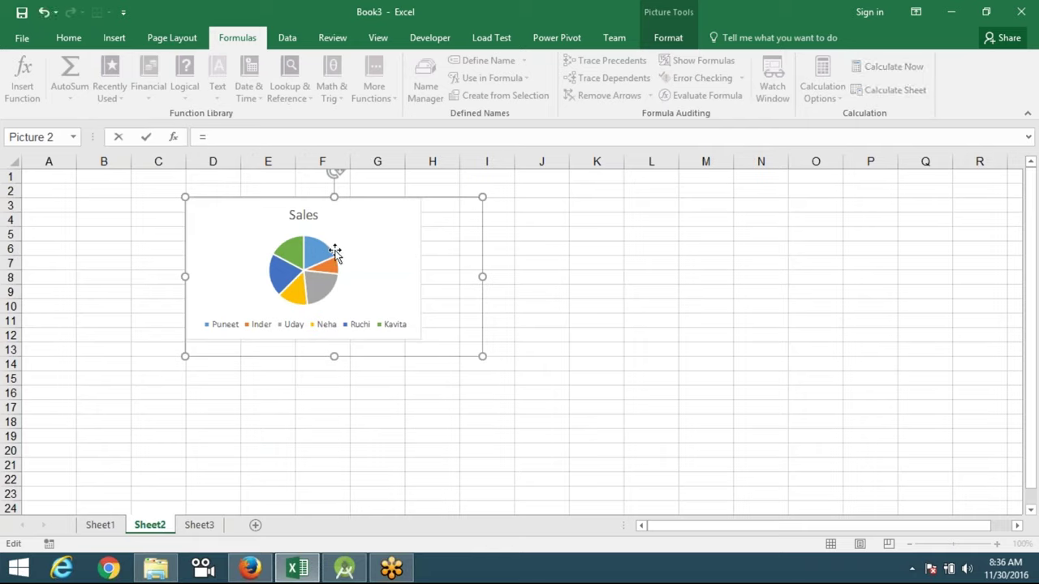
text(Name)
key(Return)
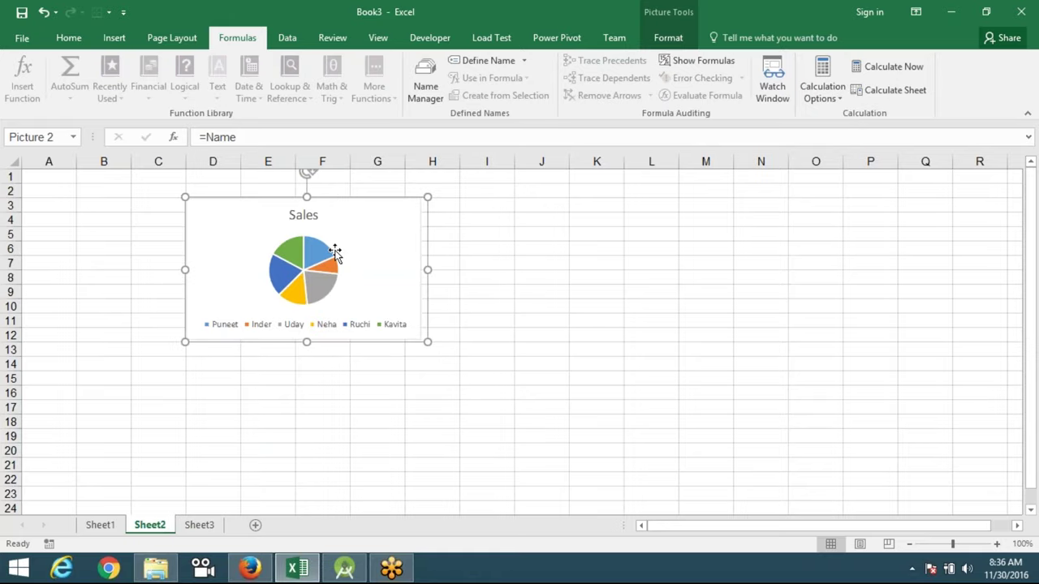
- Switch the picture link to =Month, back to =Name, then to =Month again
double_click(236, 137)
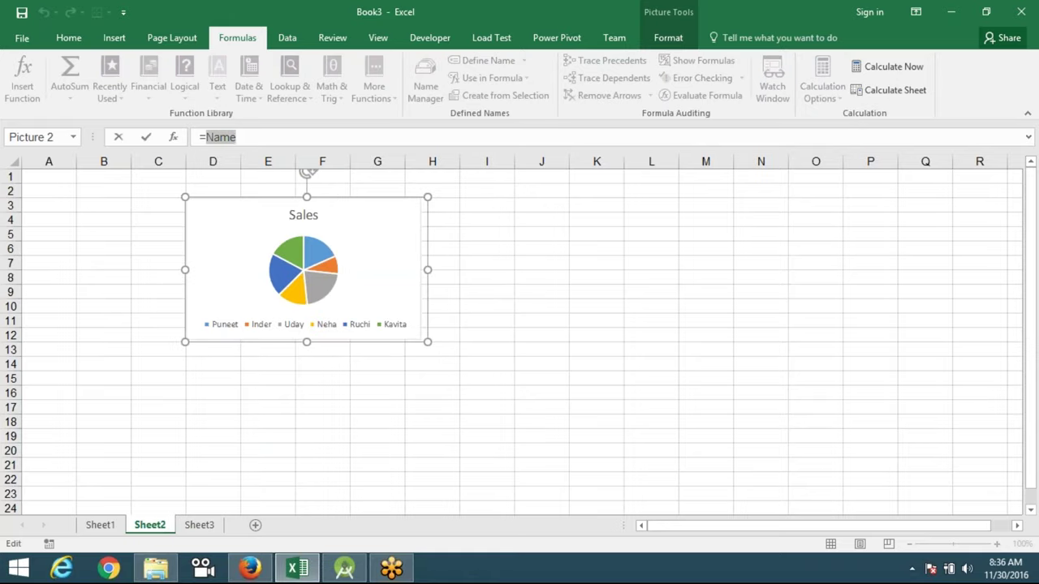
text(Month)
key(Return)
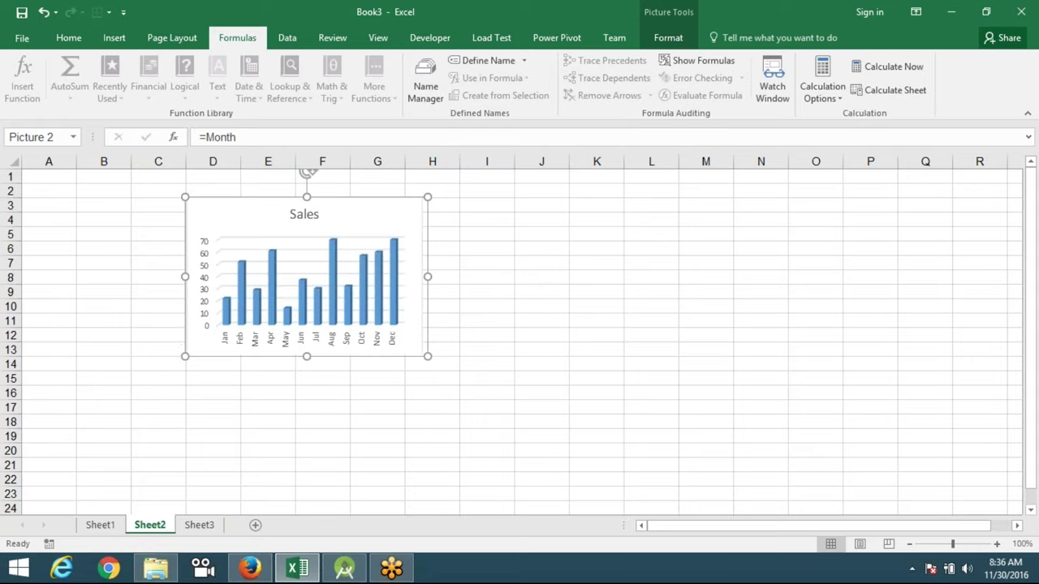
click(253, 140)
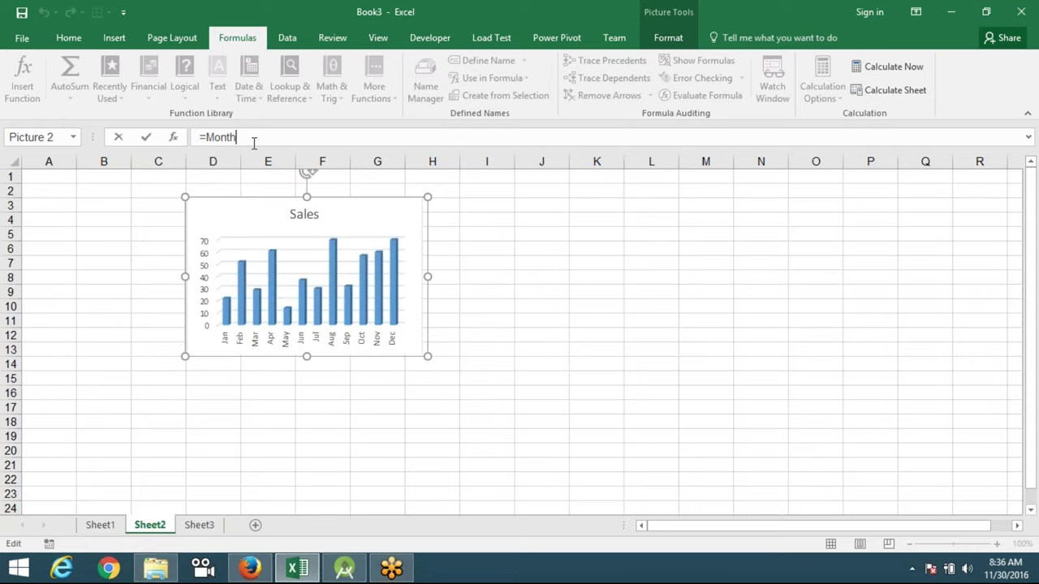
drag(253, 139, 216, 140)
text(Name)
key(Return)
double_click(209, 137)
text(on)
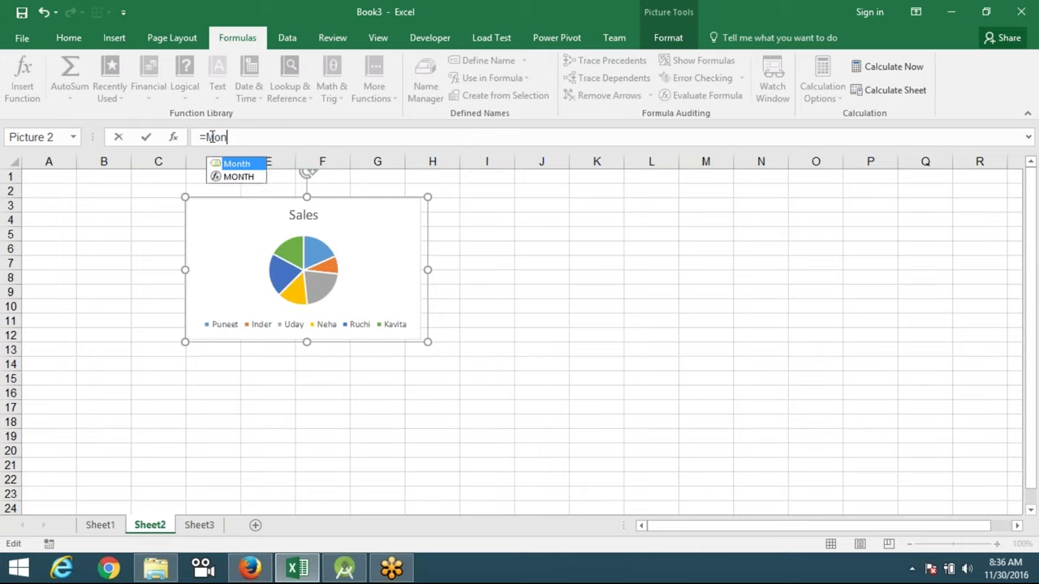
key(Return)
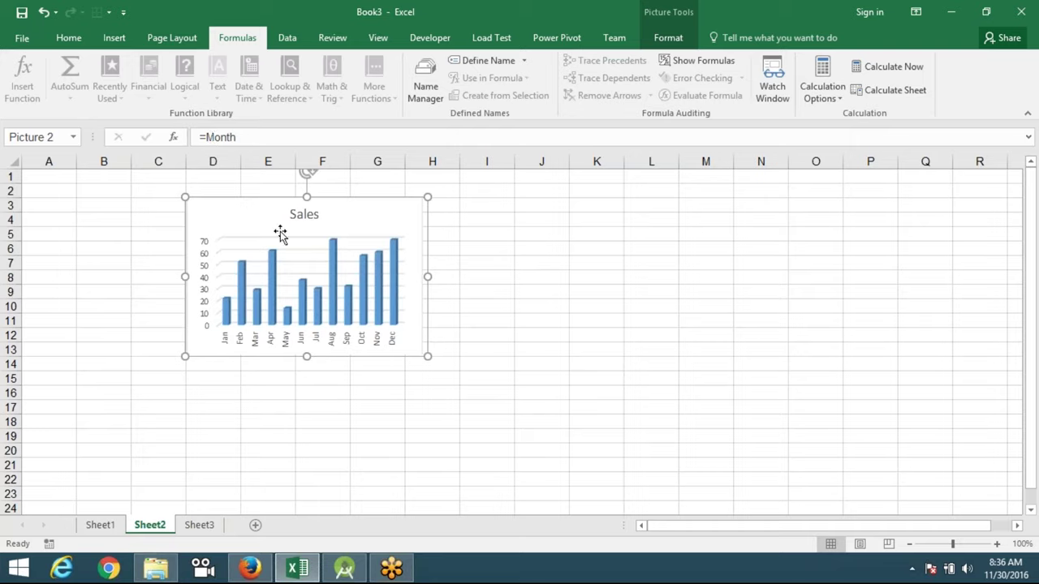
click(53, 205)
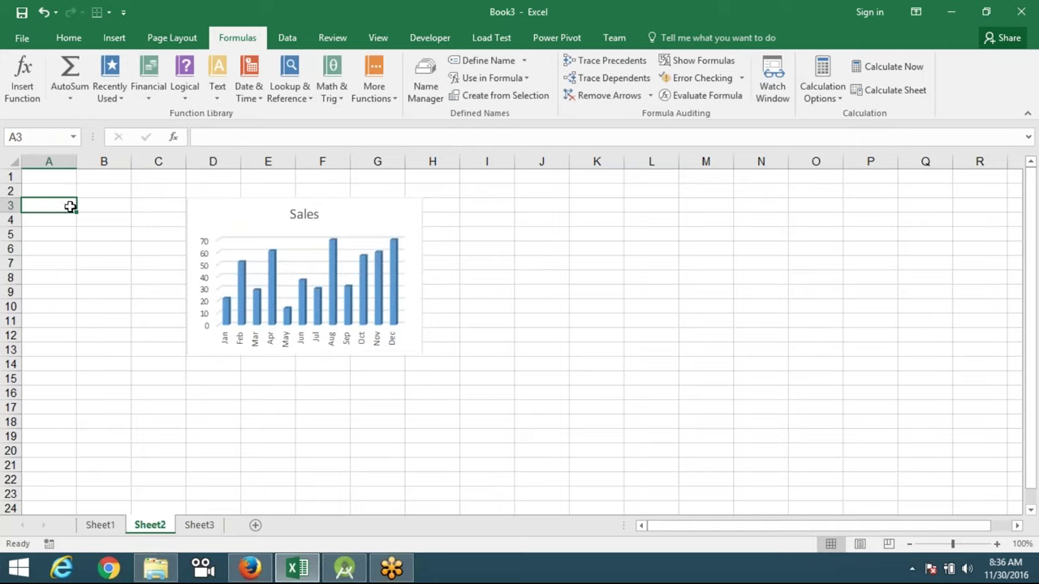
- Enter the label 'Select' in cell A2
key(Up)
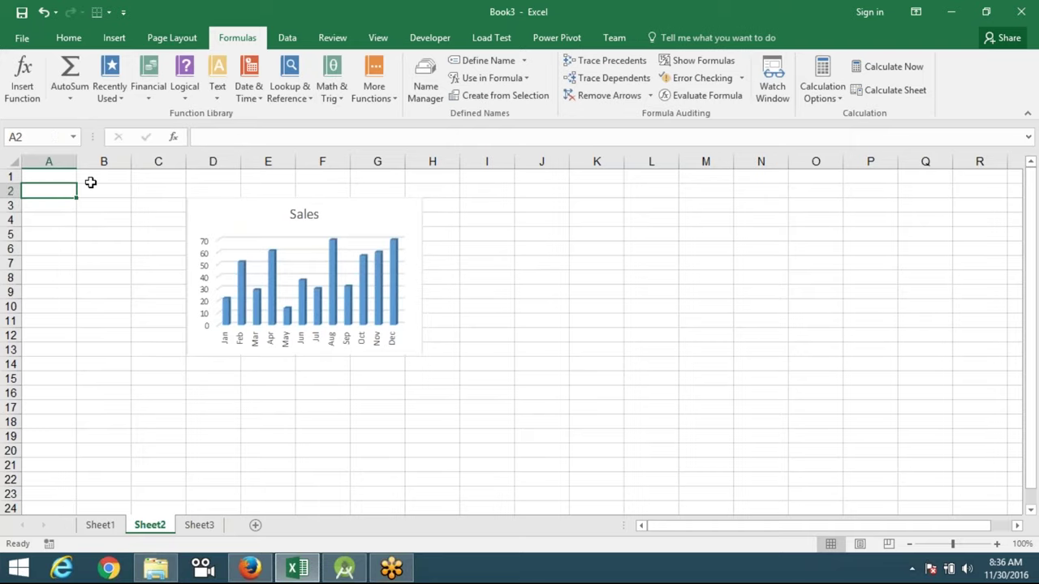
text(Select)
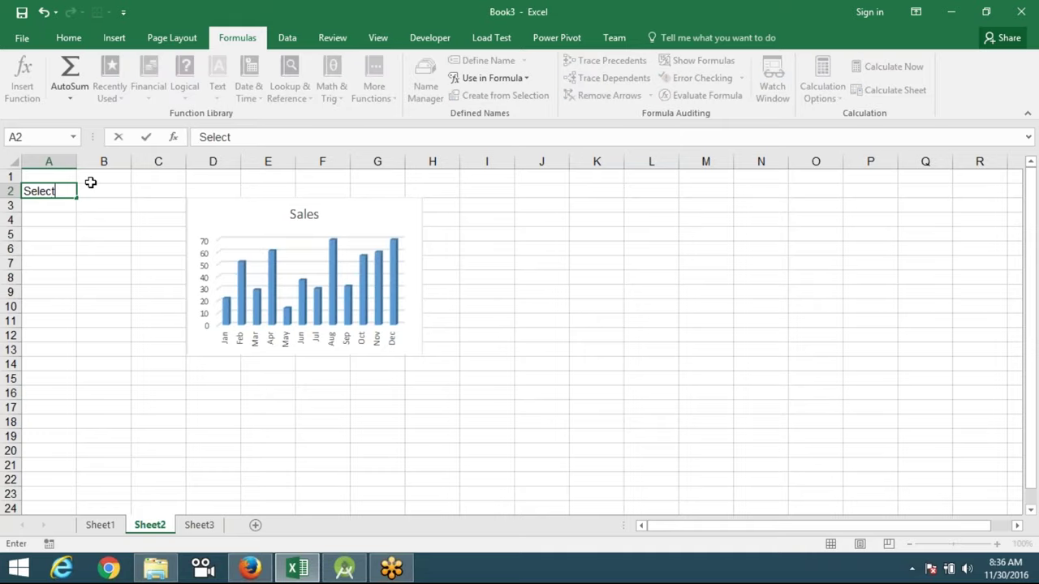
key(Return)
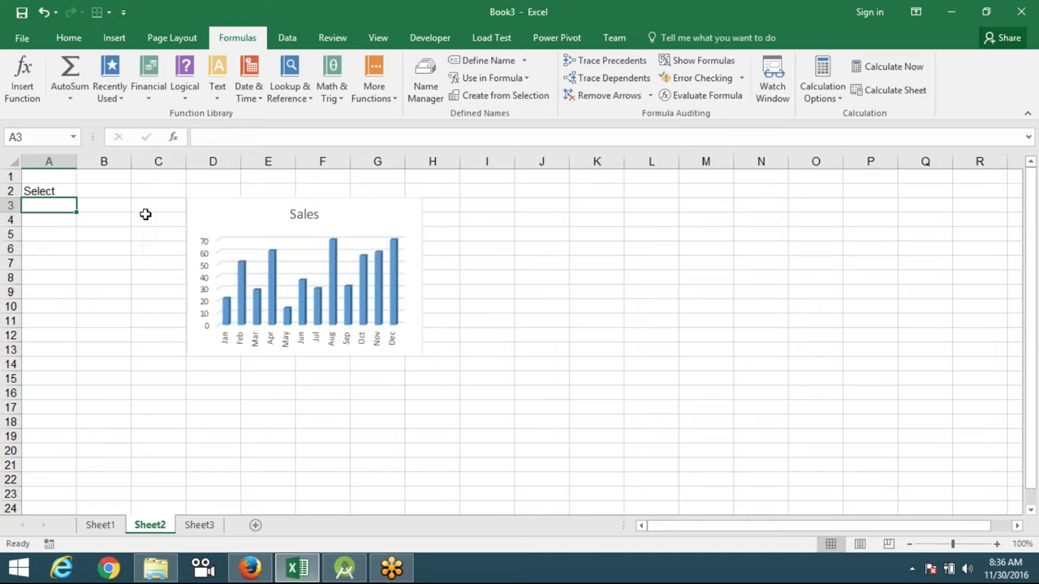
click(287, 39)
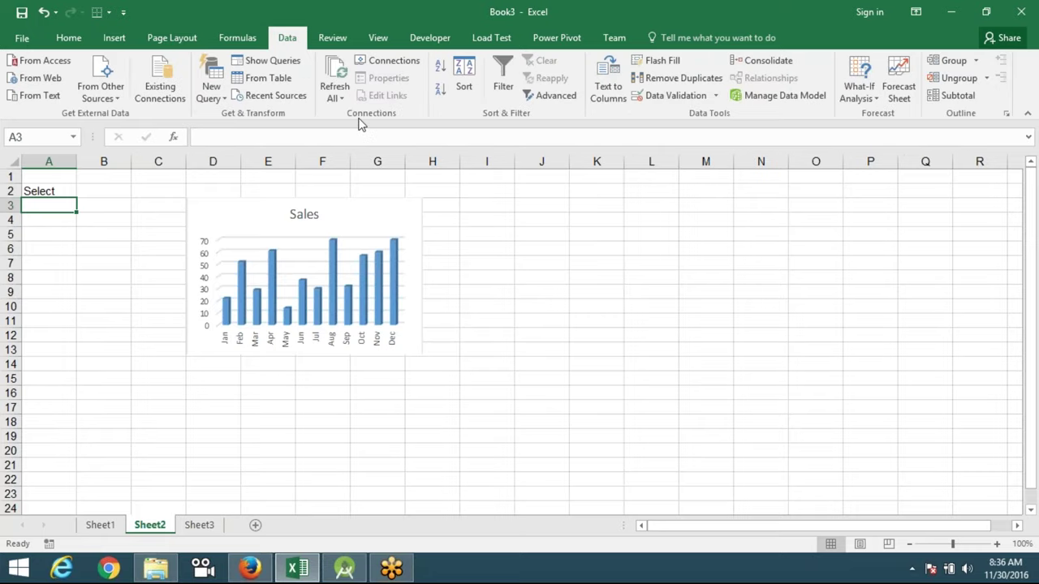
- Add List data validation to A3 with the source Name,Month
click(655, 98)
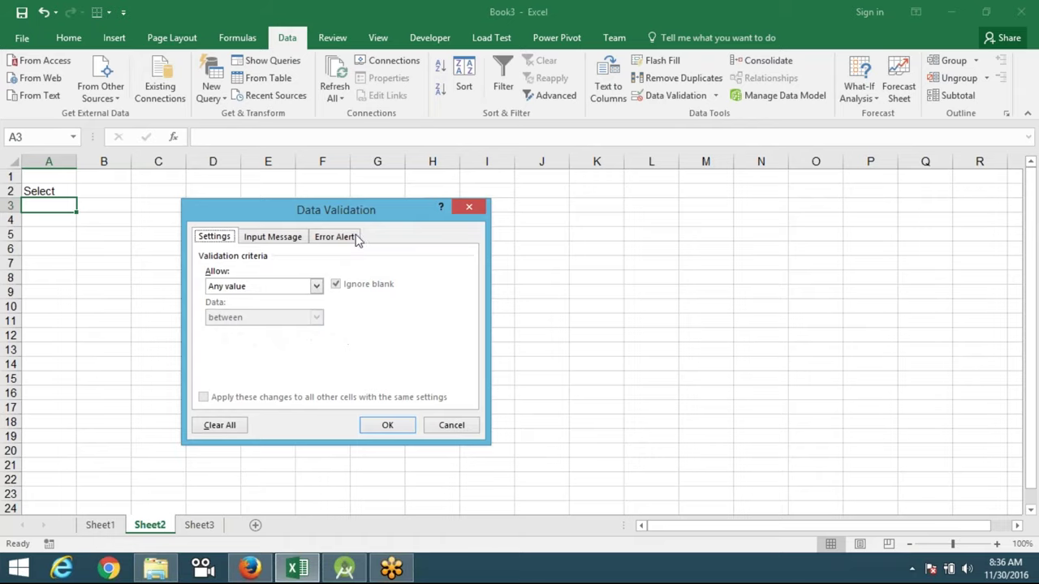
click(292, 286)
click(247, 332)
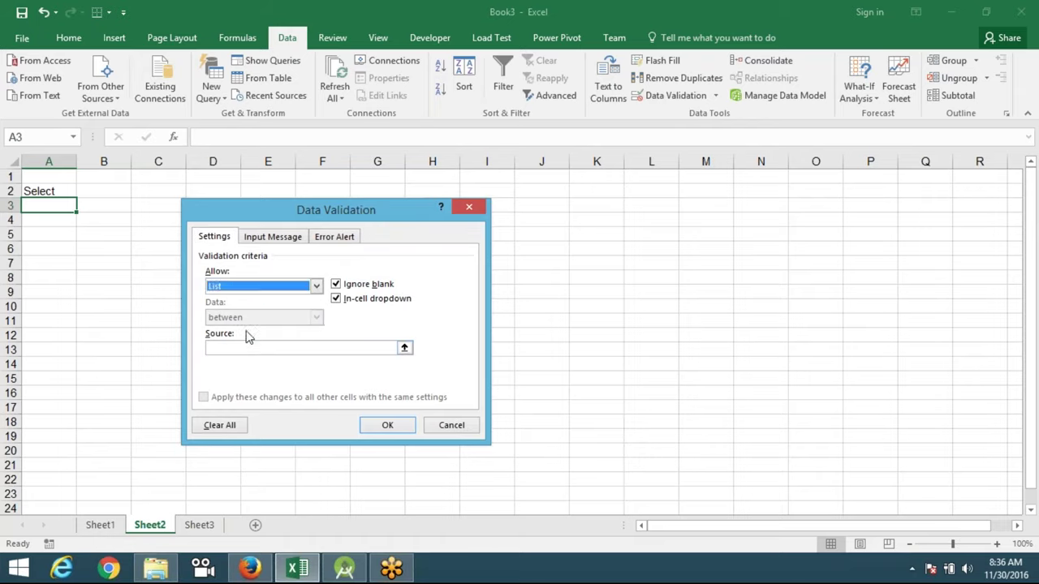
click(284, 347)
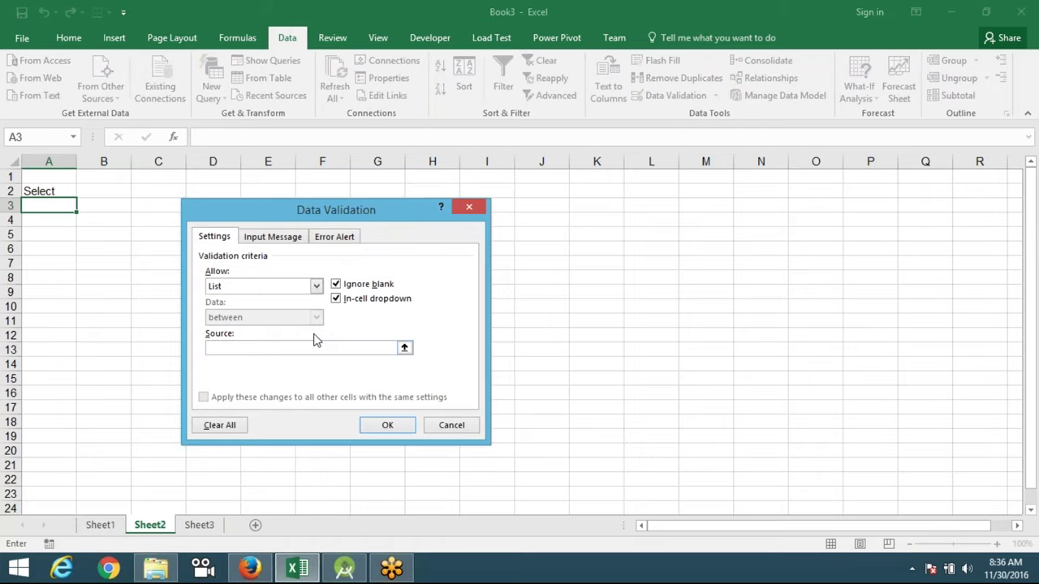
text(Name,)
text(M+$3:$30)
key(BackSpace)
key(BackSpace)
key(BackSpace)
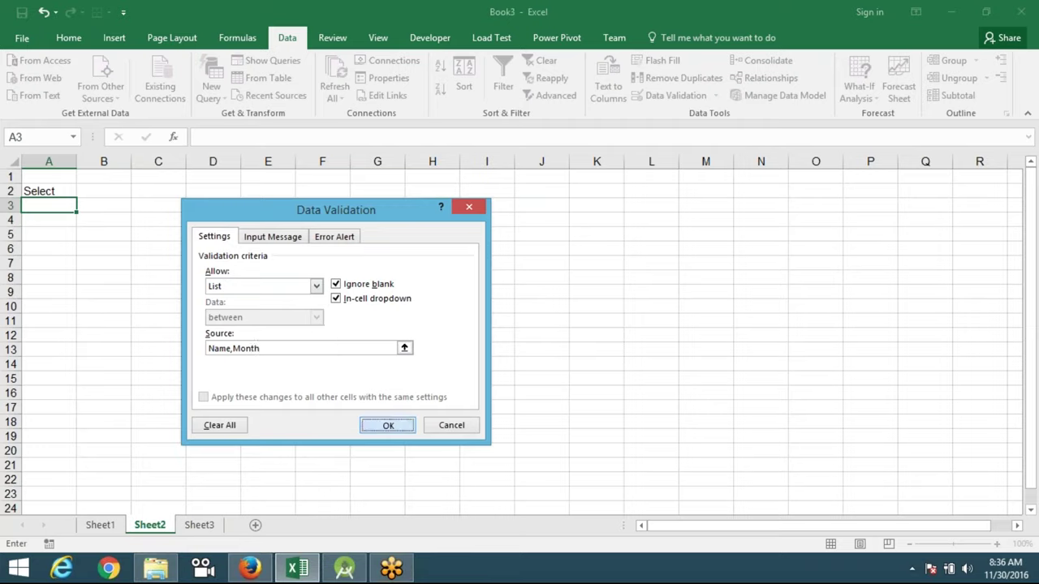
click(372, 424)
click(104, 277)
click(67, 206)
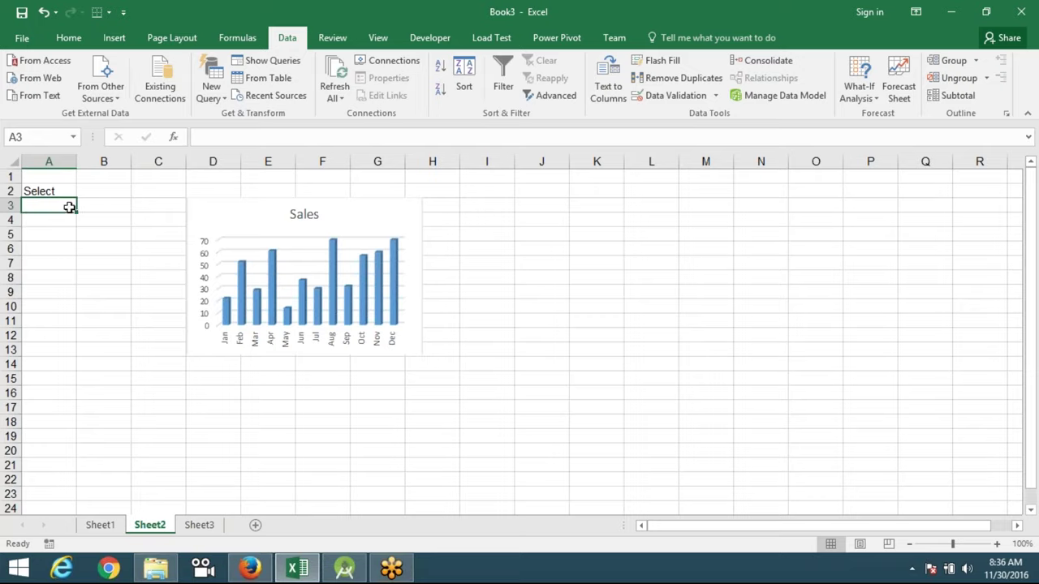
- Pick Month from A3's dropdown, then select cell B7
click(83, 209)
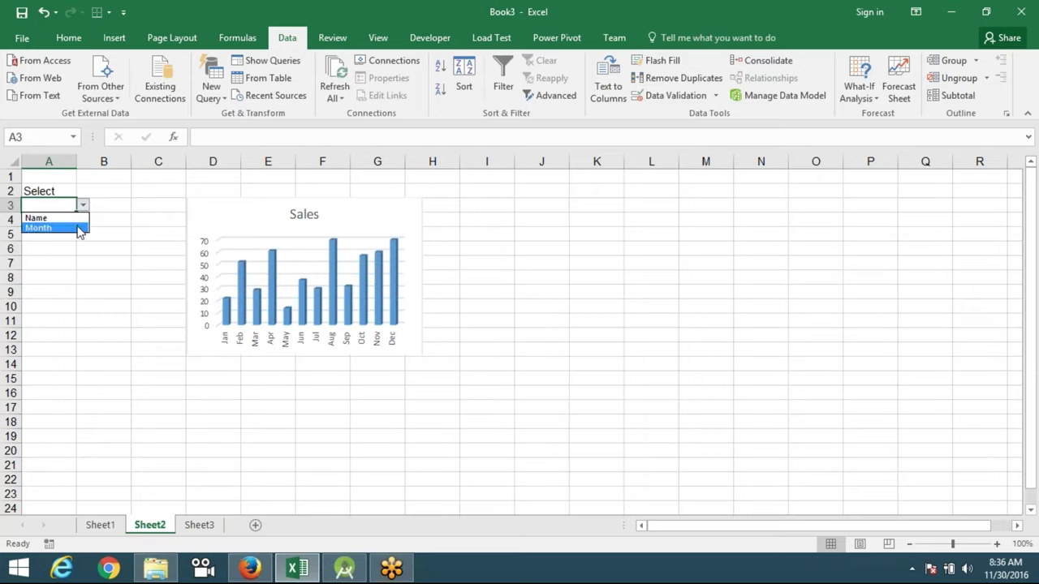
click(79, 229)
click(199, 220)
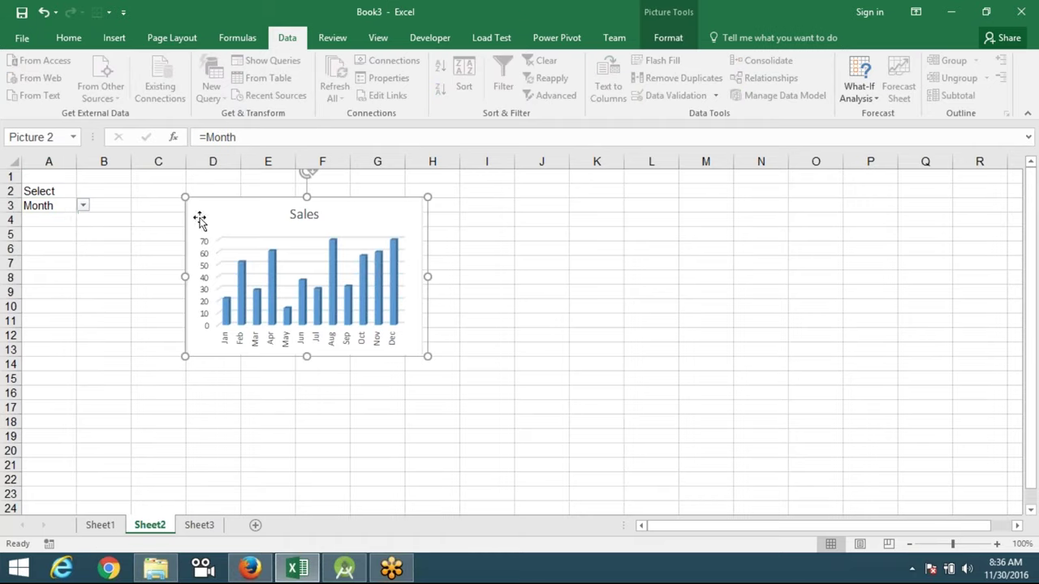
click(125, 261)
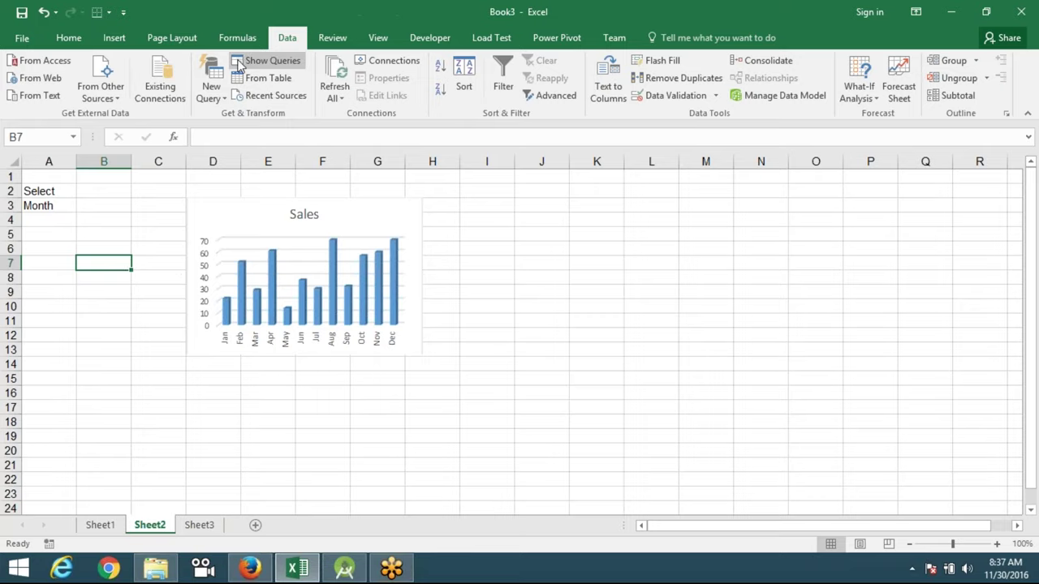
click(237, 37)
- Define the name 'show' referring to =INDIRECT(Sheet2!$A$3)
click(483, 60)
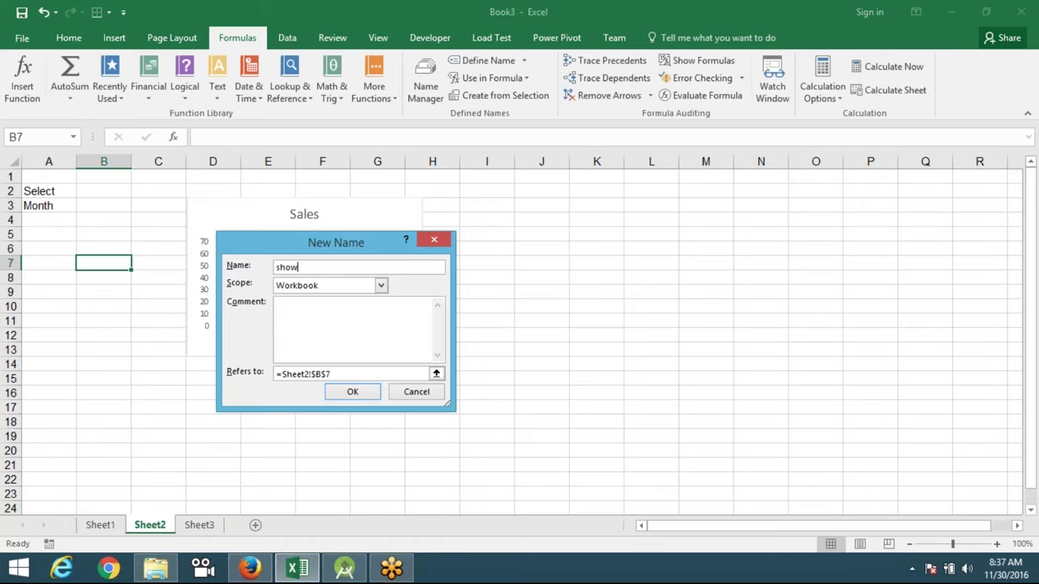
click(332, 374)
key(BackSpace)
key(BackSpace)
key(BackSpace)
text(=indirect()
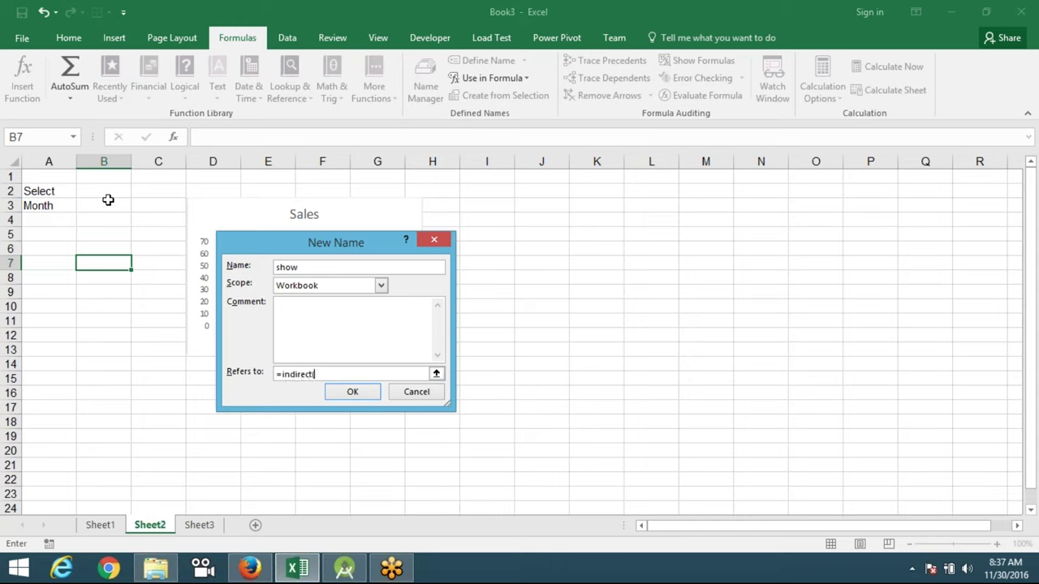
click(41, 205)
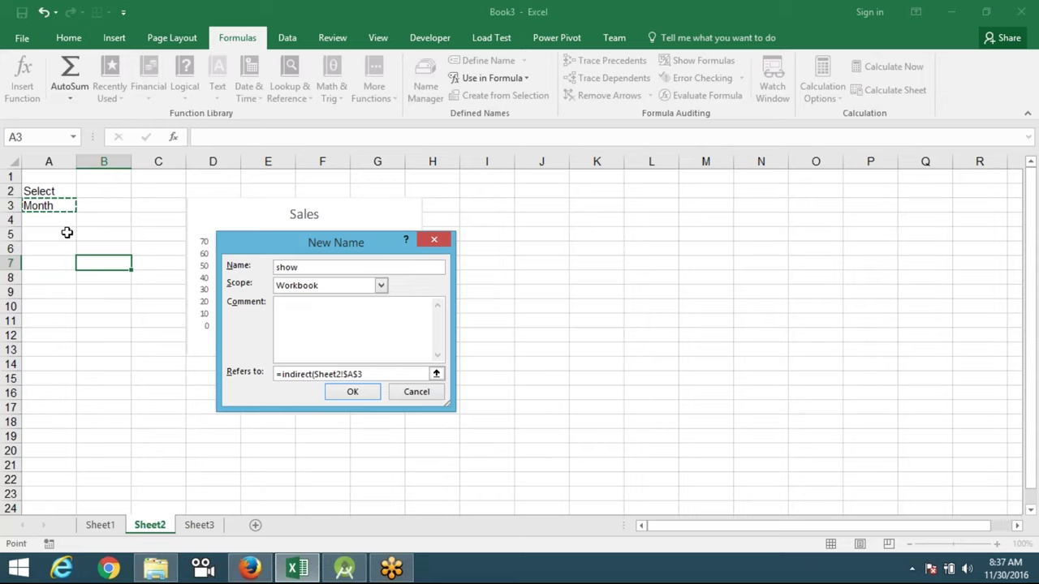
text())
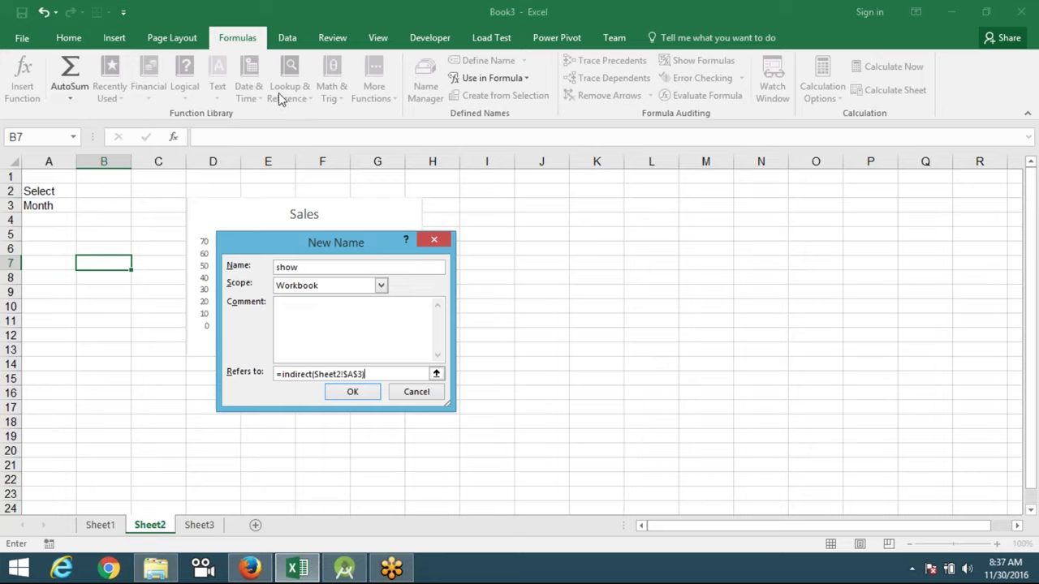
click(367, 396)
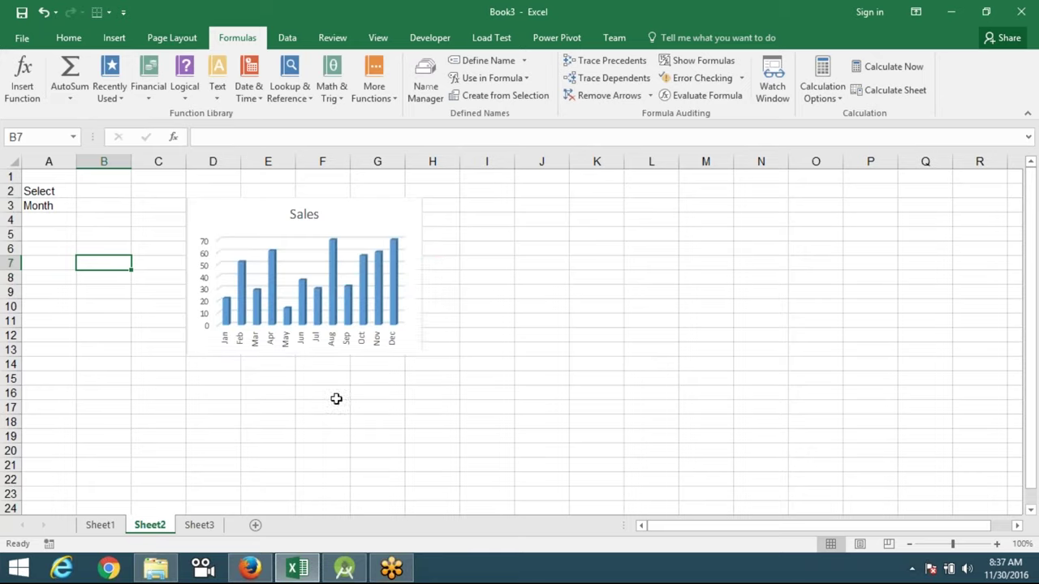
- Change the linked picture's formula to reference the show name
click(220, 221)
drag(205, 137, 282, 138)
text(Sho)
key(Return)
- Toggle A3 between Name and Month several times, ending on Name to show the pie chart
click(49, 205)
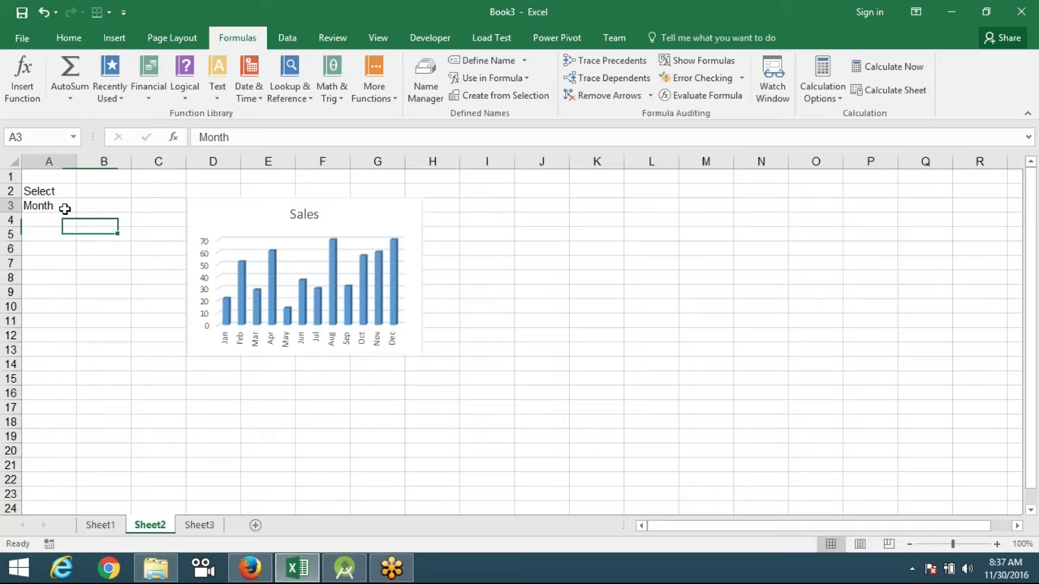
click(84, 206)
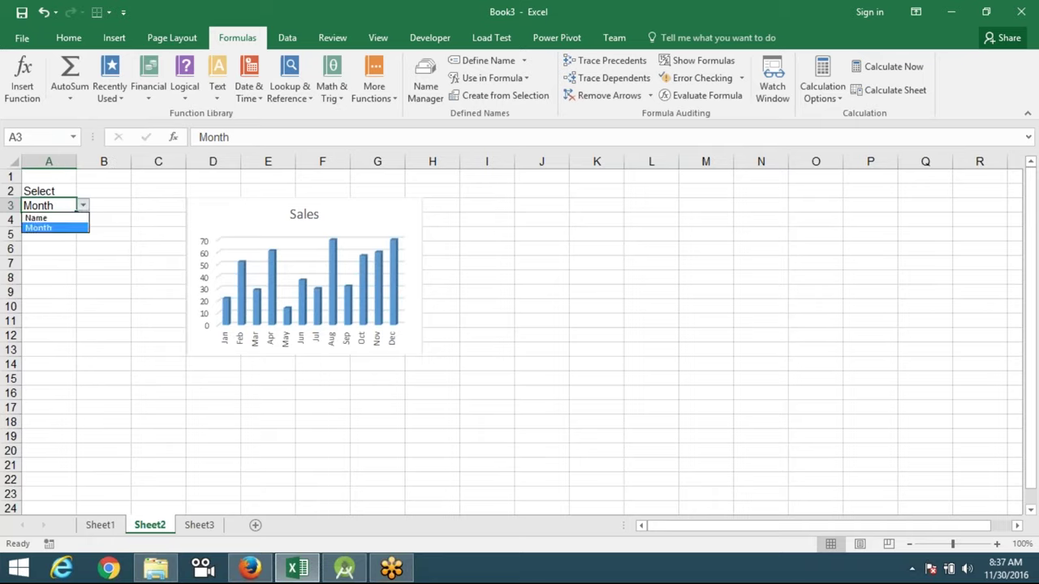
click(77, 216)
click(83, 206)
click(81, 227)
click(84, 206)
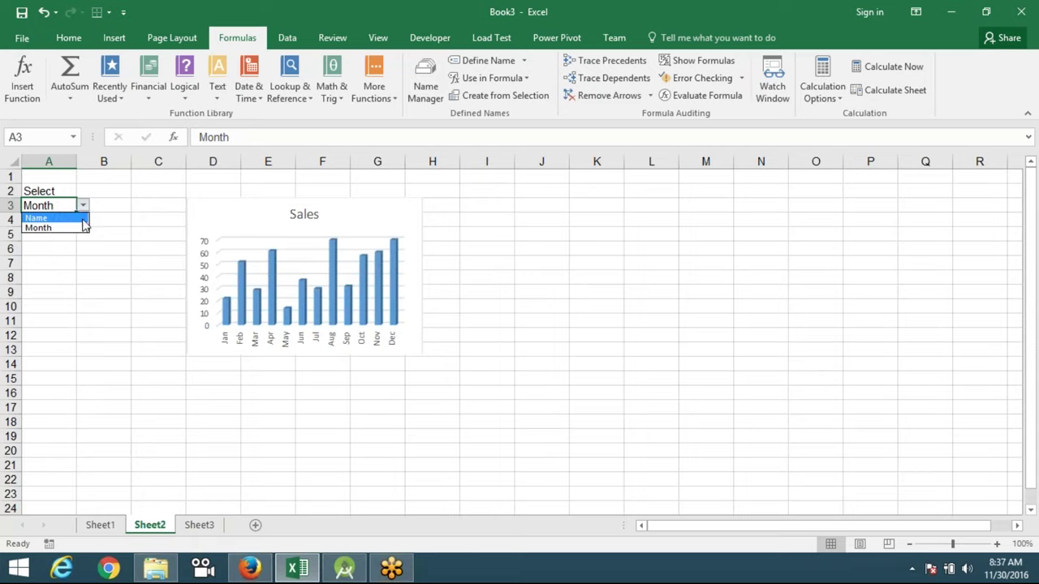
click(48, 217)
click(83, 206)
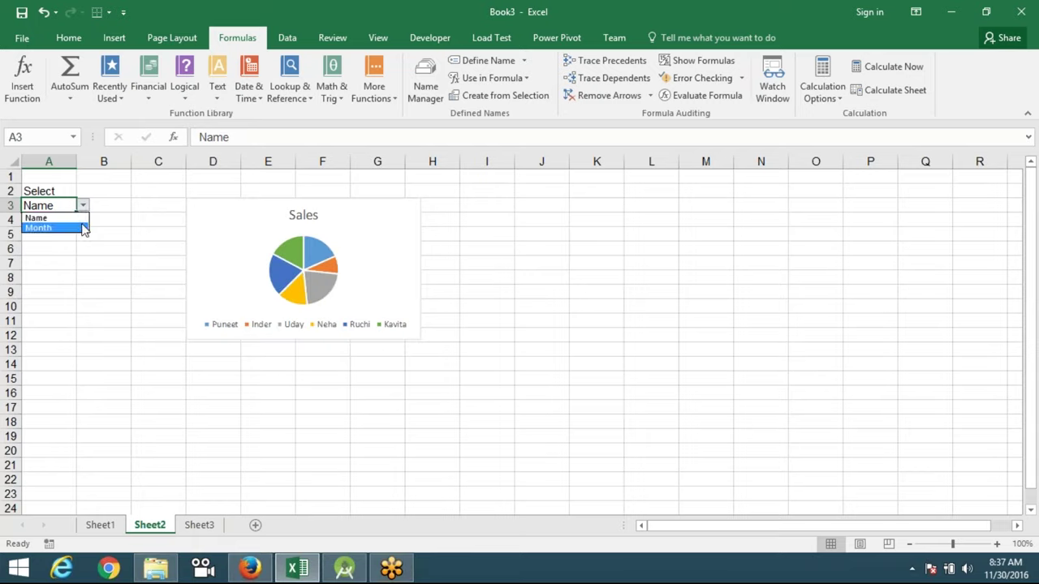
click(84, 227)
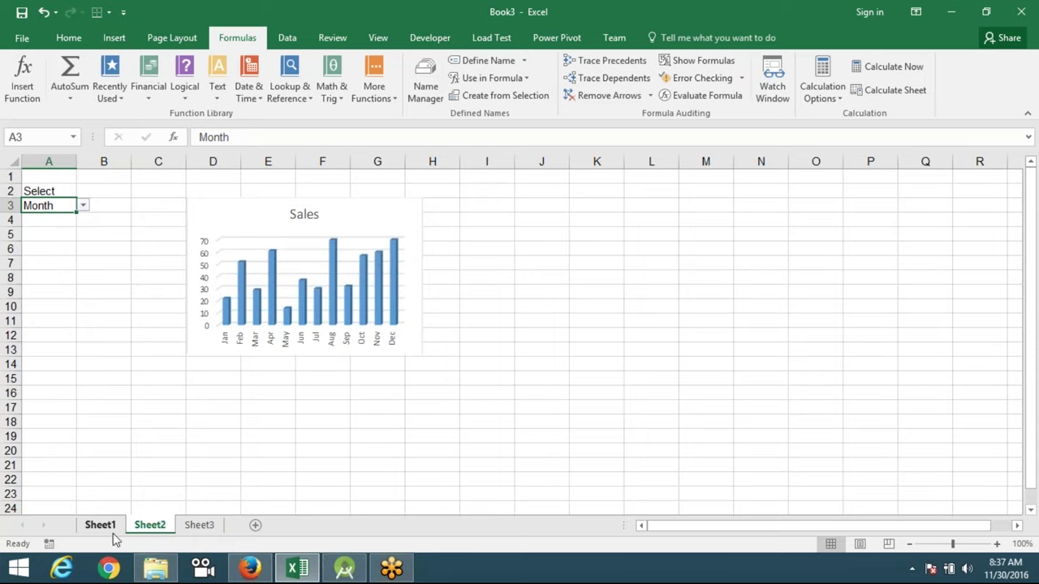
click(83, 206)
click(49, 216)
click(223, 418)
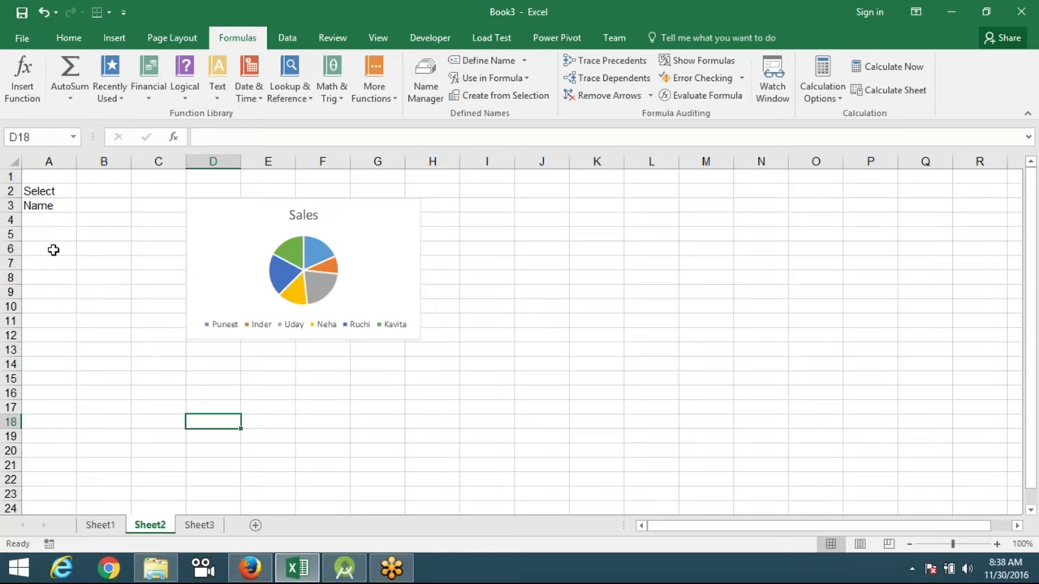
- Open Name Manager, select show, and move the window aside to uncover the chart
click(318, 406)
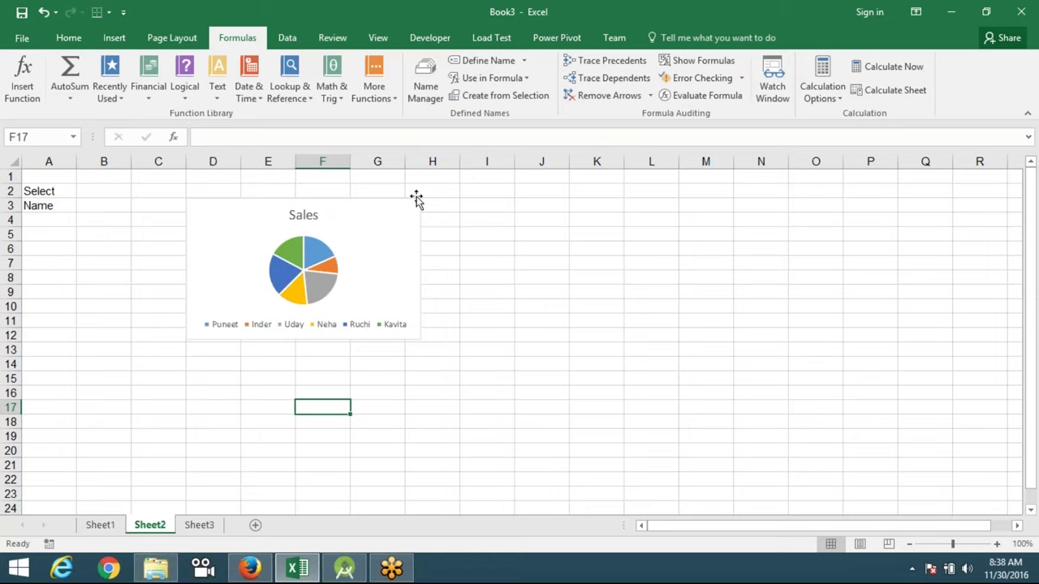
click(426, 93)
click(221, 258)
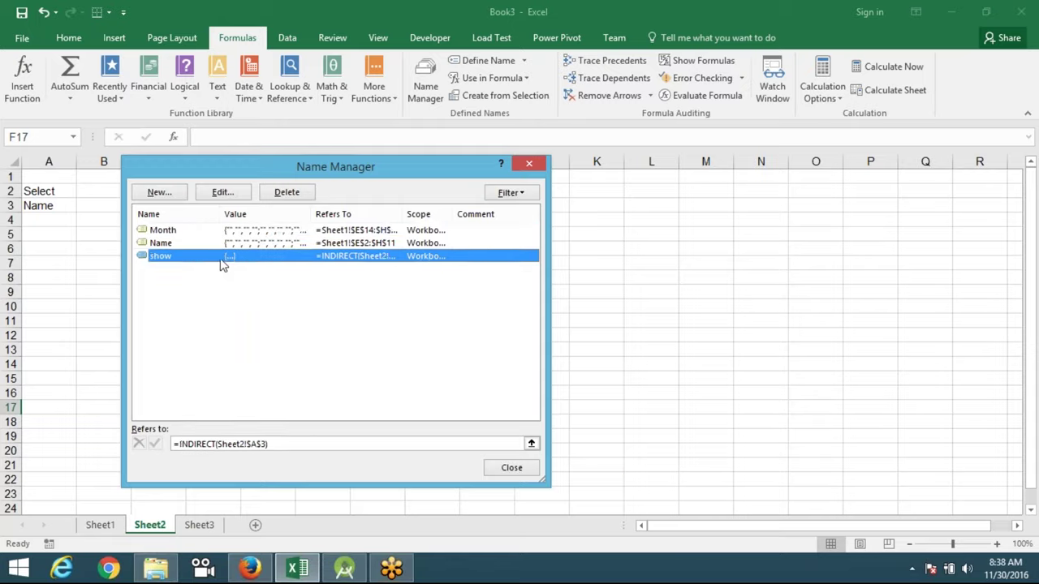
drag(272, 168, 590, 148)
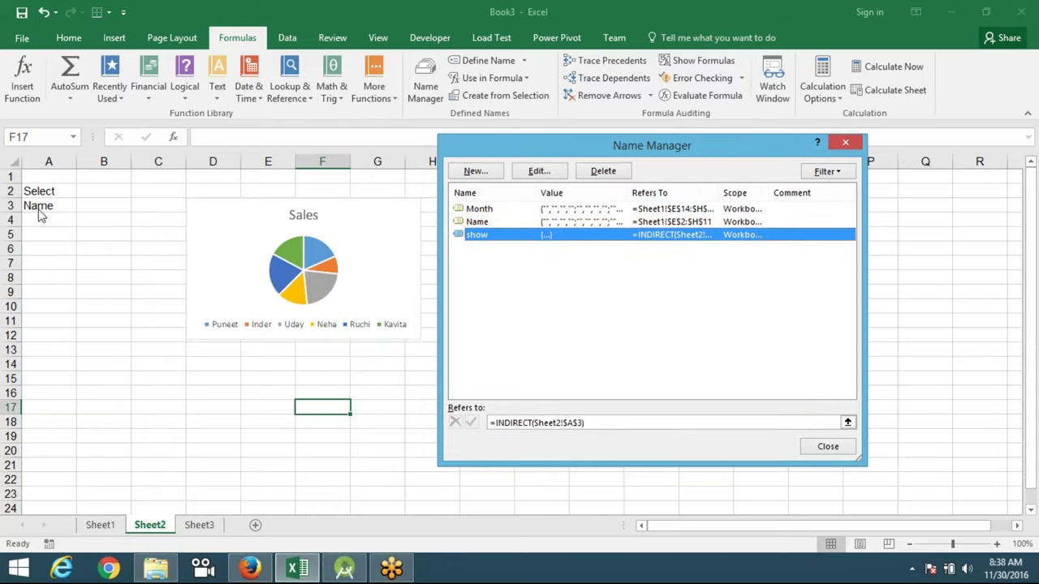
- Compare the Refers to formulas of Name, Month and show, then begin editing show's reference
click(478, 223)
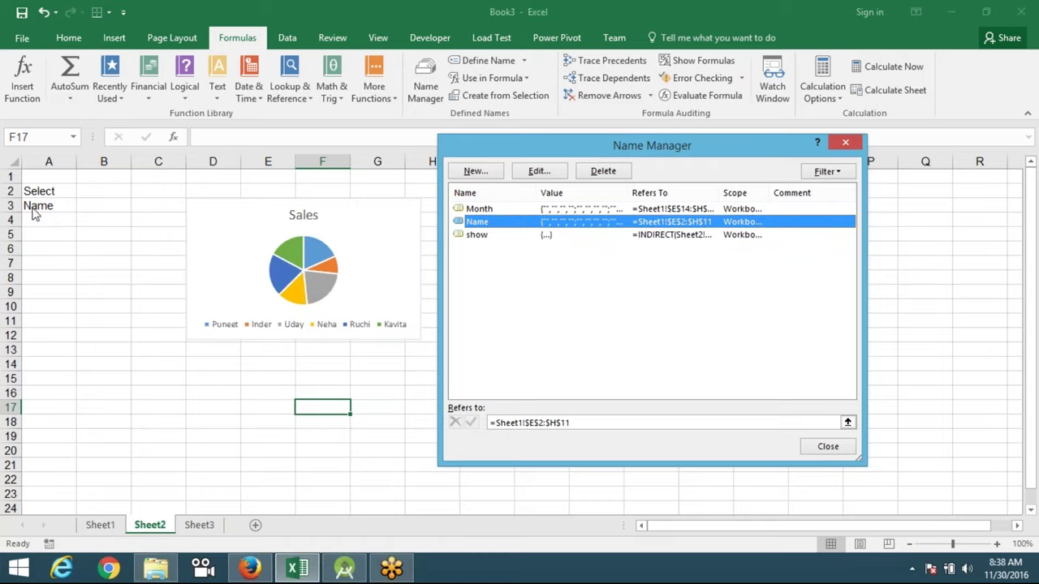
click(477, 211)
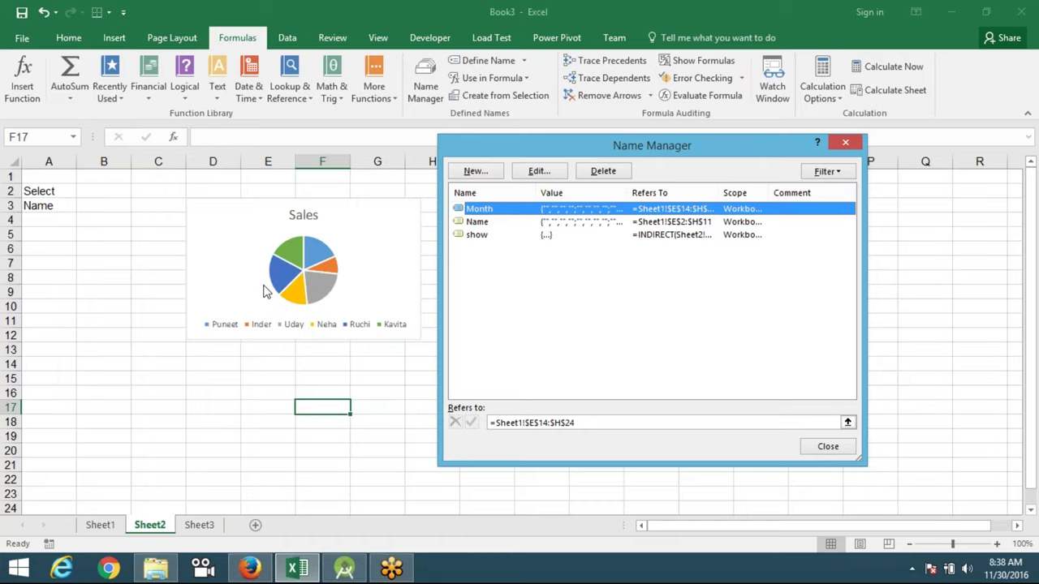
click(475, 237)
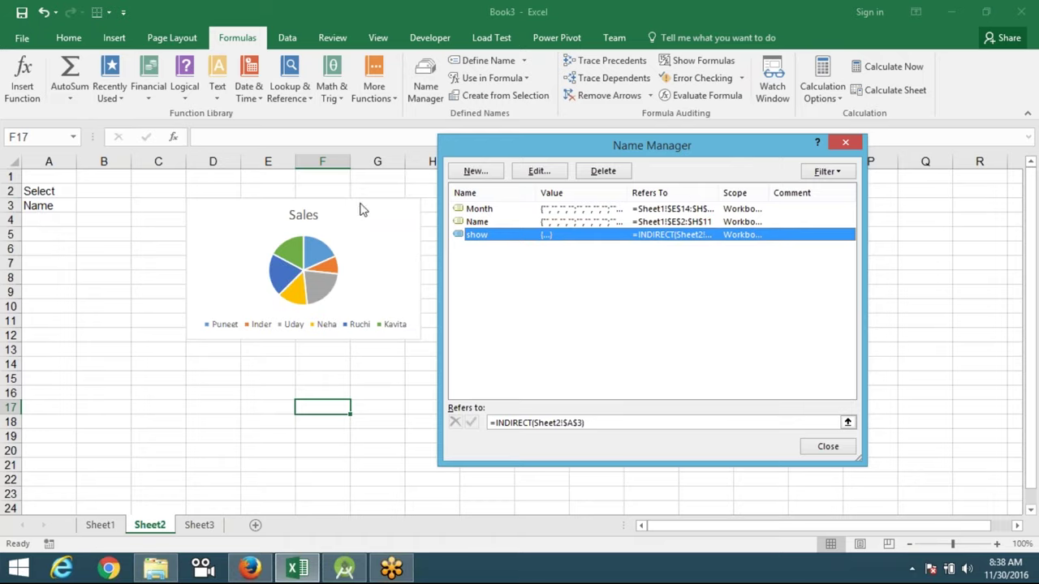
click(494, 224)
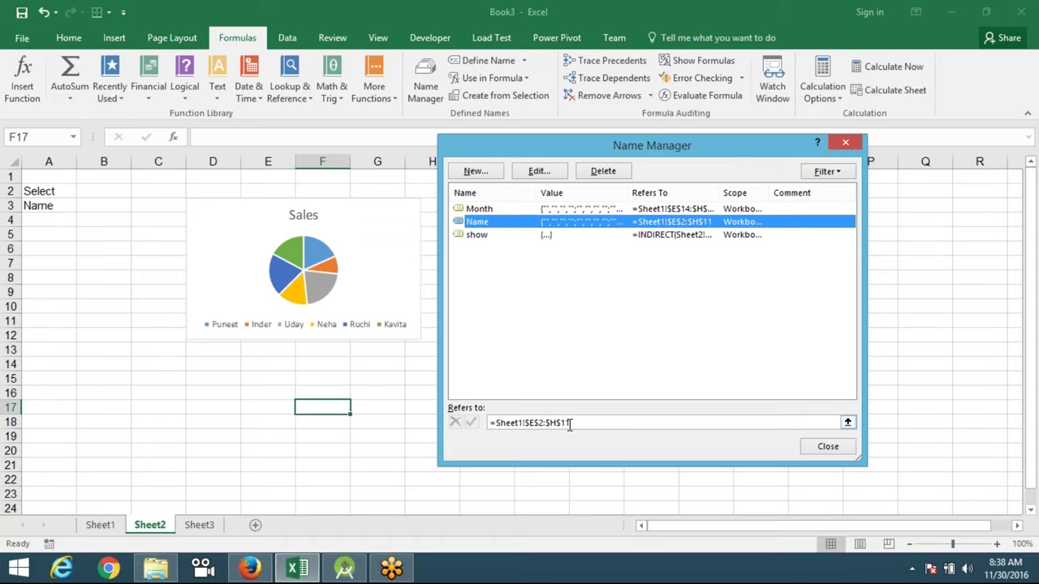
click(478, 235)
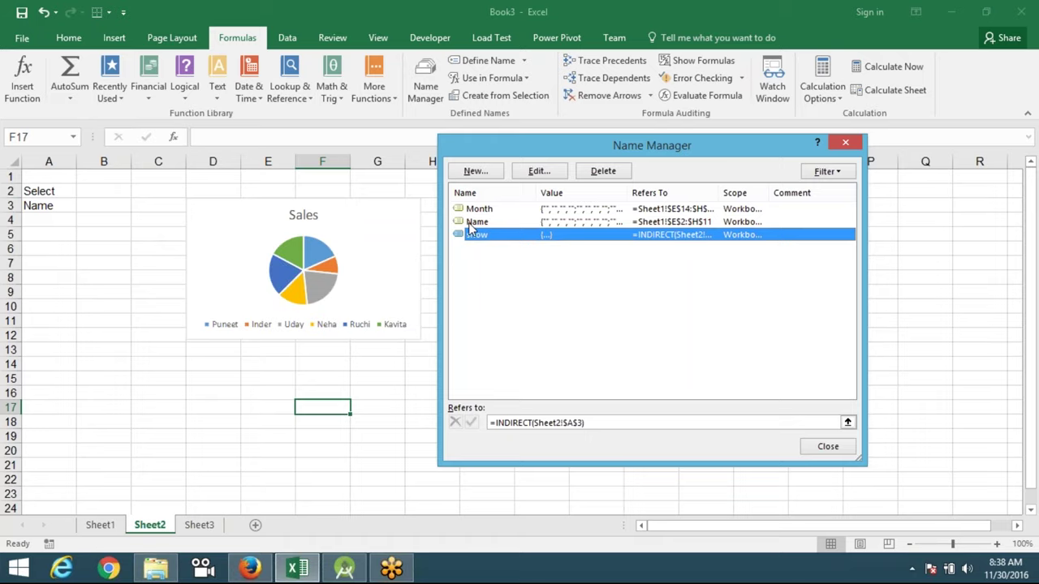
click(595, 423)
- Replace show's INDIRECT formula with a direct reference to Sheet2!$A$3 and confirm it
drag(595, 423, 499, 422)
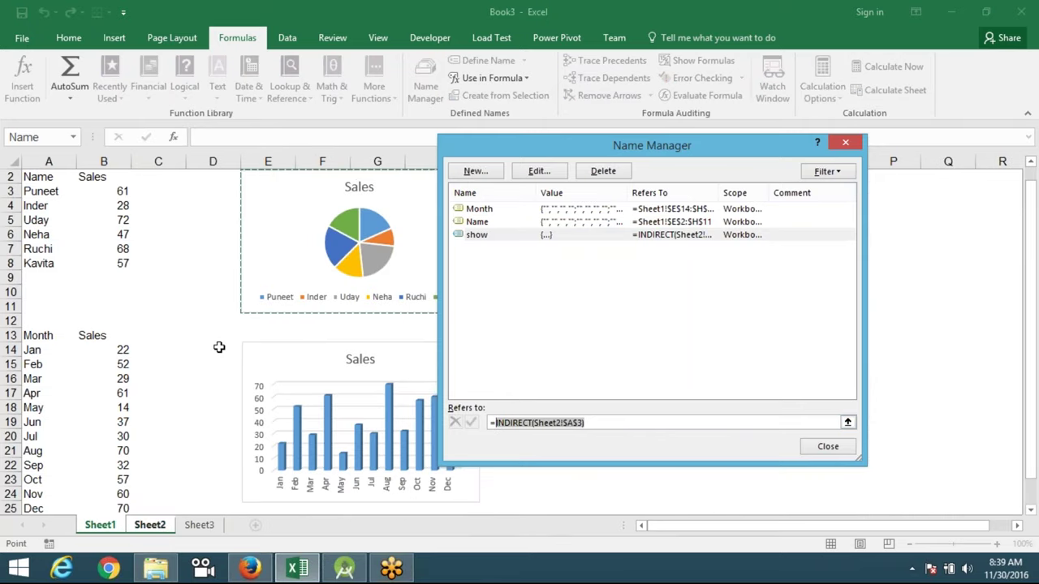
key(BackSpace)
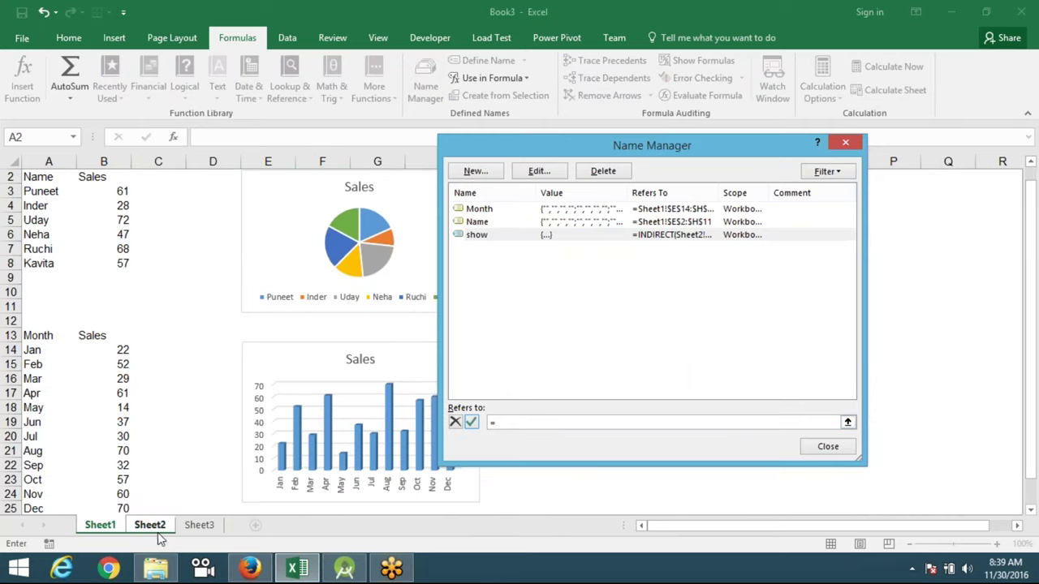
click(155, 531)
click(37, 208)
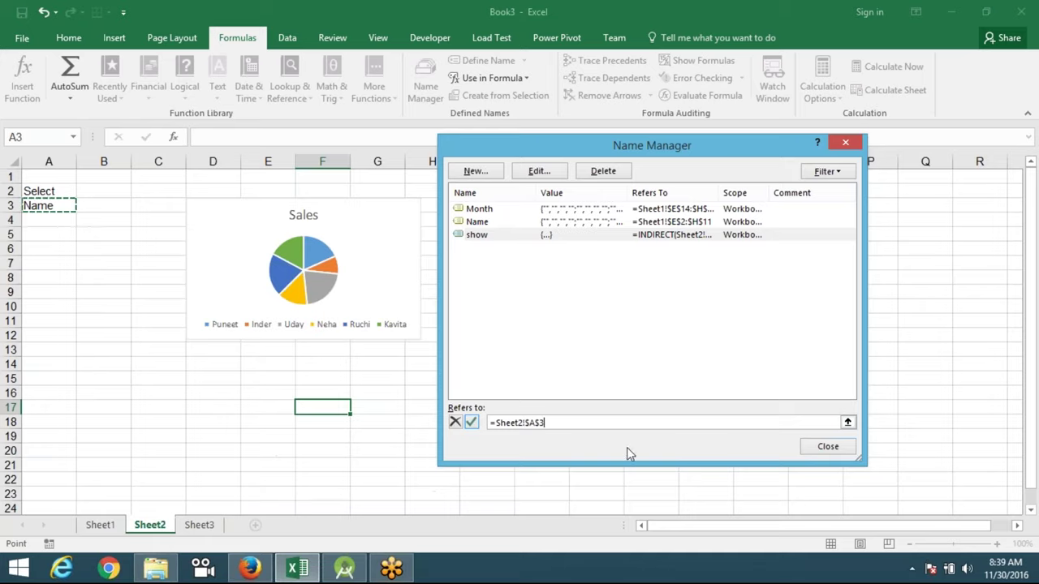
click(472, 423)
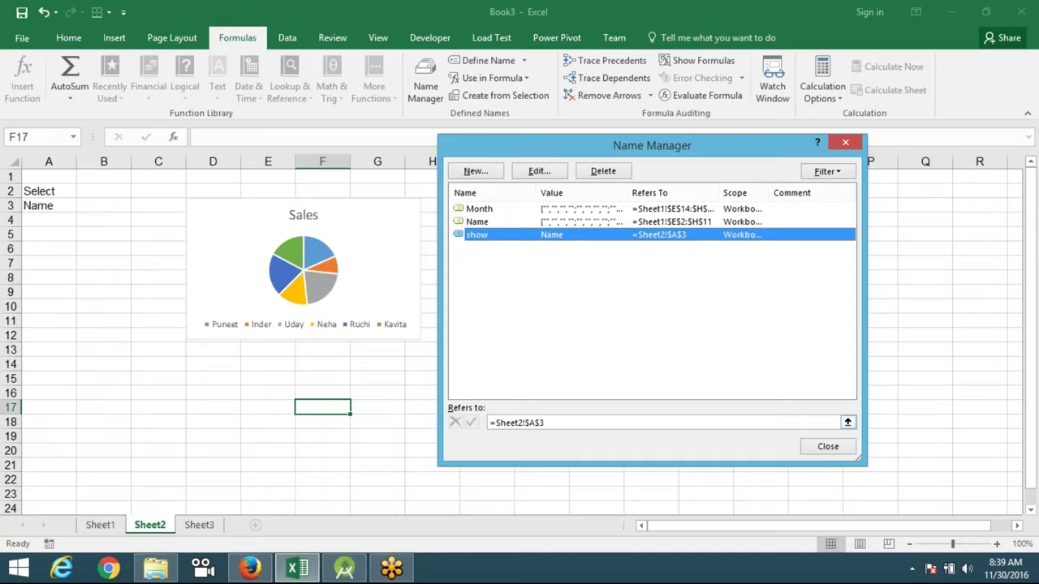
- Close Name Manager and check the linked picture and cell A3 on Sheet2
click(816, 447)
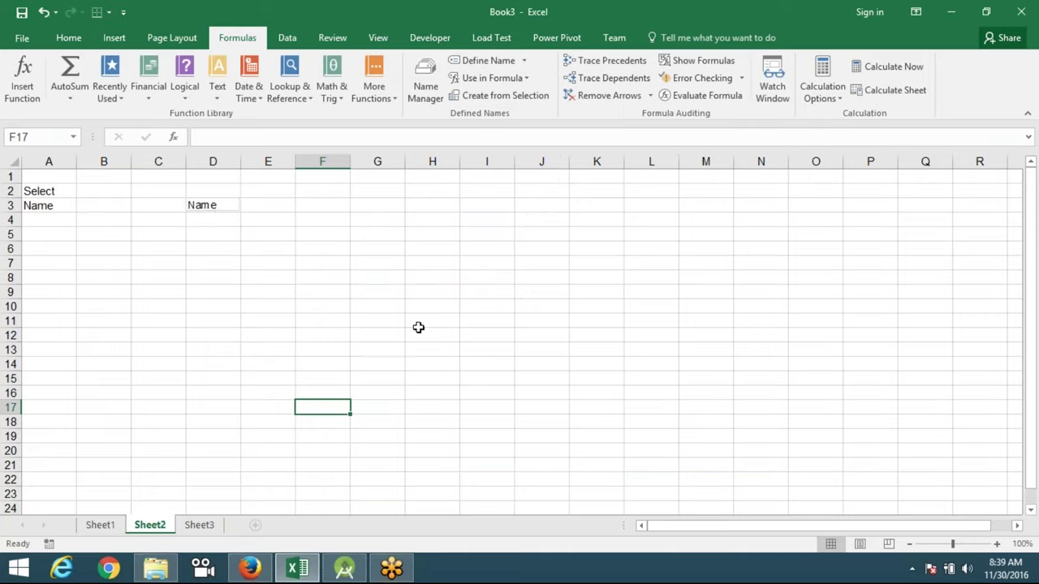
click(210, 210)
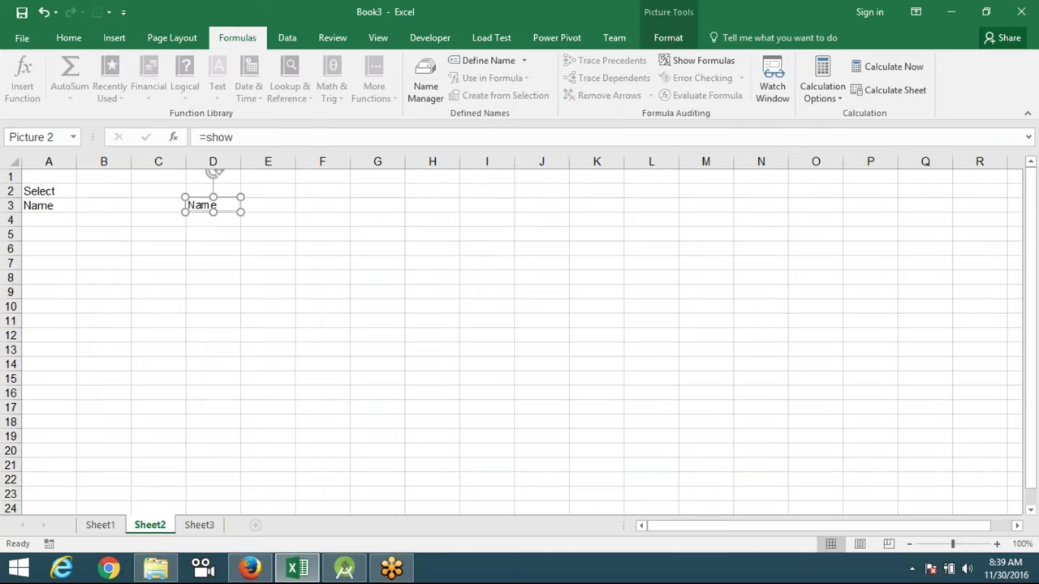
click(30, 207)
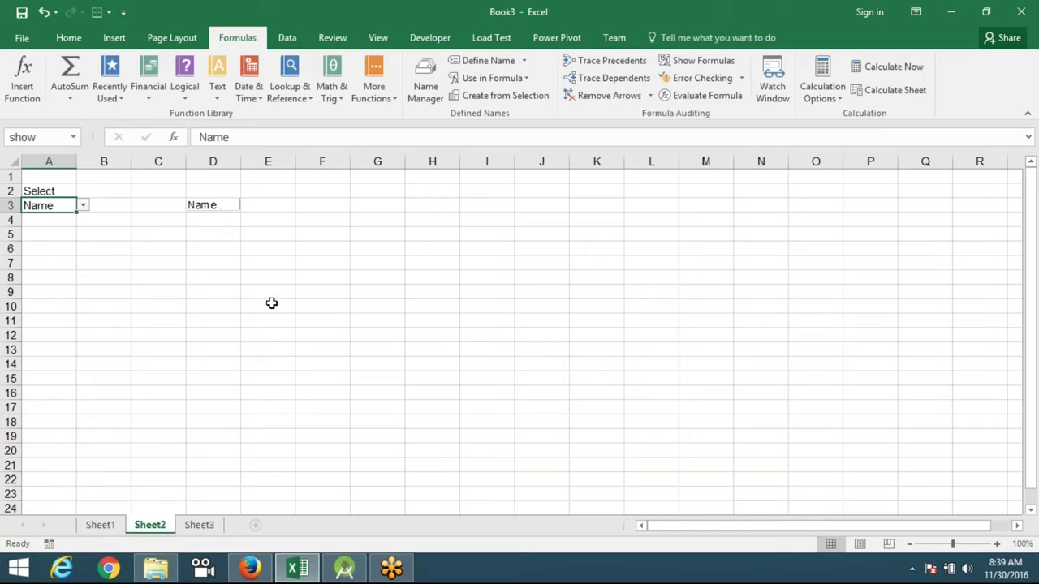
click(235, 209)
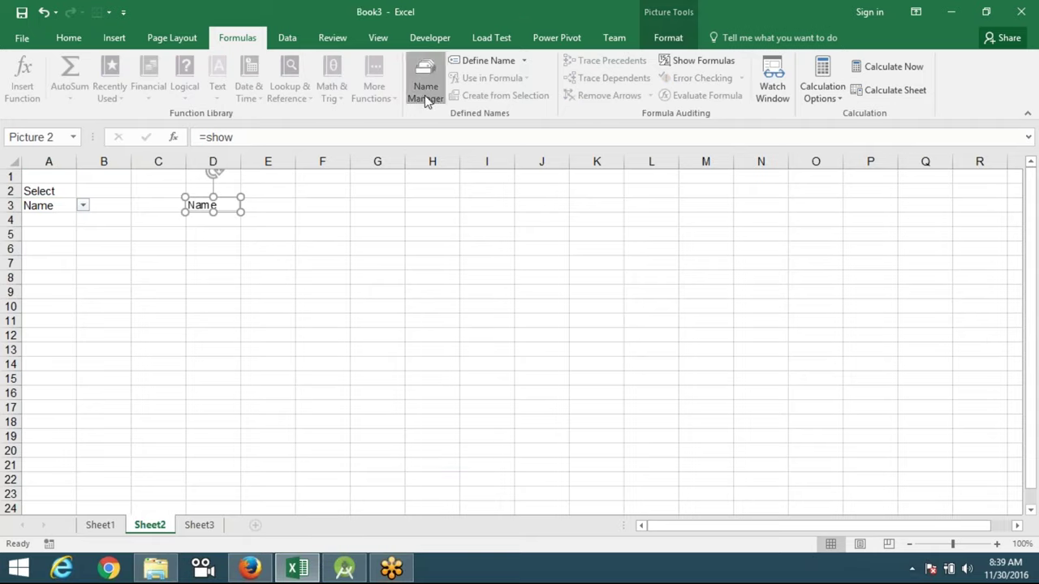
click(424, 89)
- Wrap show's reference back into =INDIRECT(Sheet2!$A$3), confirm it, and close Name Manager
click(479, 237)
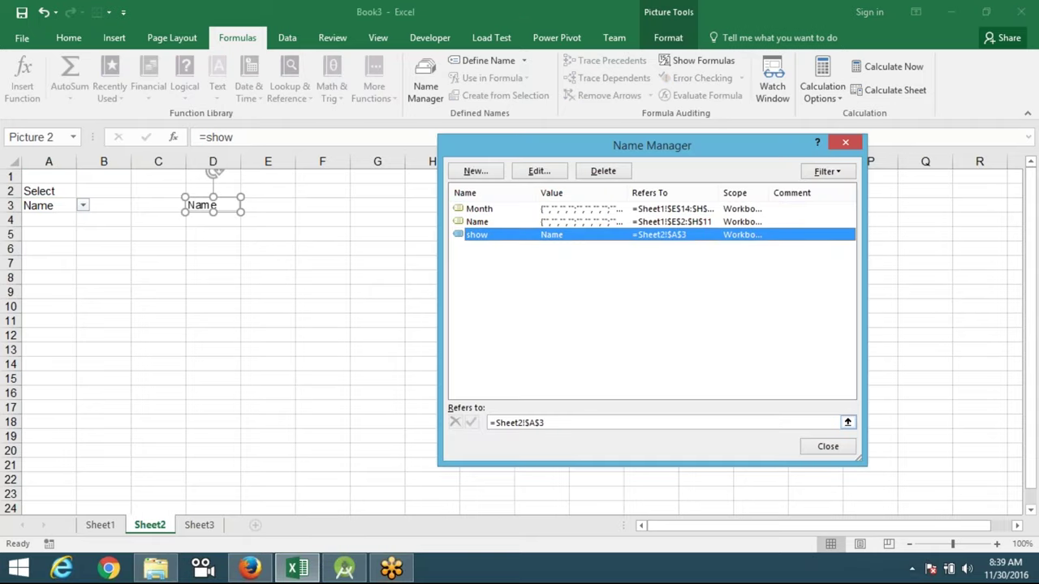
click(497, 423)
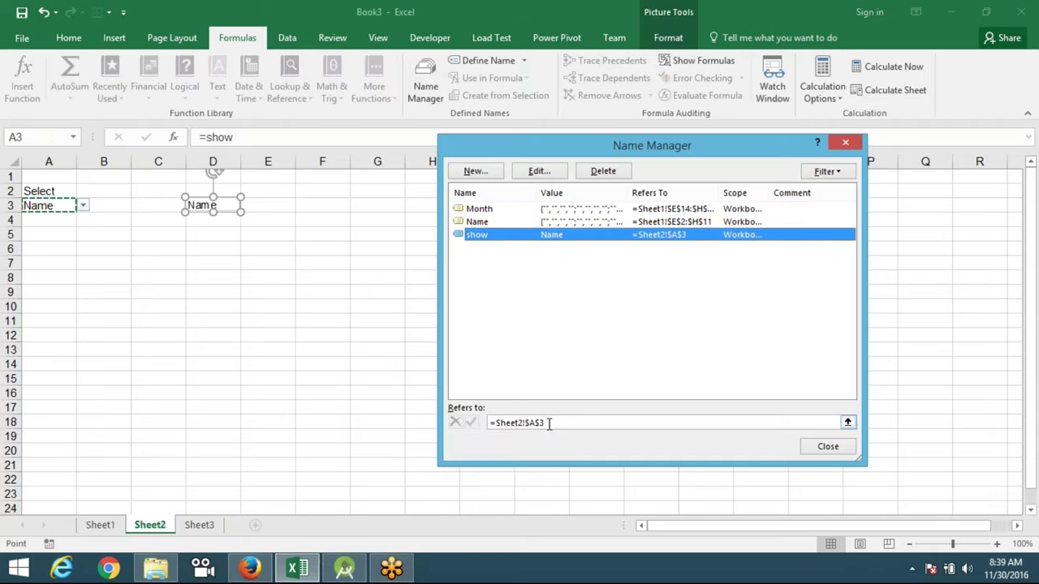
click(495, 424)
text(indirect()
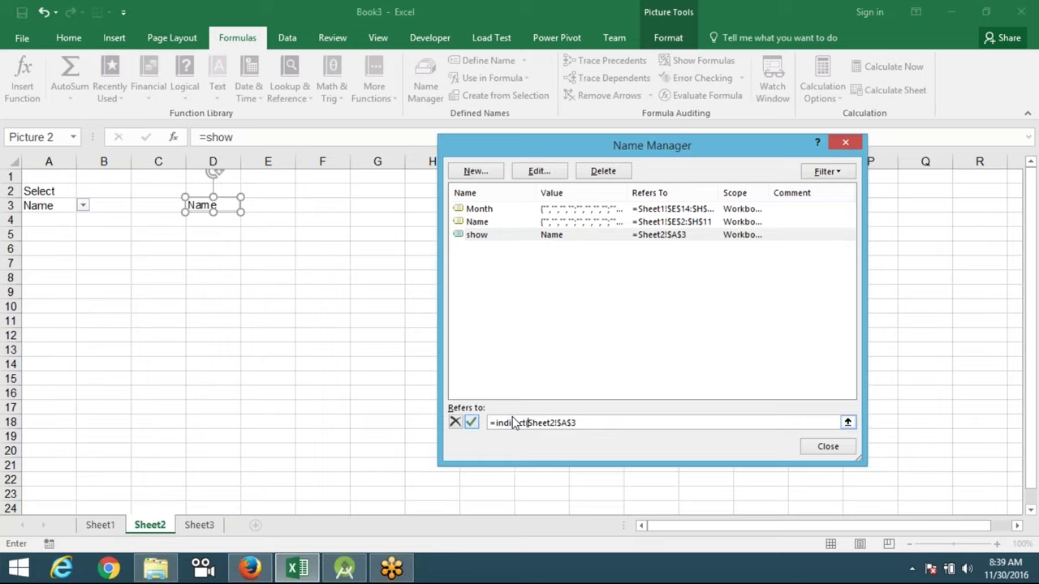
text())
click(472, 423)
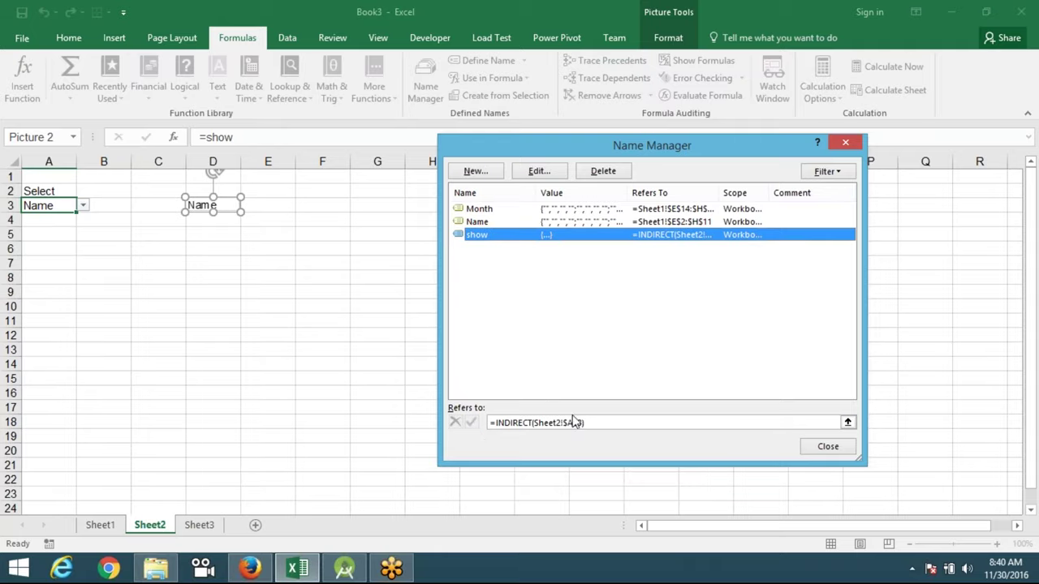
click(828, 446)
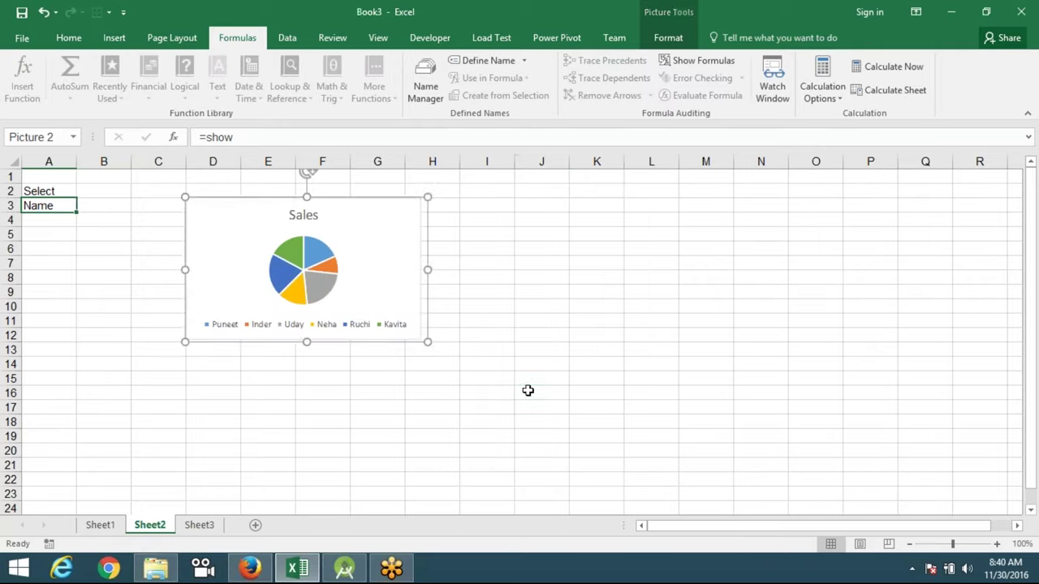
- Close the names dialog, save the workbook, and switch to the desktop
click(528, 391)
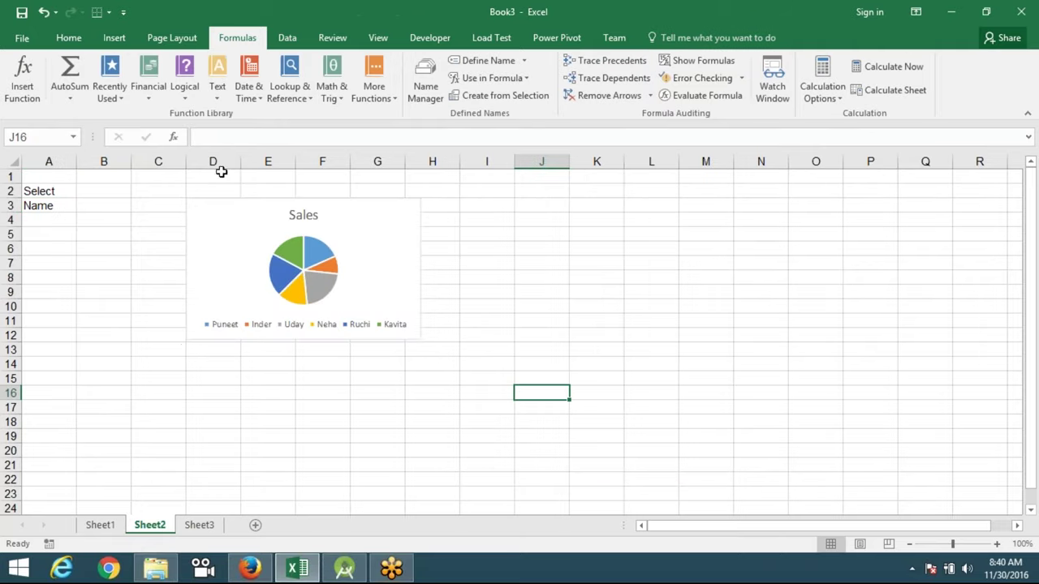
click(31, 14)
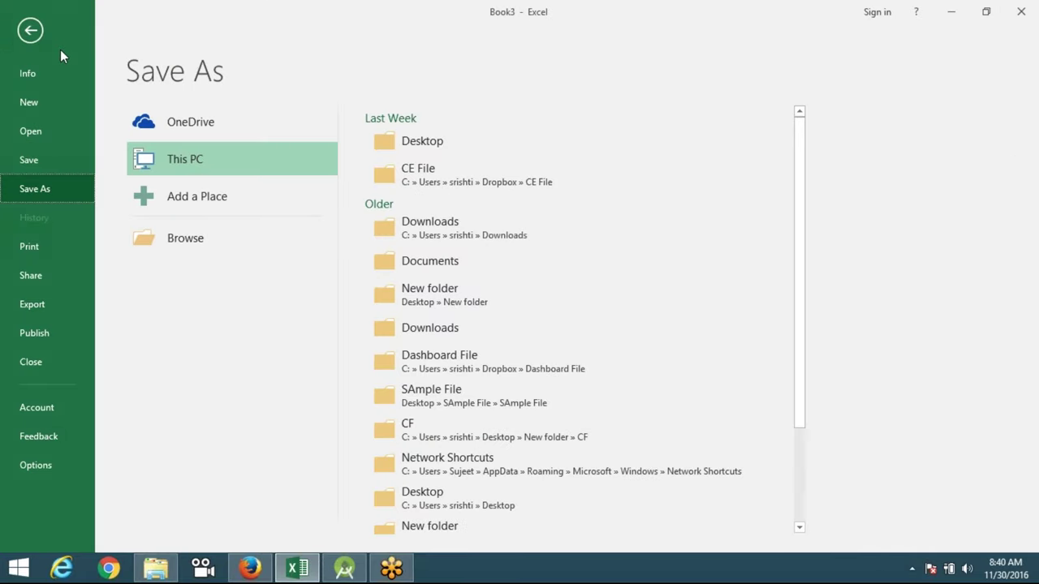
key(super+d)
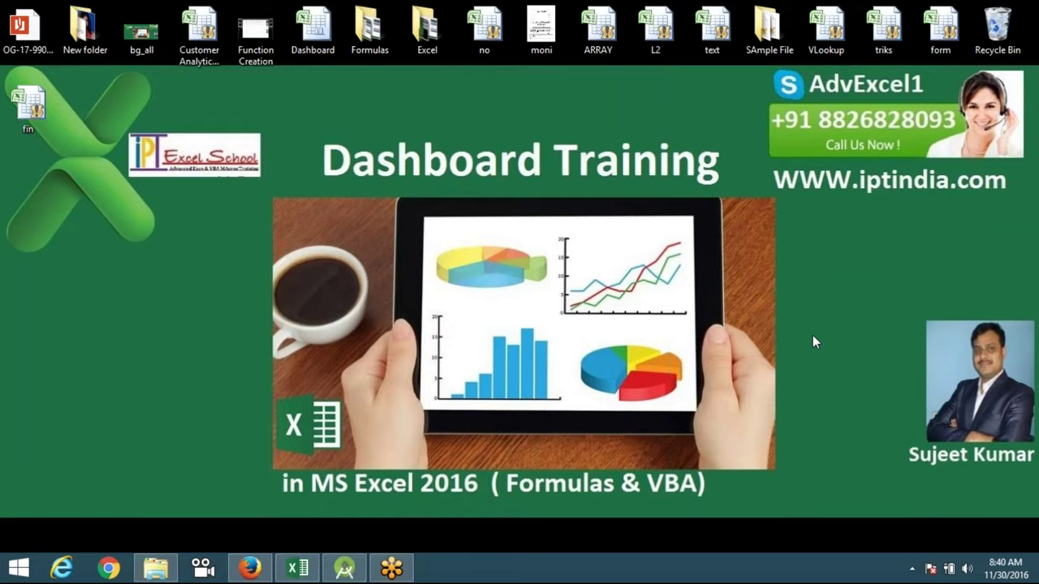